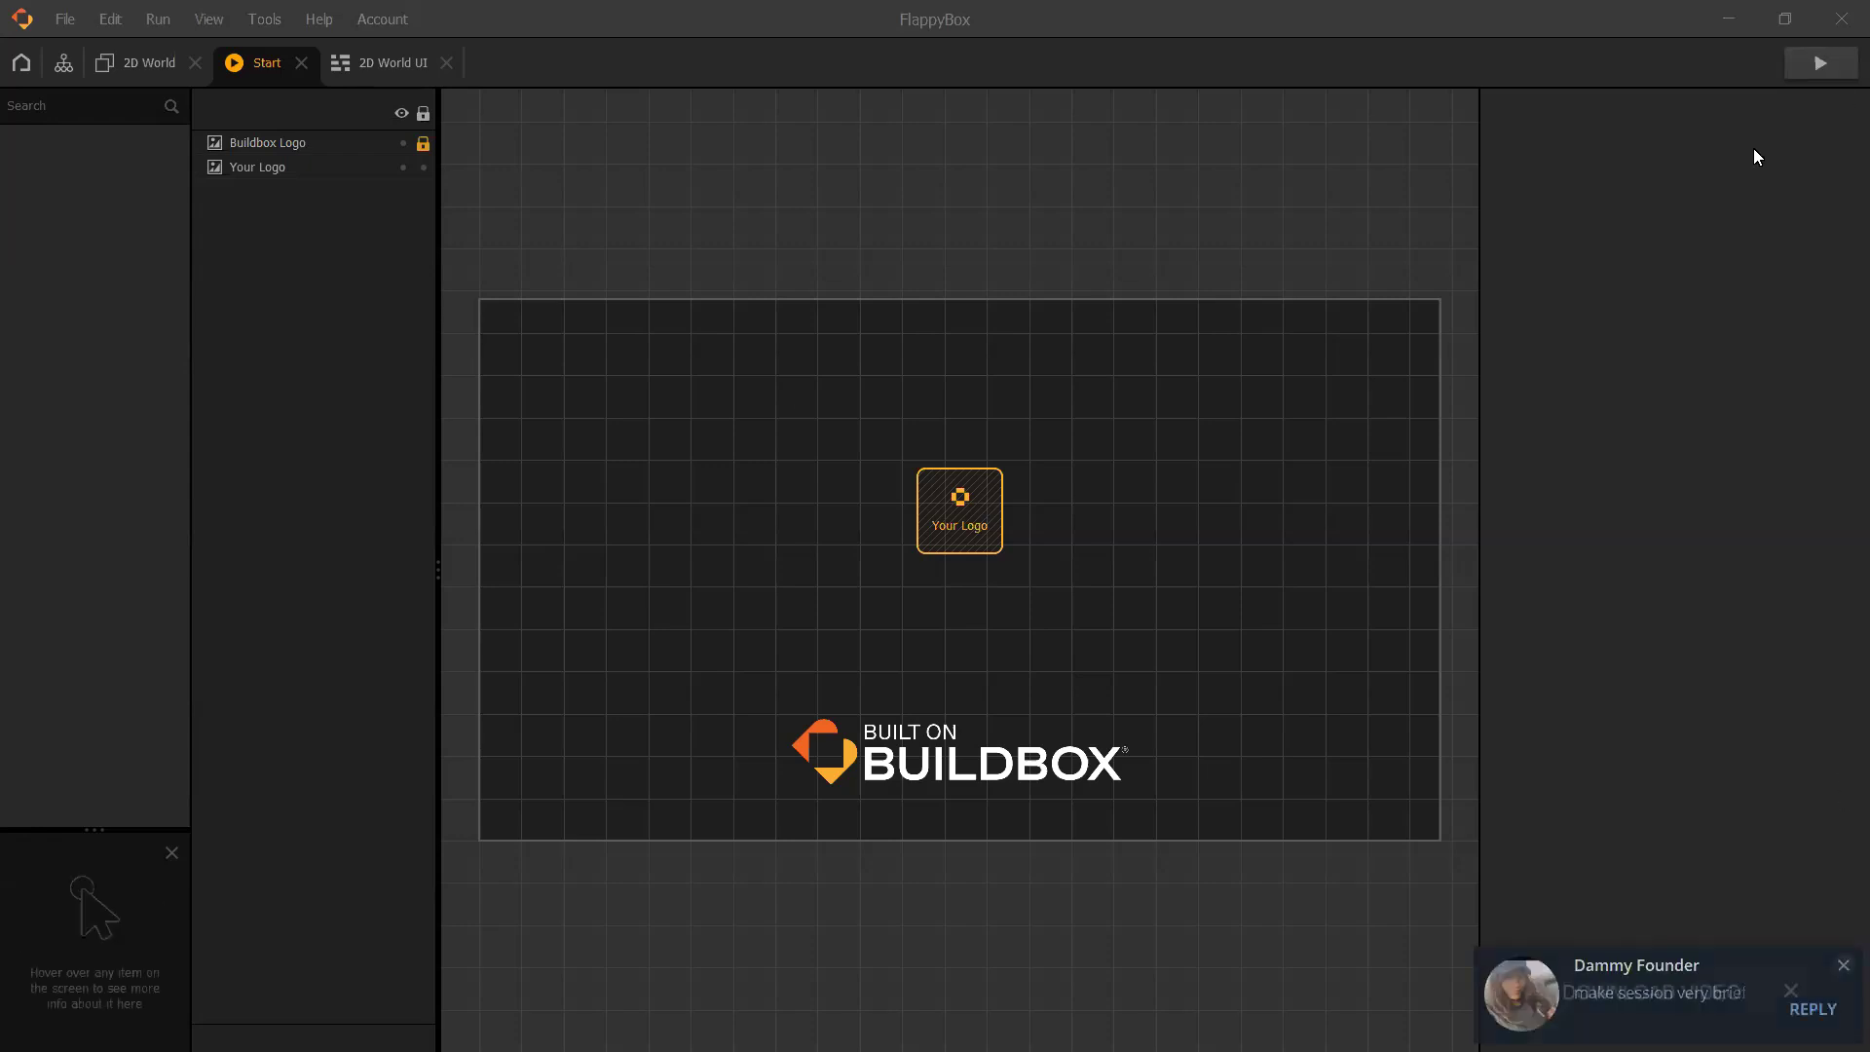
- Launch the game preview and play a first round from the start screen
click(1821, 63)
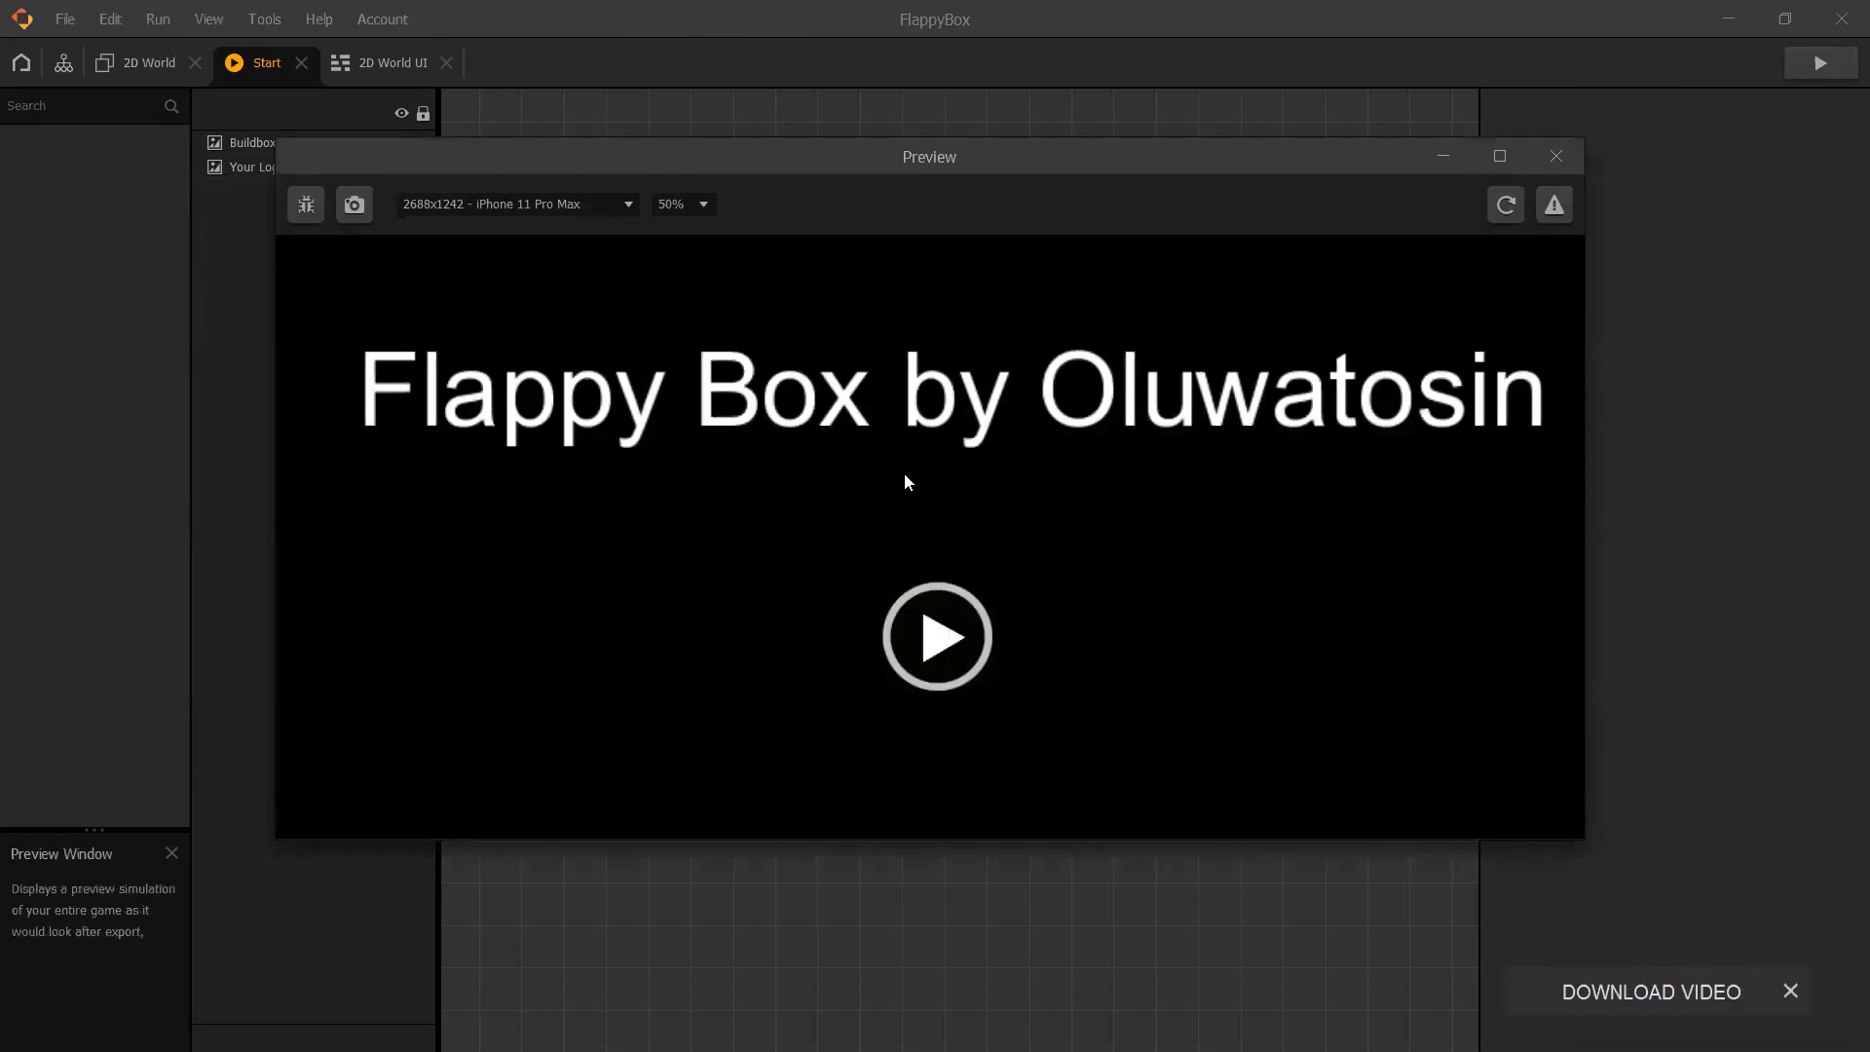
click(957, 651)
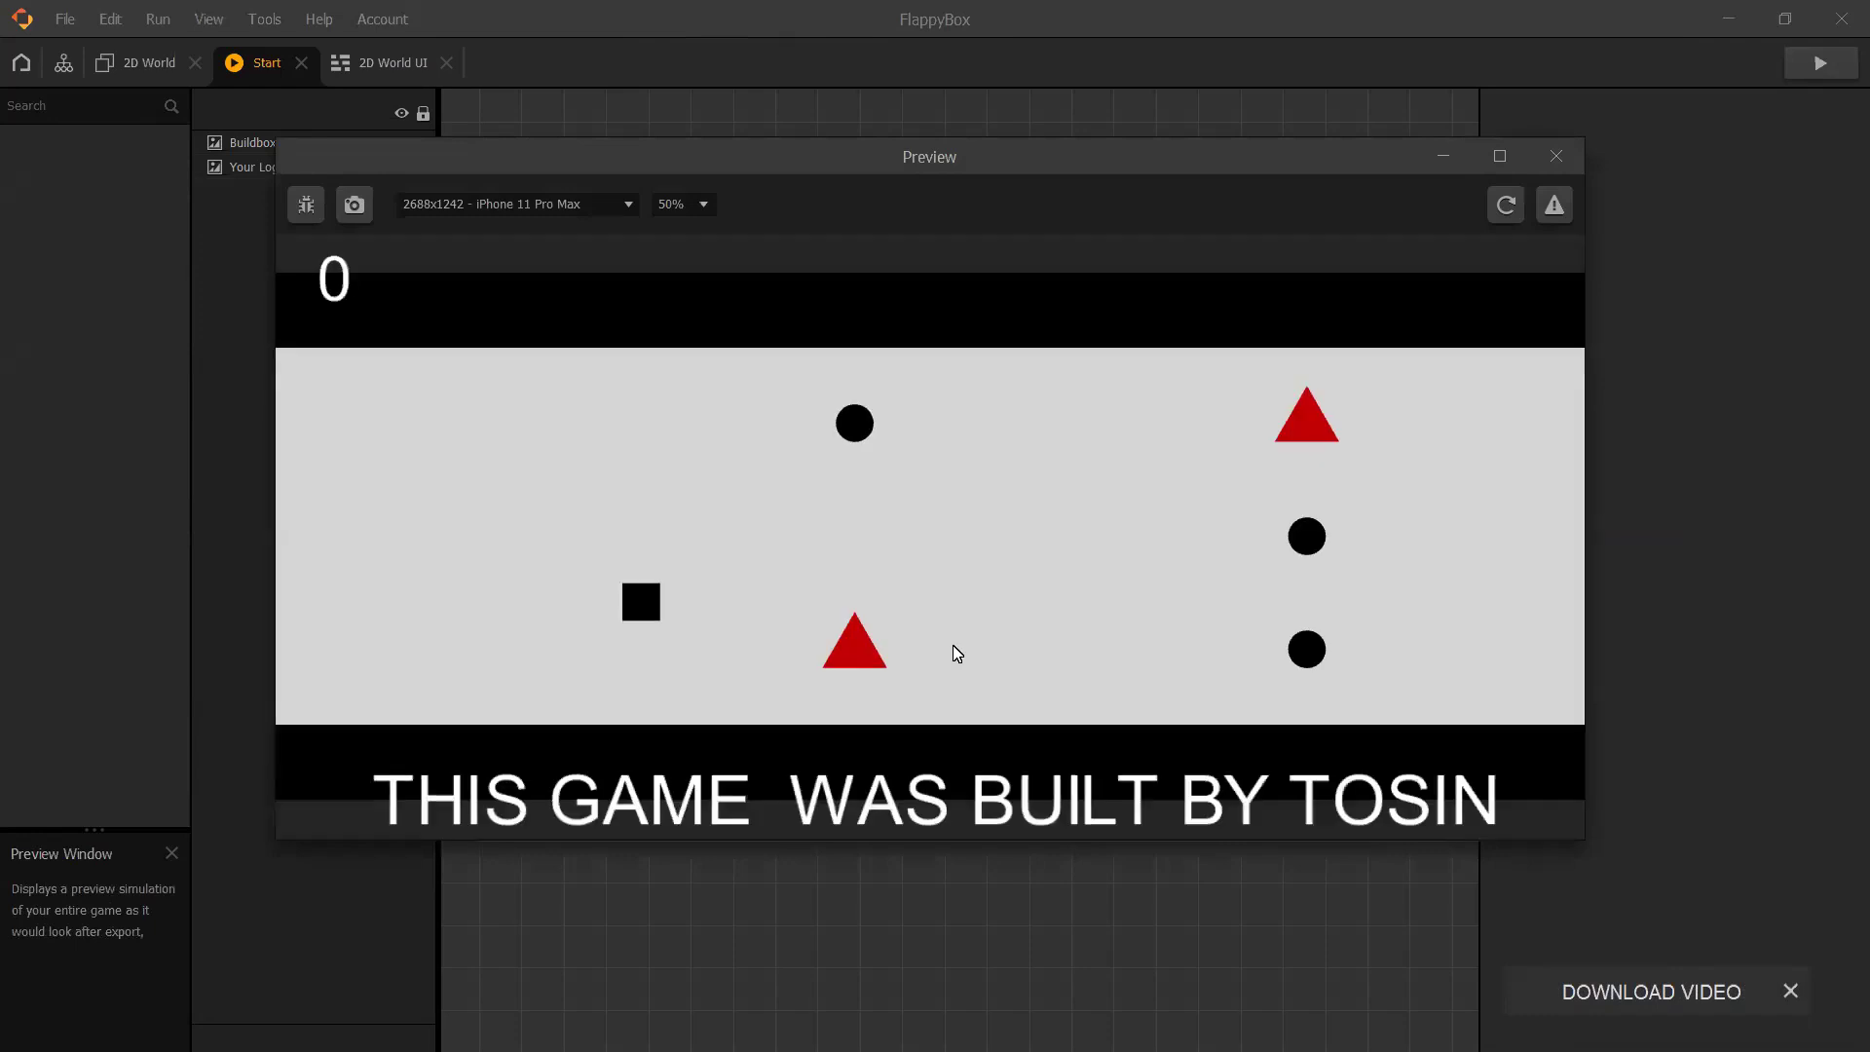
click(956, 653)
click(1439, 407)
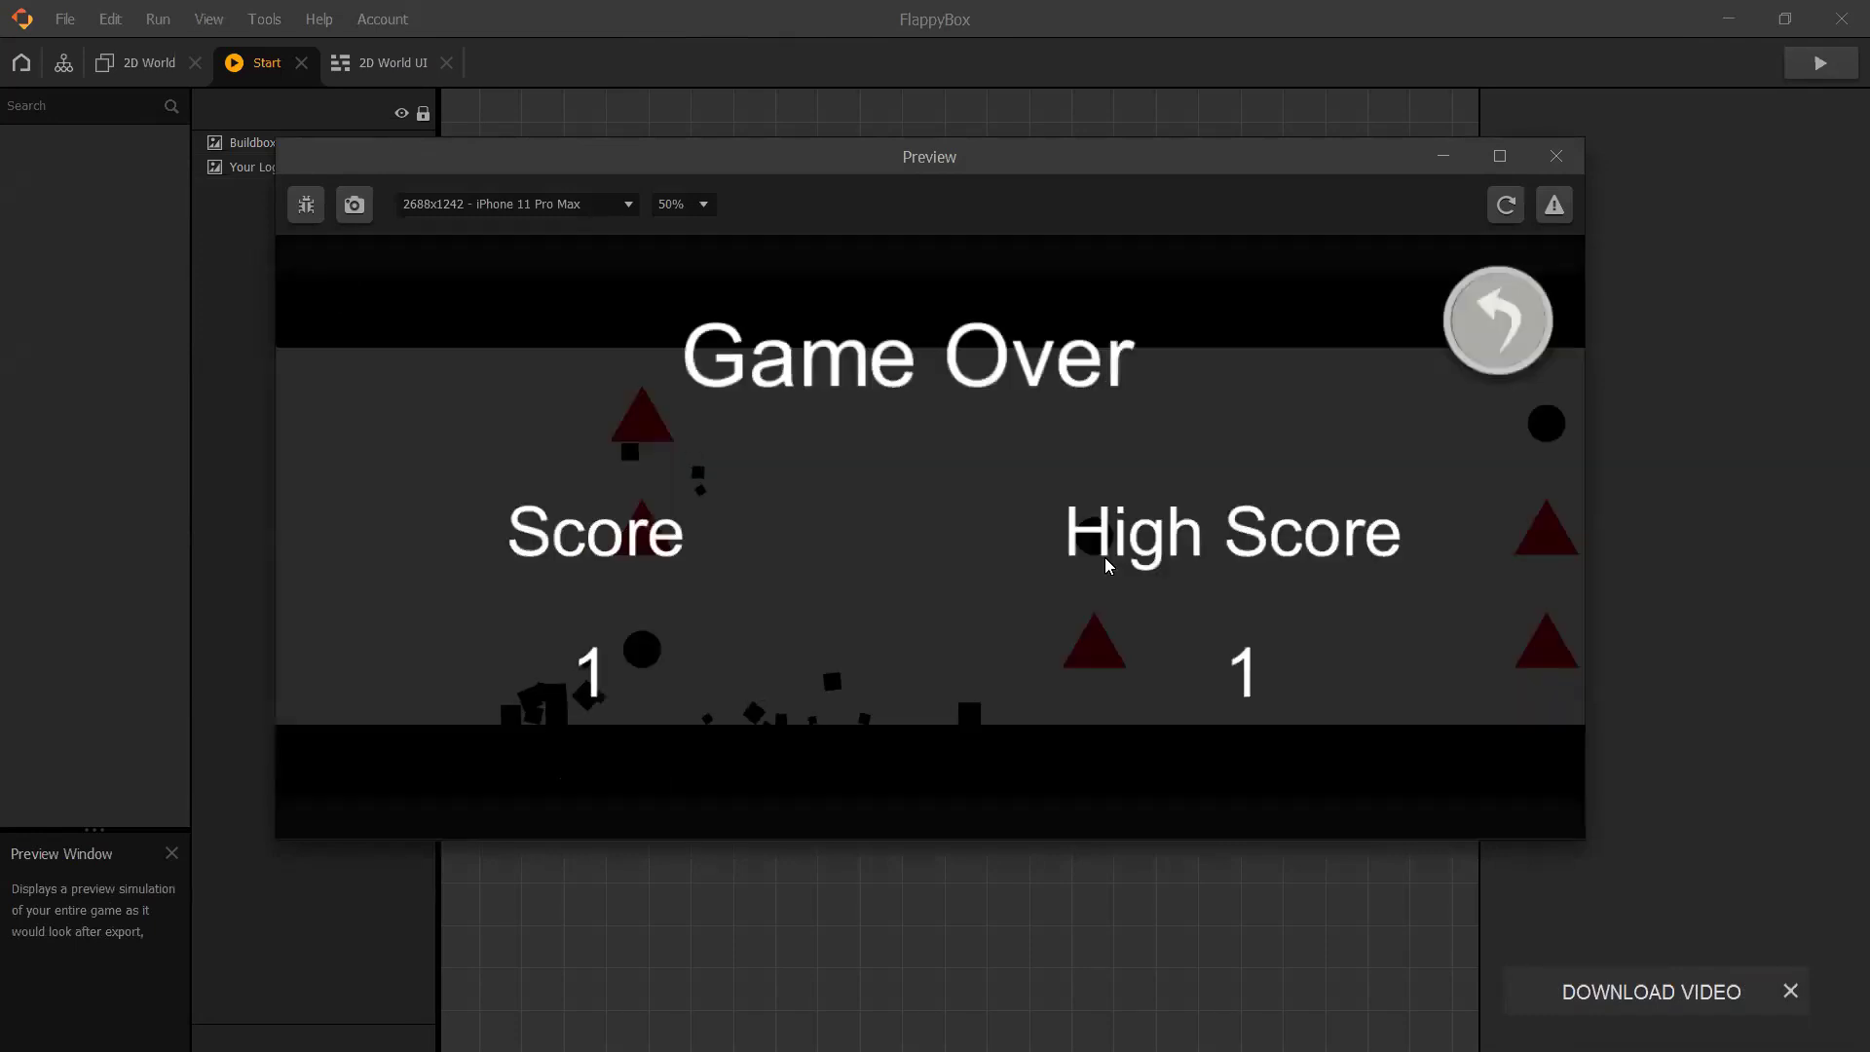
click(1072, 590)
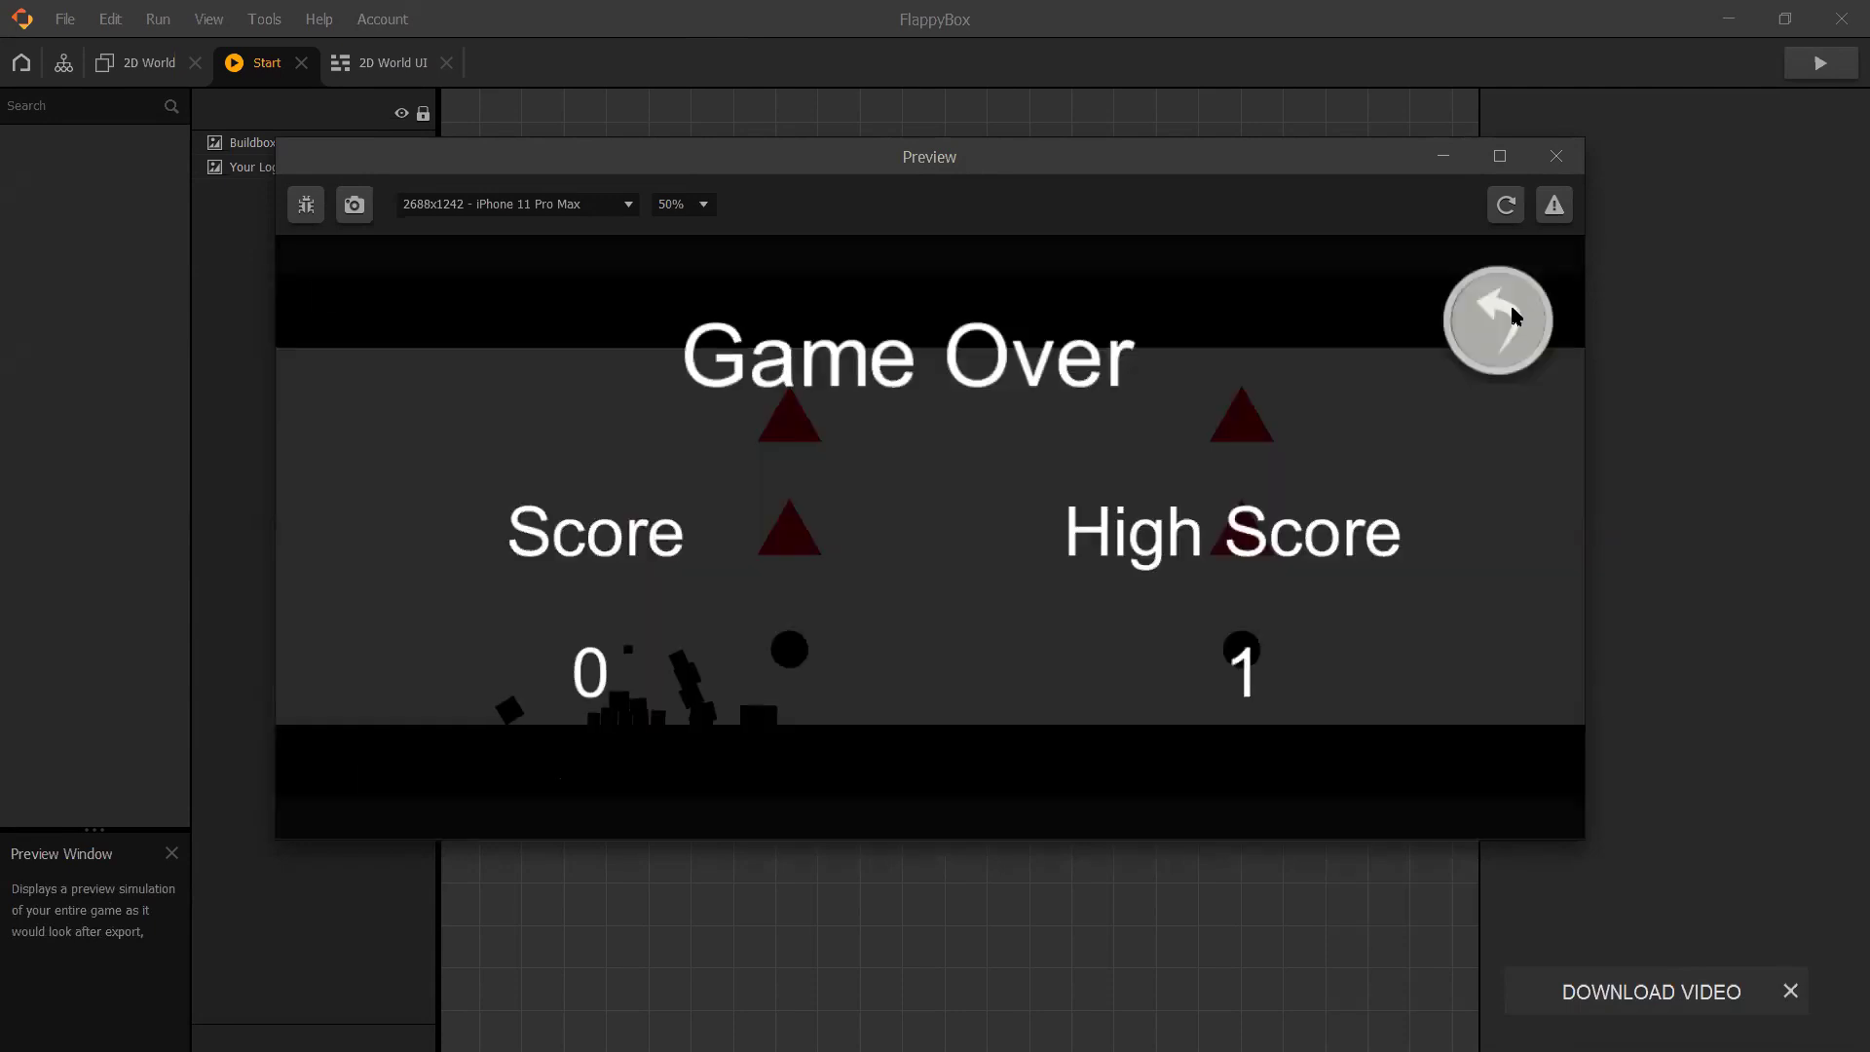
- Restart from the game-over screen and steer the square past the red triangles while collecting black points
click(1498, 317)
click(1167, 598)
click(1167, 598)
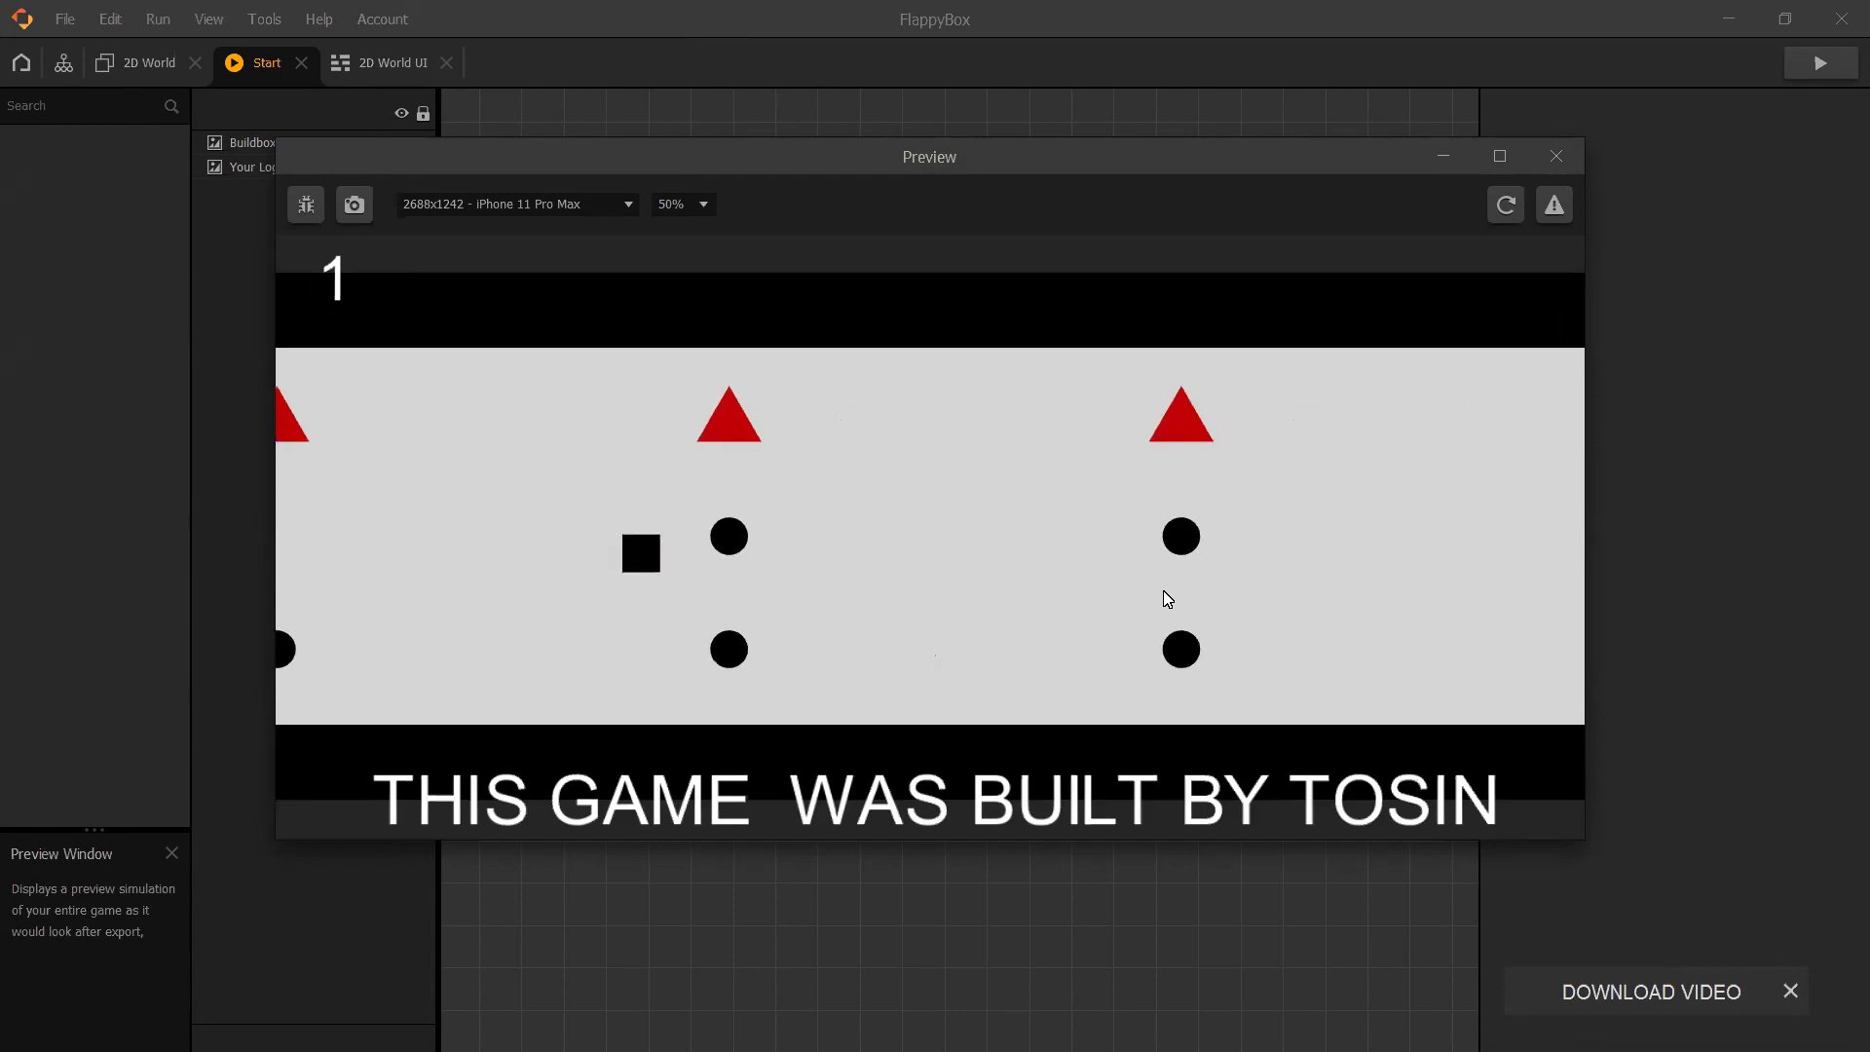
click(1167, 598)
click(1167, 598)
click(1167, 598)
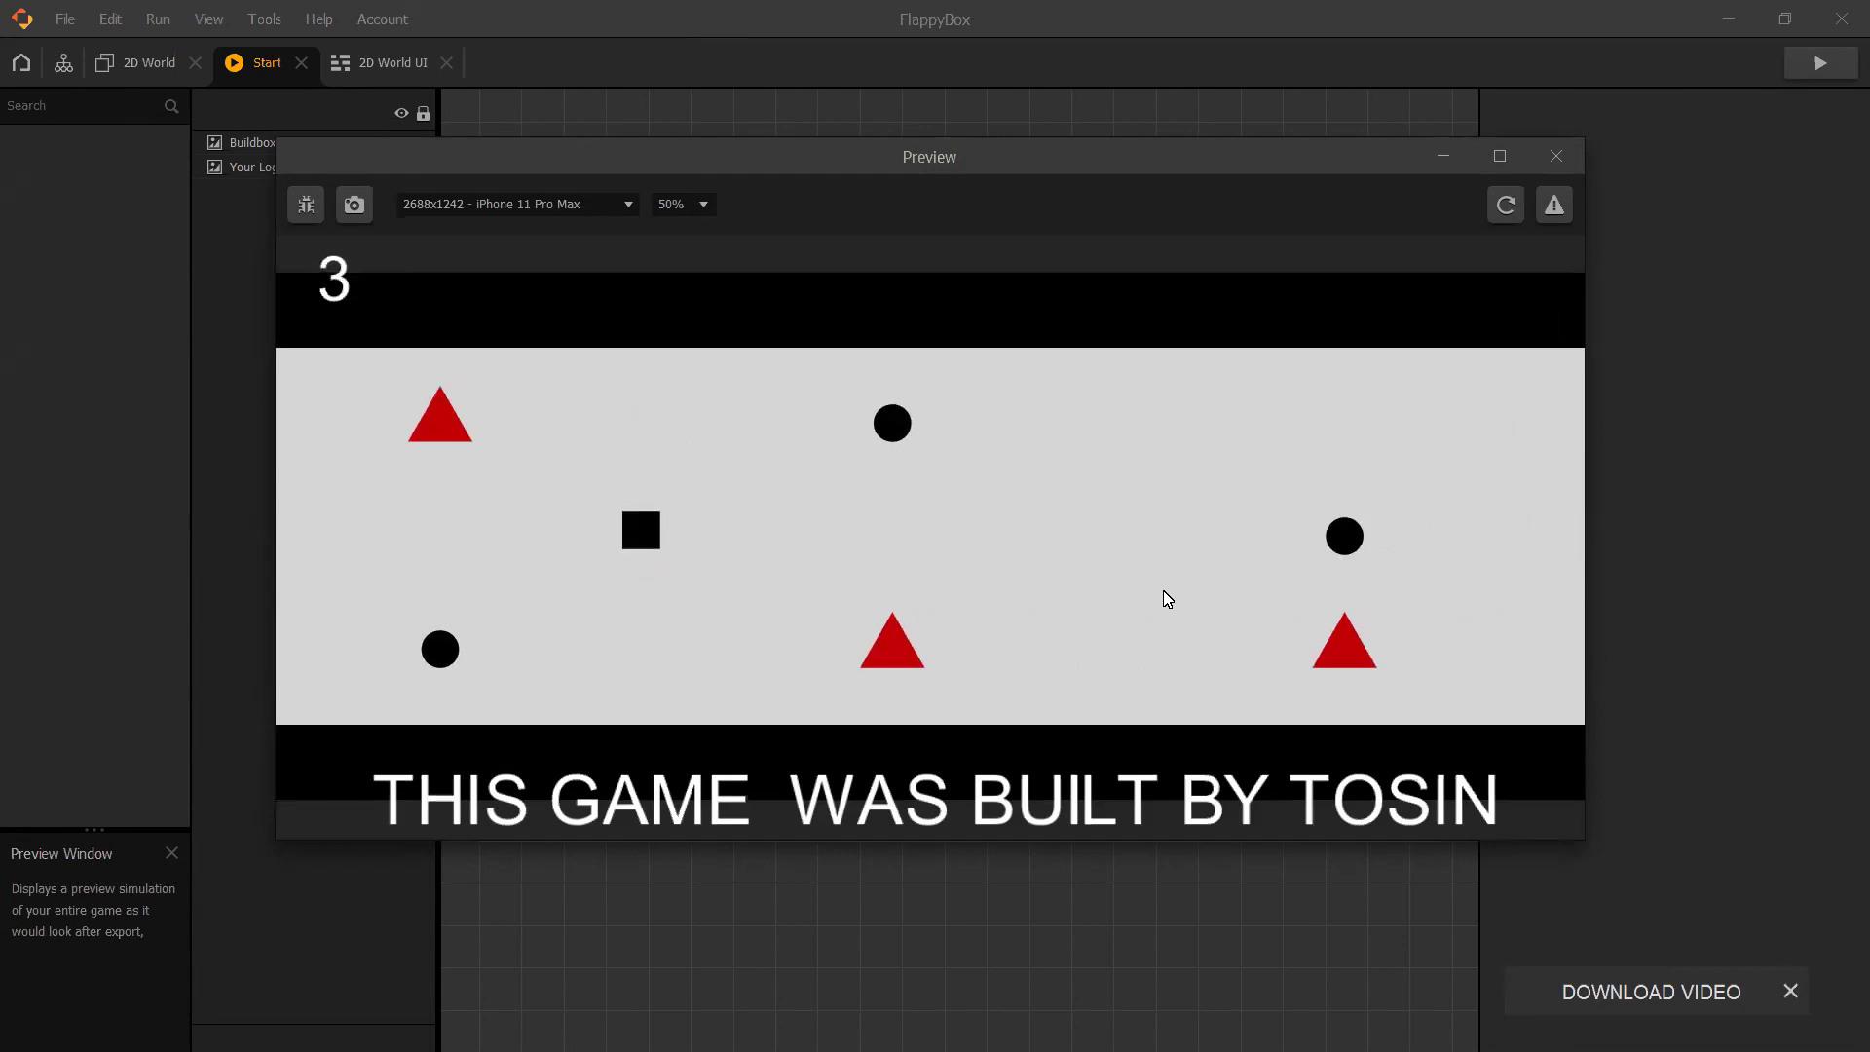
click(1168, 598)
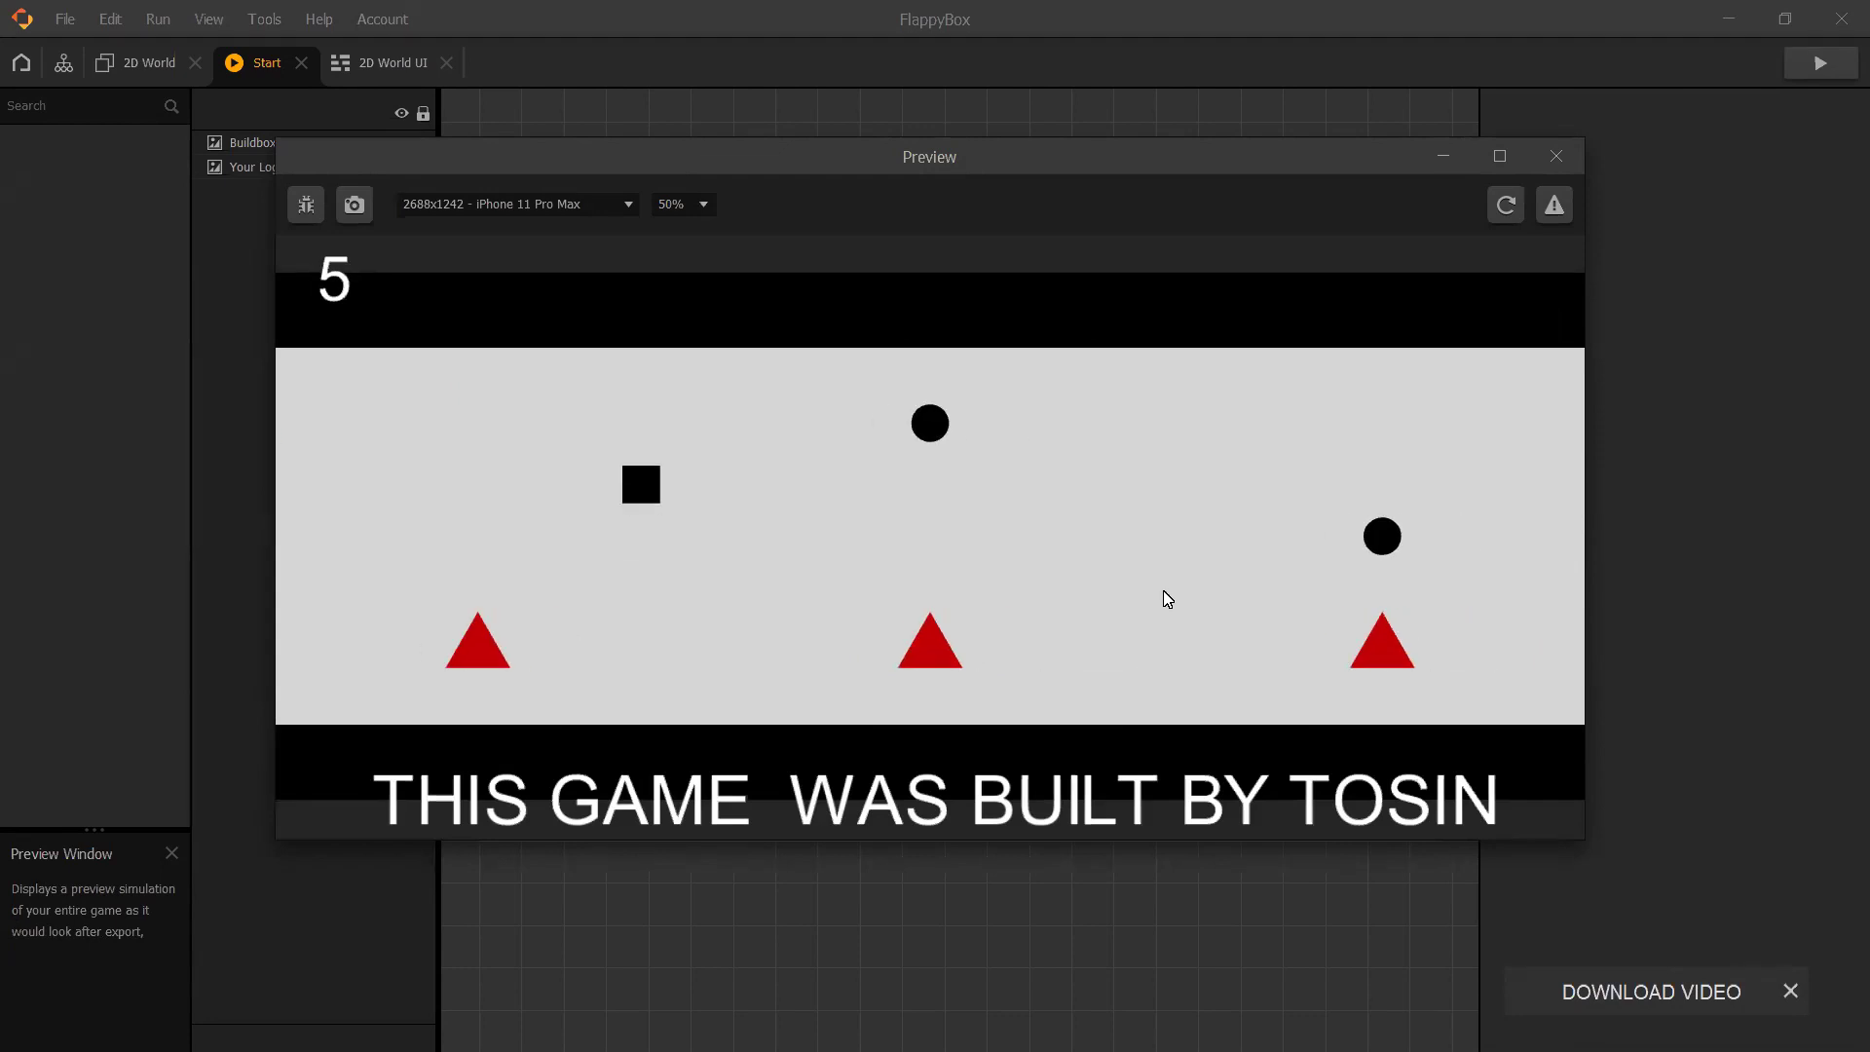
click(1167, 598)
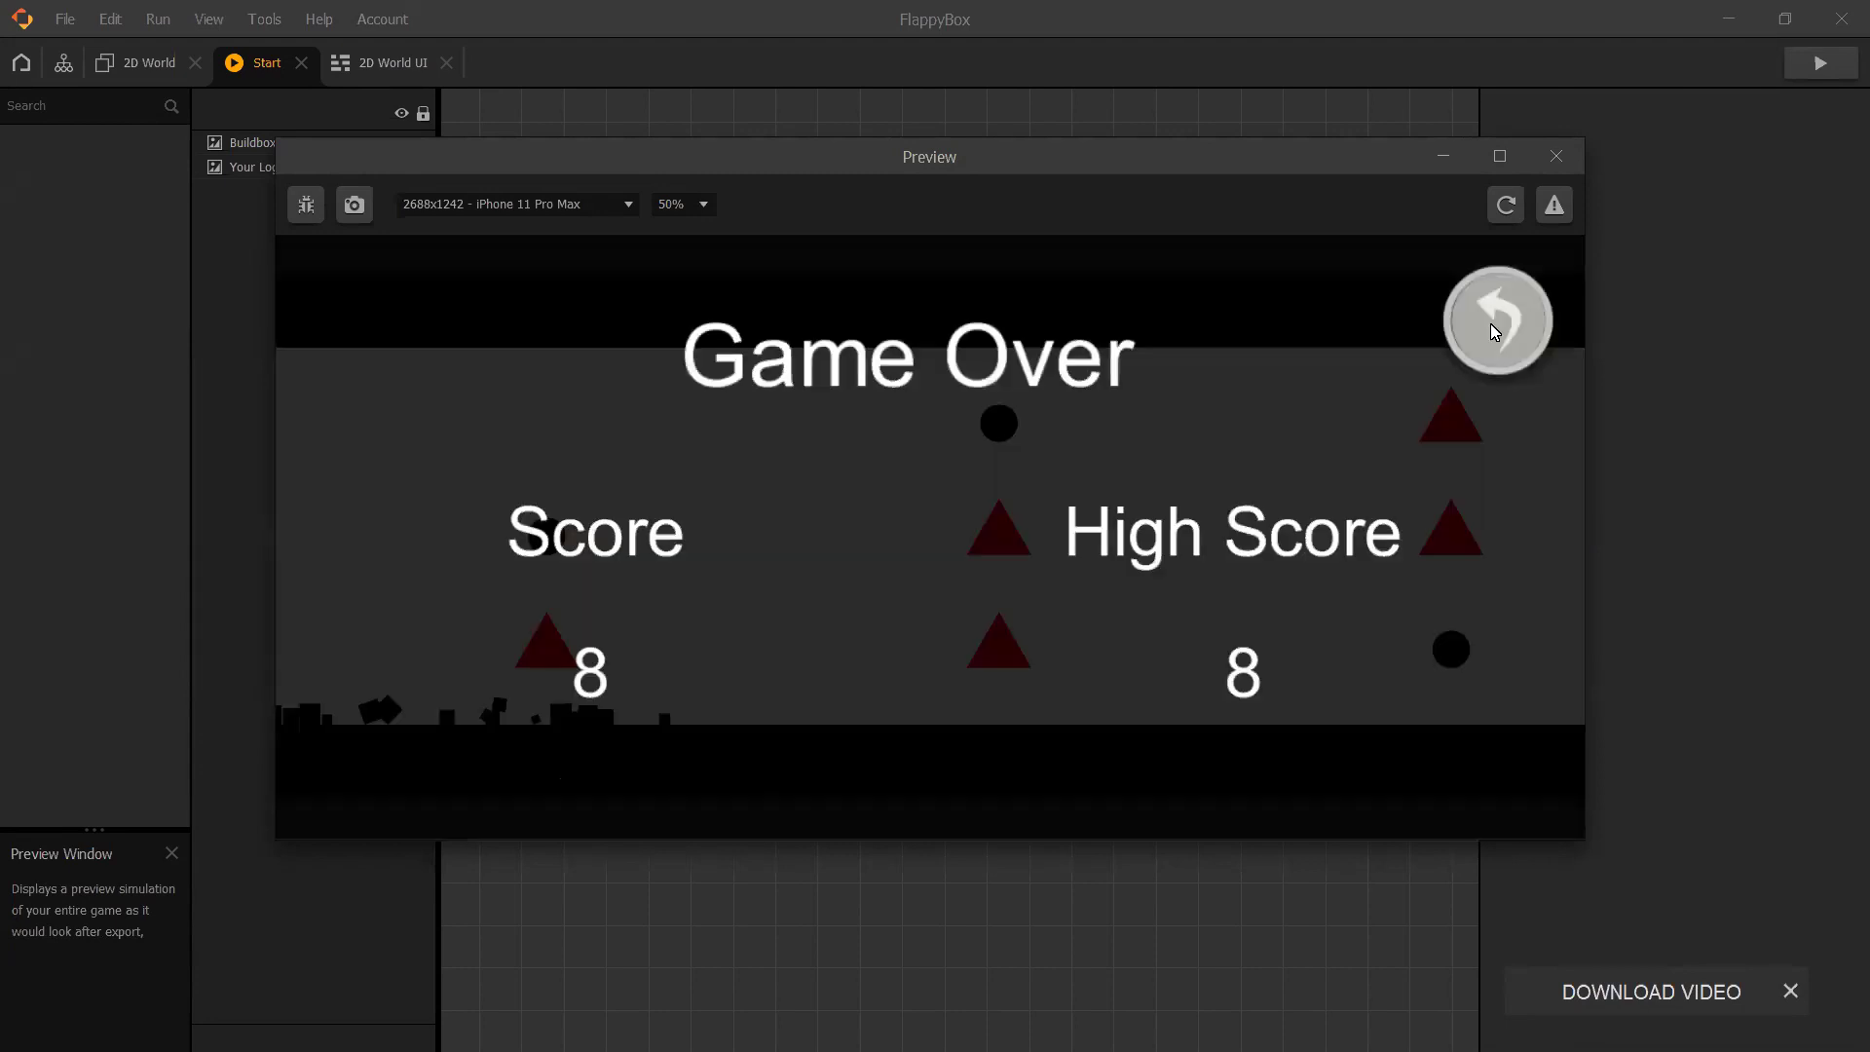
- Replay the previewed game for further rounds to test the jumping, enemy collisions and score counter
click(1492, 325)
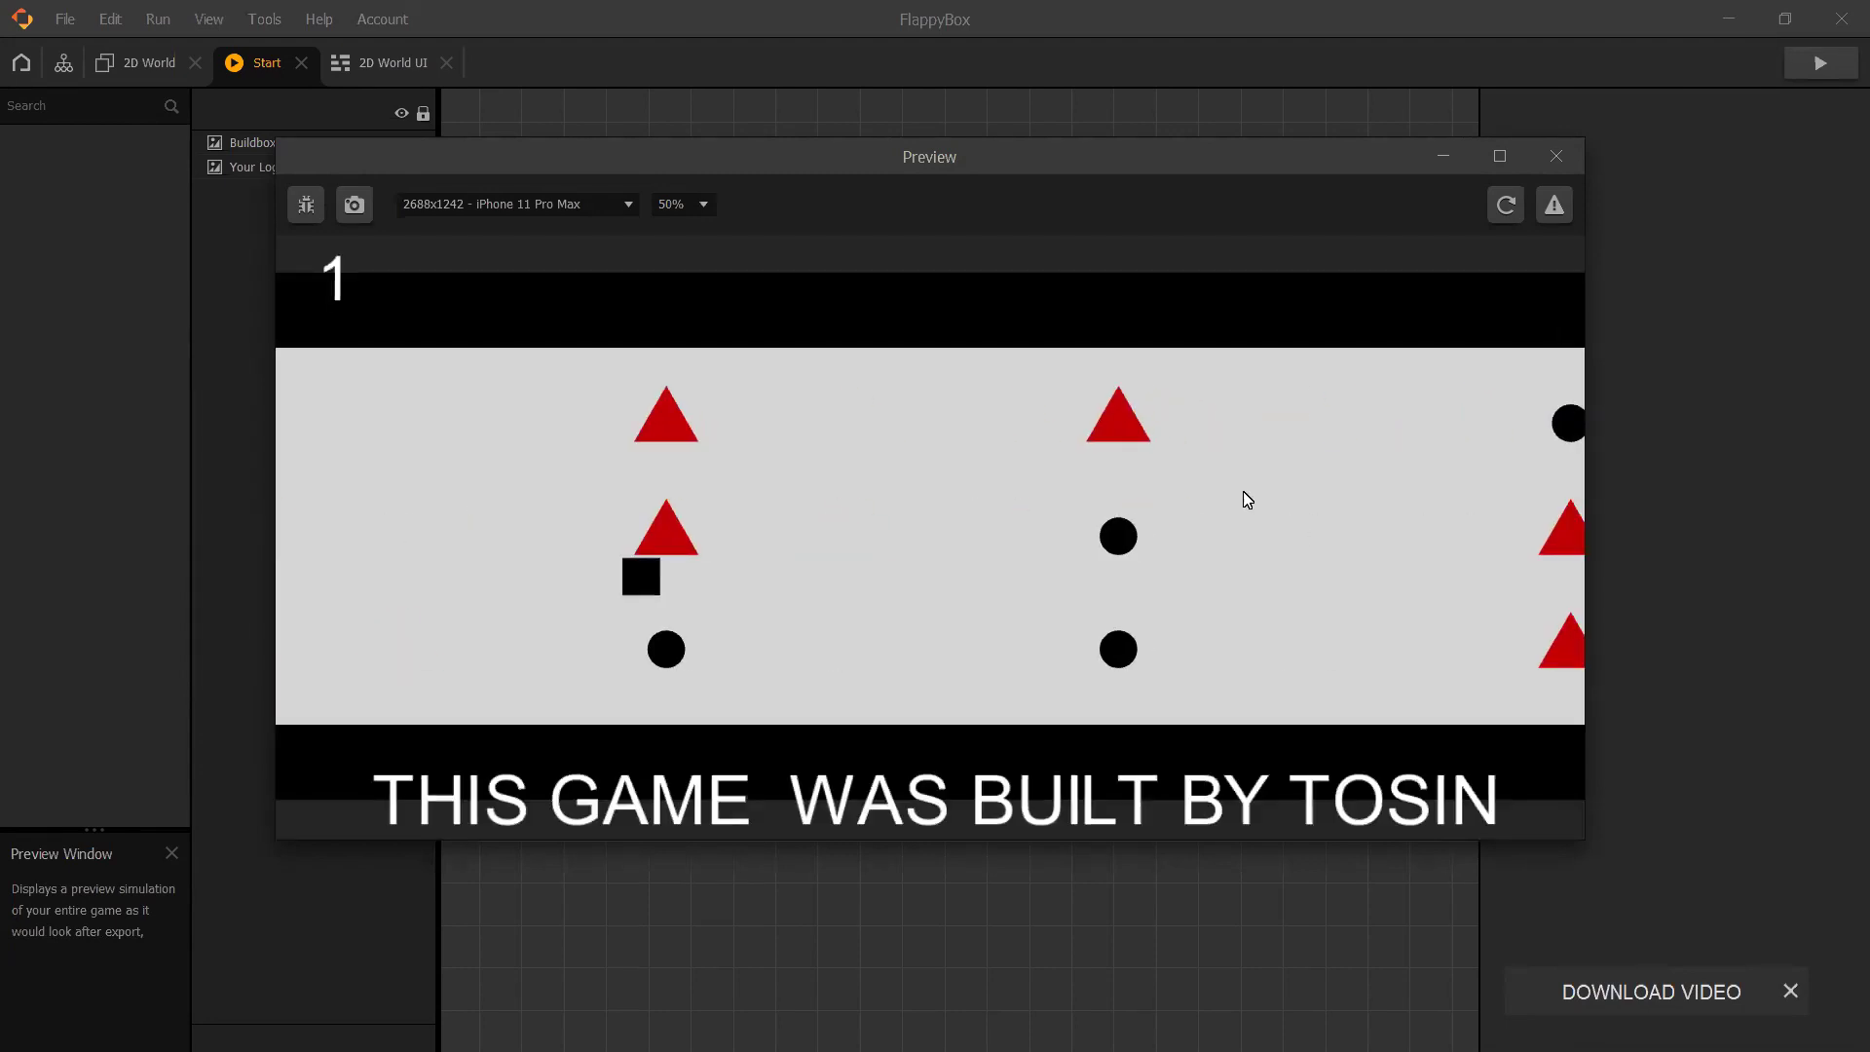
click(1248, 500)
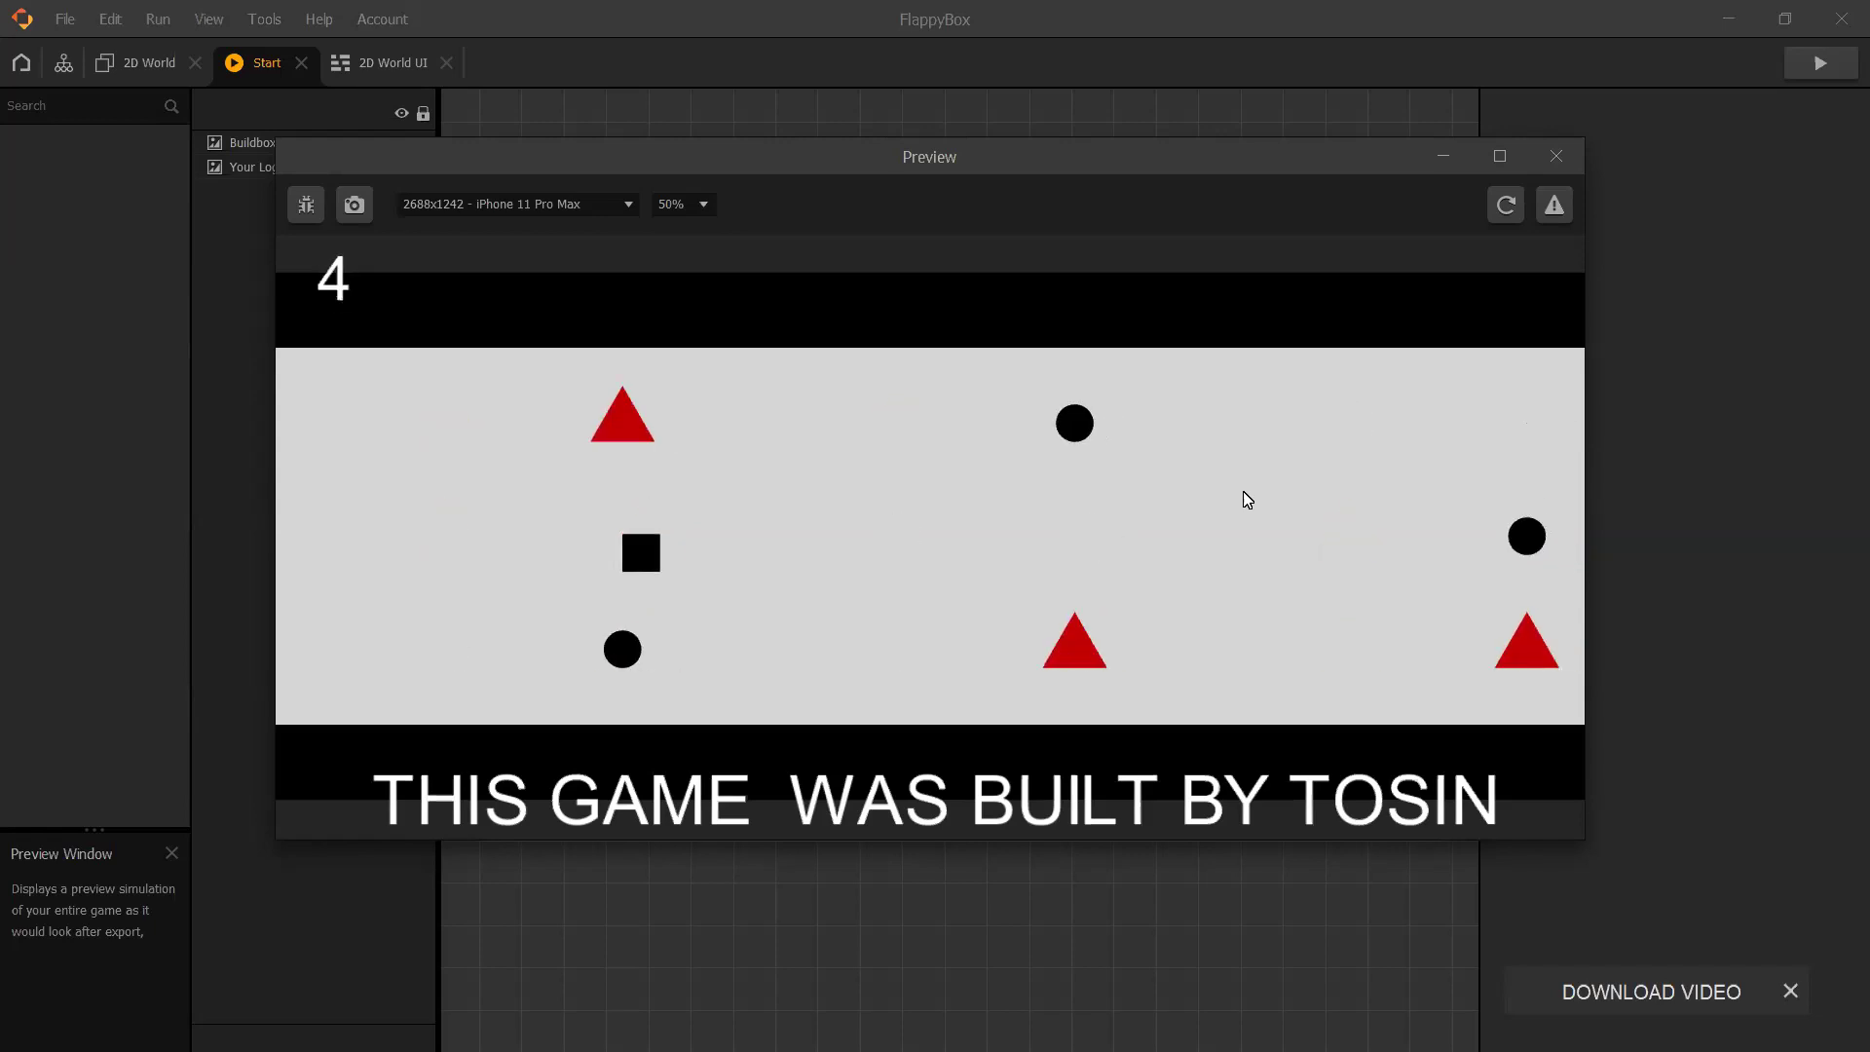
click(1248, 499)
click(1248, 500)
click(1248, 500)
click(1248, 500)
click(1248, 499)
click(1248, 499)
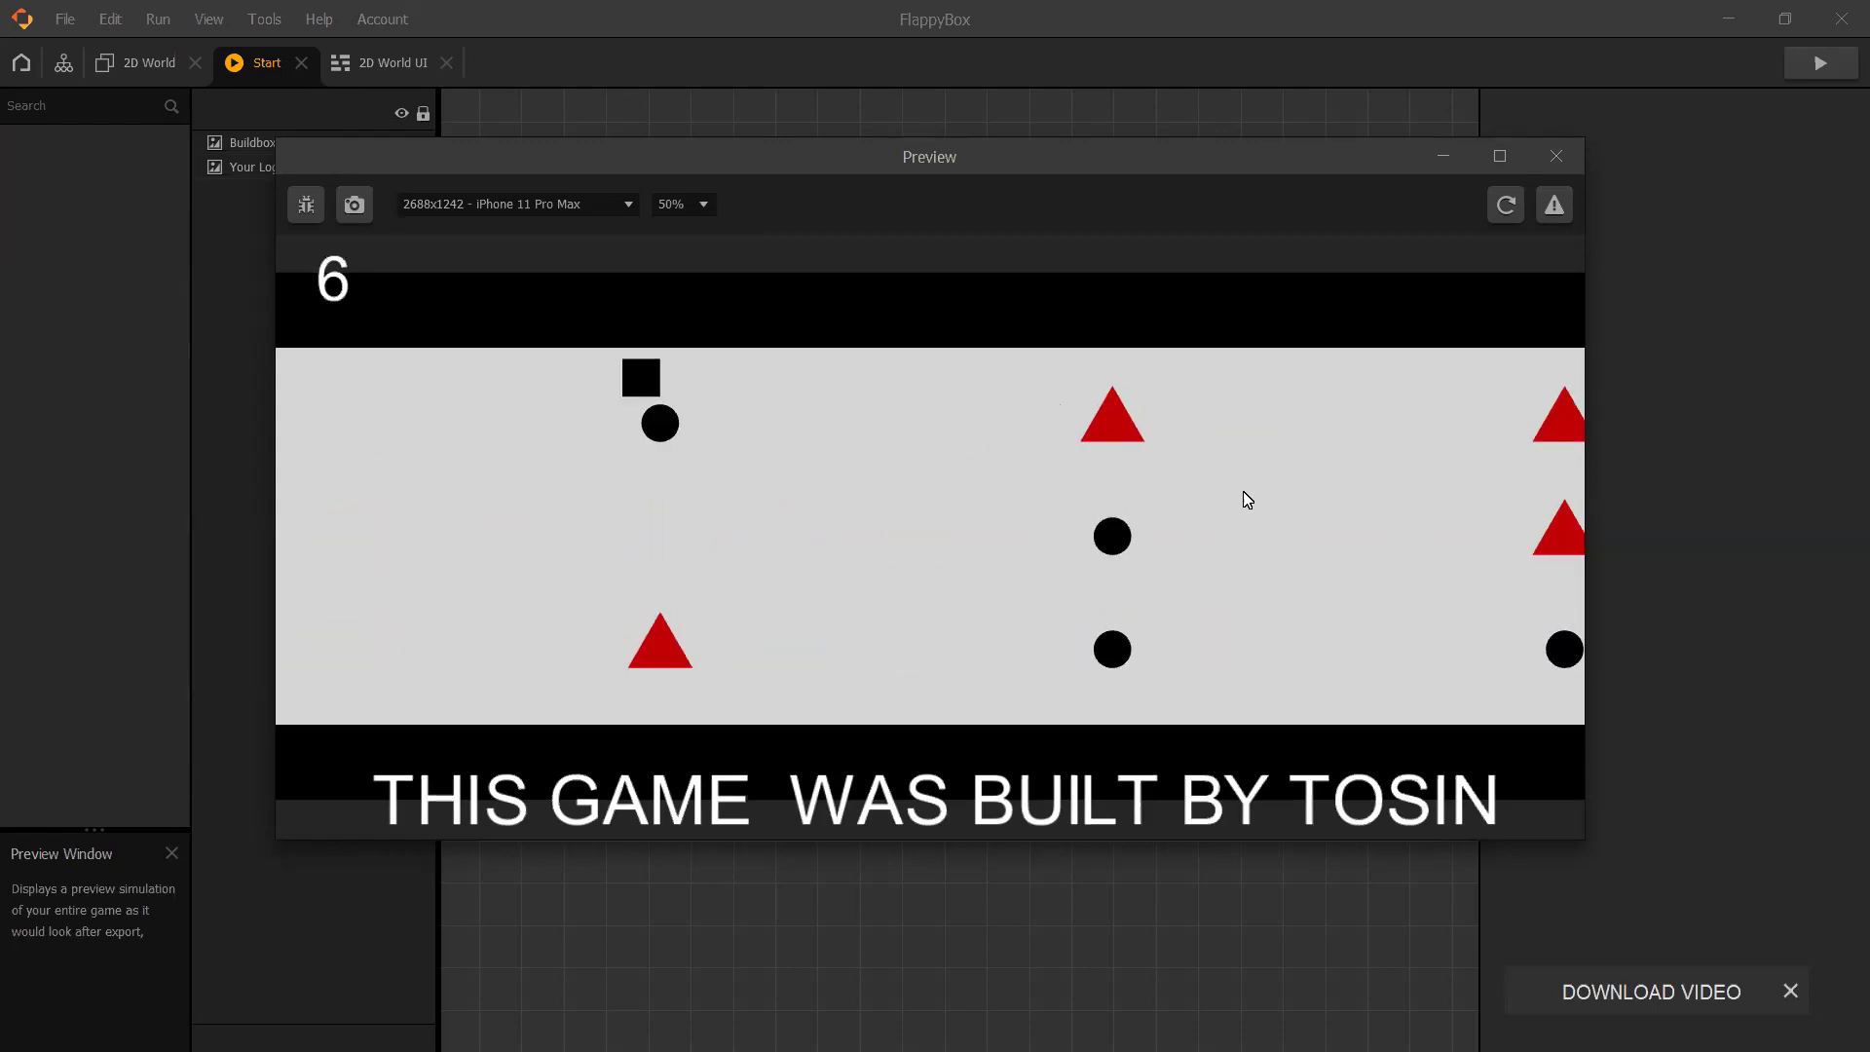
click(1248, 499)
click(1248, 500)
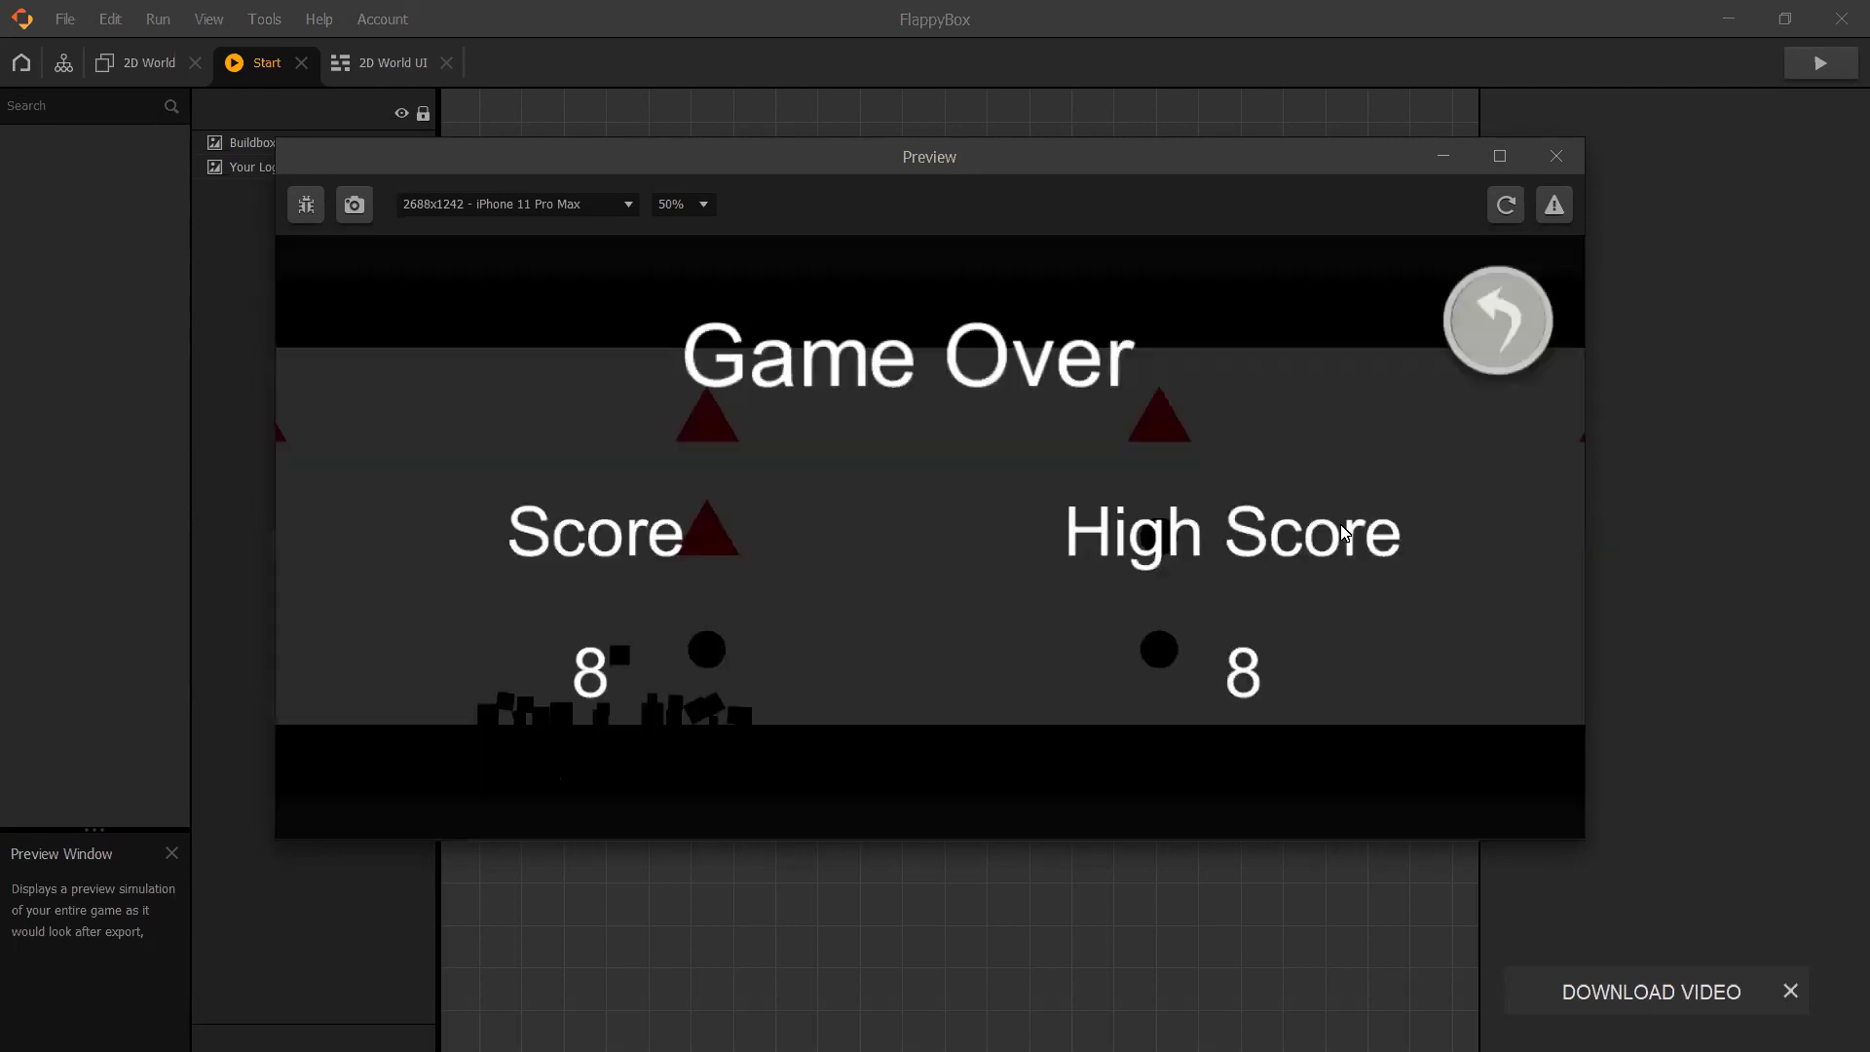
click(1344, 531)
click(1344, 532)
click(1344, 532)
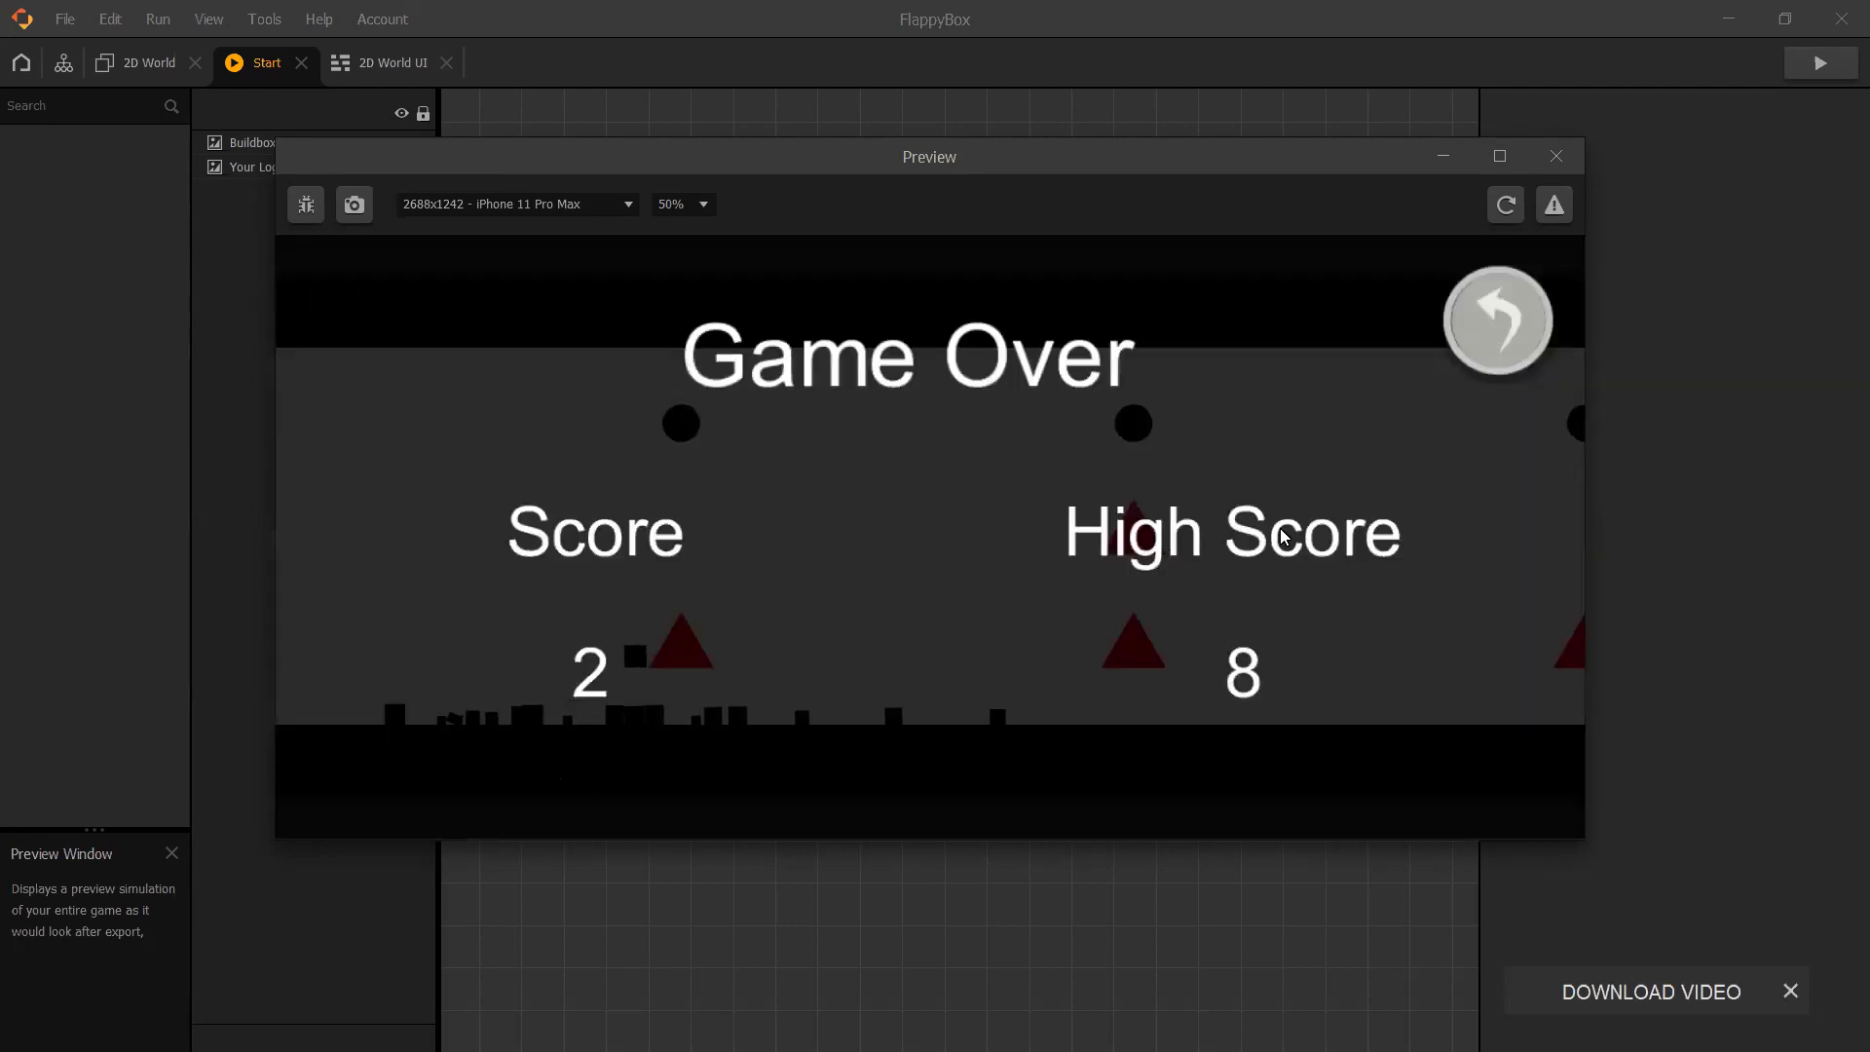
- Restart the game once more, keep the square flying through the obstacles, and close the preview
click(1493, 332)
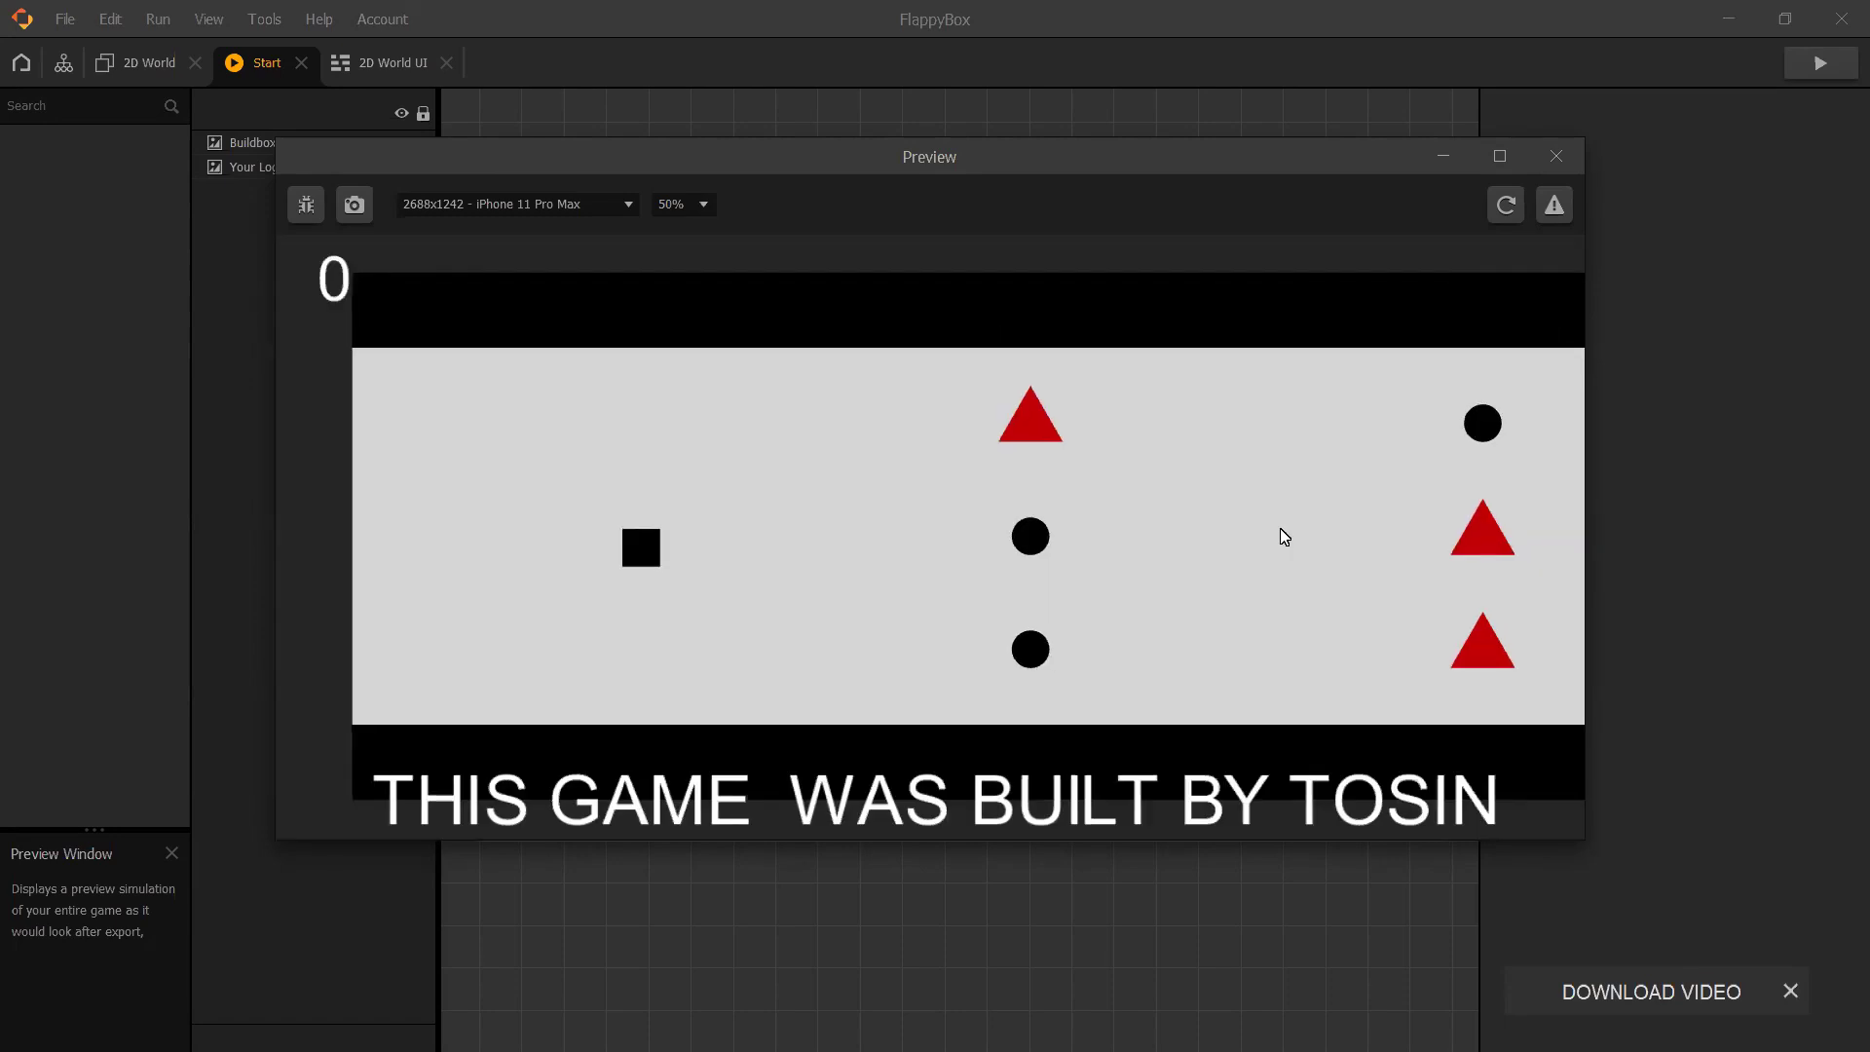
click(1284, 537)
click(1284, 537)
click(1284, 537)
click(1283, 537)
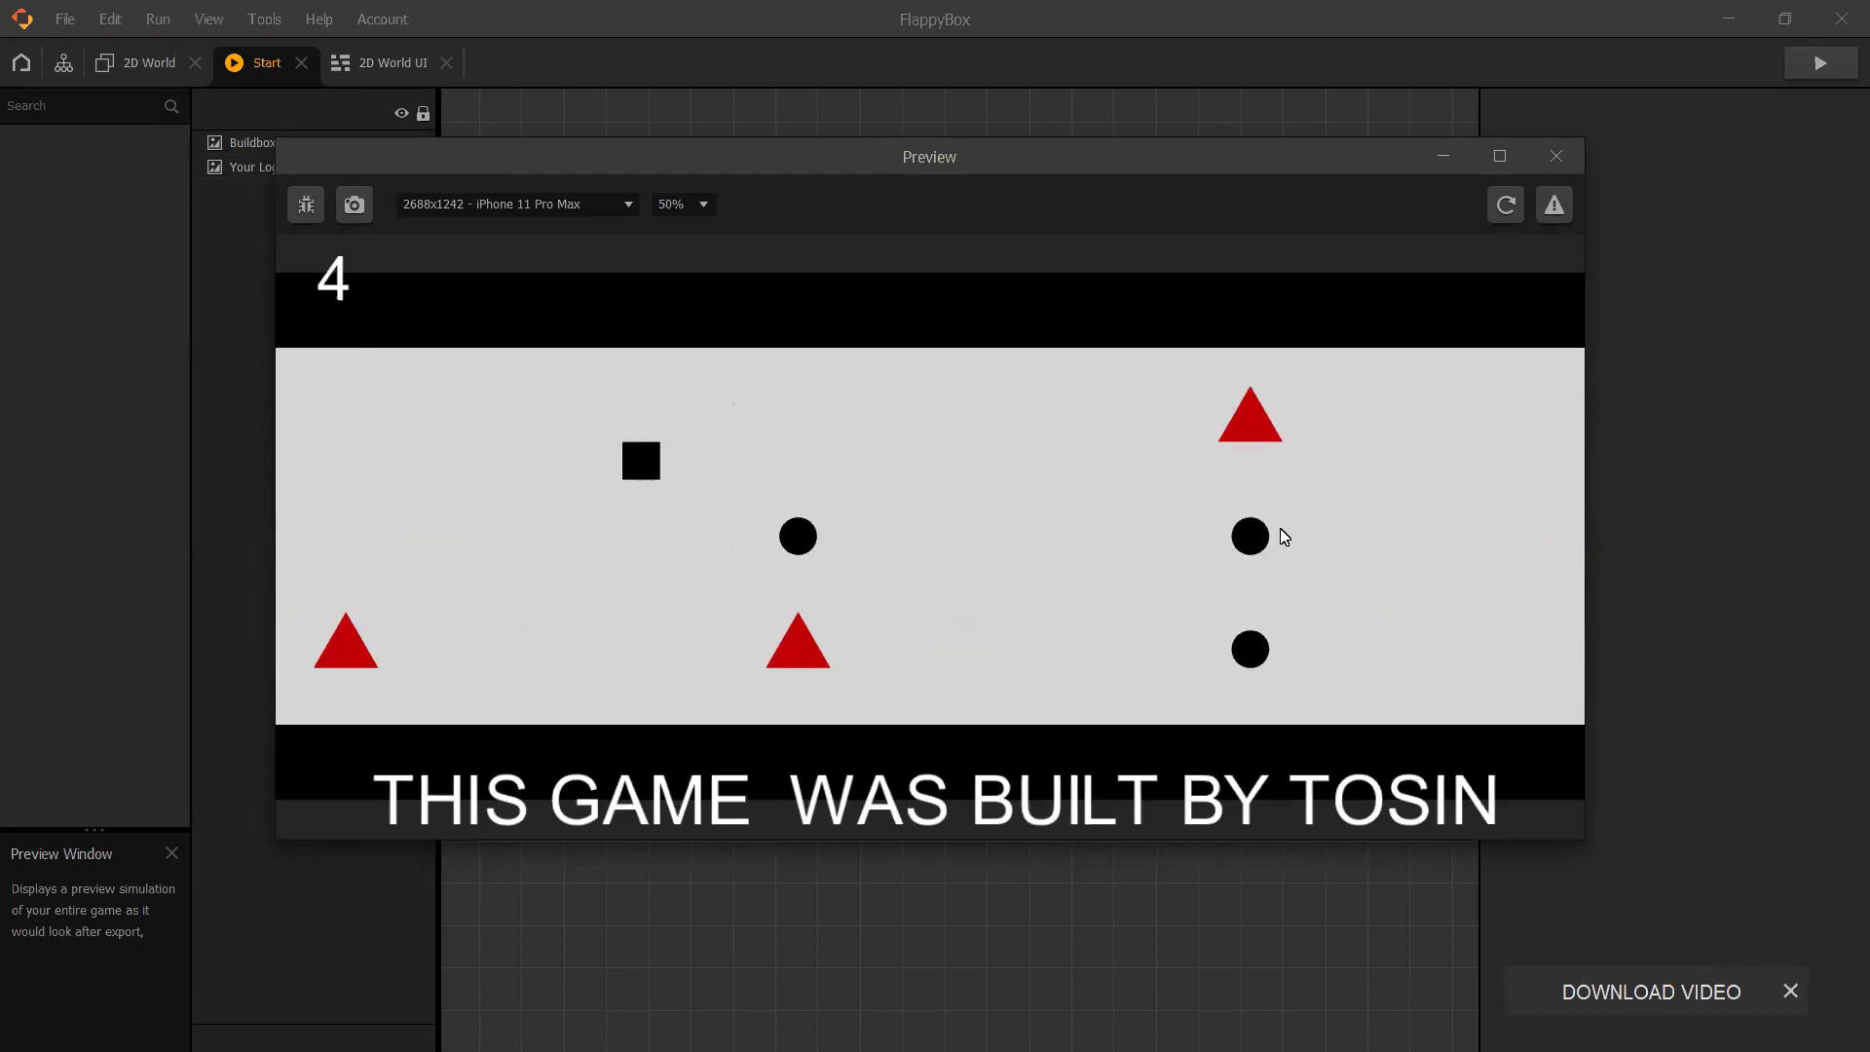
click(1284, 536)
click(1284, 537)
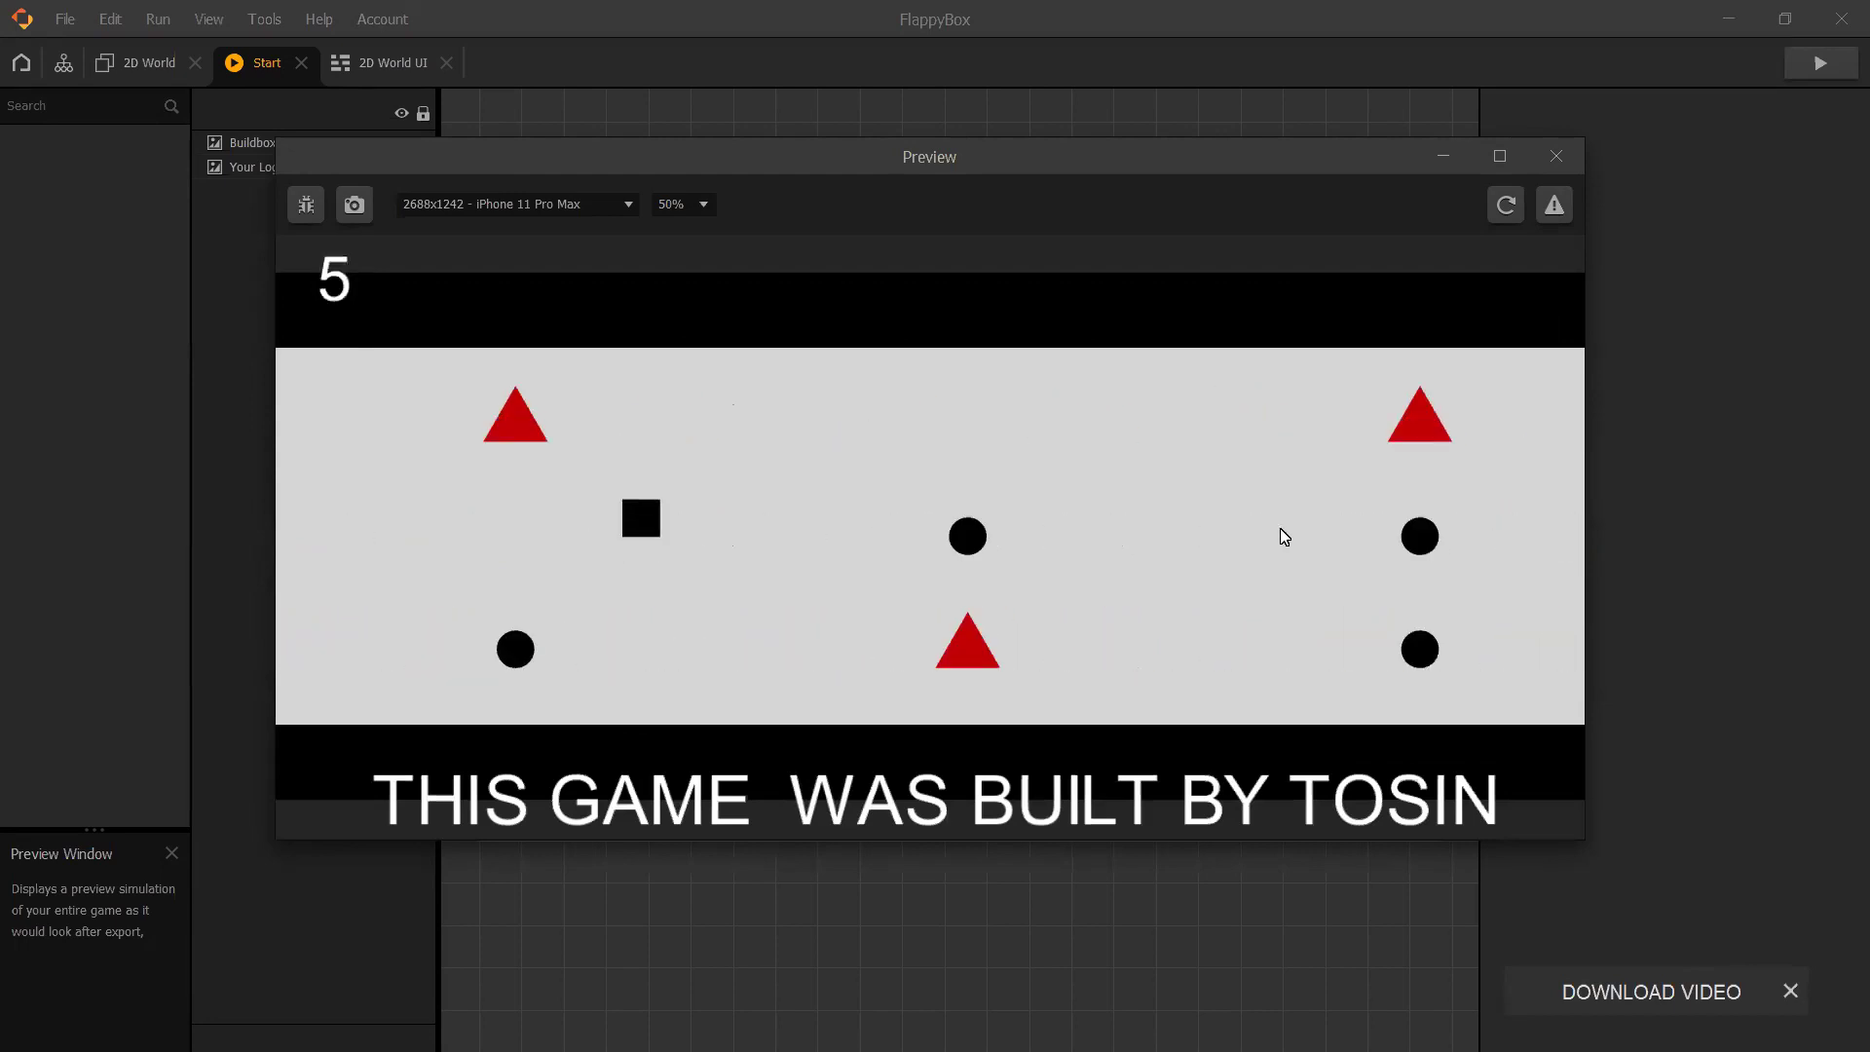
click(1284, 537)
click(1284, 537)
click(1283, 537)
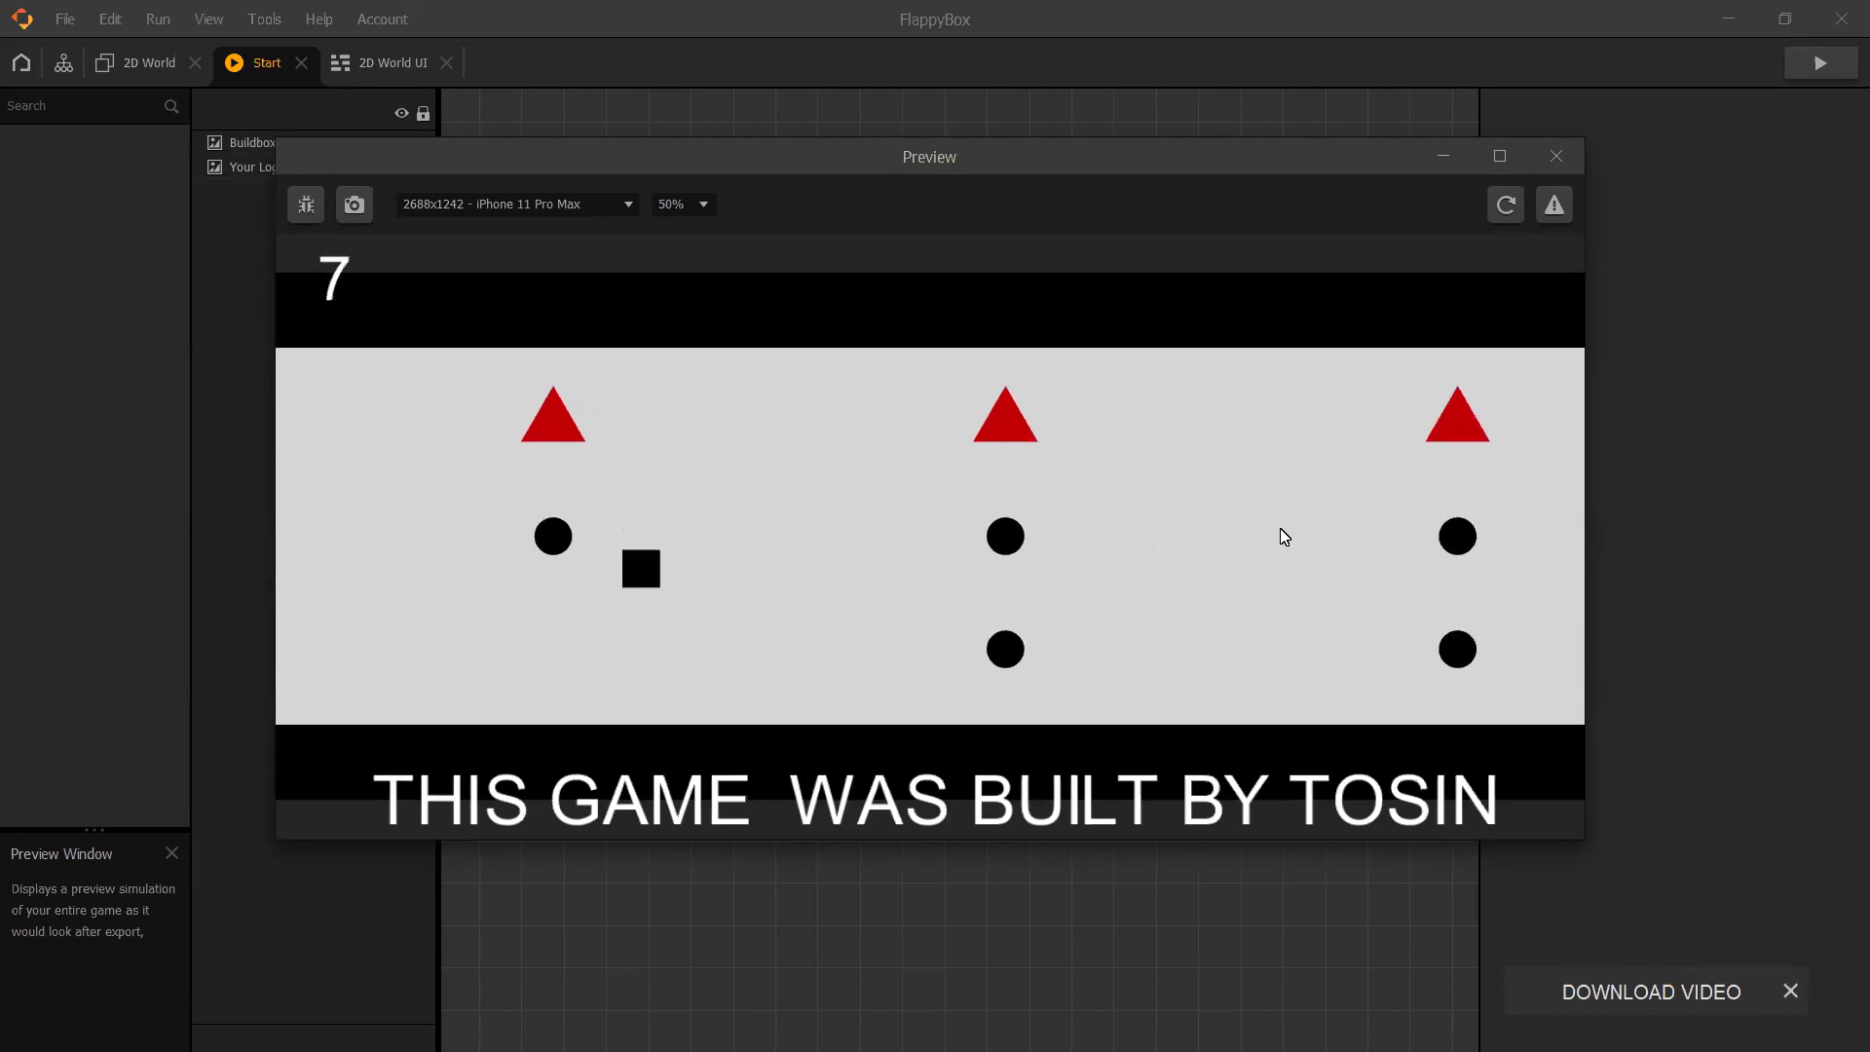
click(1284, 536)
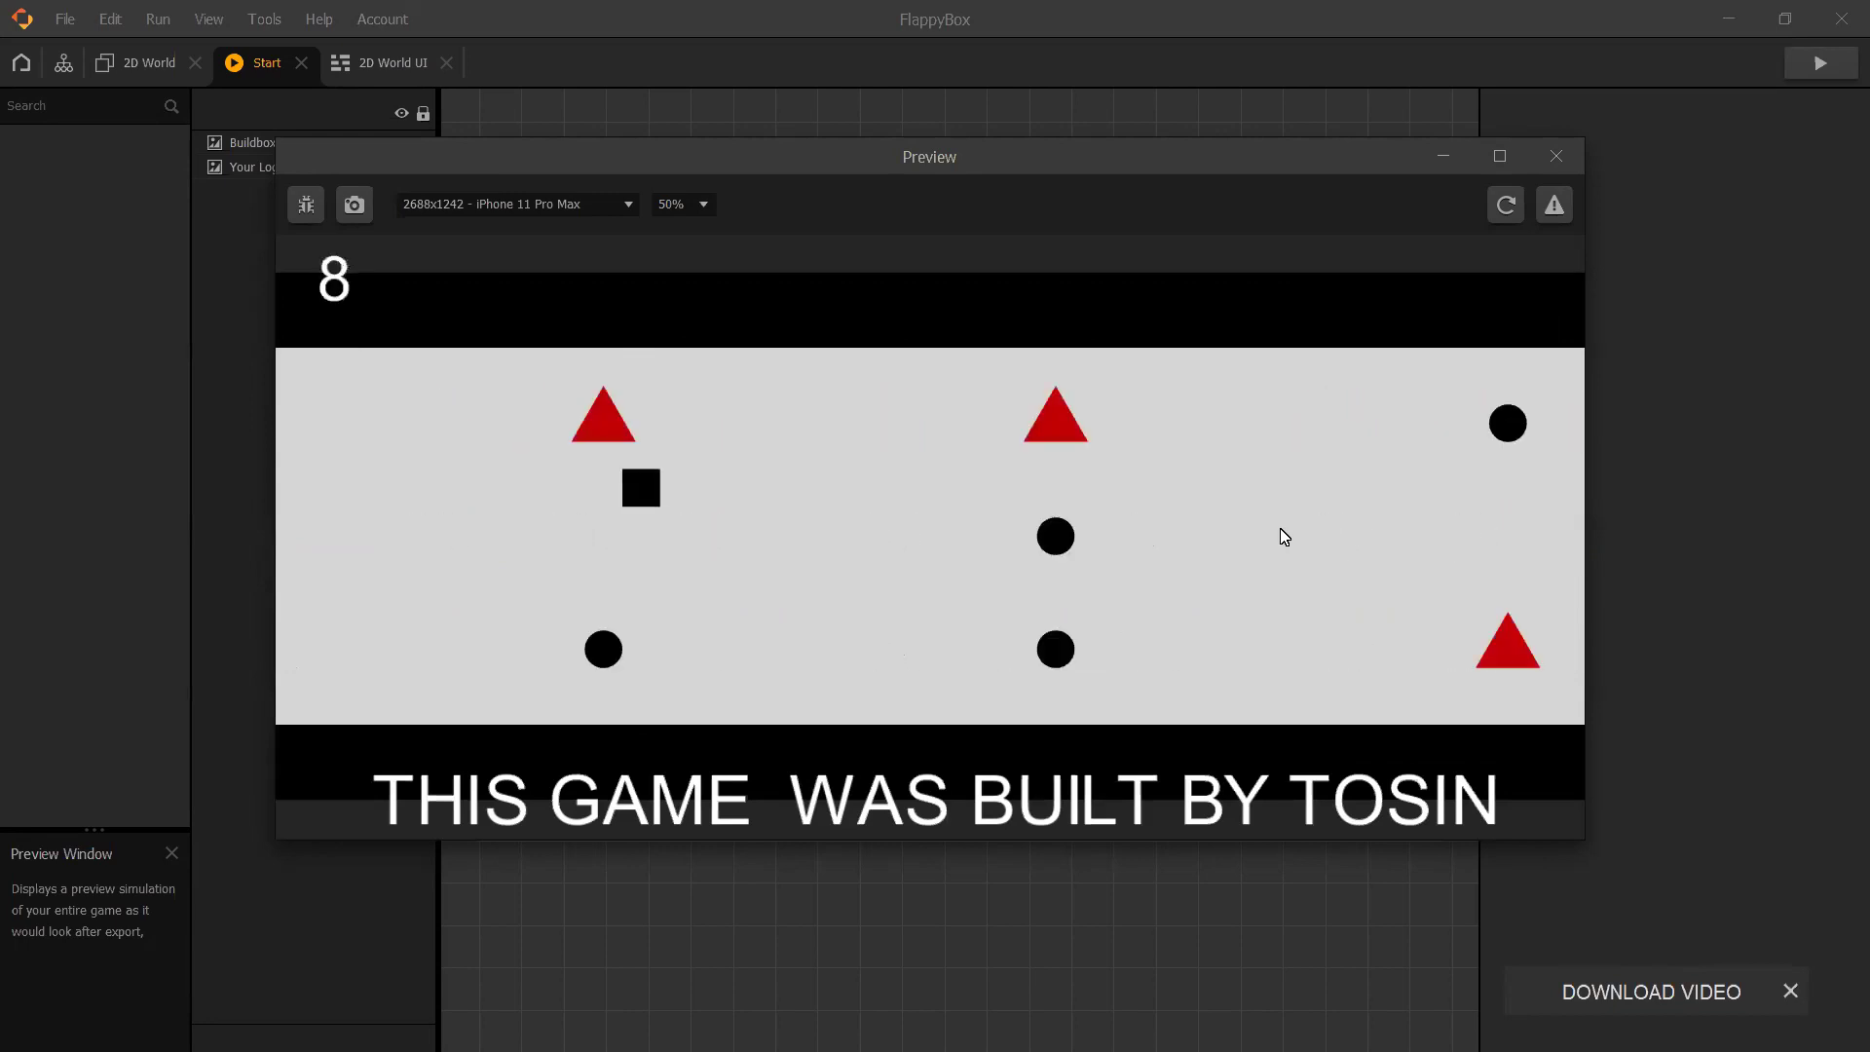
click(1284, 537)
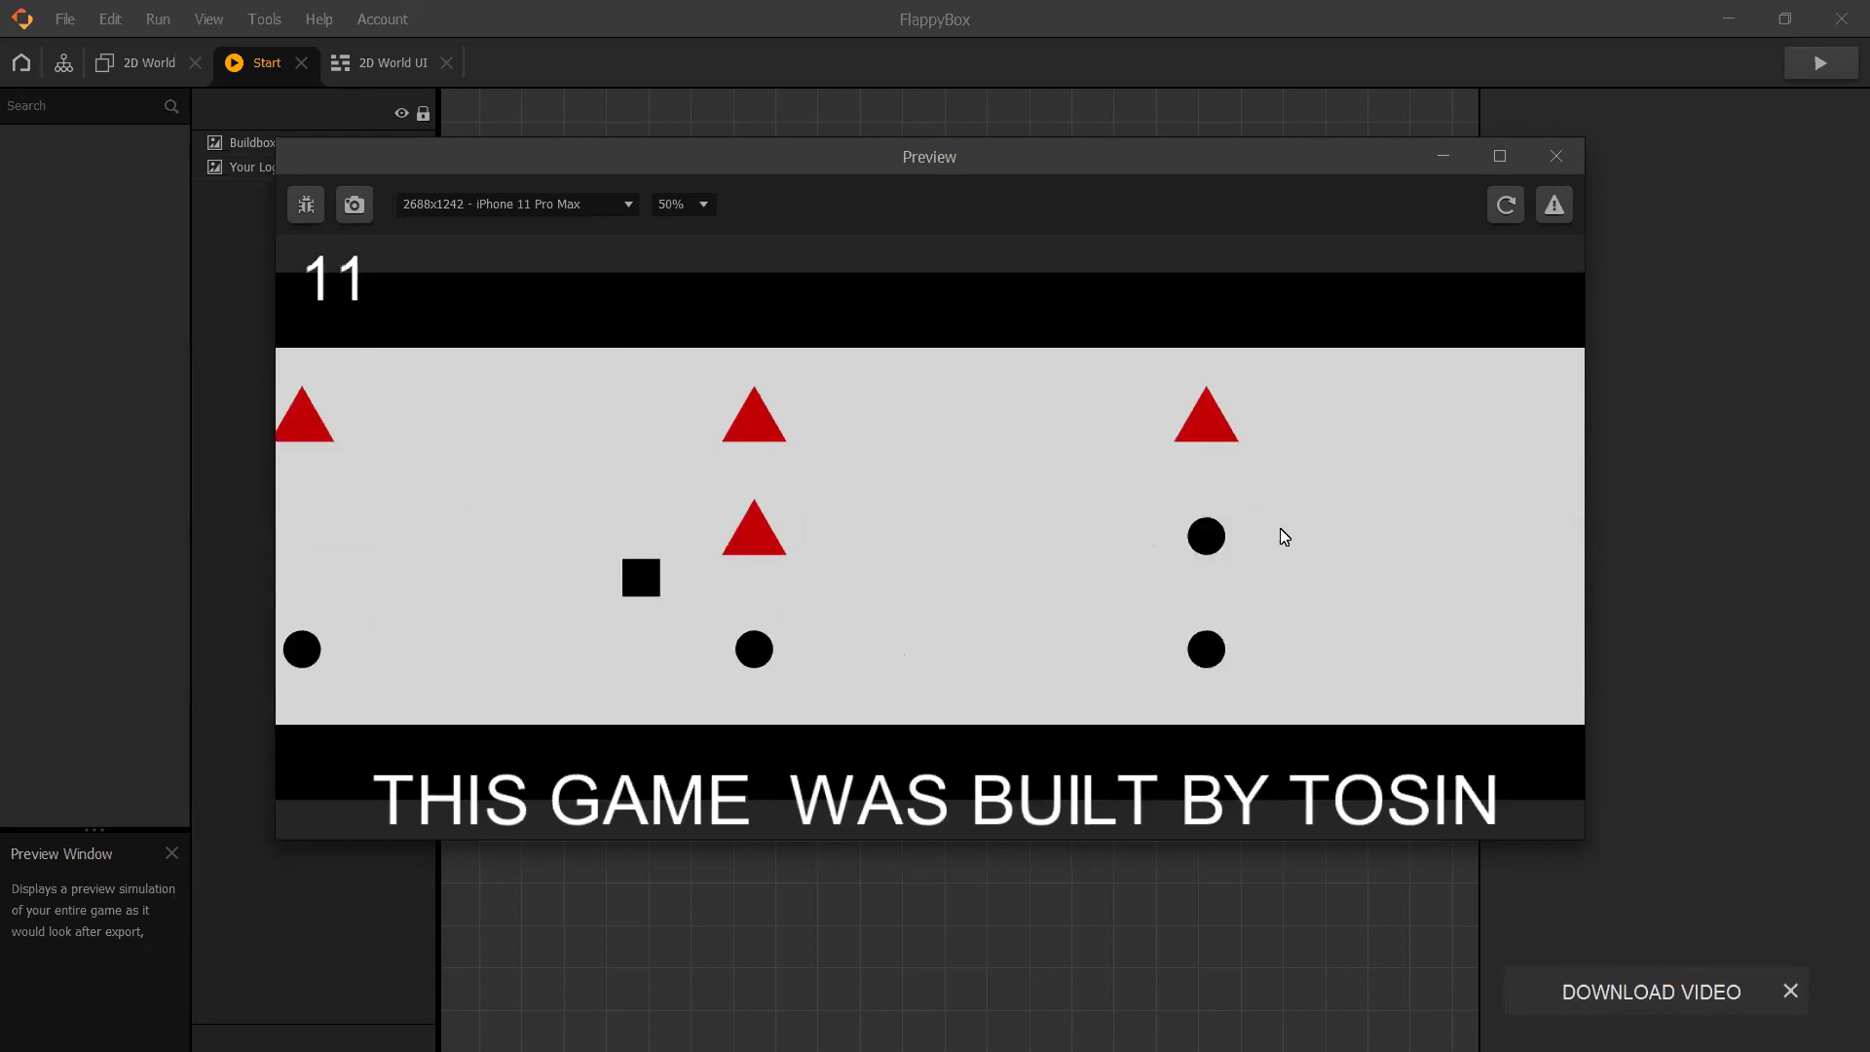
click(1284, 537)
key(Escape)
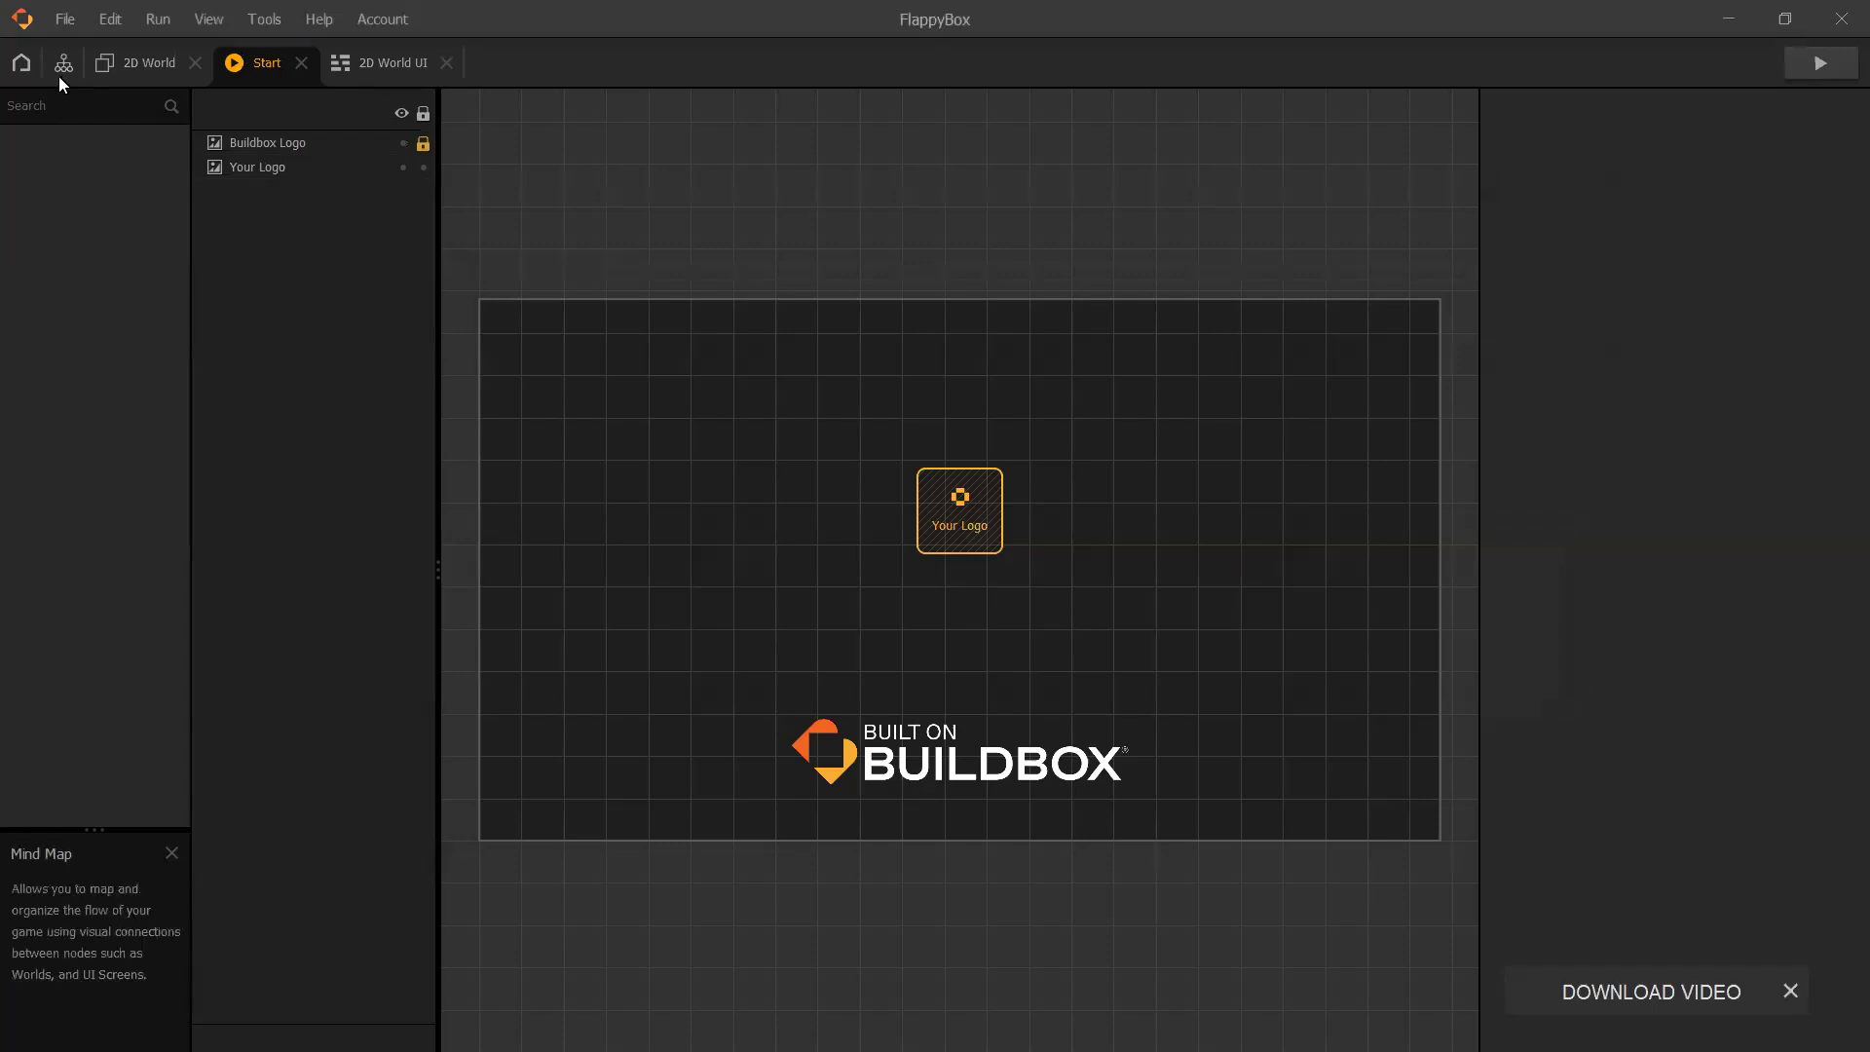
- Close the 2D World UI editor and show the mind map with no node selected
key(ctrl+w)
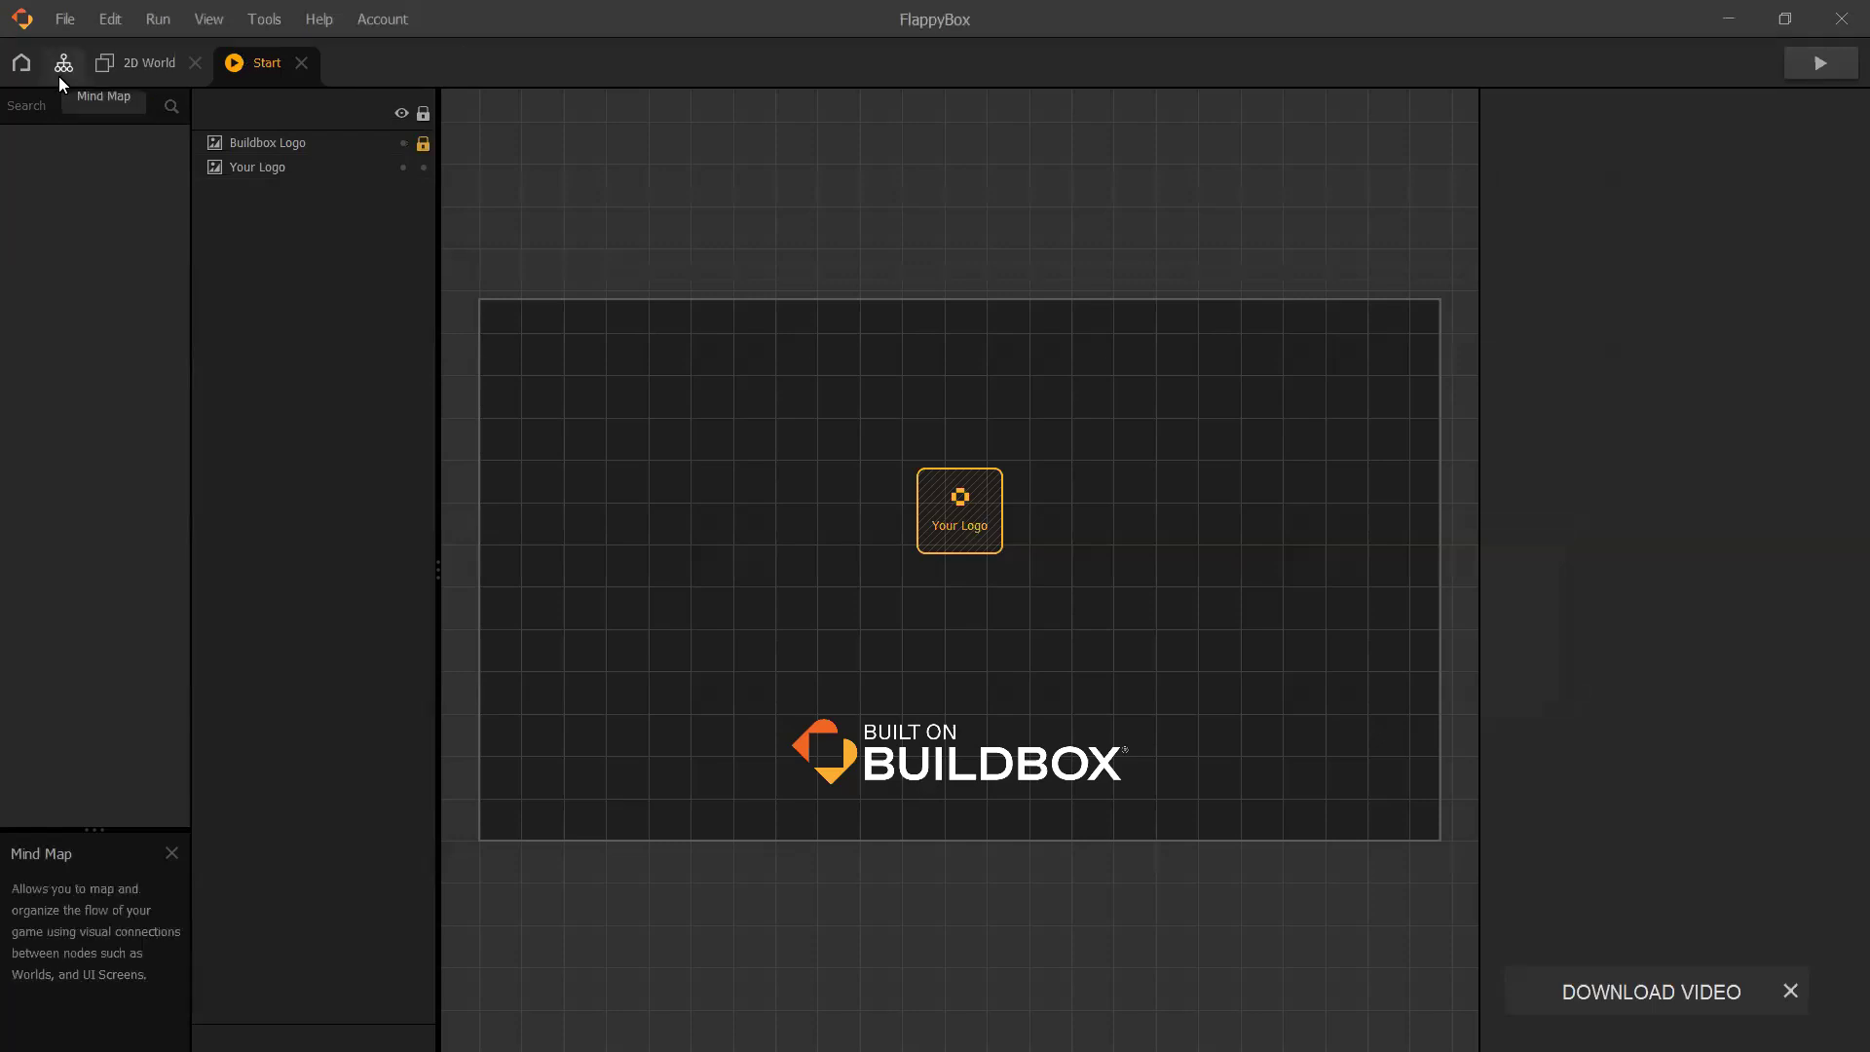
click(63, 62)
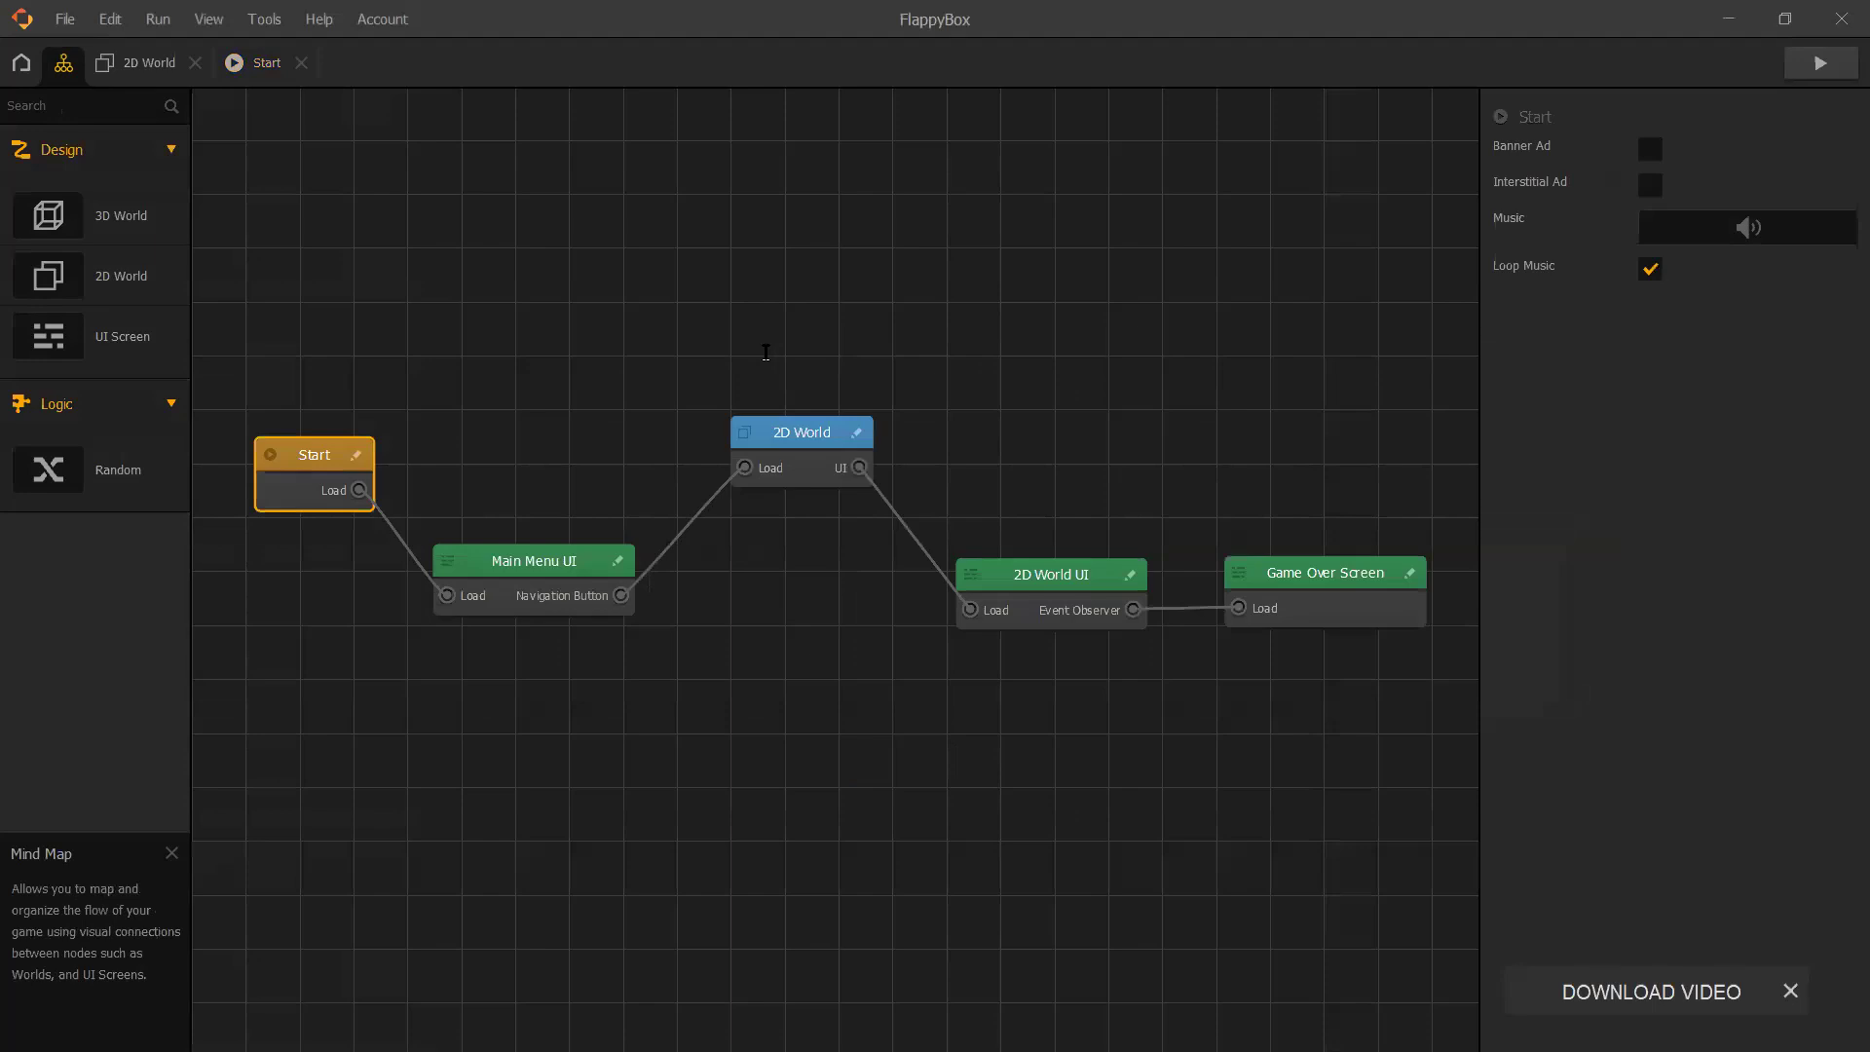
scroll(766, 352, down, 1)
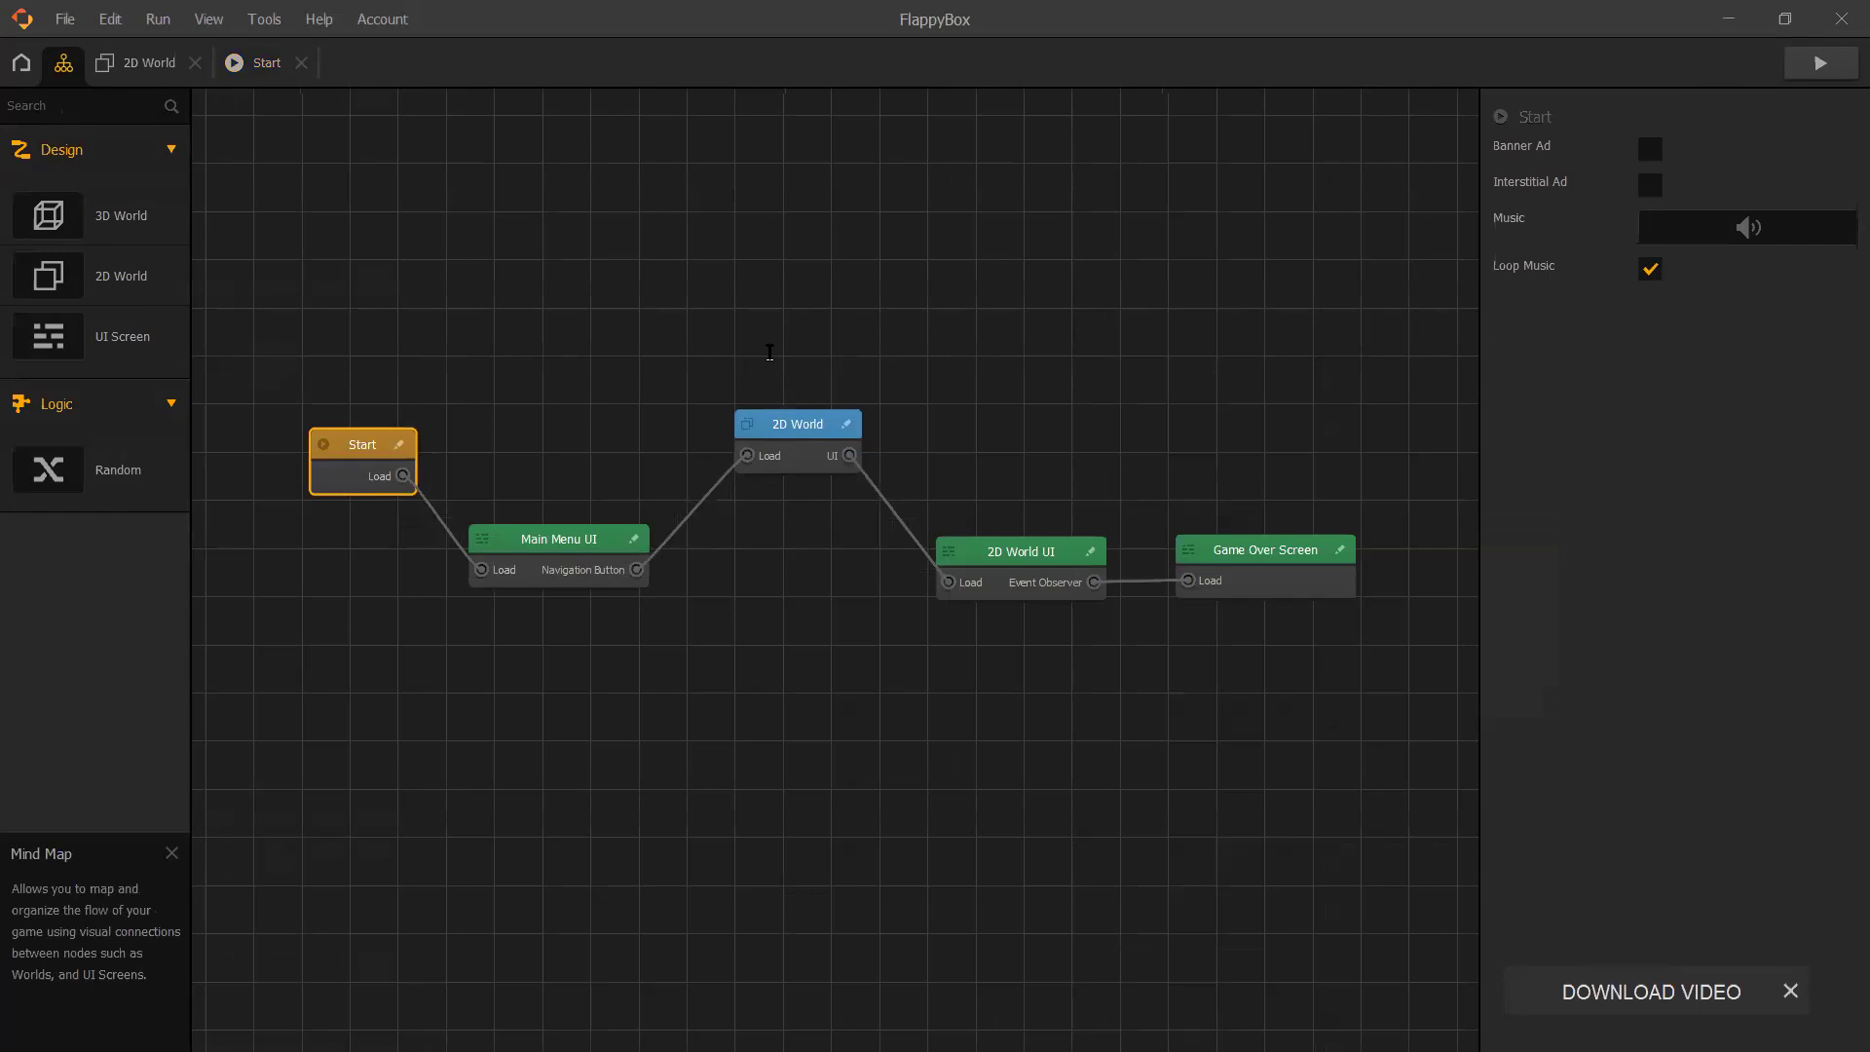
click(1401, 144)
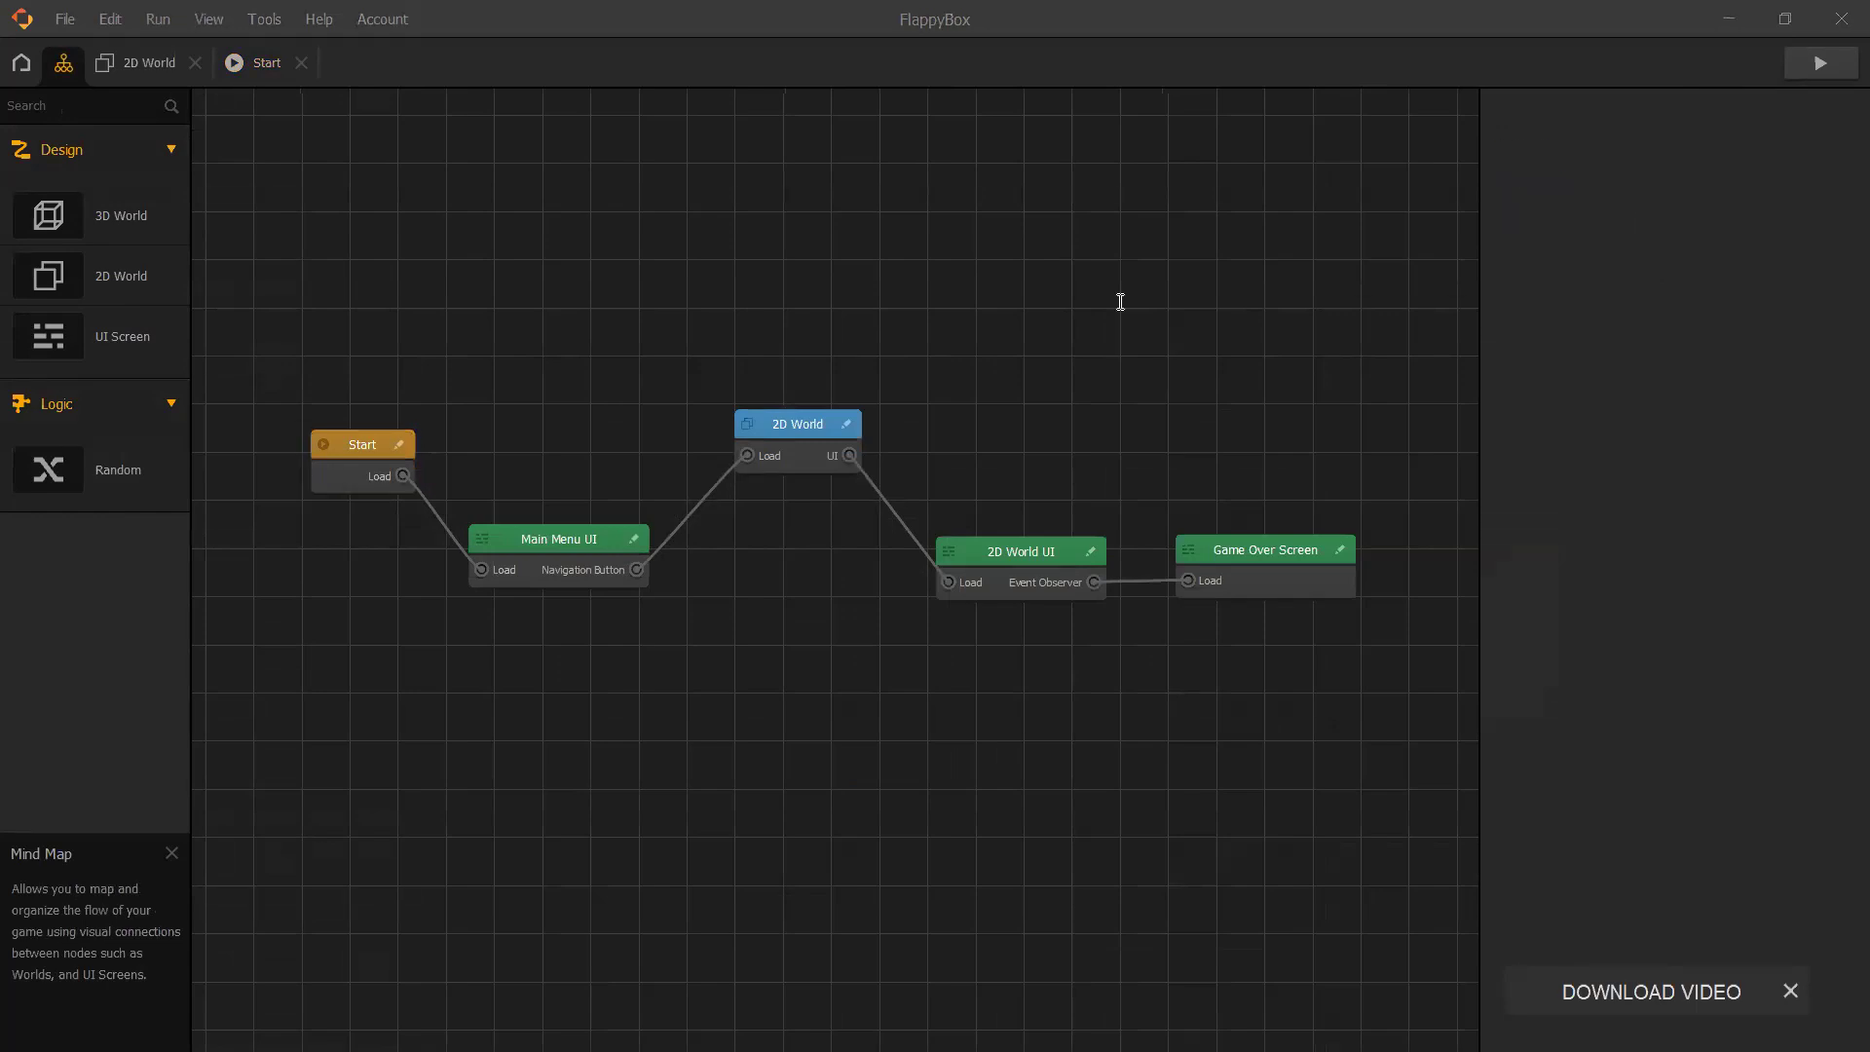
- Open the 2D World scene, play a test round in its preview, and close the preview
double_click(797, 422)
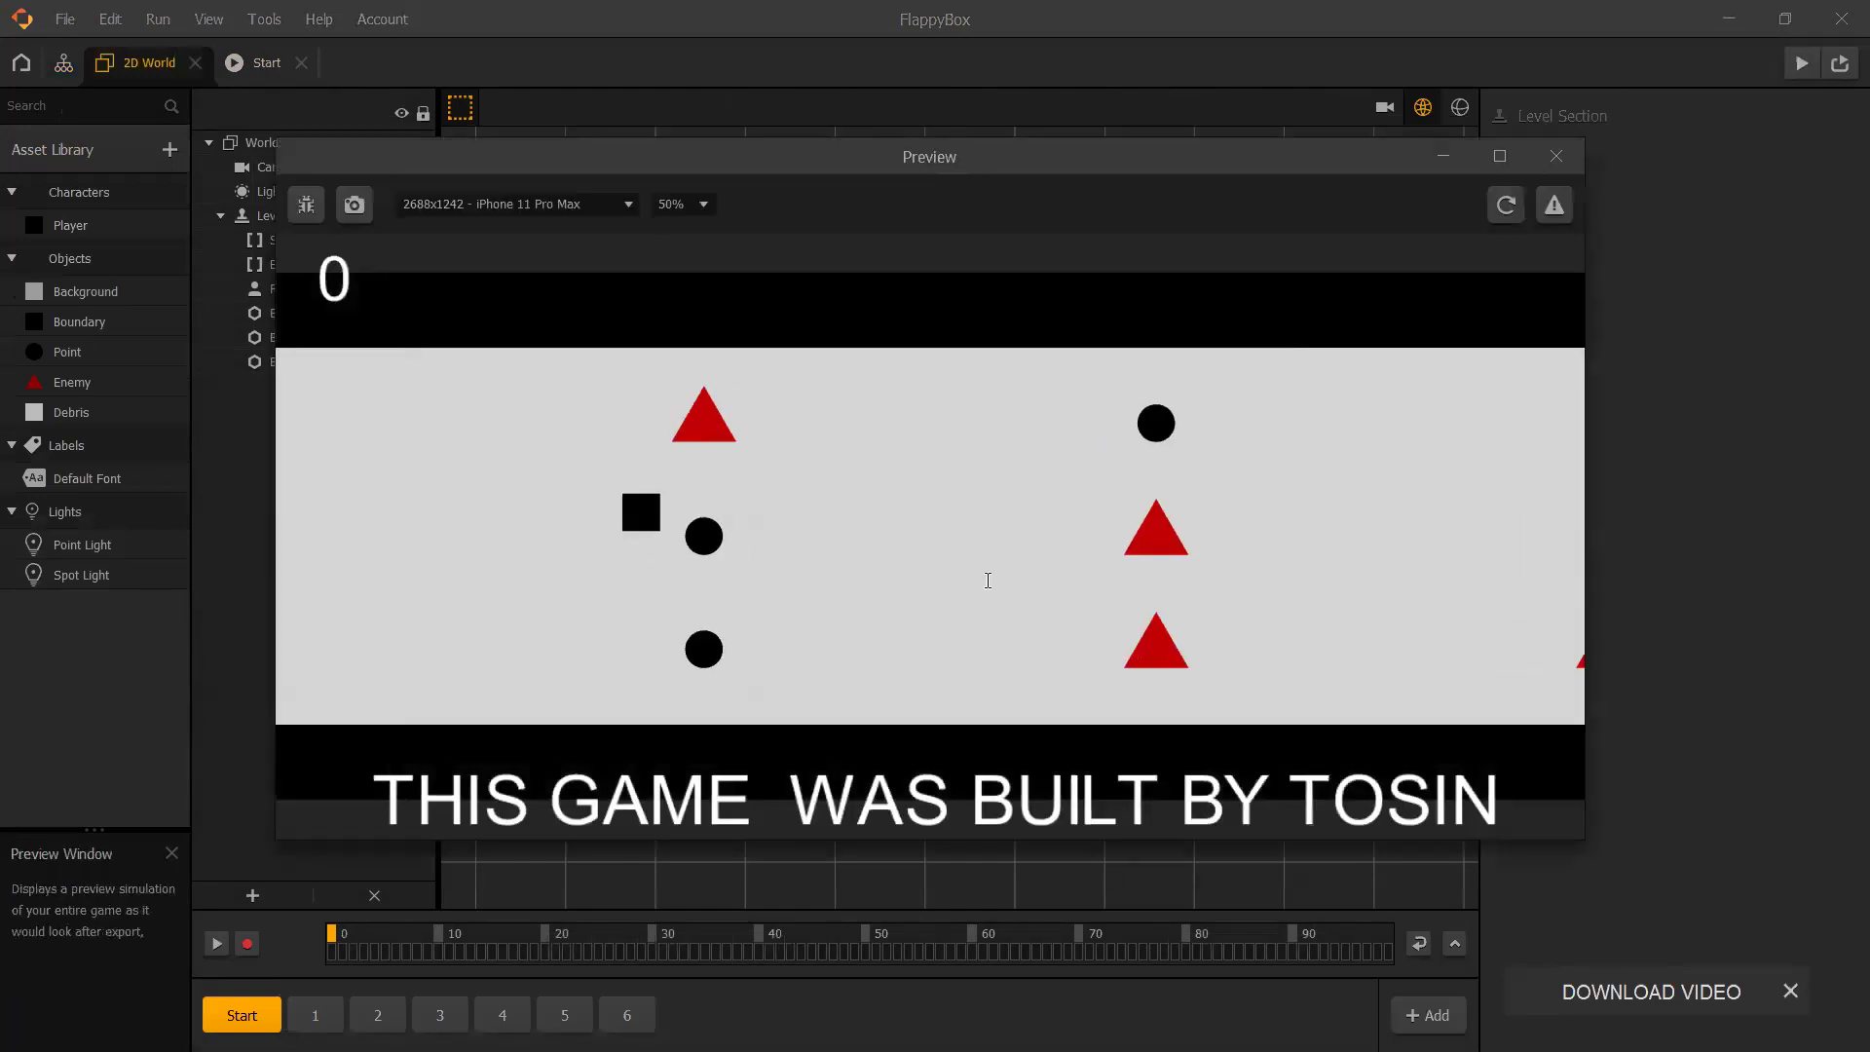
click(993, 545)
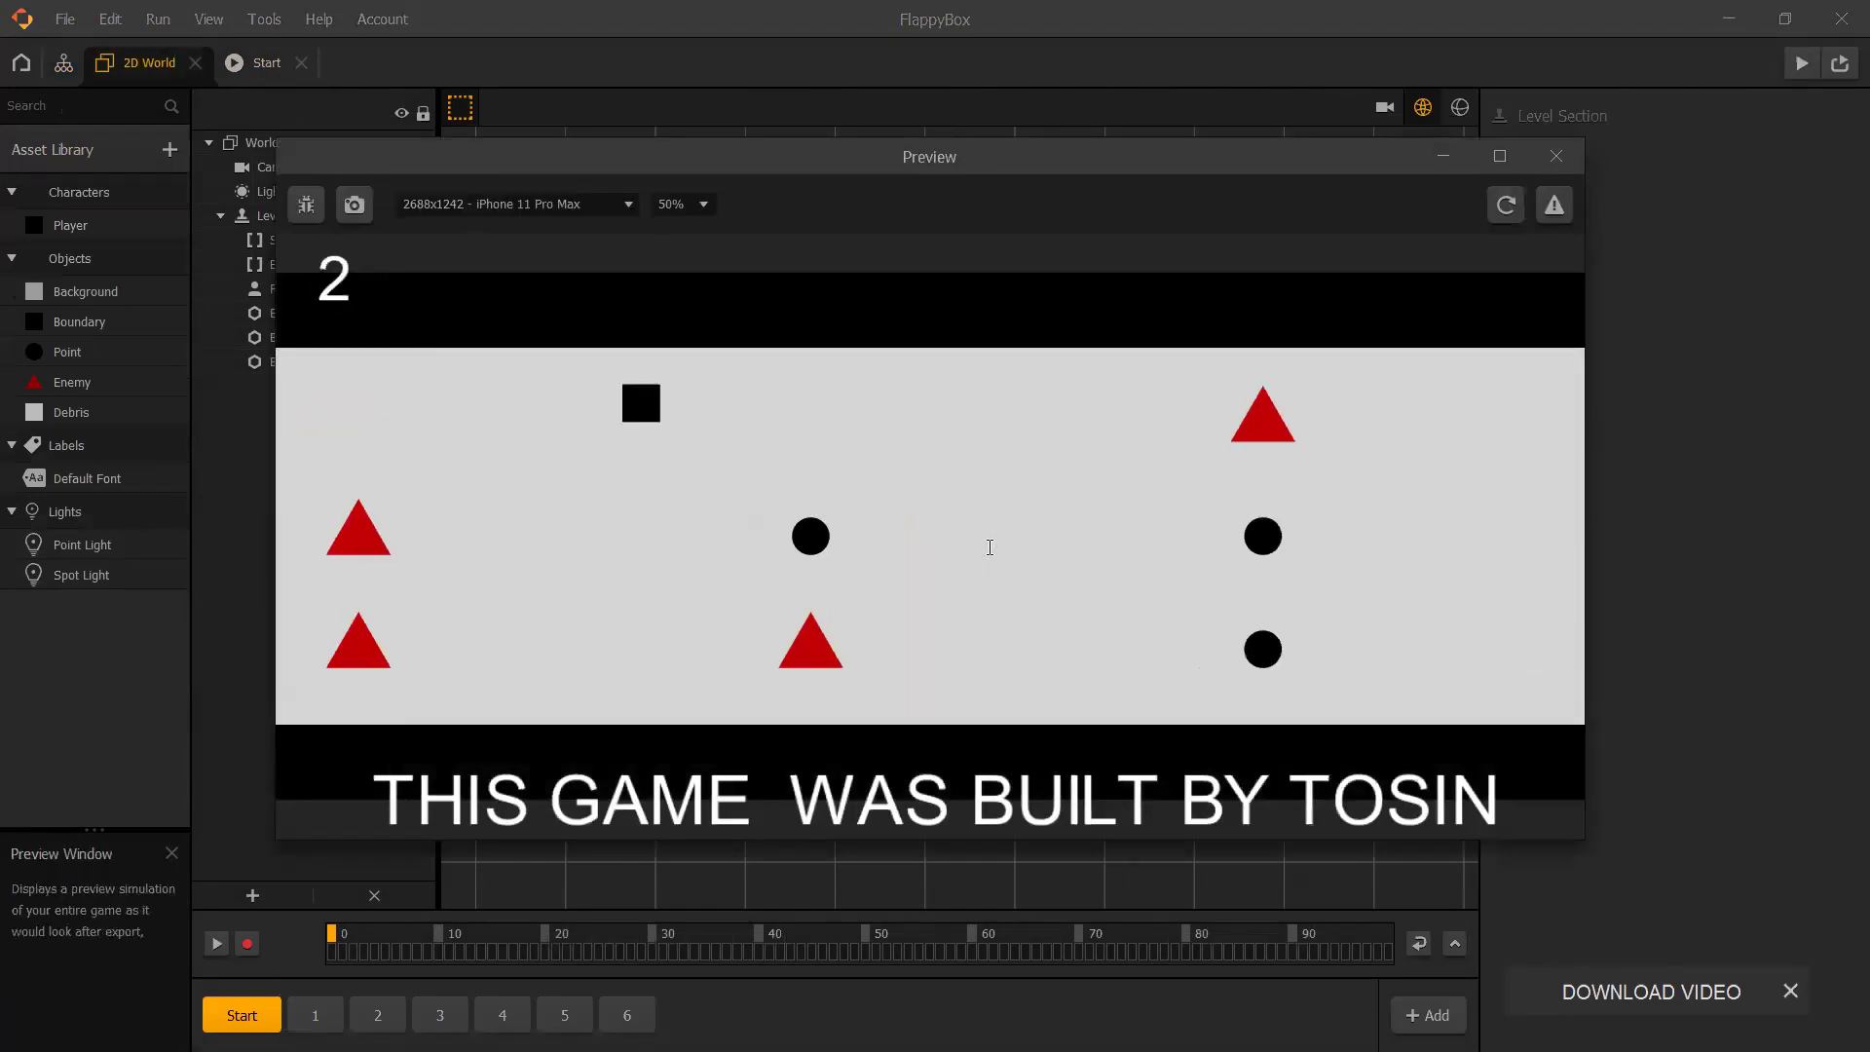
click(990, 549)
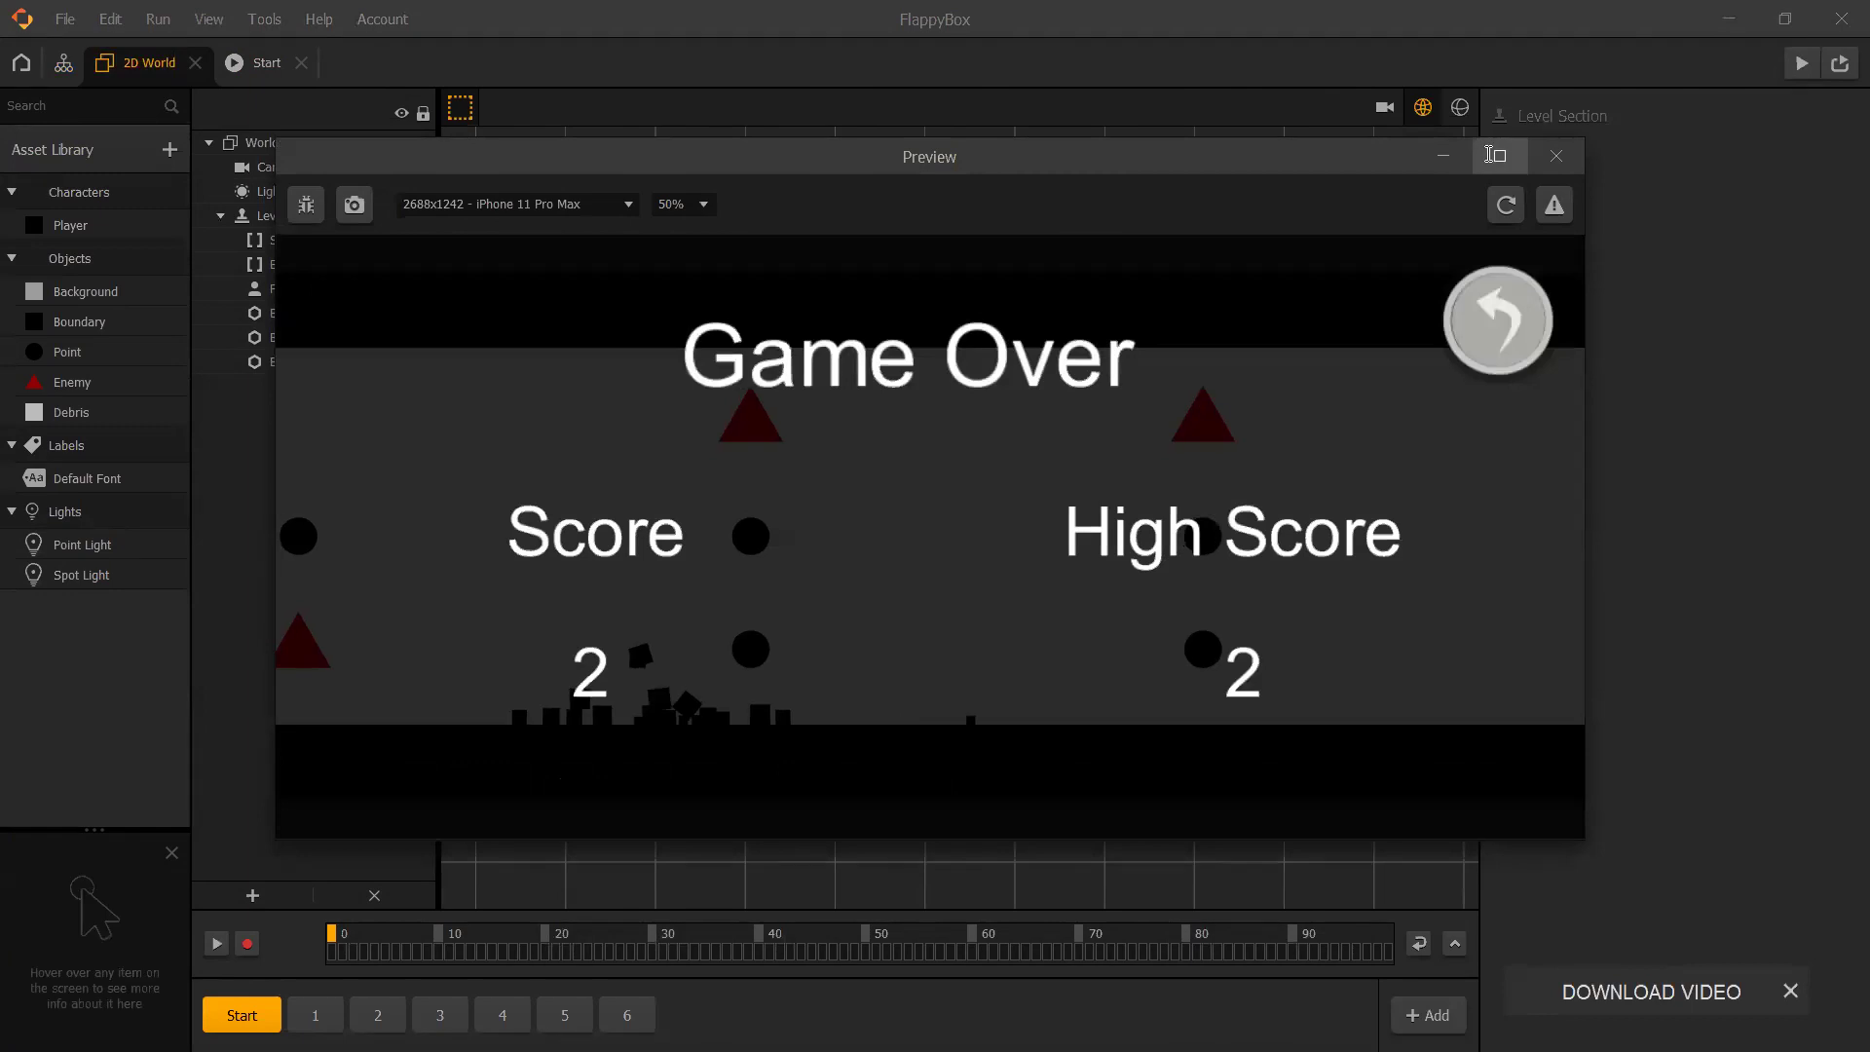
click(1557, 156)
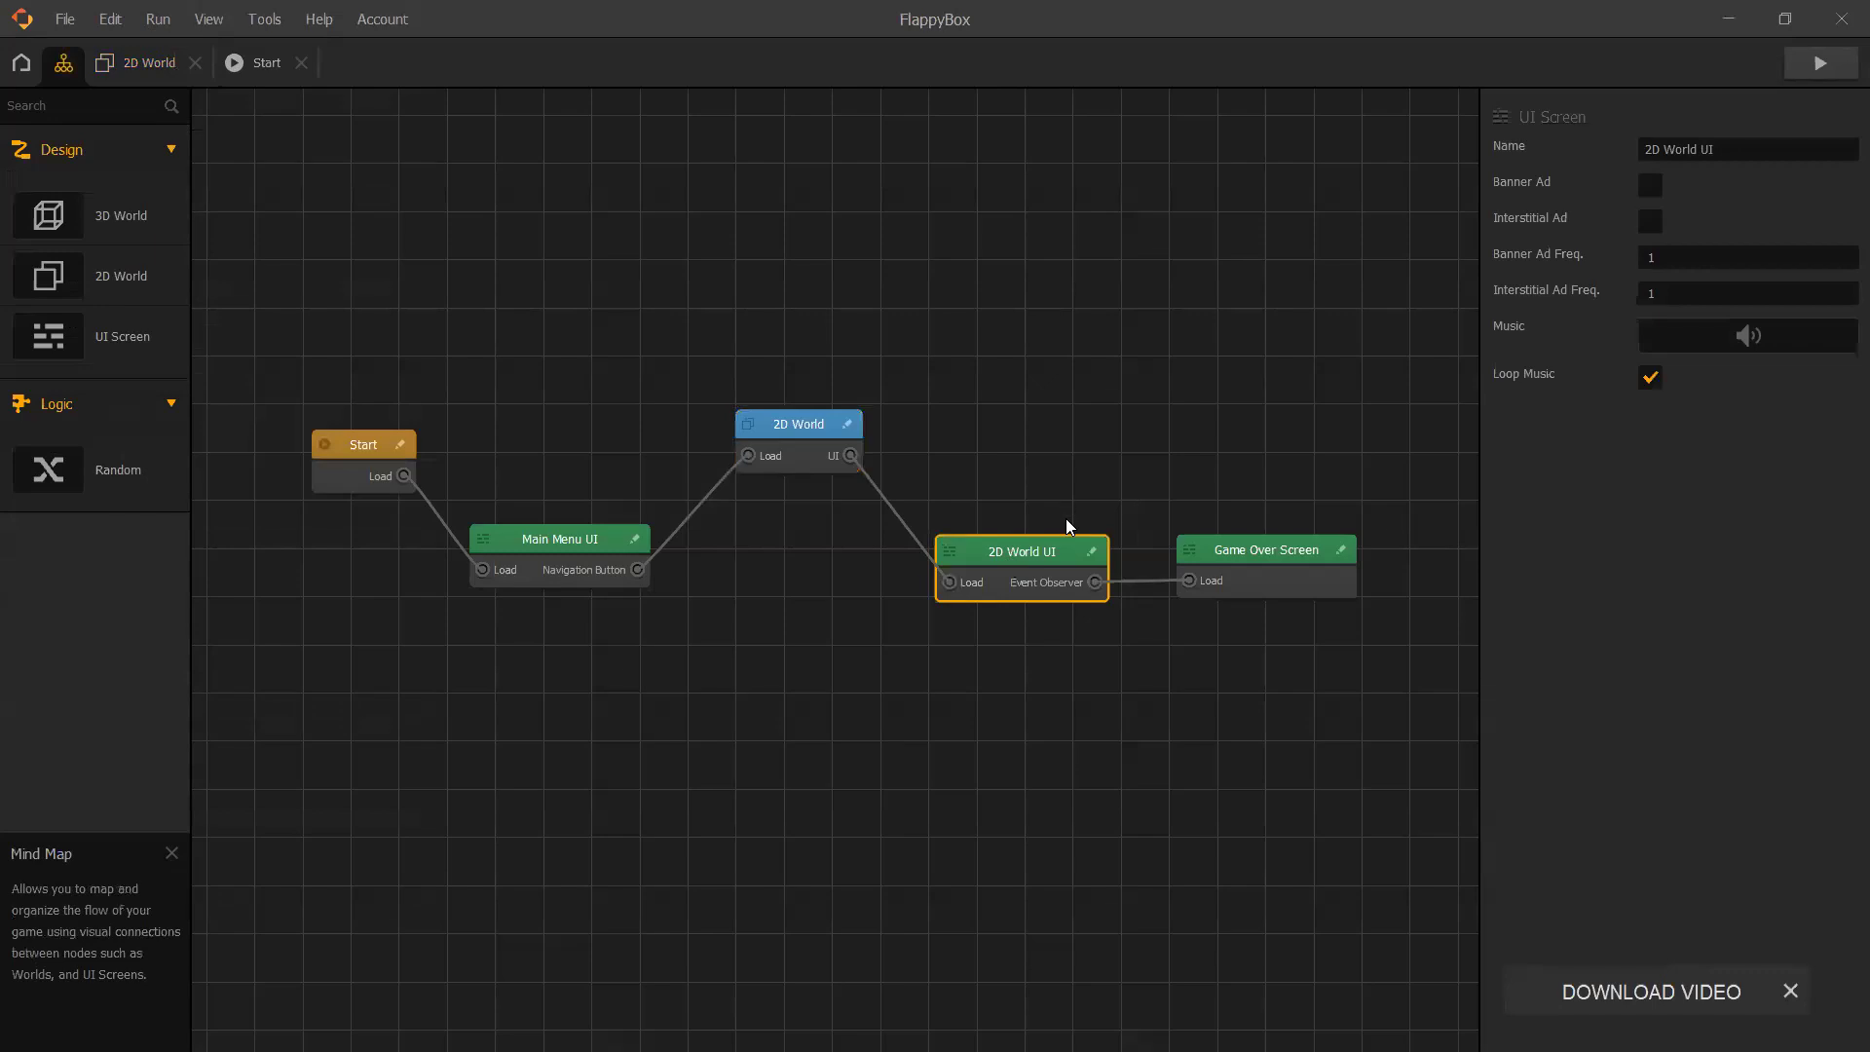
- Open the 2D World UI screen from the mind map and delete the game credit text label
scroll(1069, 526, up, 1)
scroll(962, 596, up, 6)
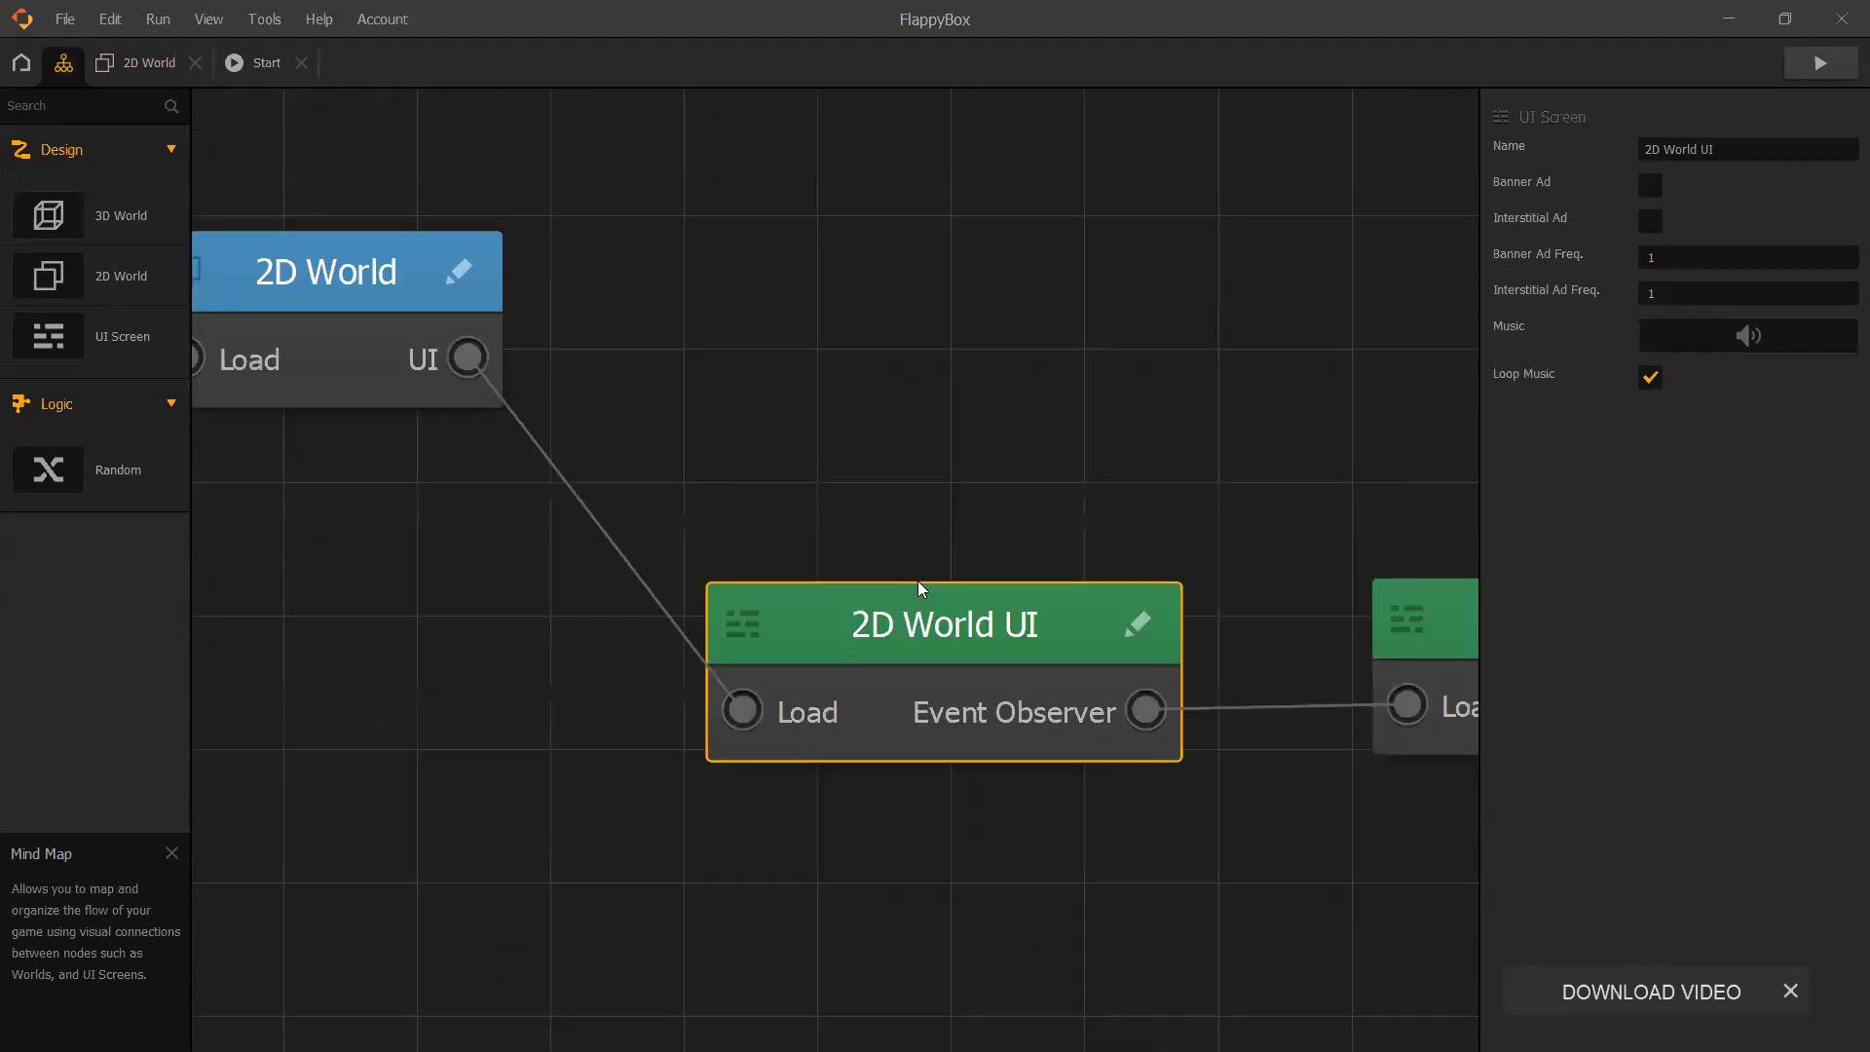
scroll(917, 580, down, 2)
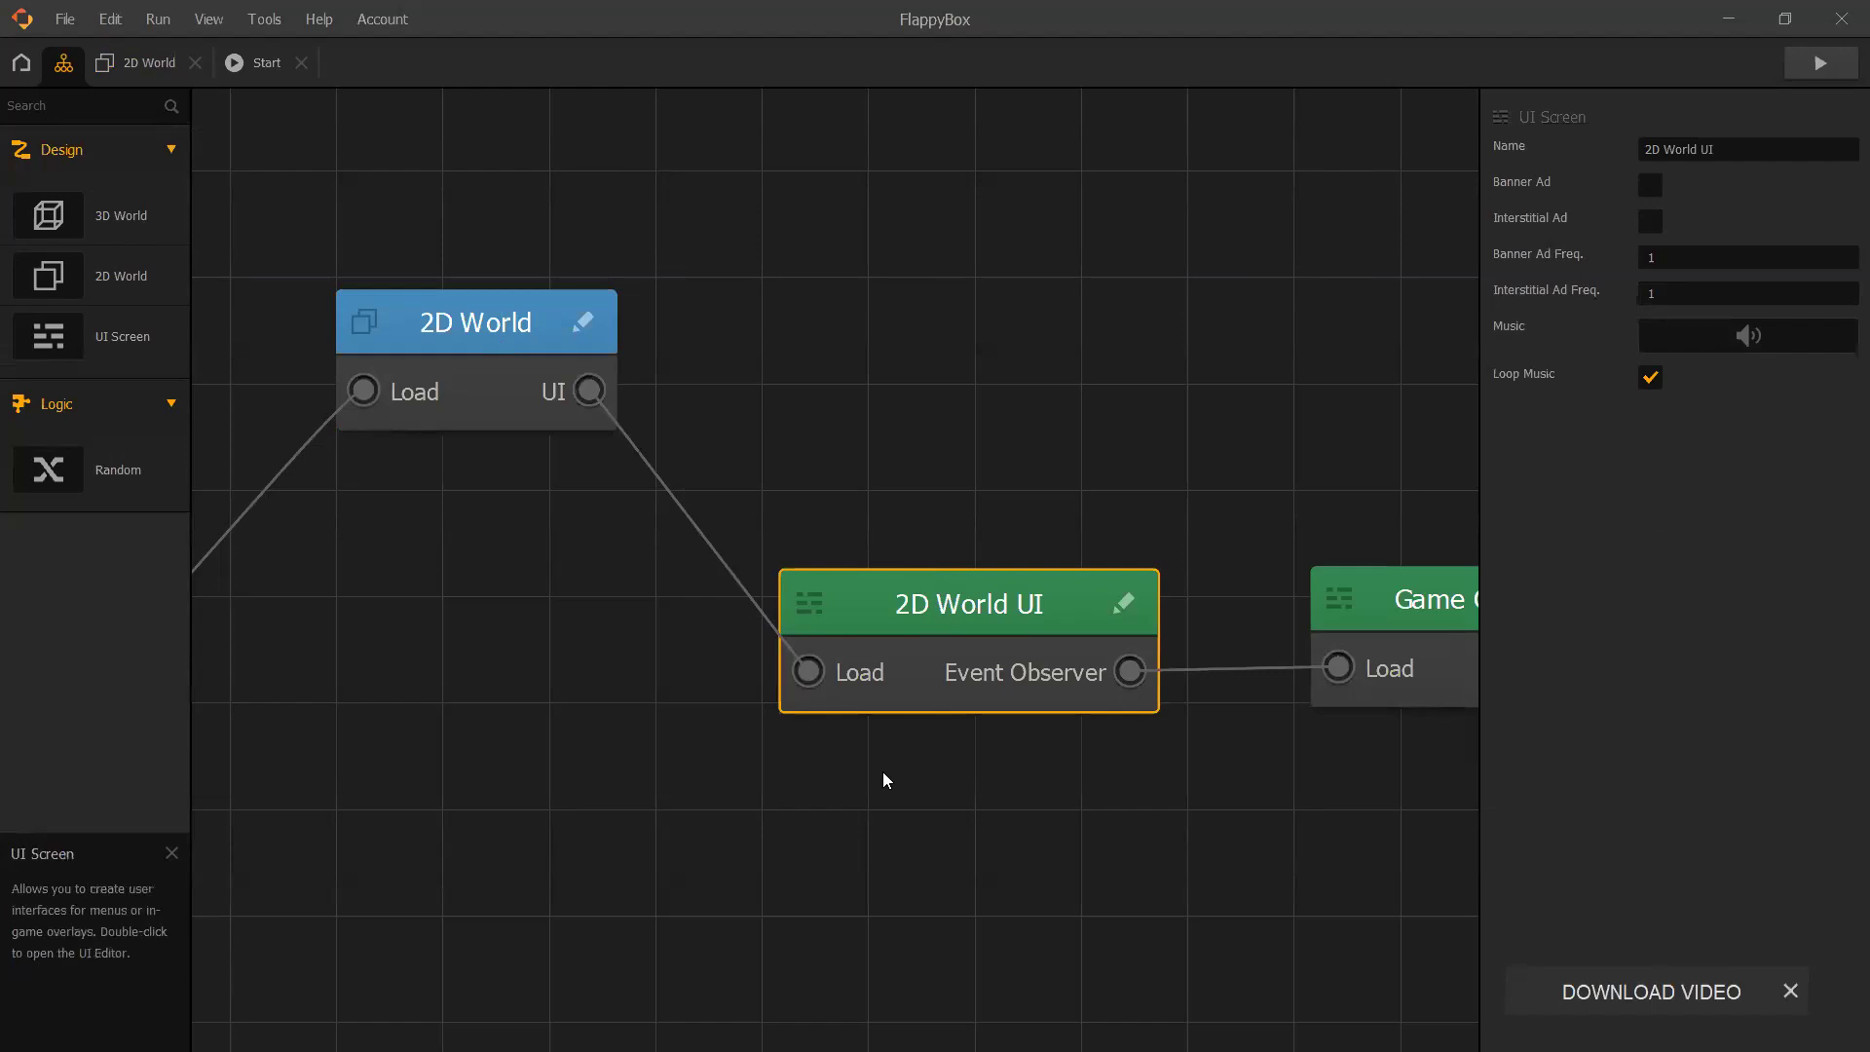
scroll(883, 771, up, 1)
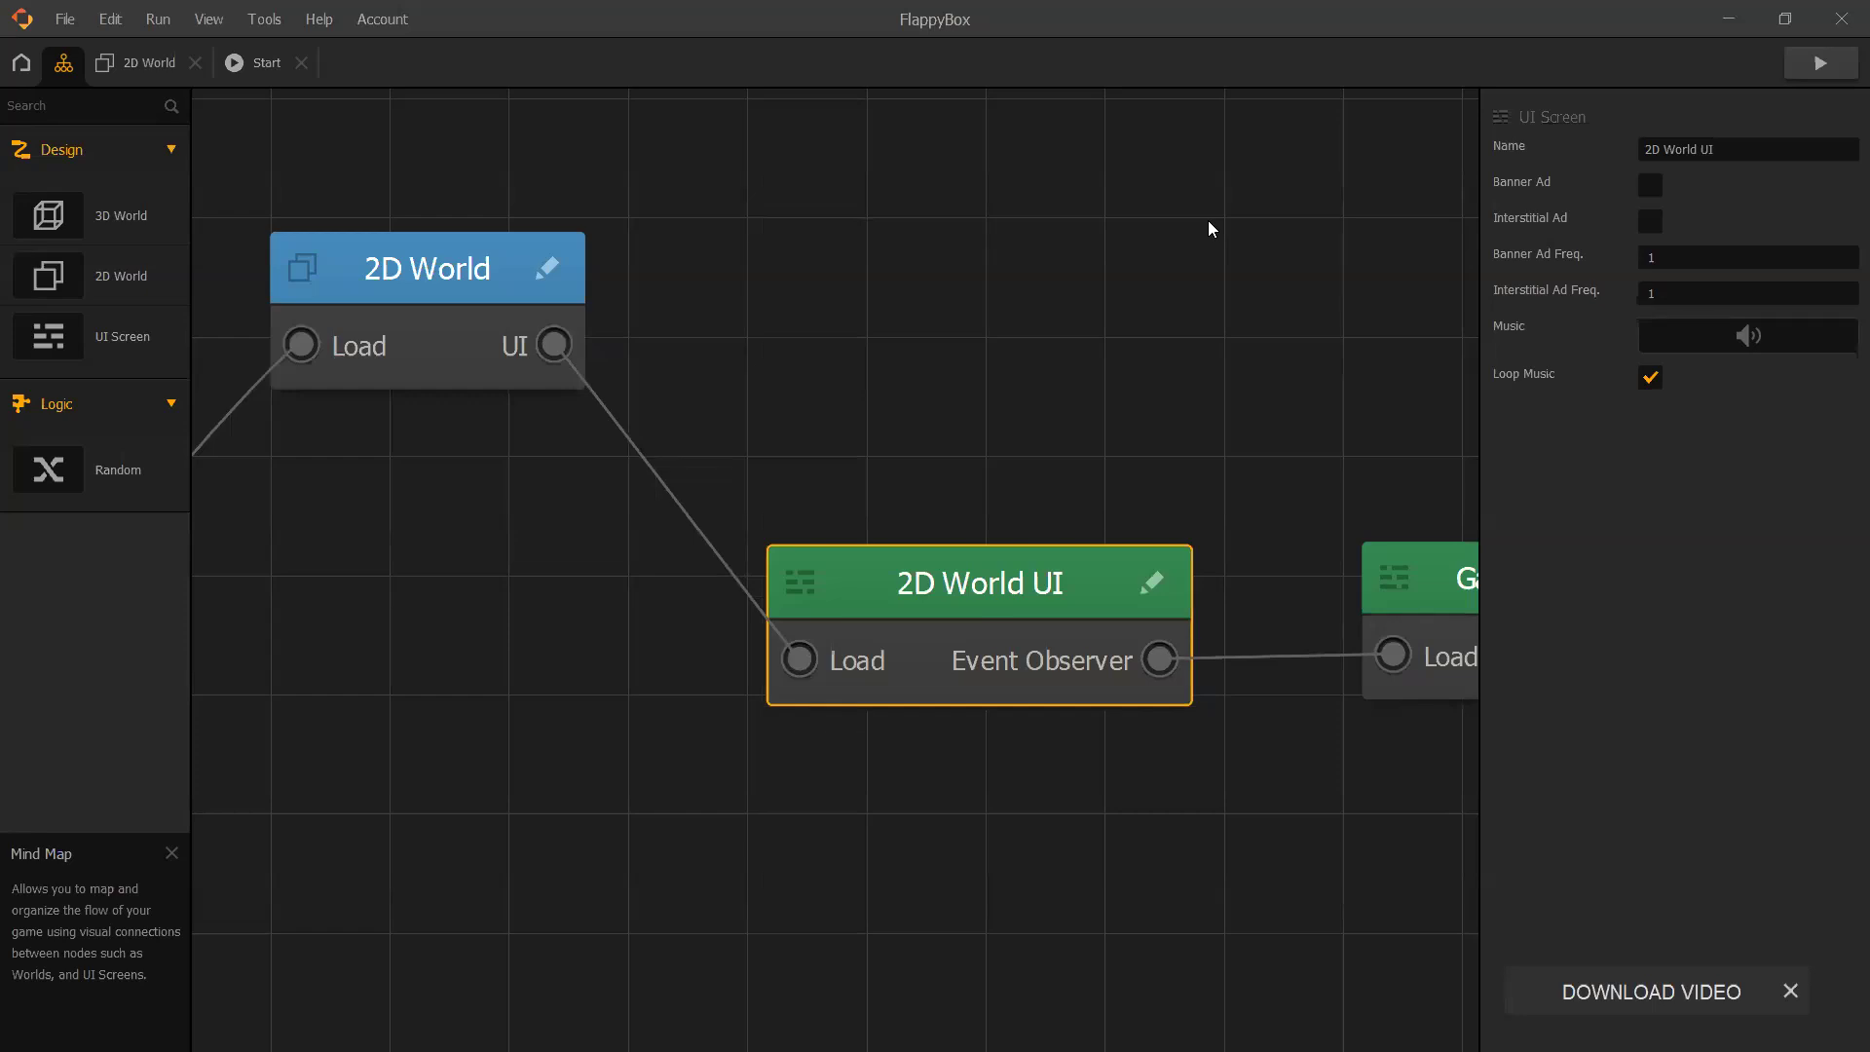
mouse_move(1136, 317)
scroll(1059, 455, down, 3)
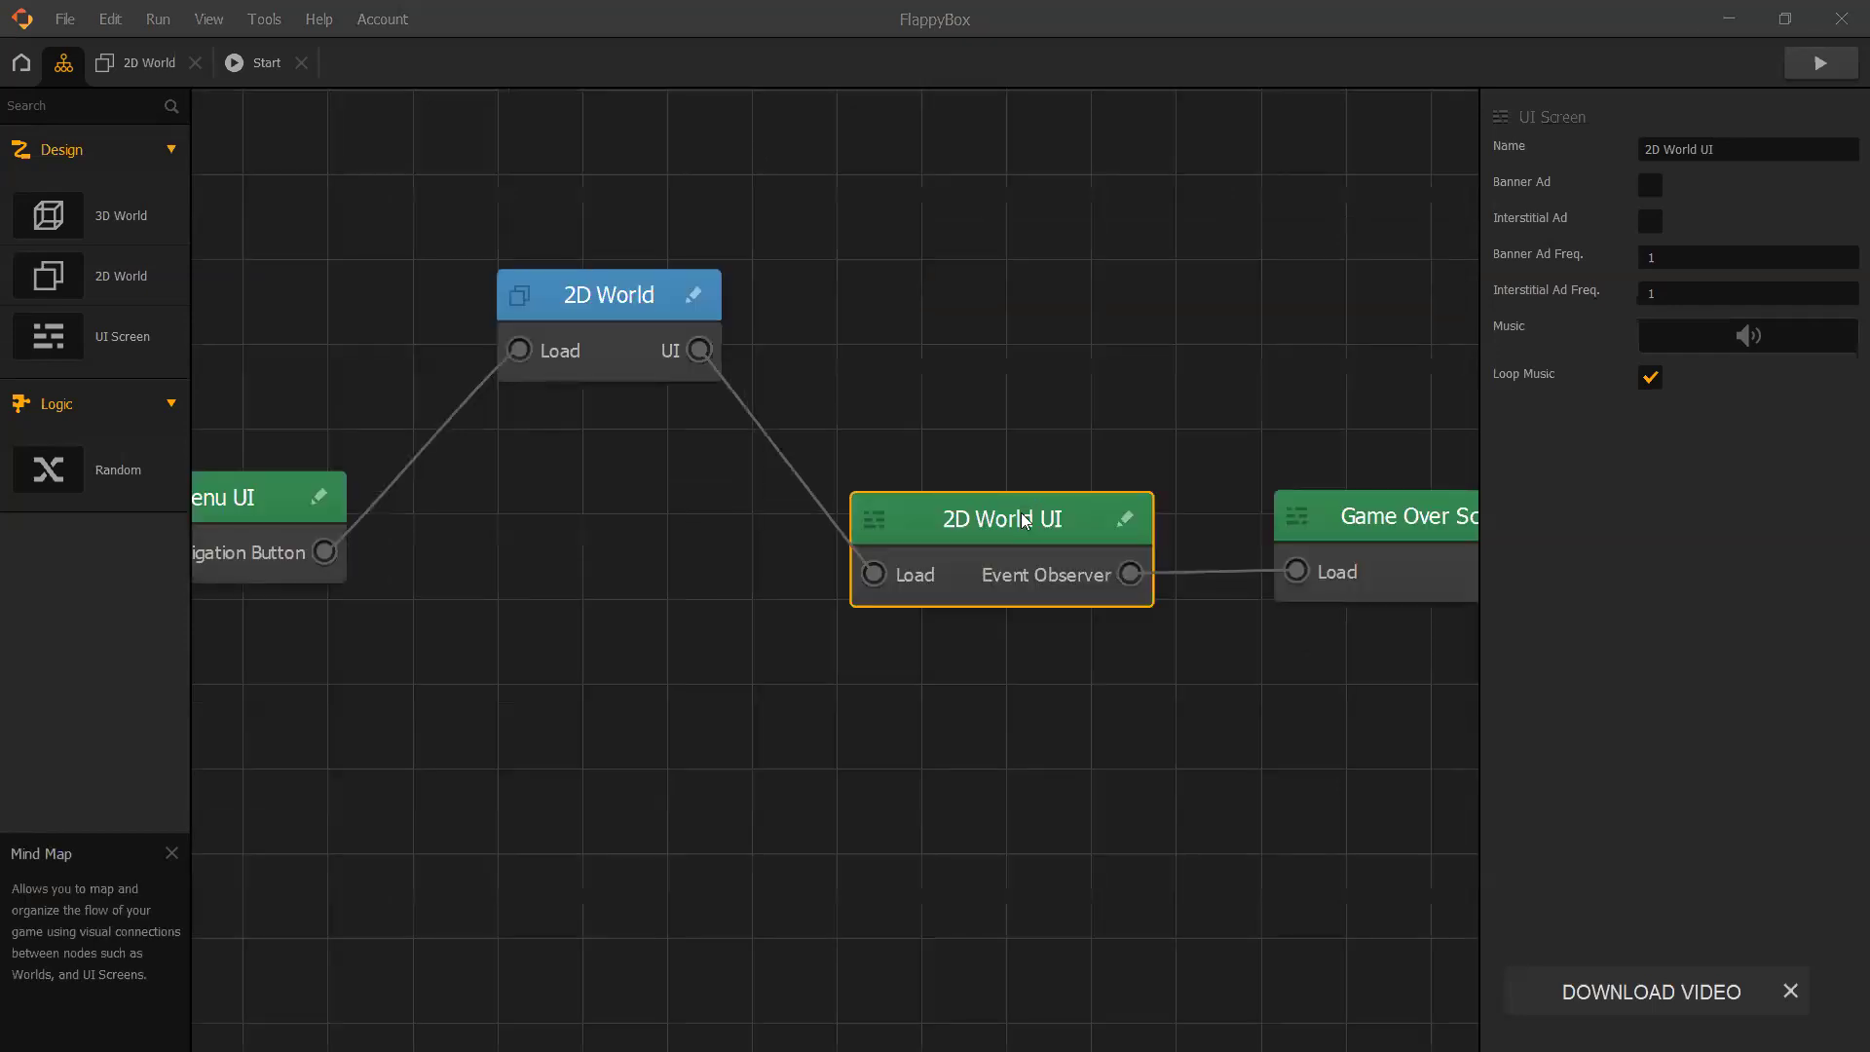
scroll(1024, 521, down, 2)
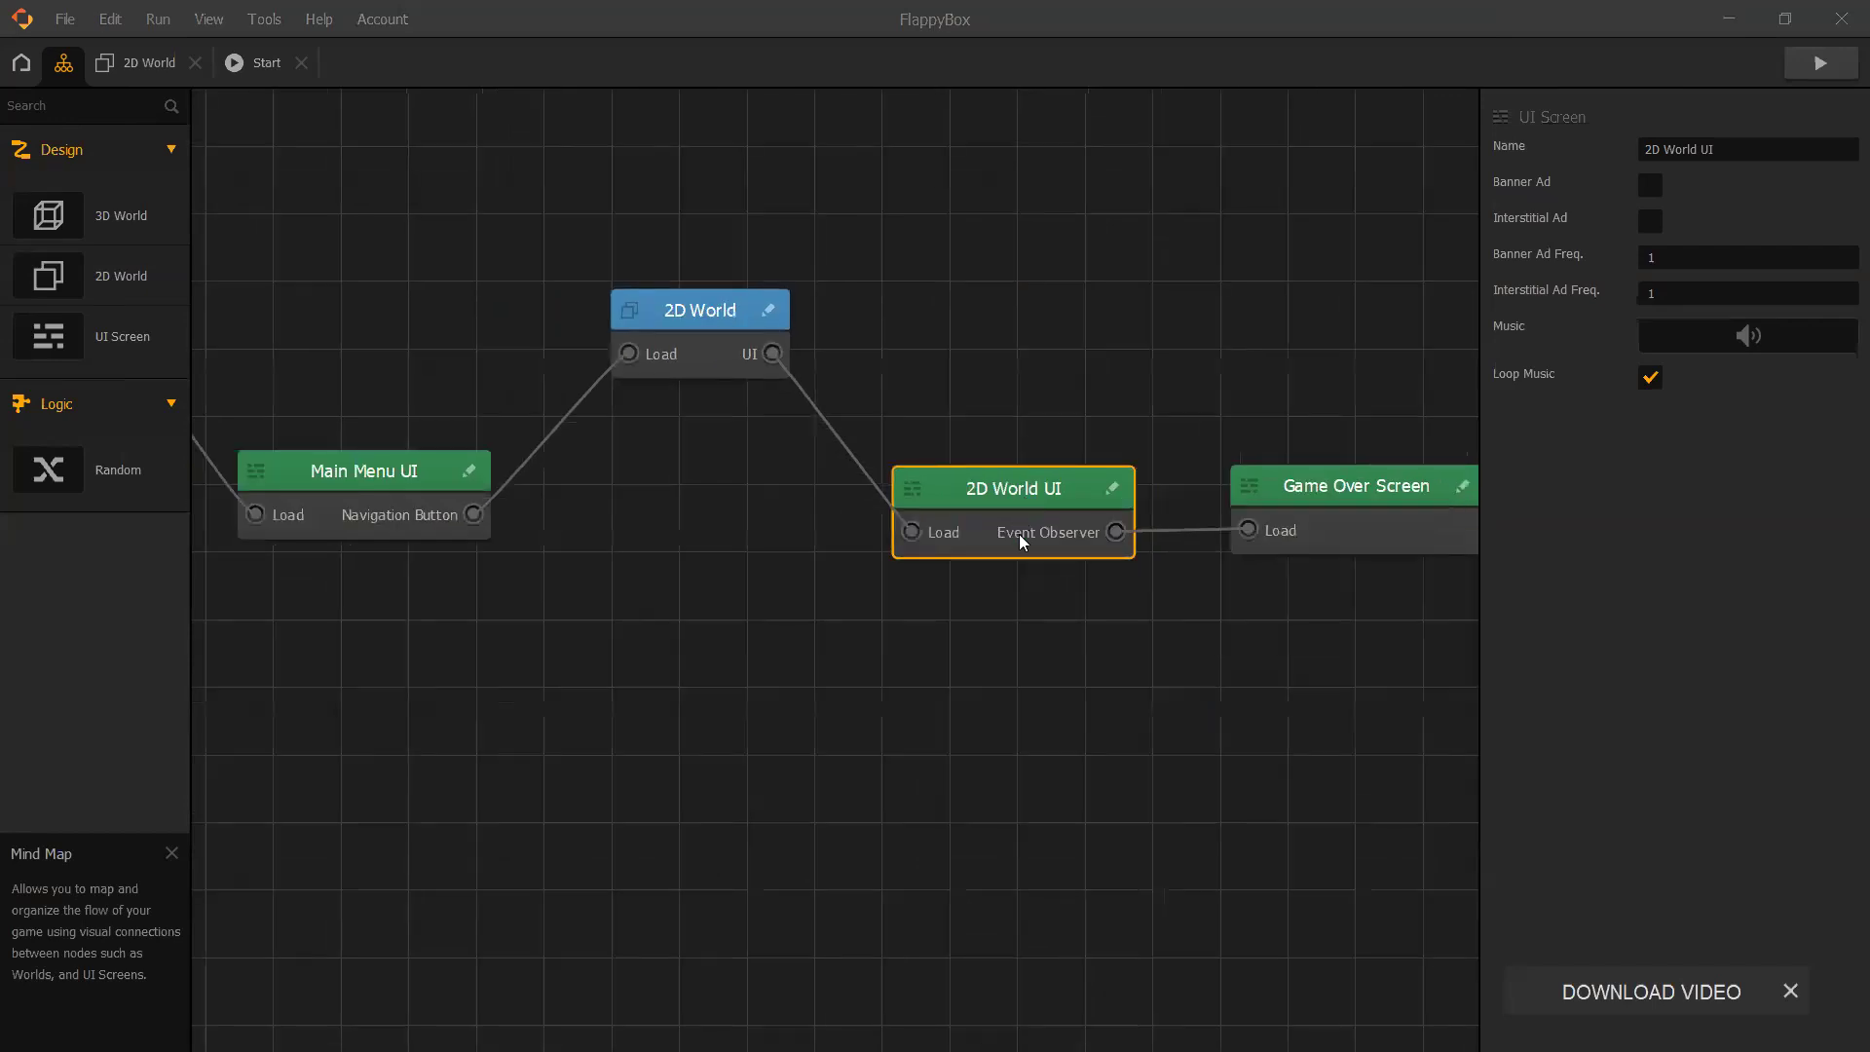
double_click(1020, 535)
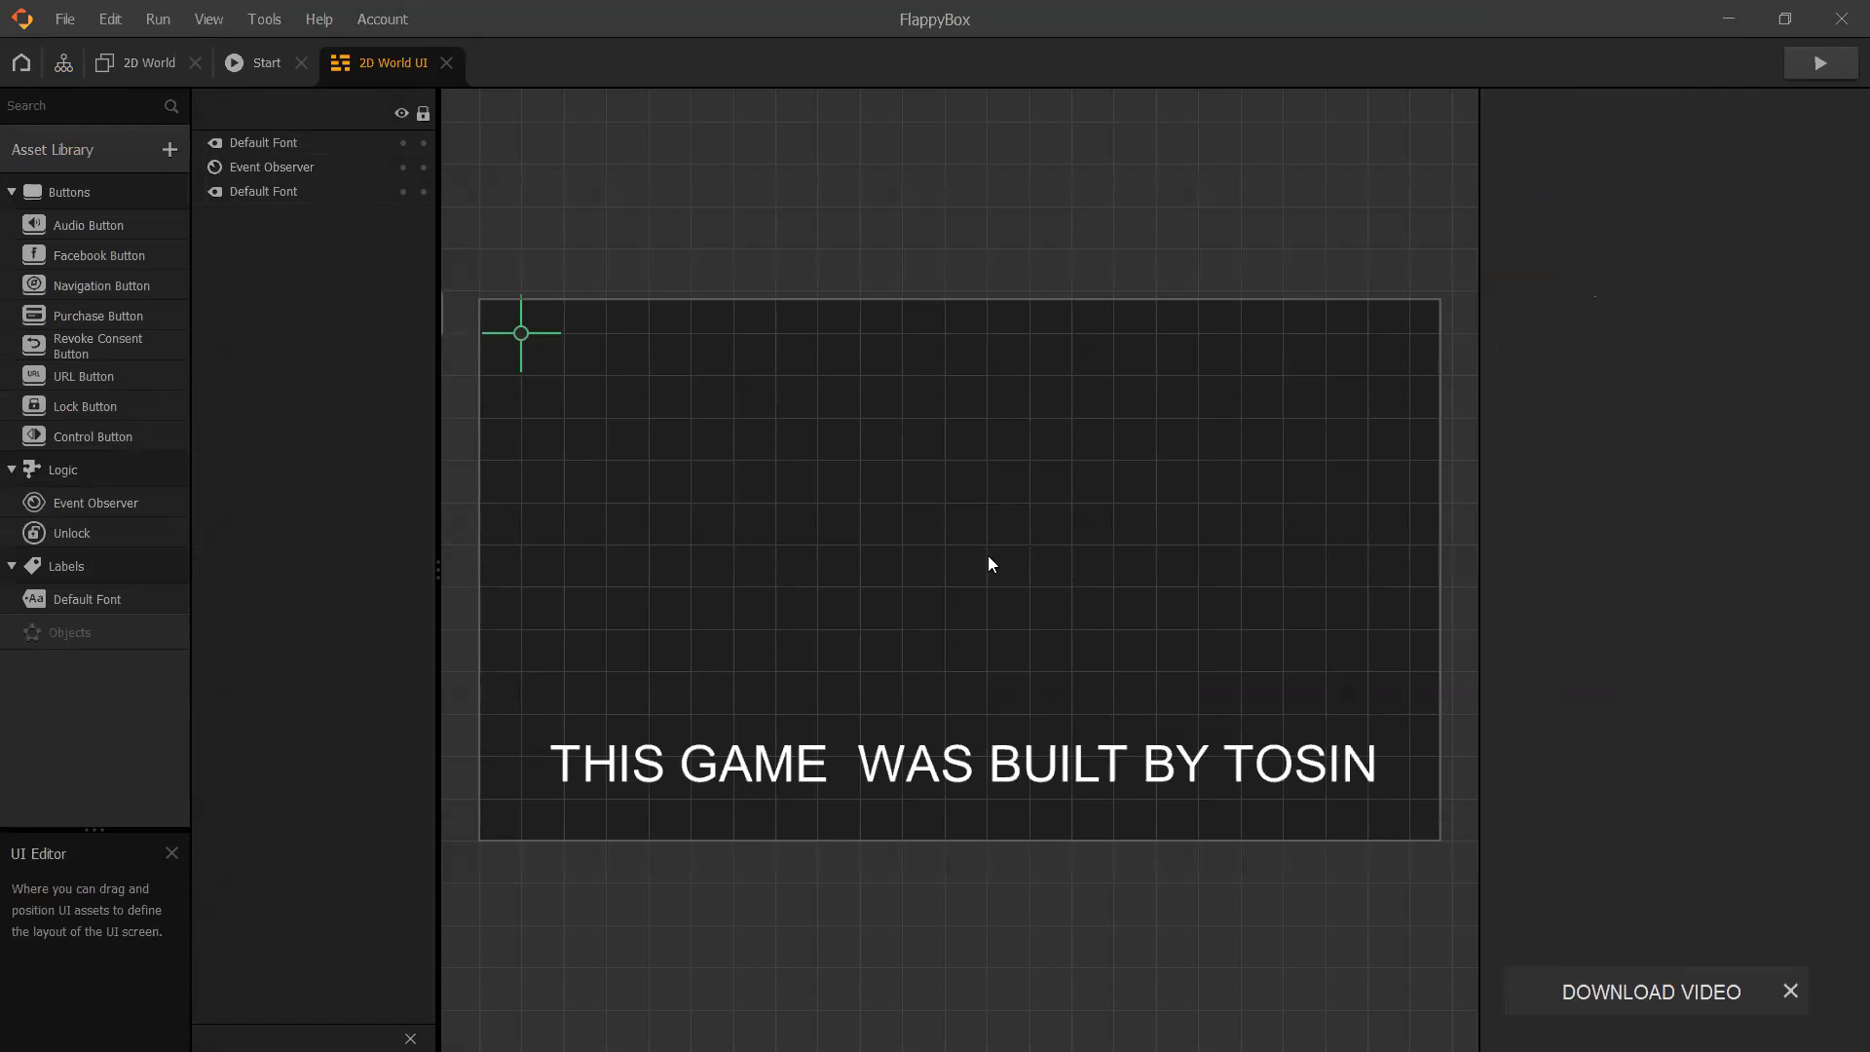
click(775, 770)
key(Delete)
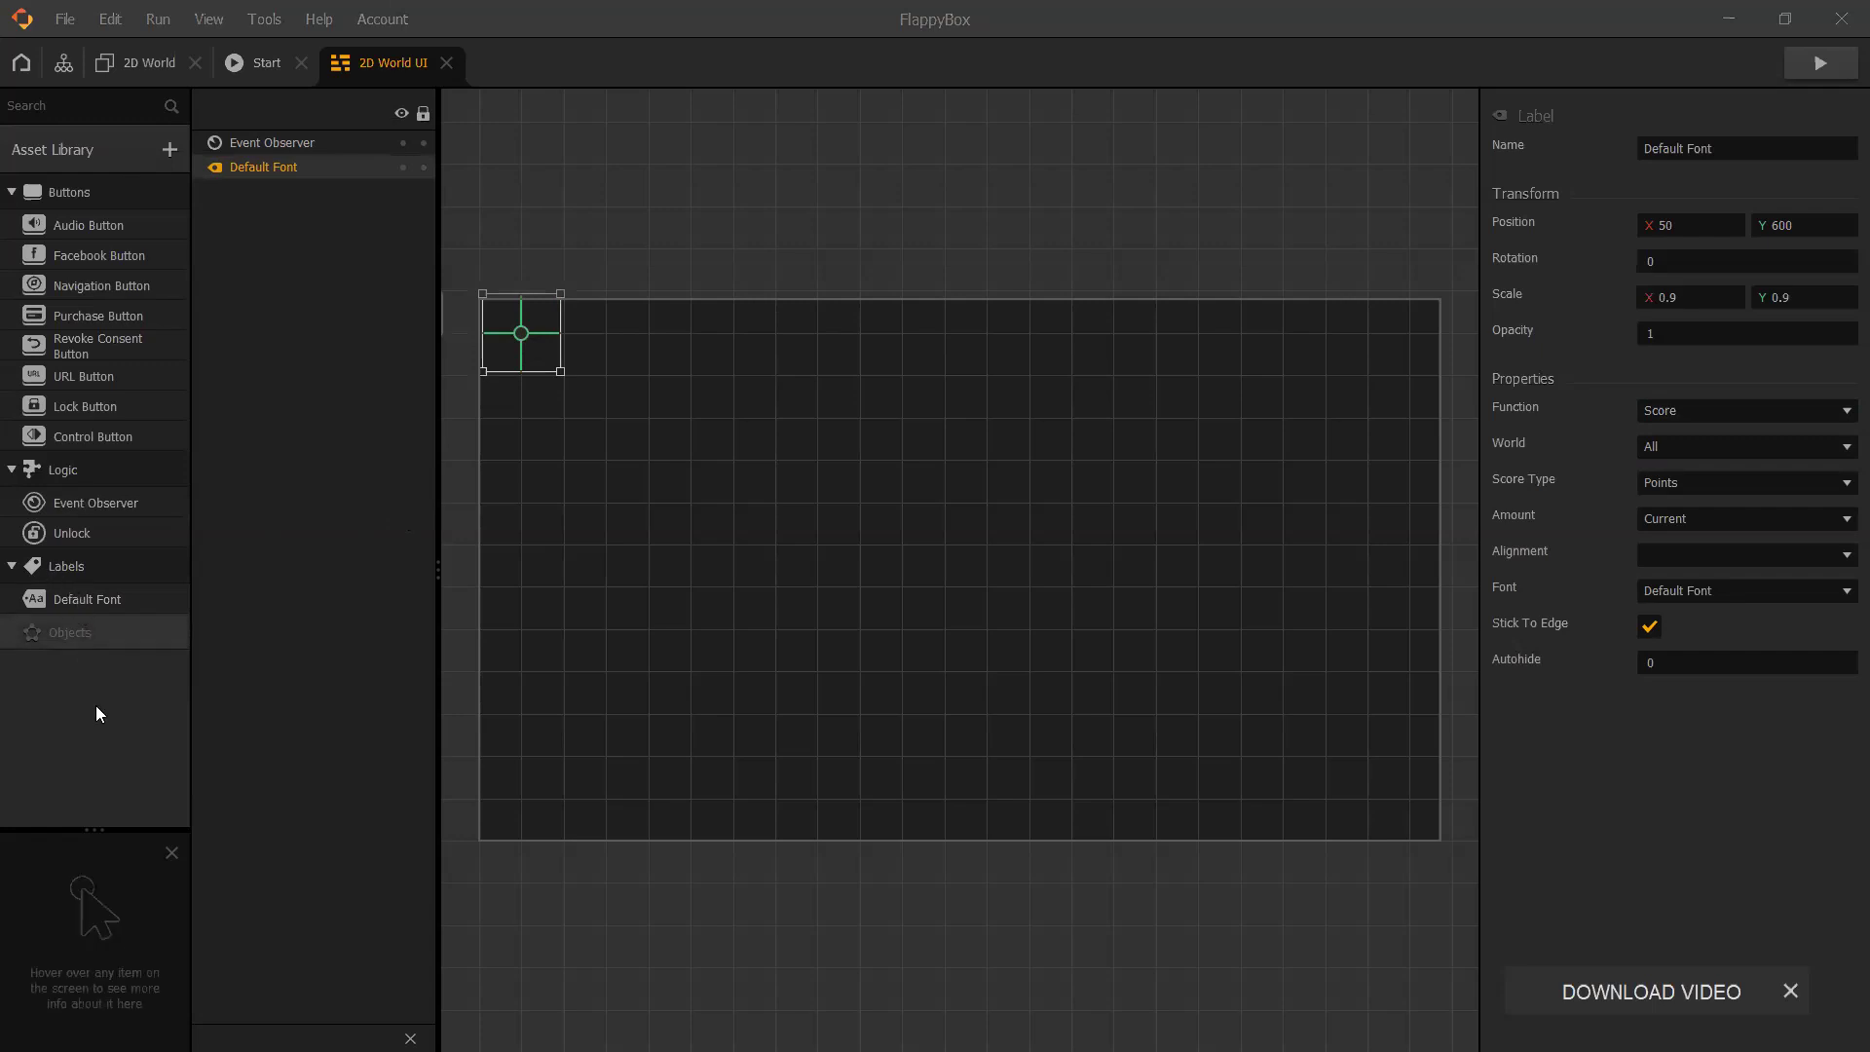
click(55, 598)
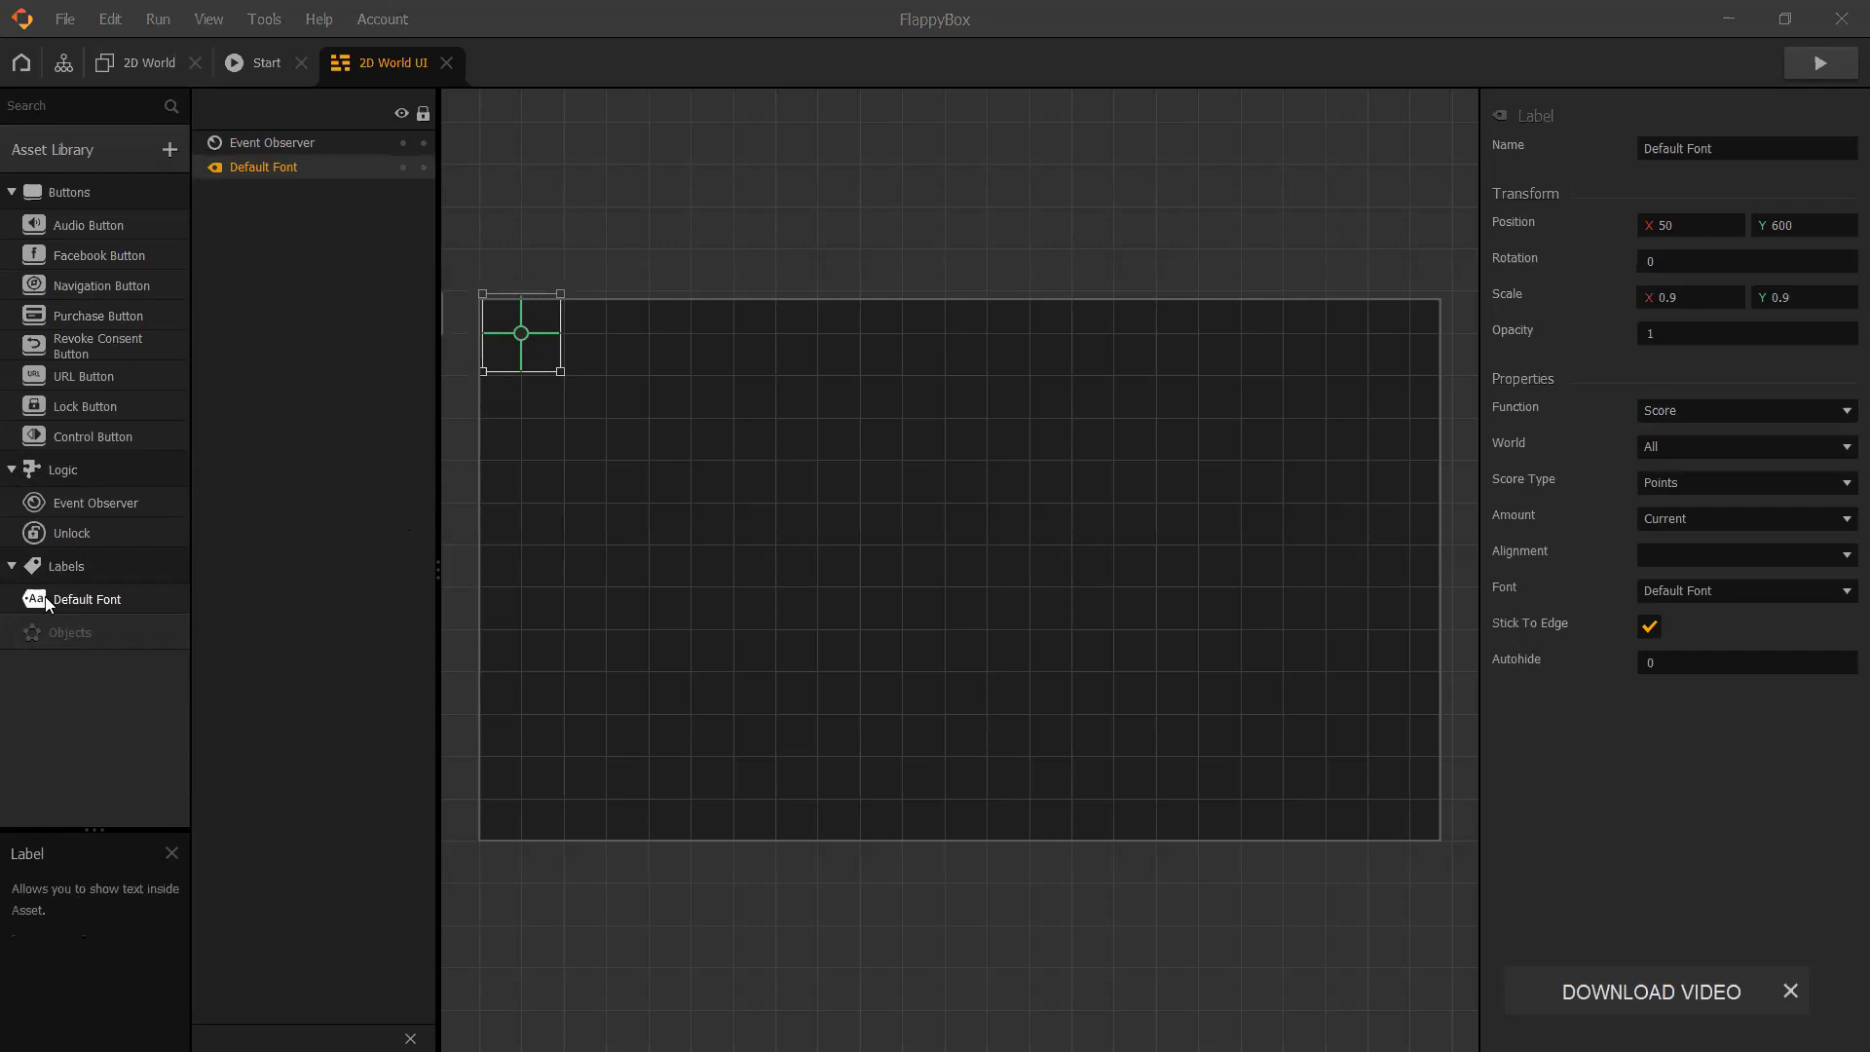
drag(47, 604, 706, 741)
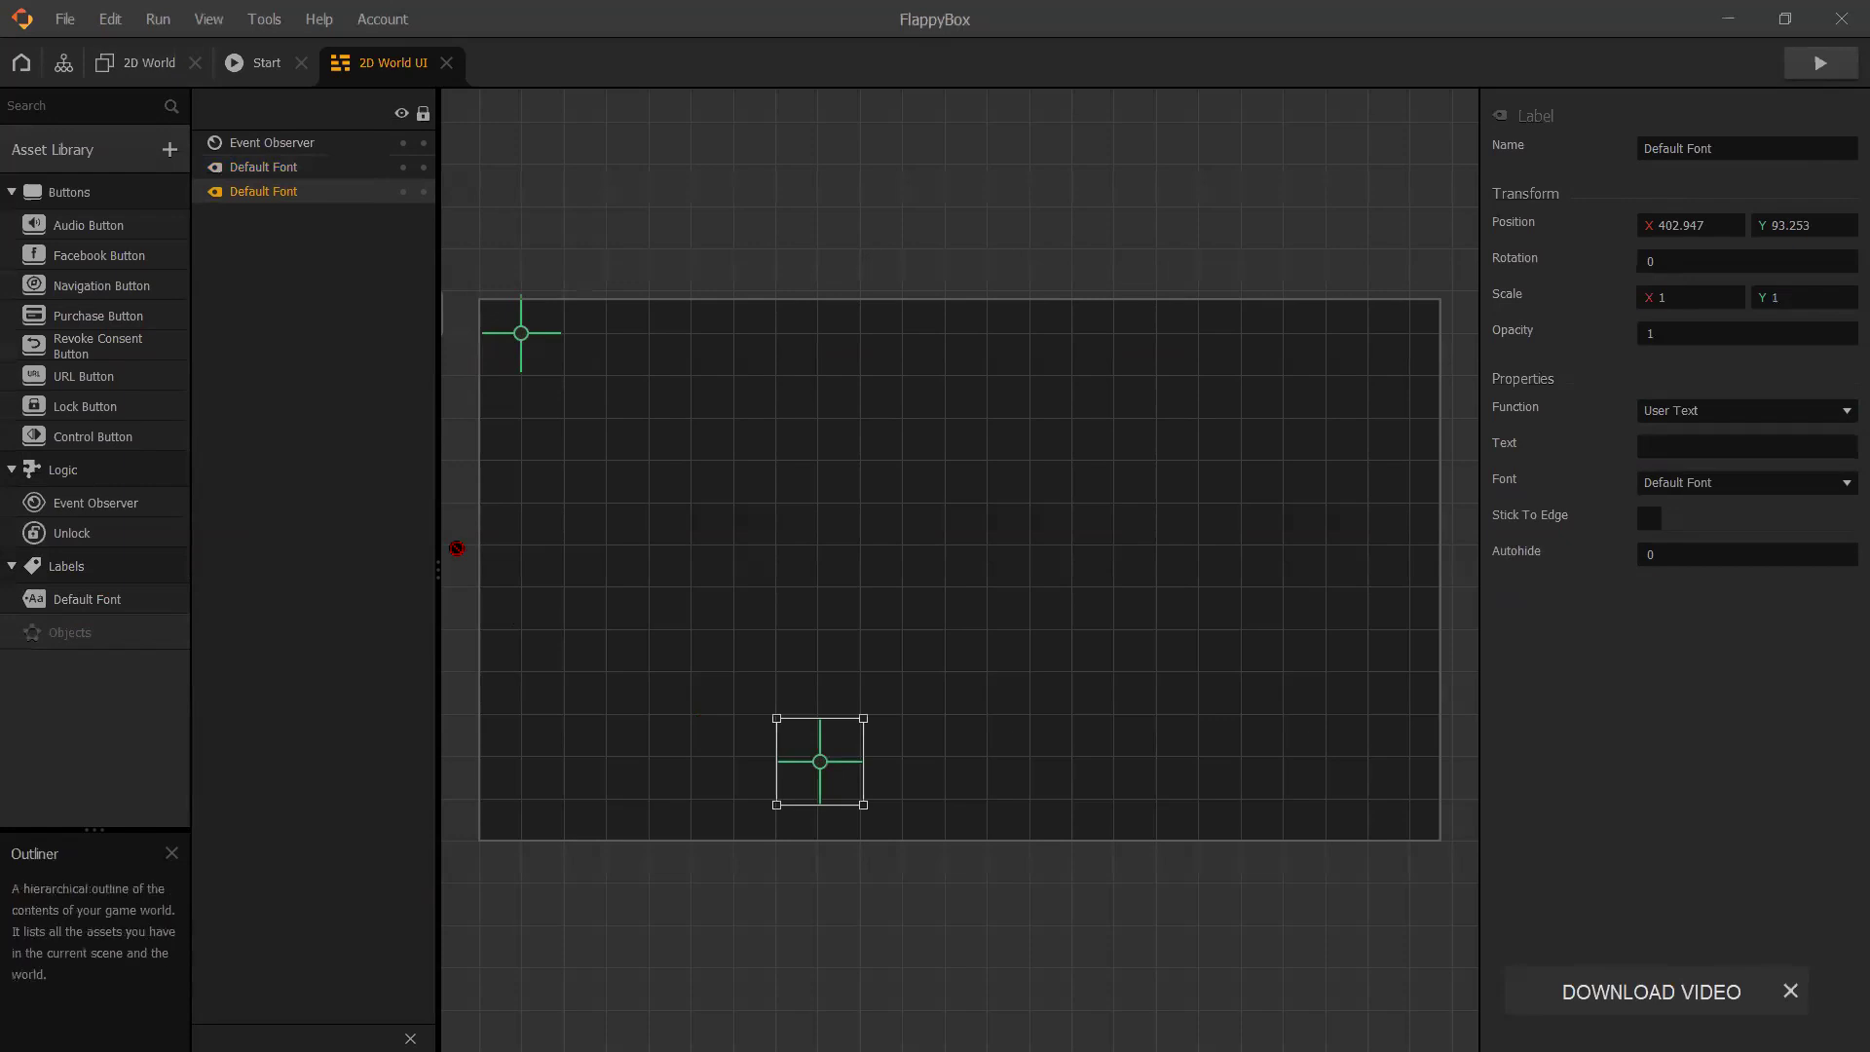
drag(337, 198, 521, 333)
click(813, 761)
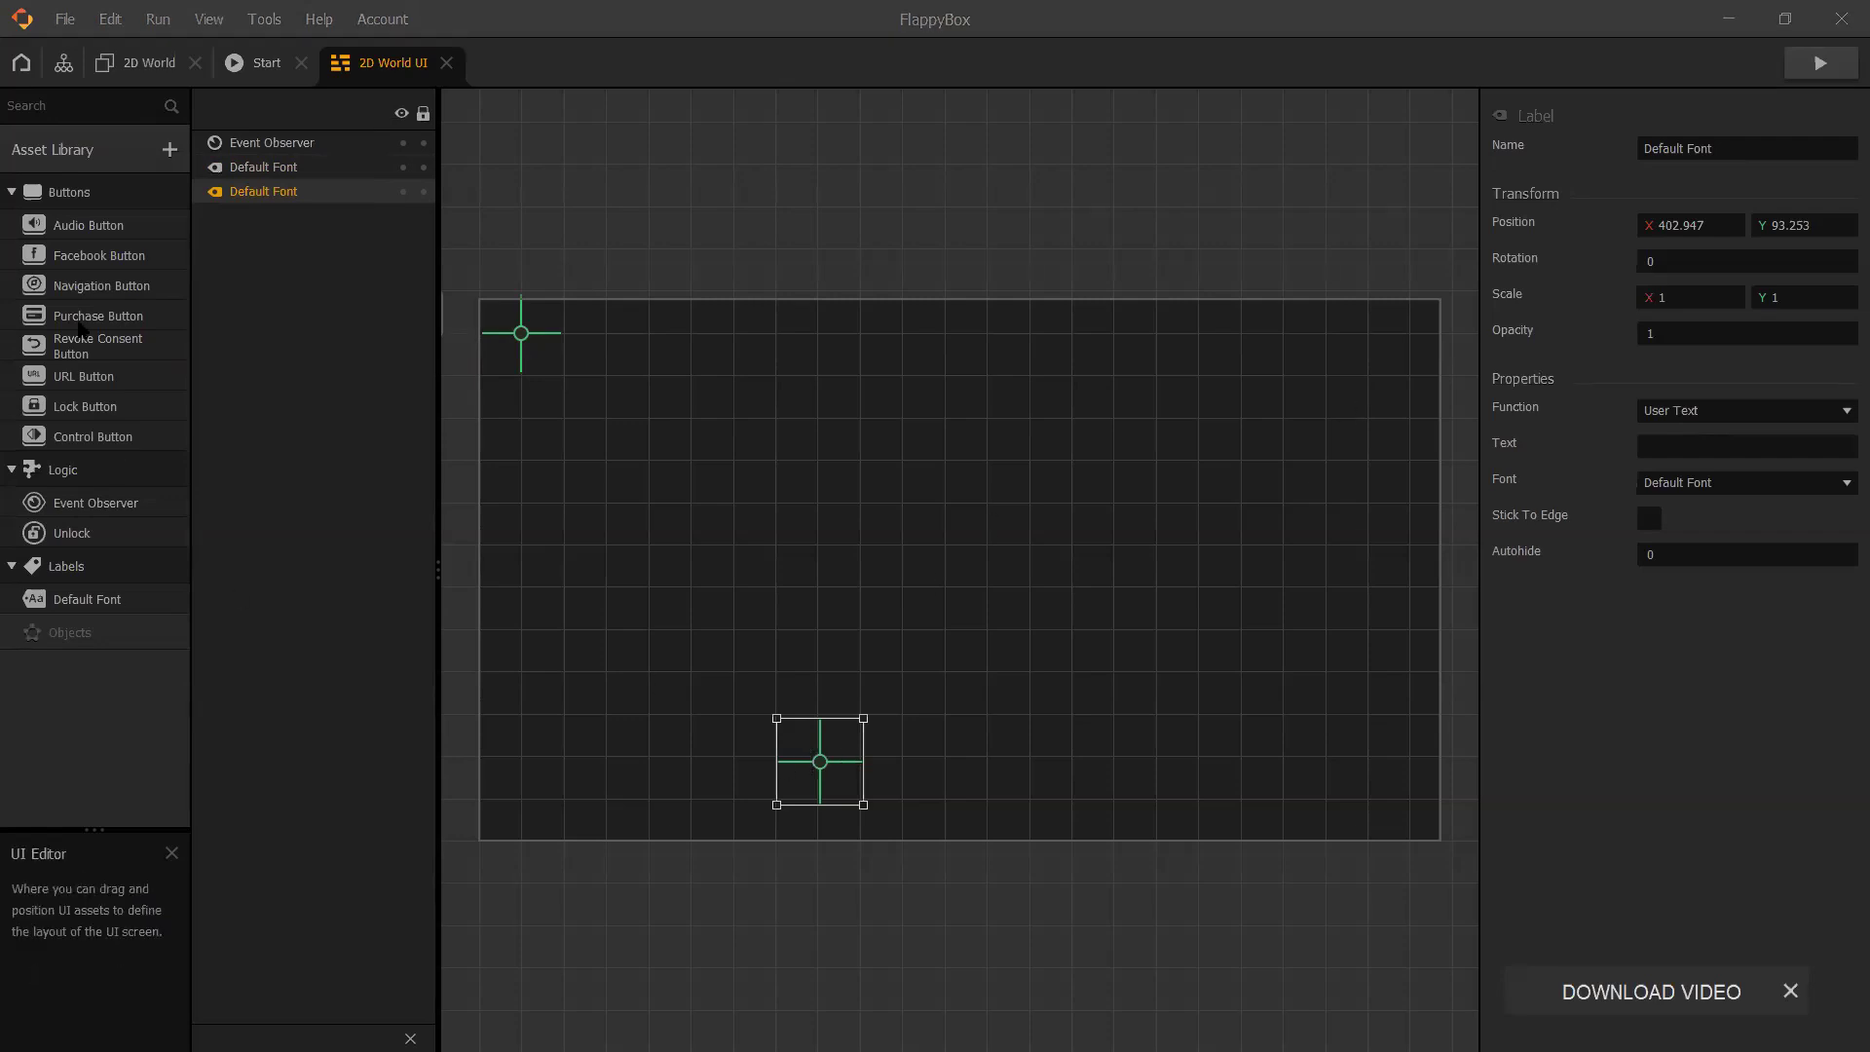
key(Delete)
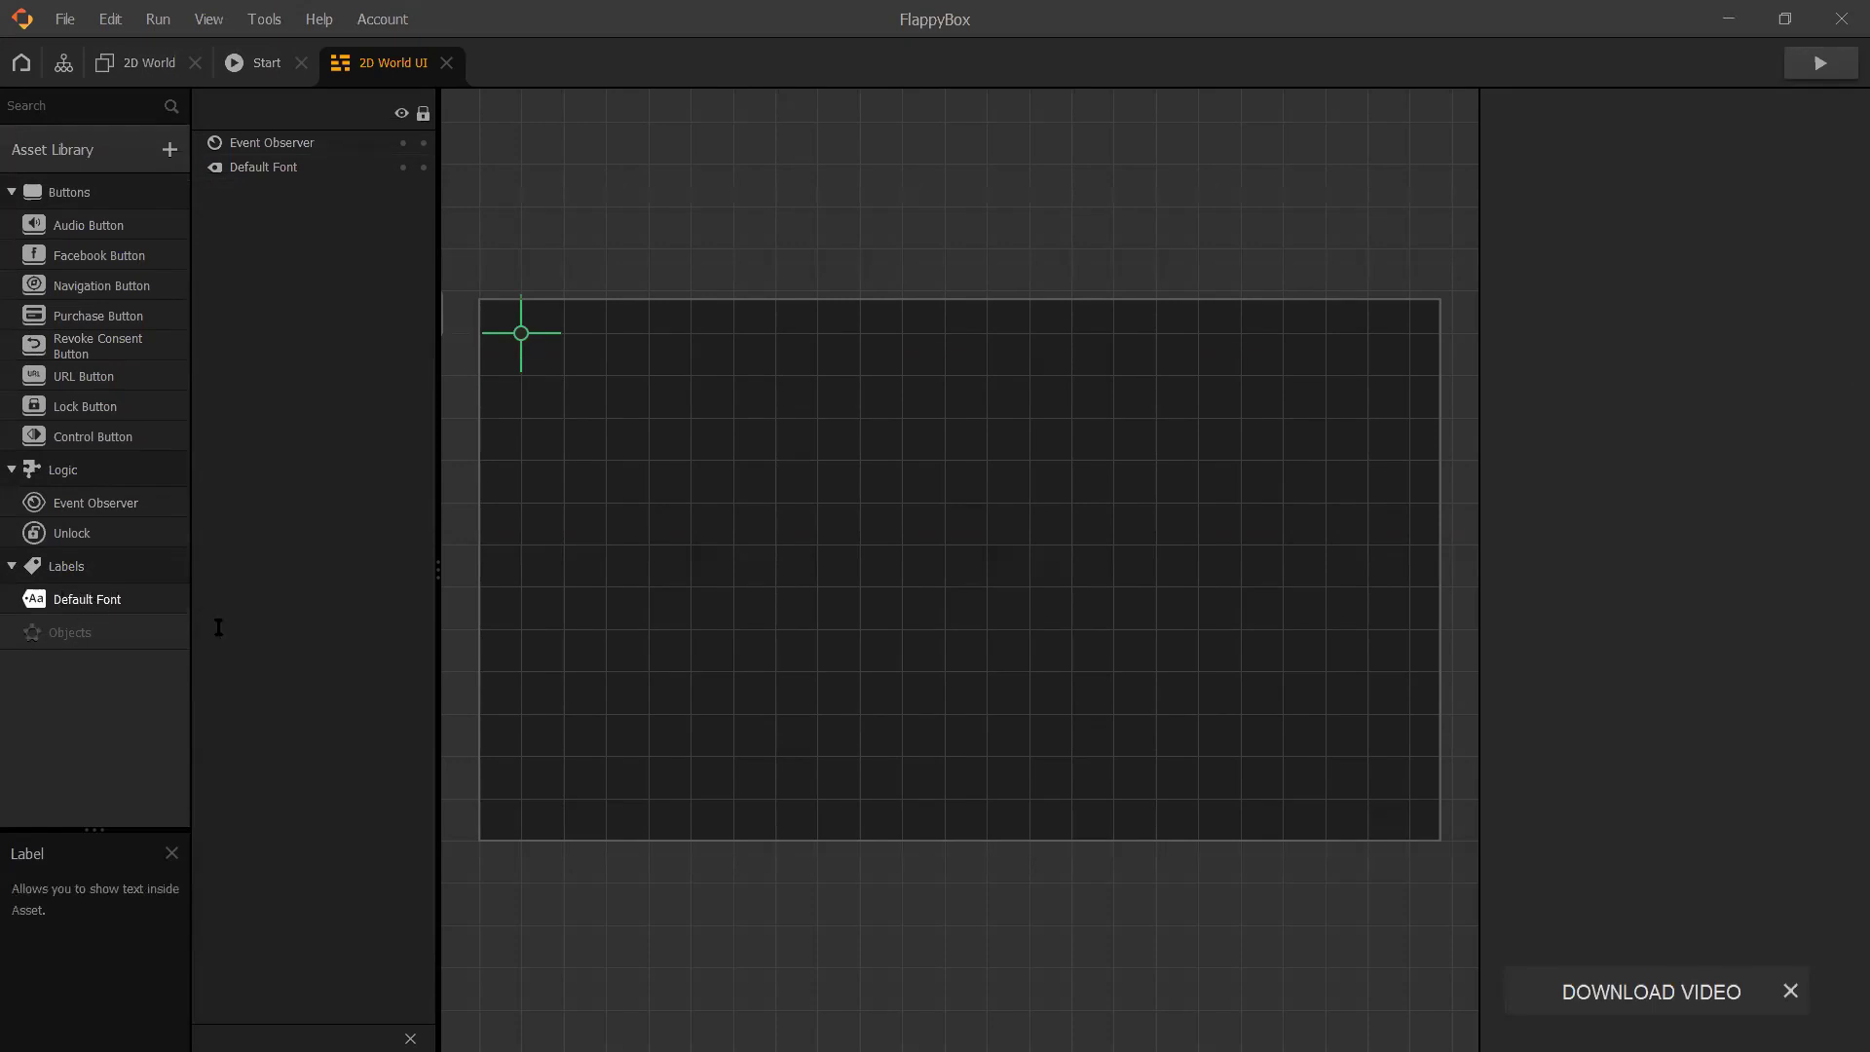
- Place a Default Font label near the lower middle of the UI screen, at about X 541, Y 107
click(89, 598)
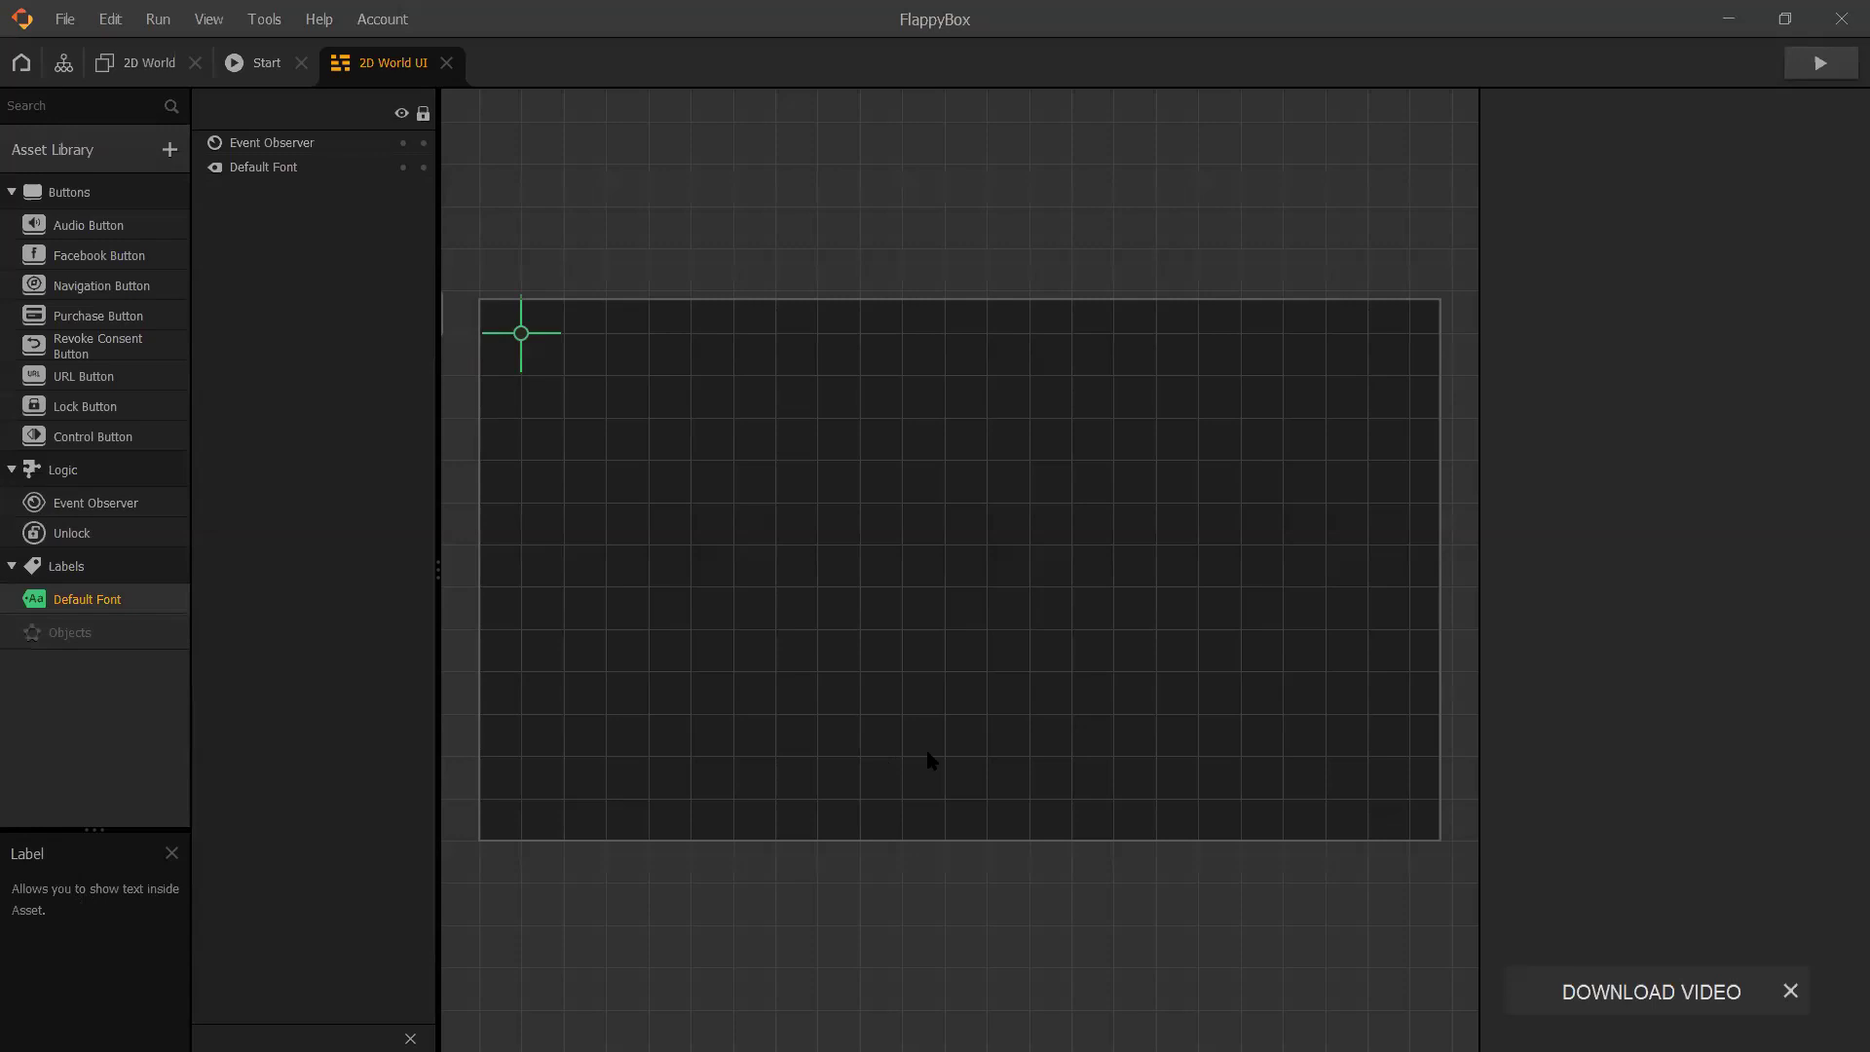
click(937, 752)
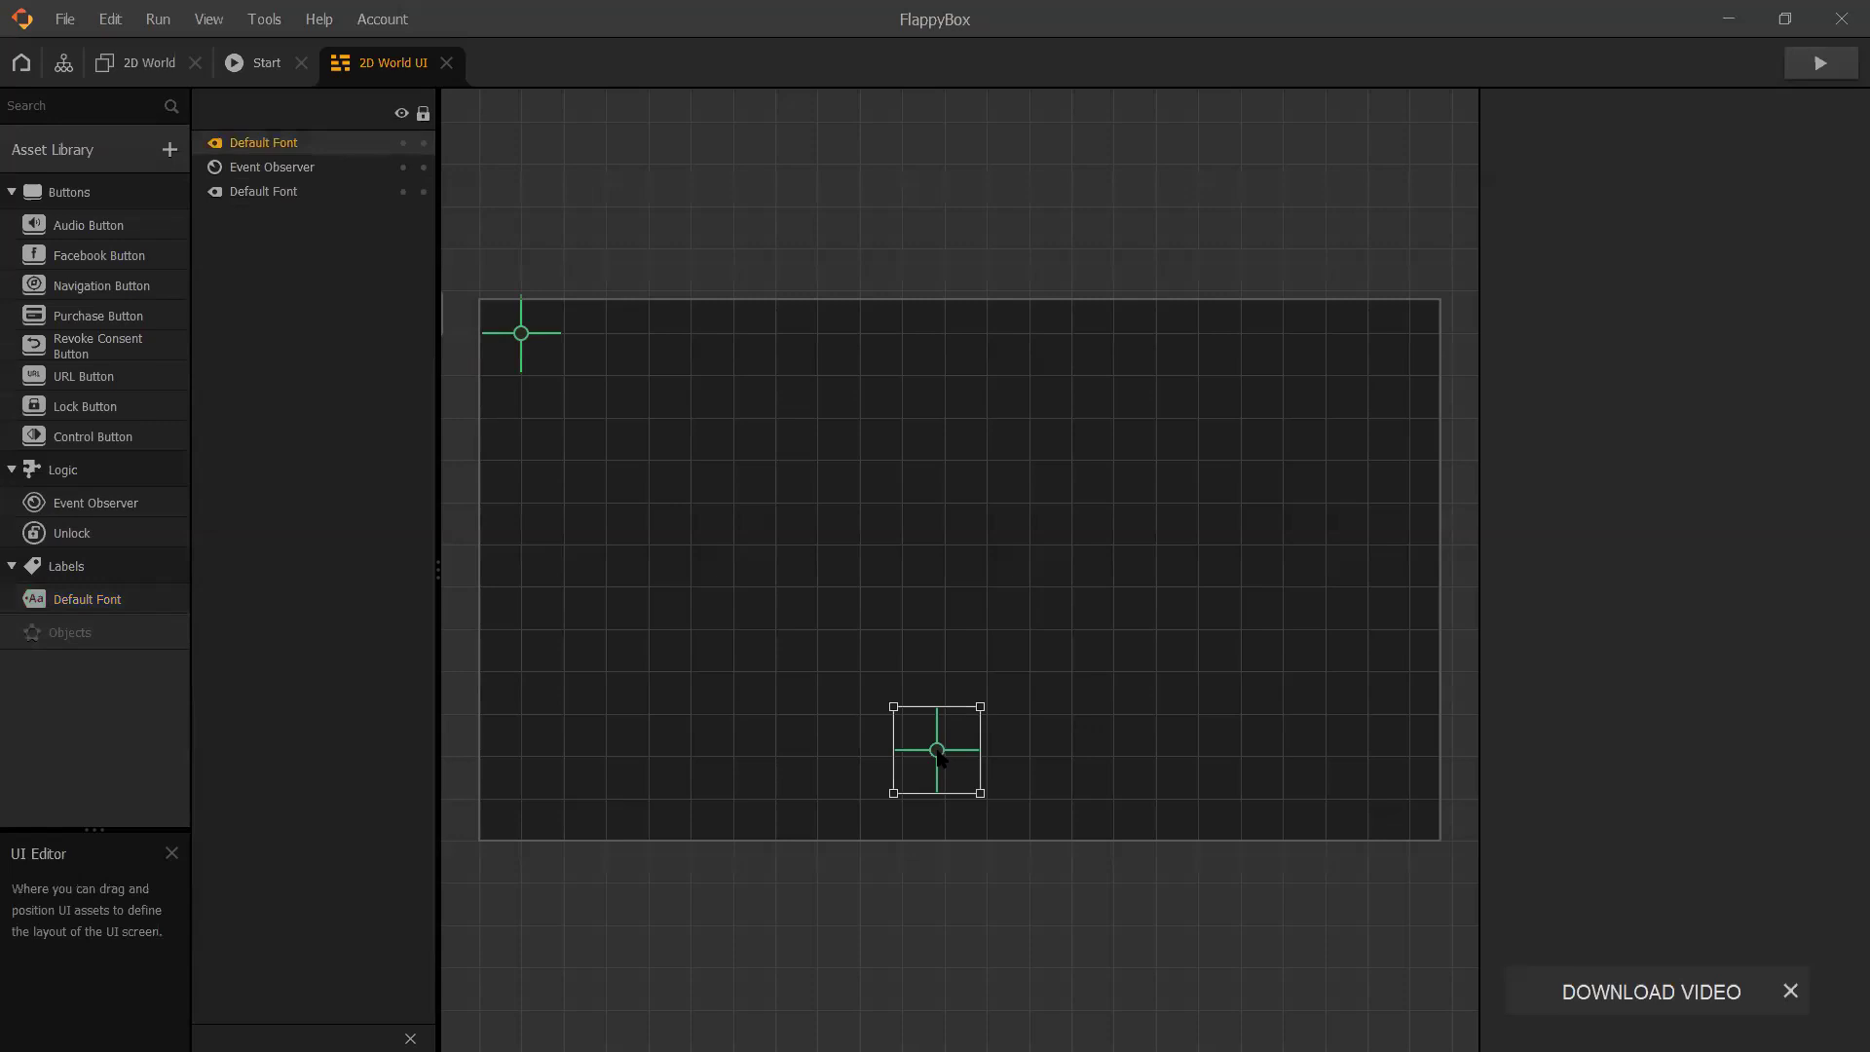
click(940, 758)
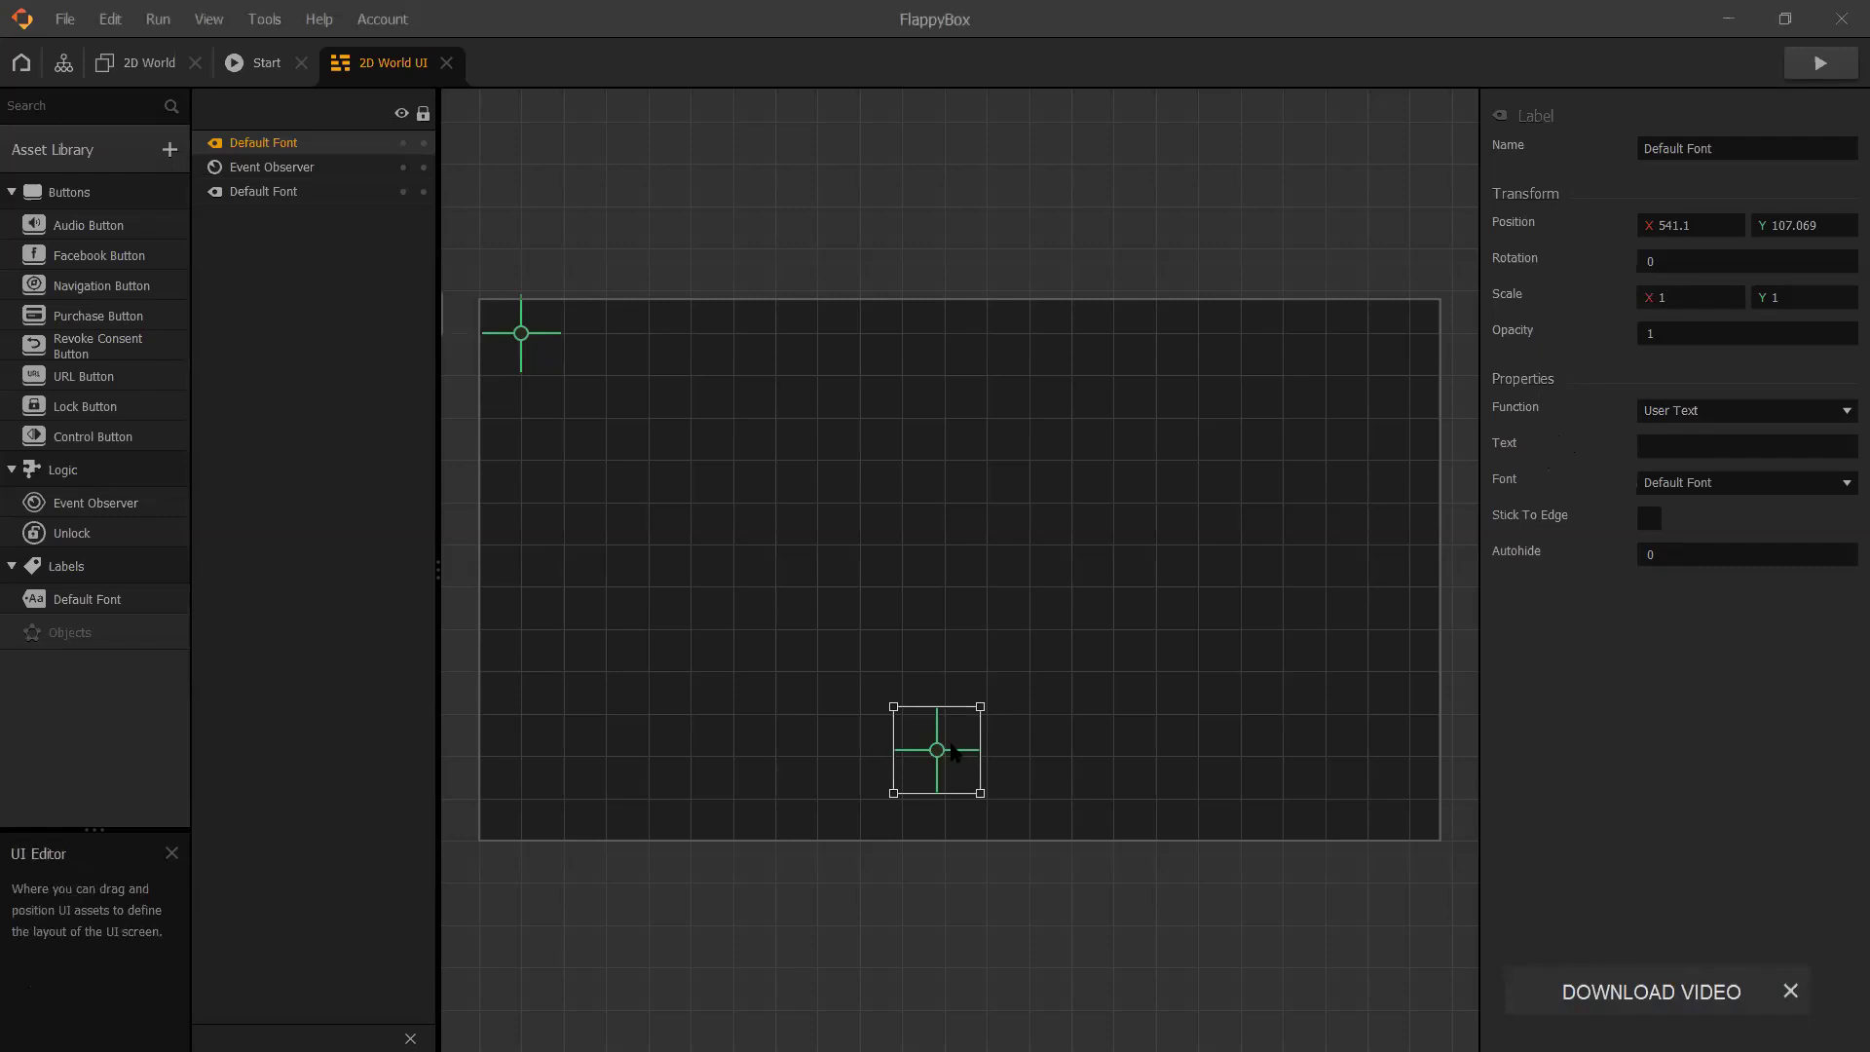
- Enter a credit line reading "THIS GAME WAS BUILT BY" plus the creator's name in the new label, and deselect it
click(1673, 447)
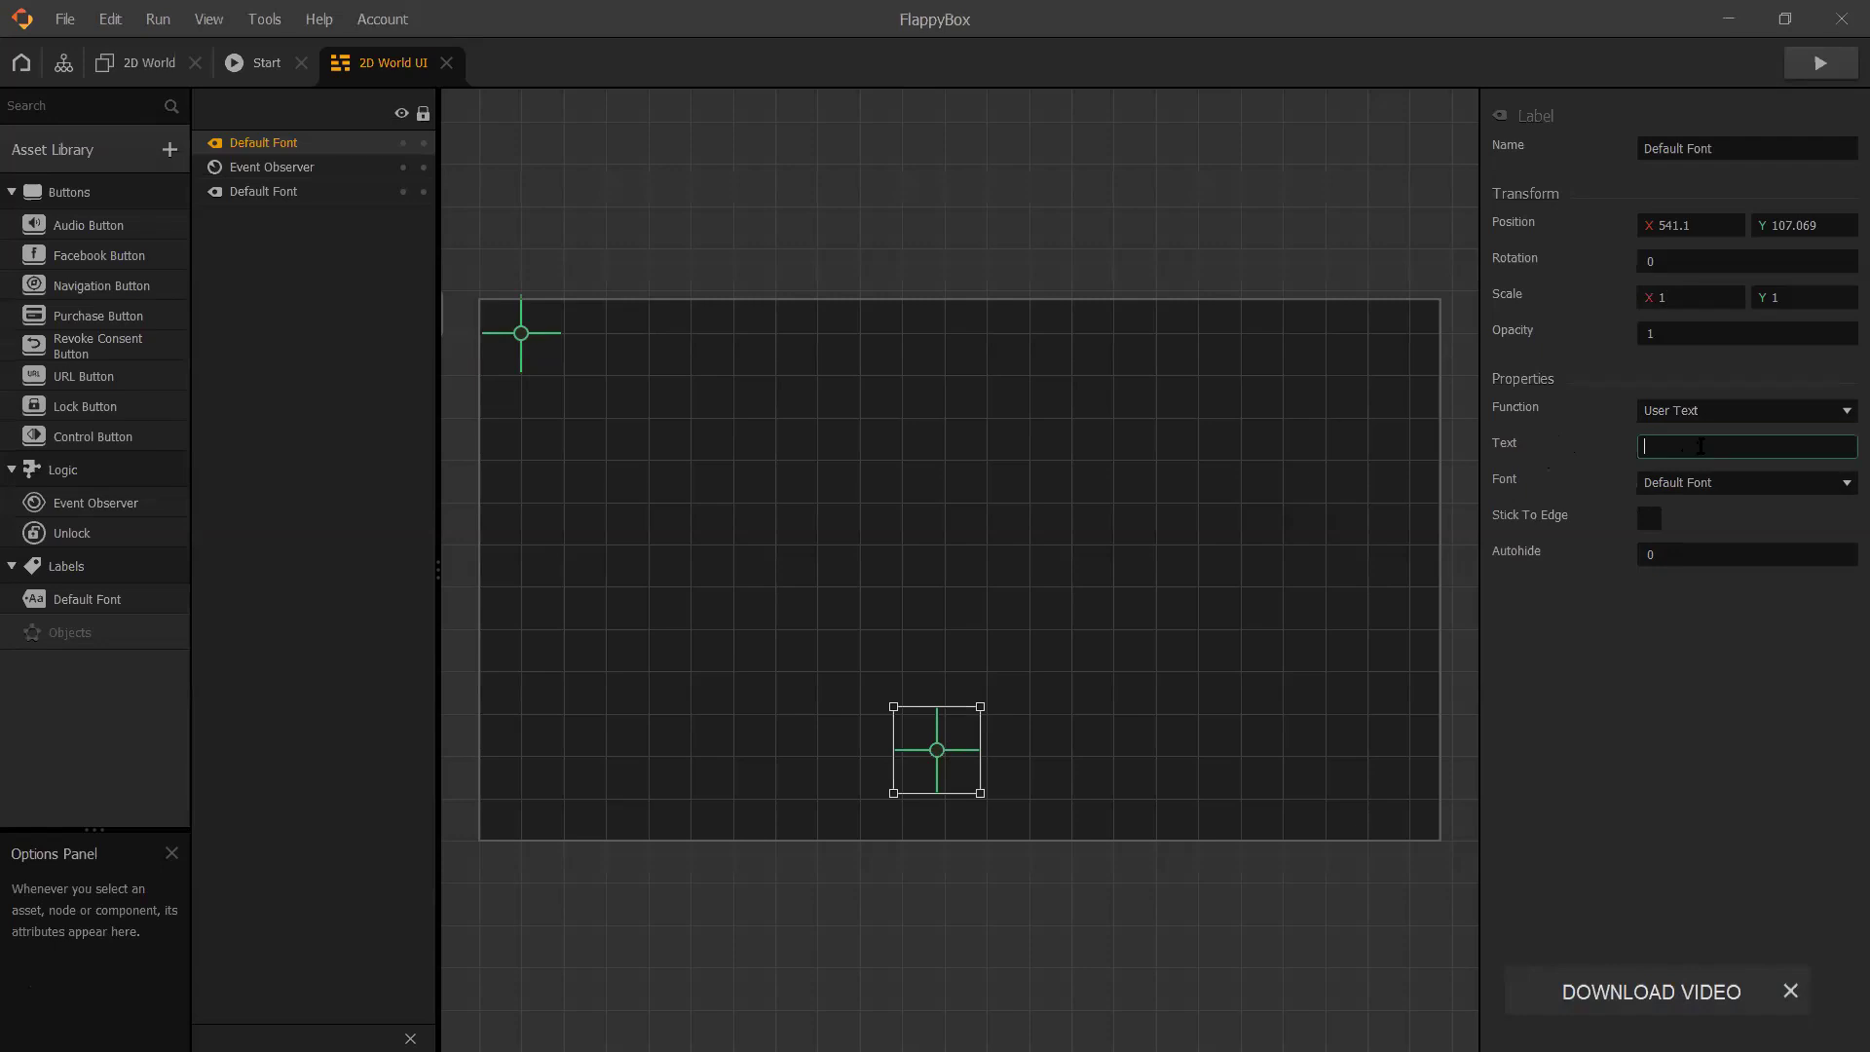
text(THIS GAME WAS BUILT BY TOSIN)
key(Return)
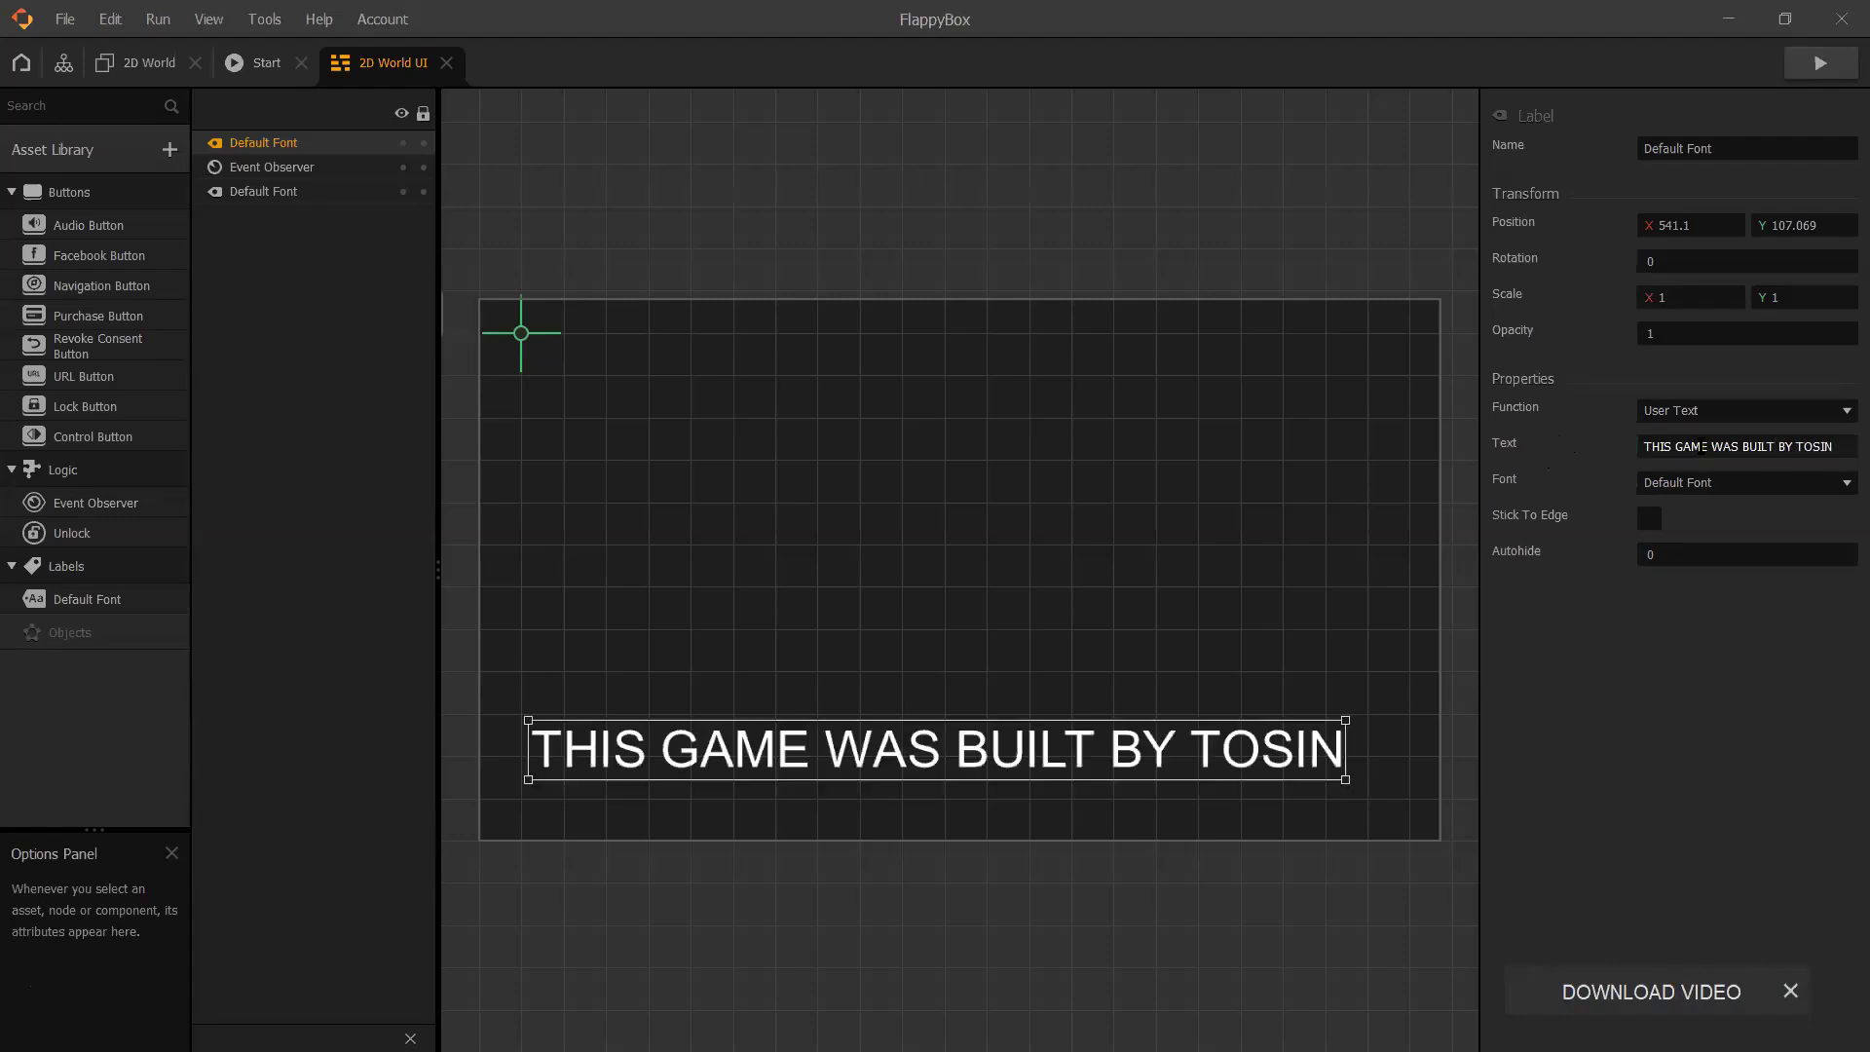
click(1374, 770)
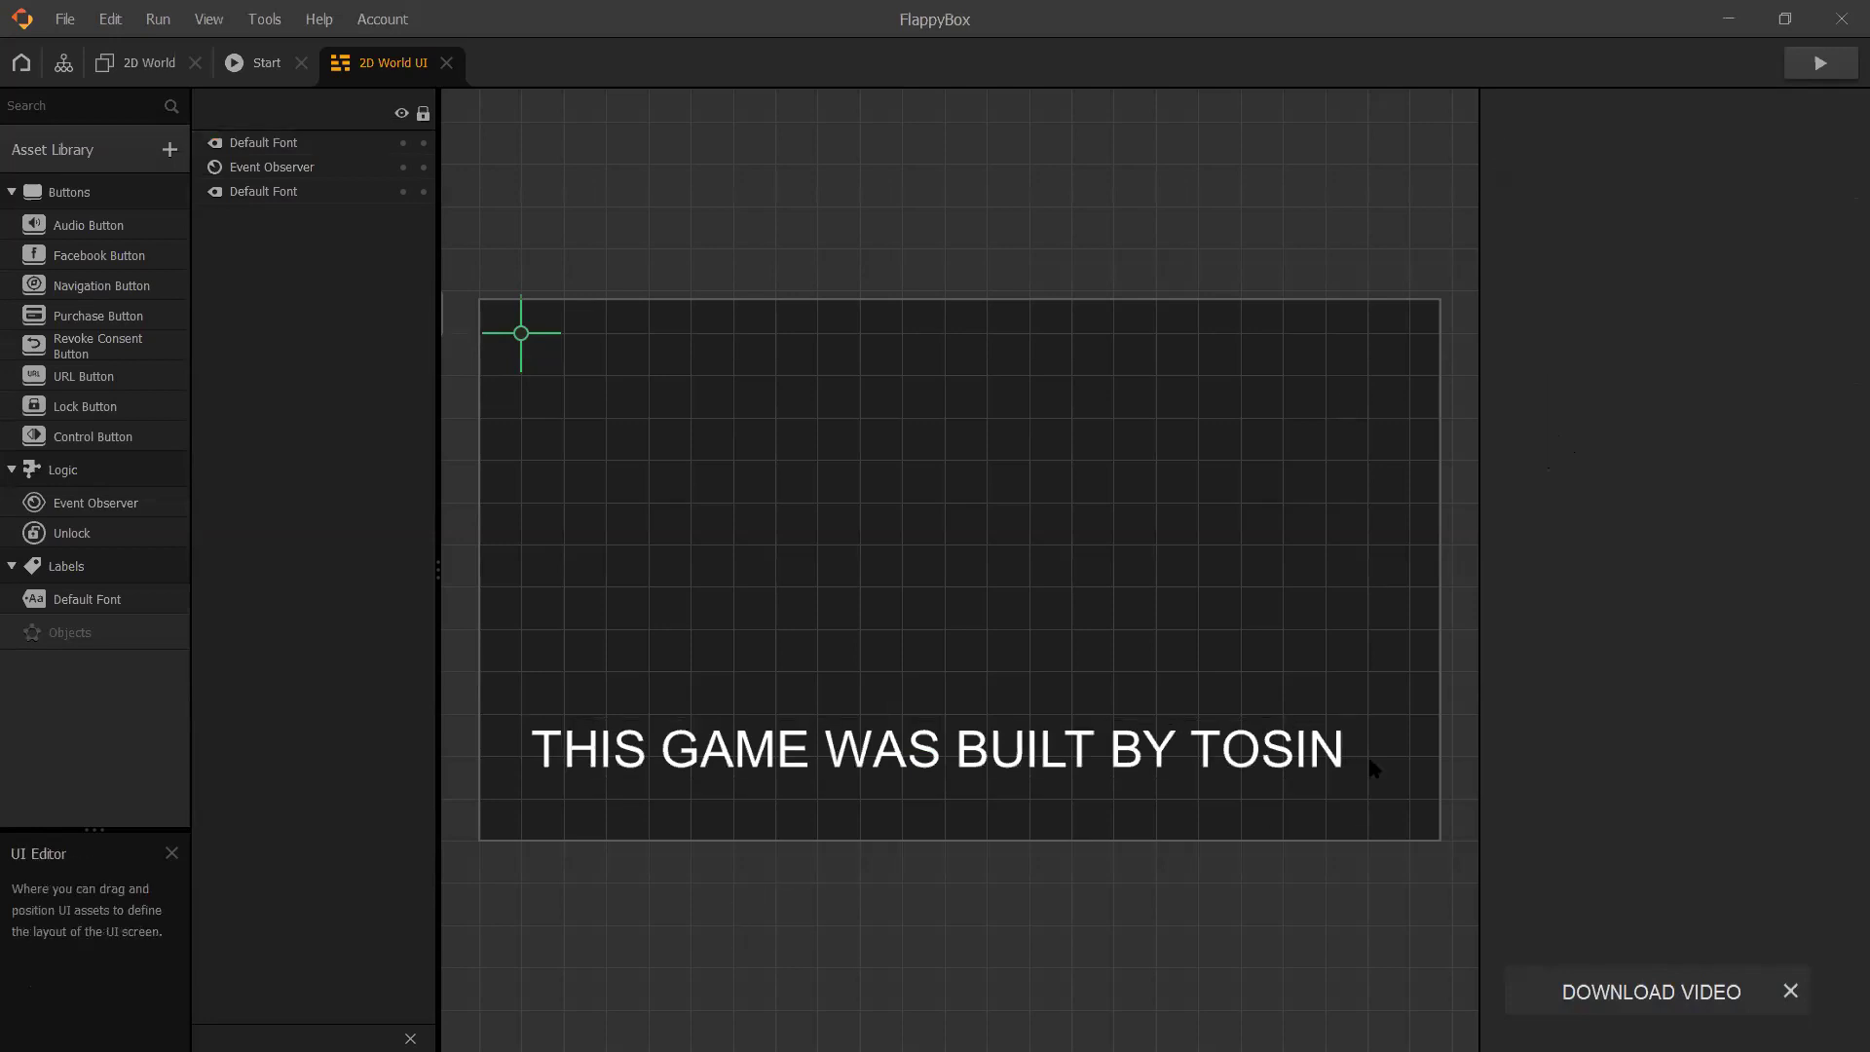
- Clear the credit label's text and re-enter "THIS GAME WAS BUILT BY" followed by the creator's name
click(1076, 745)
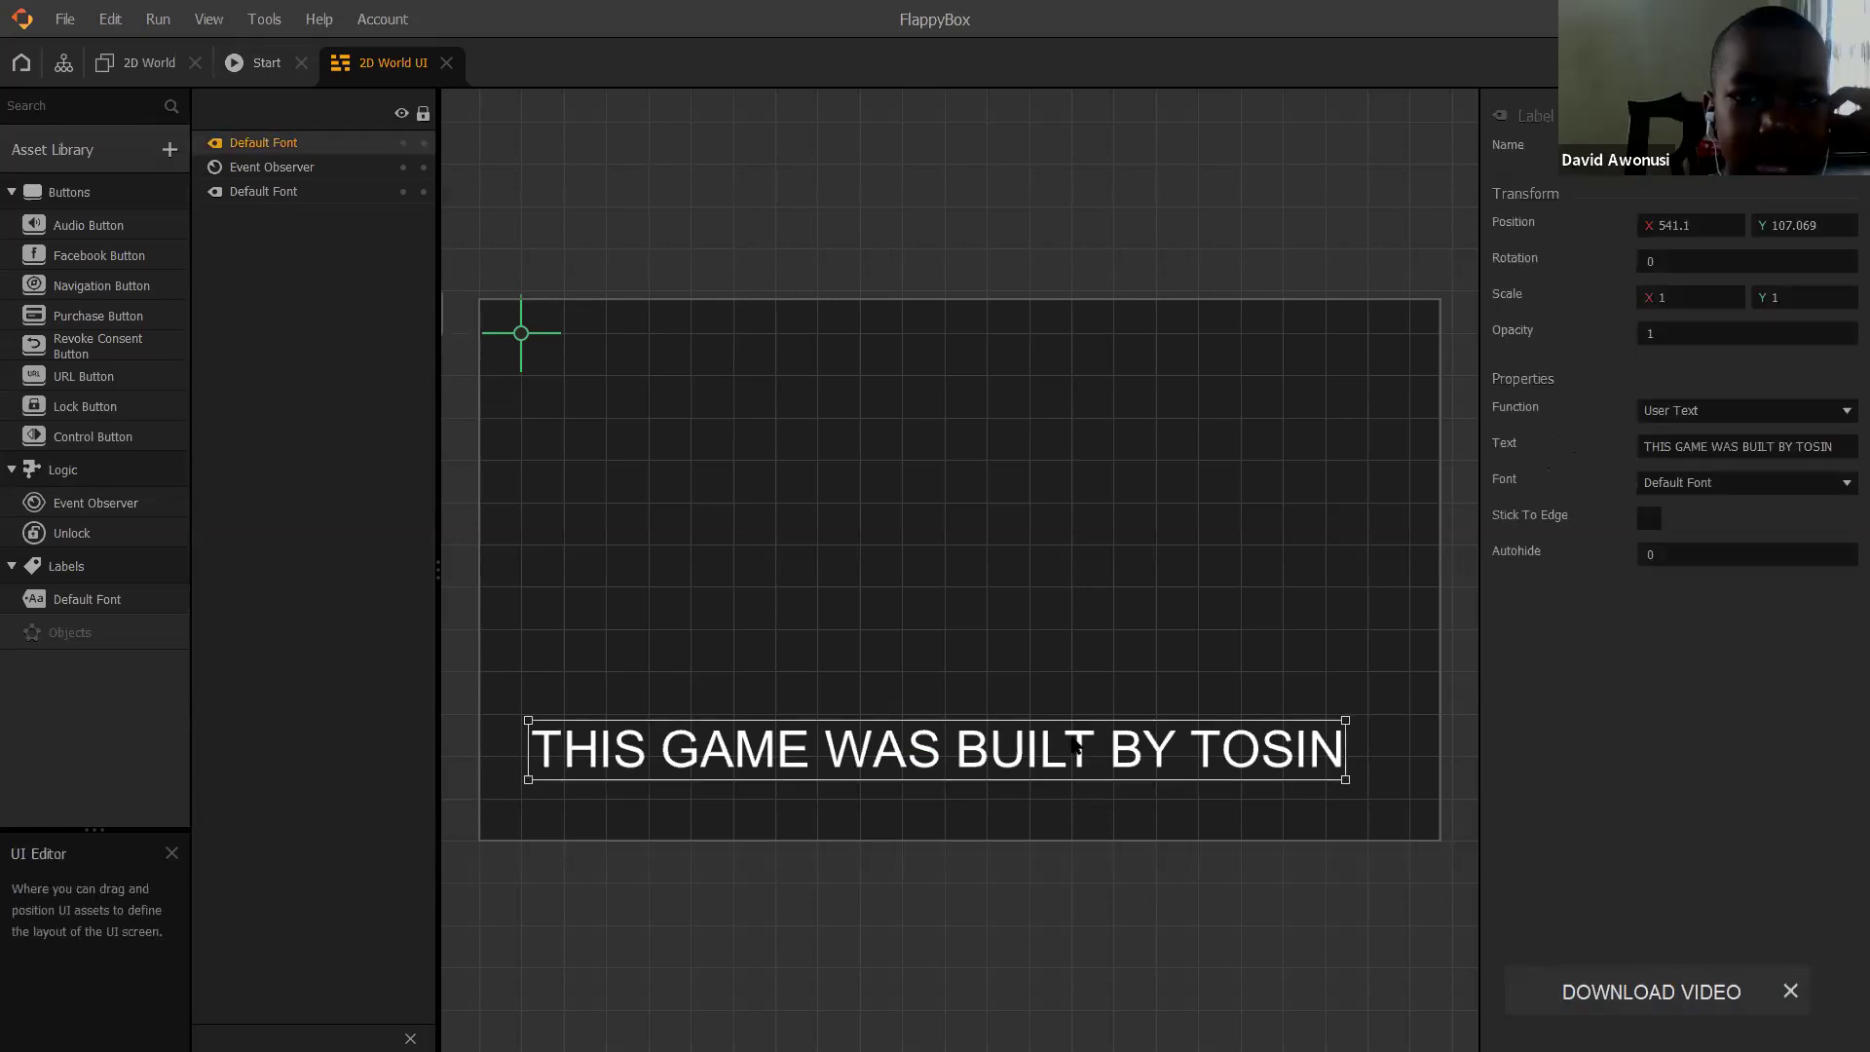
click(1823, 447)
key(ctrl+a)
key(BackSpace)
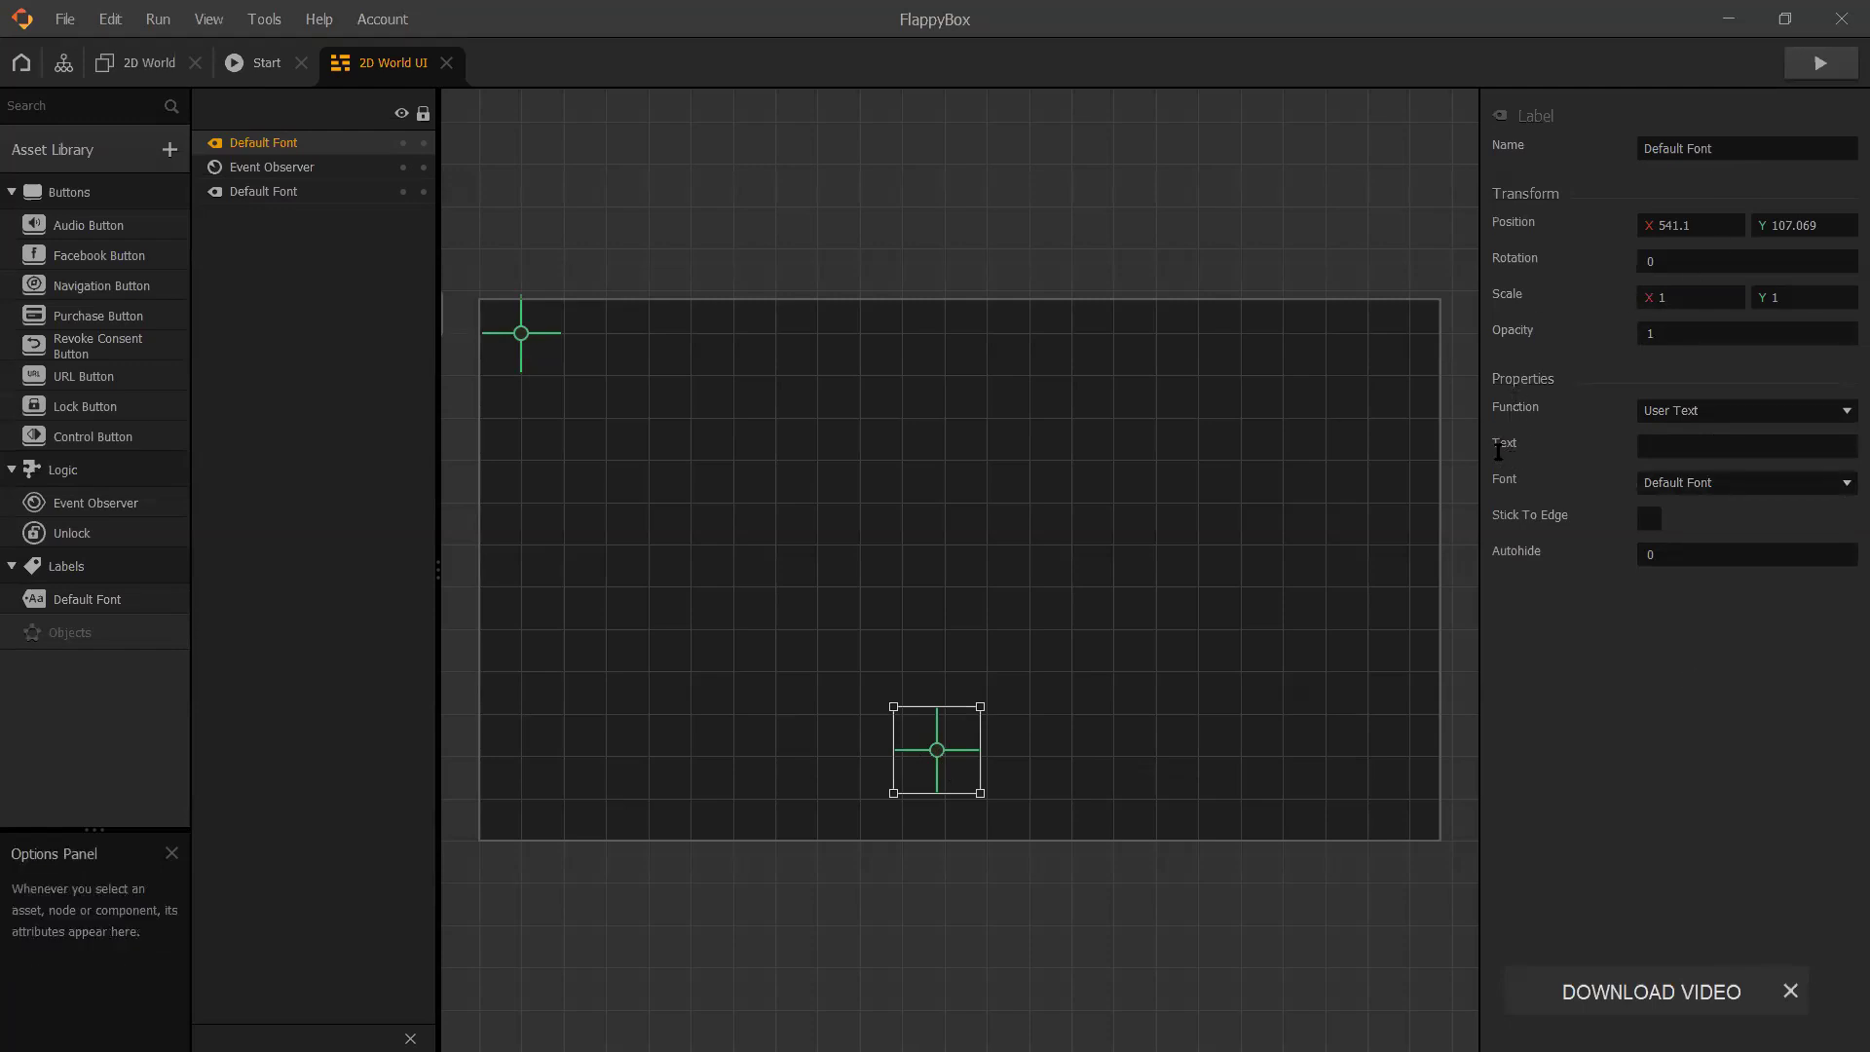
click(1663, 449)
text(TH)
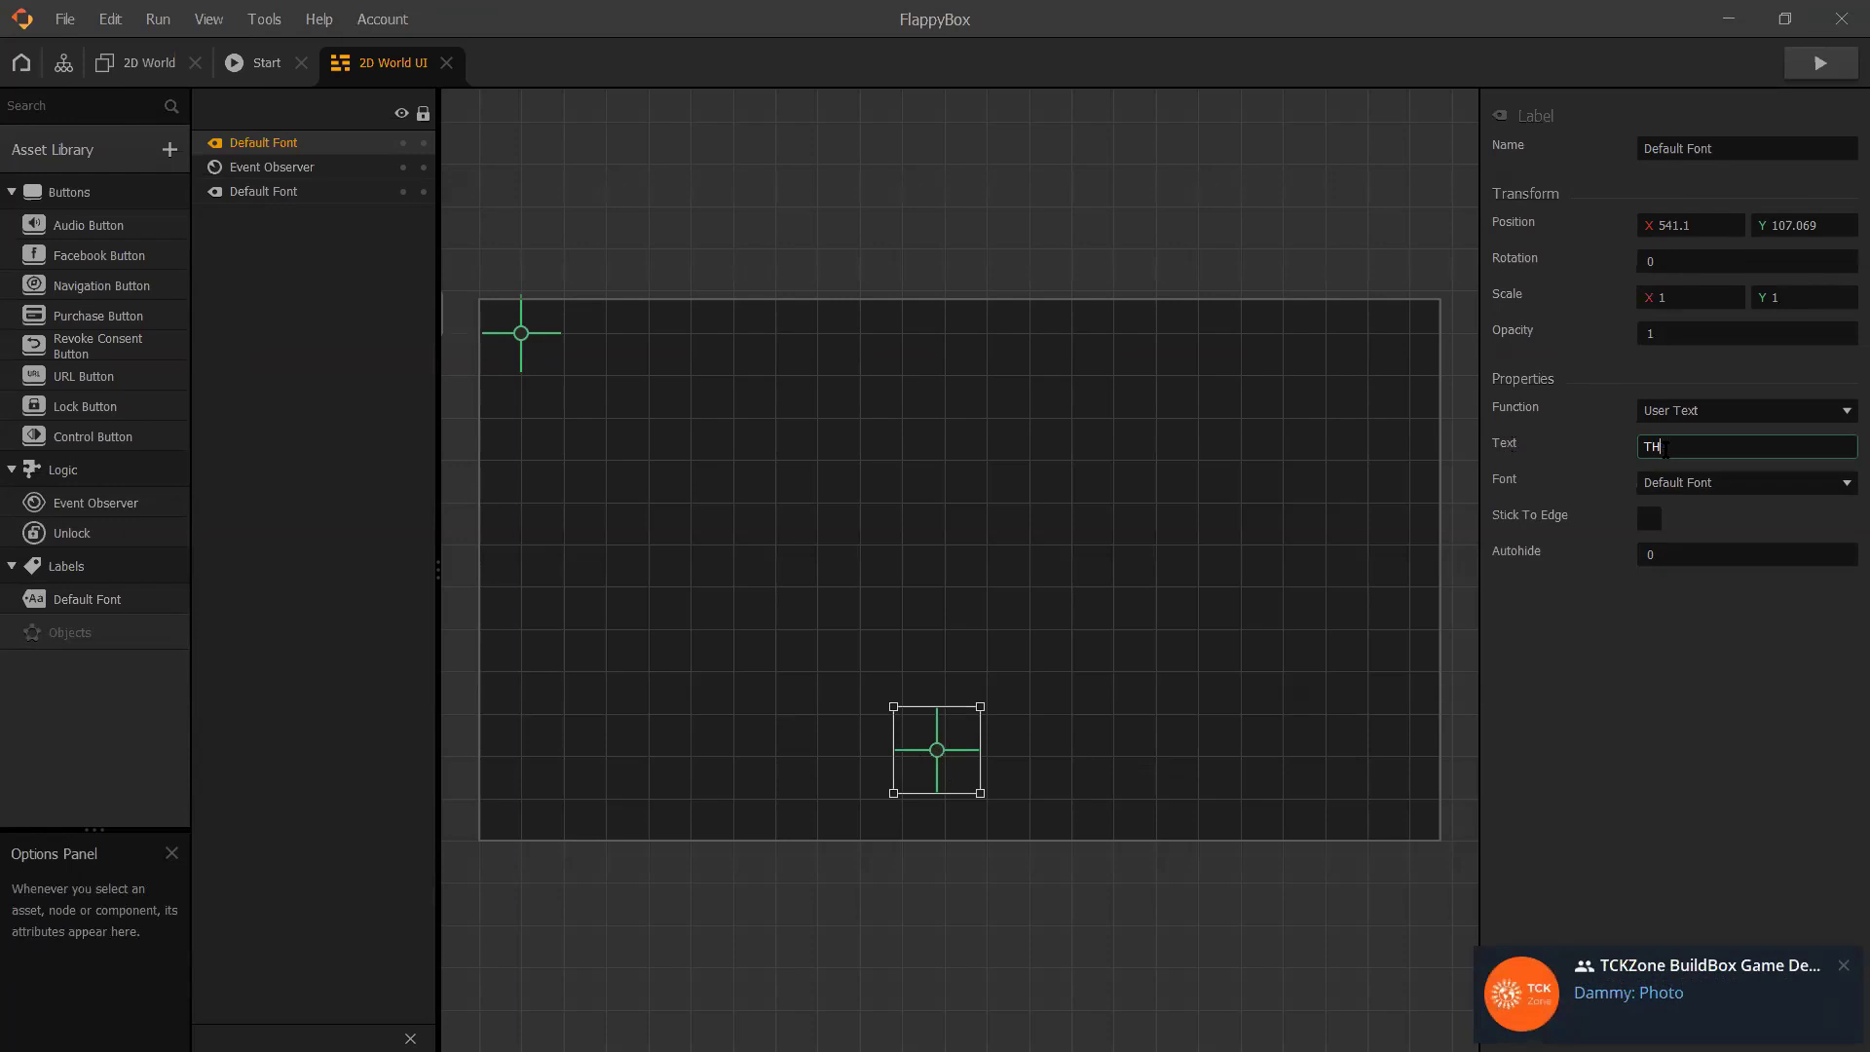
text(is G)
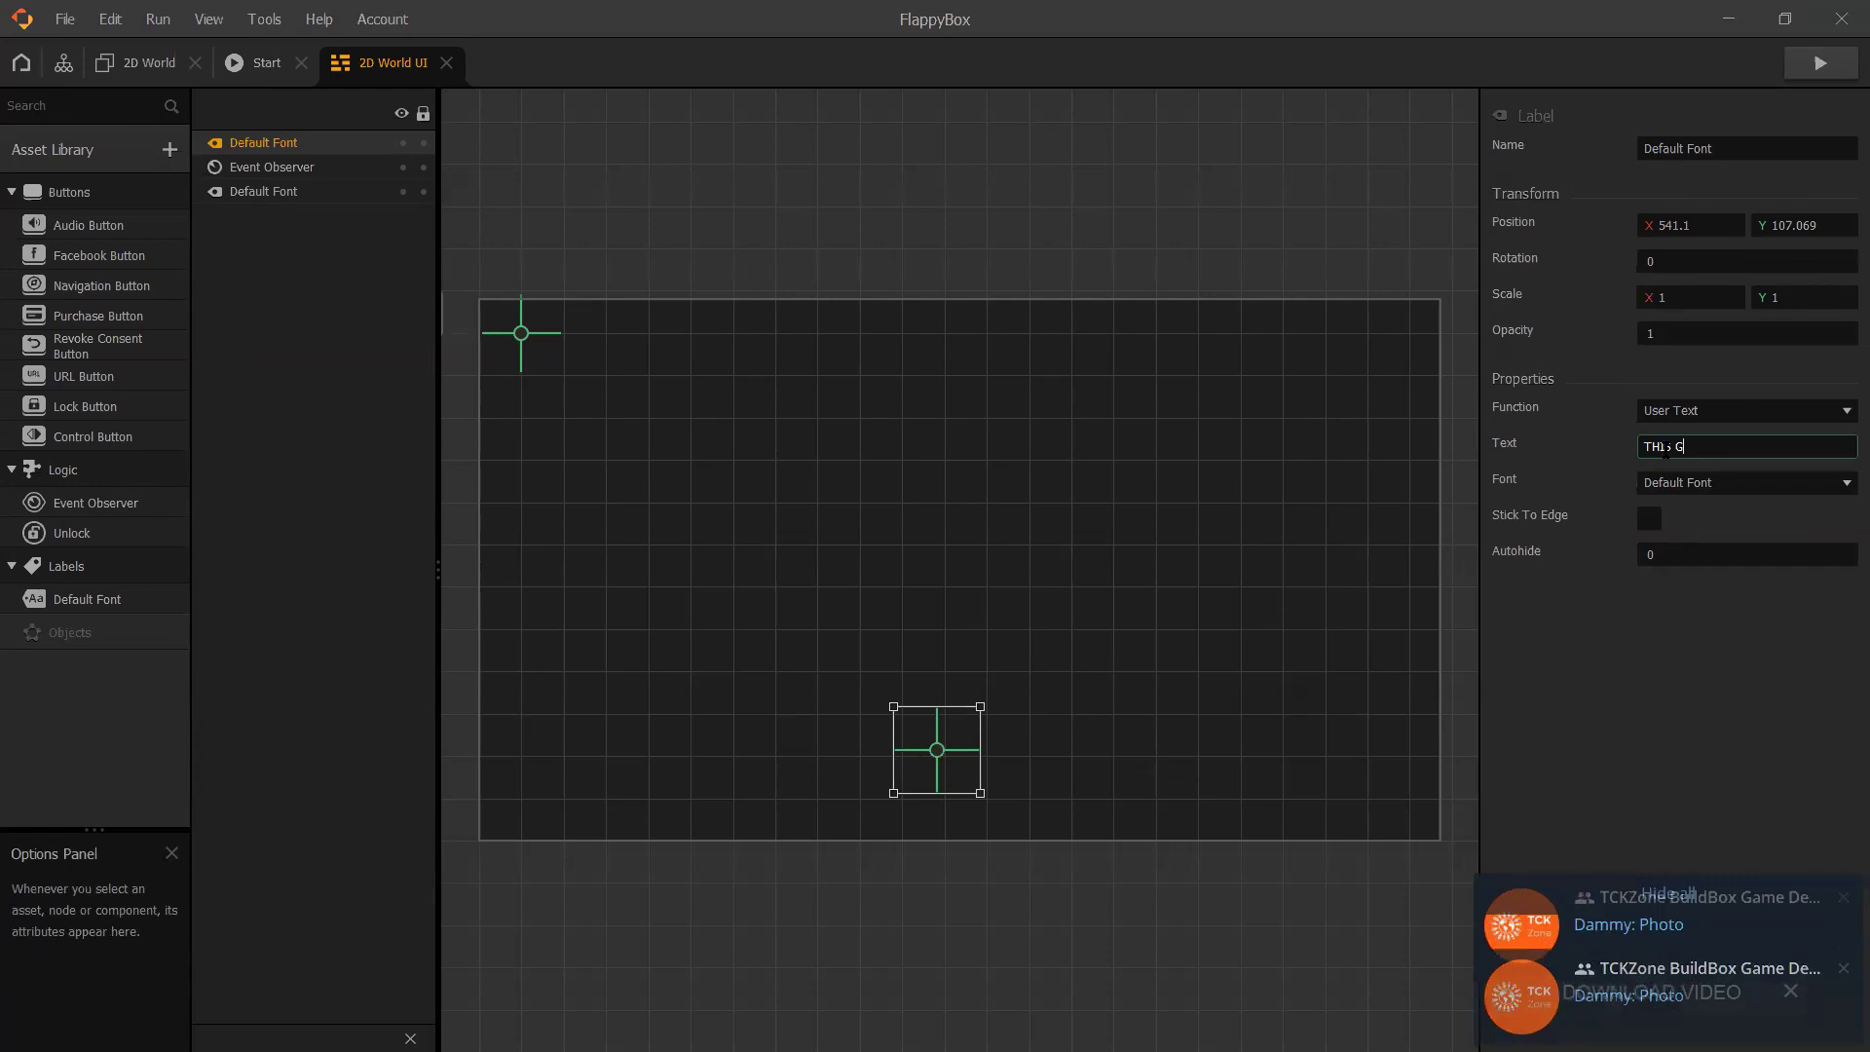
text(AME WAS )
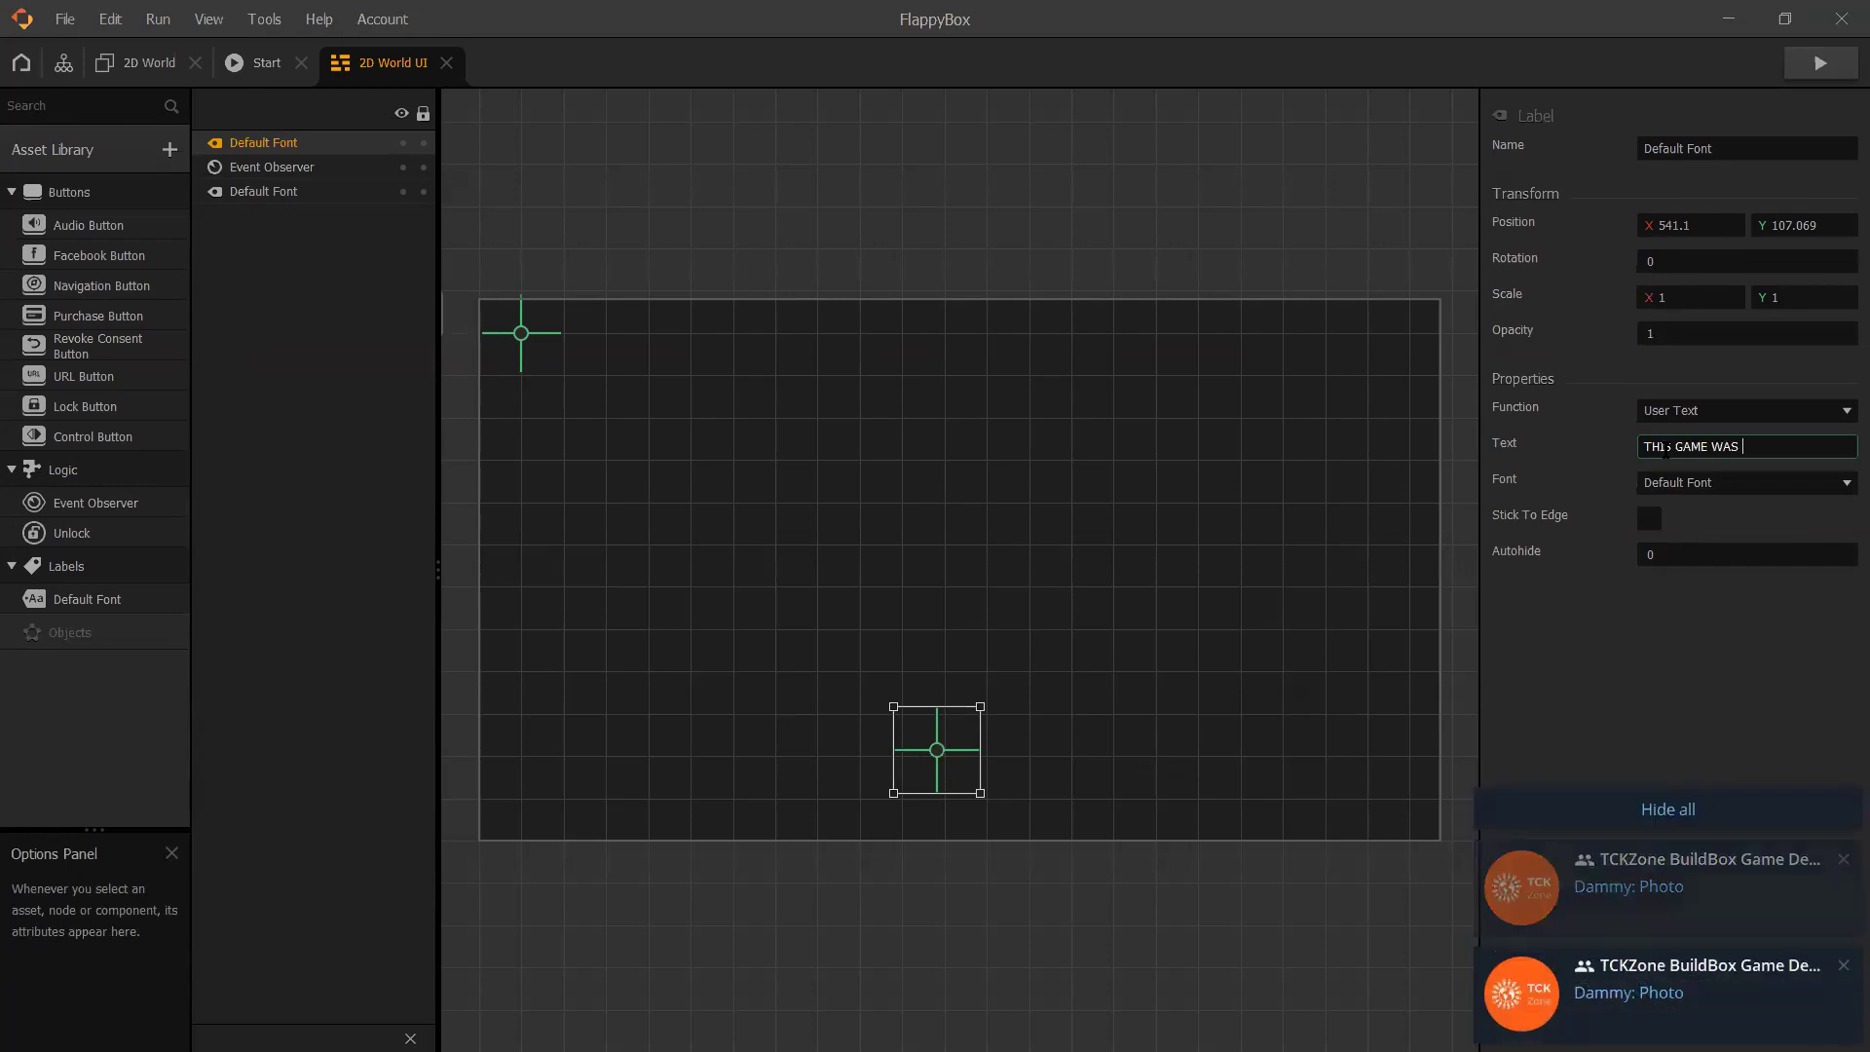
text(BUILT )
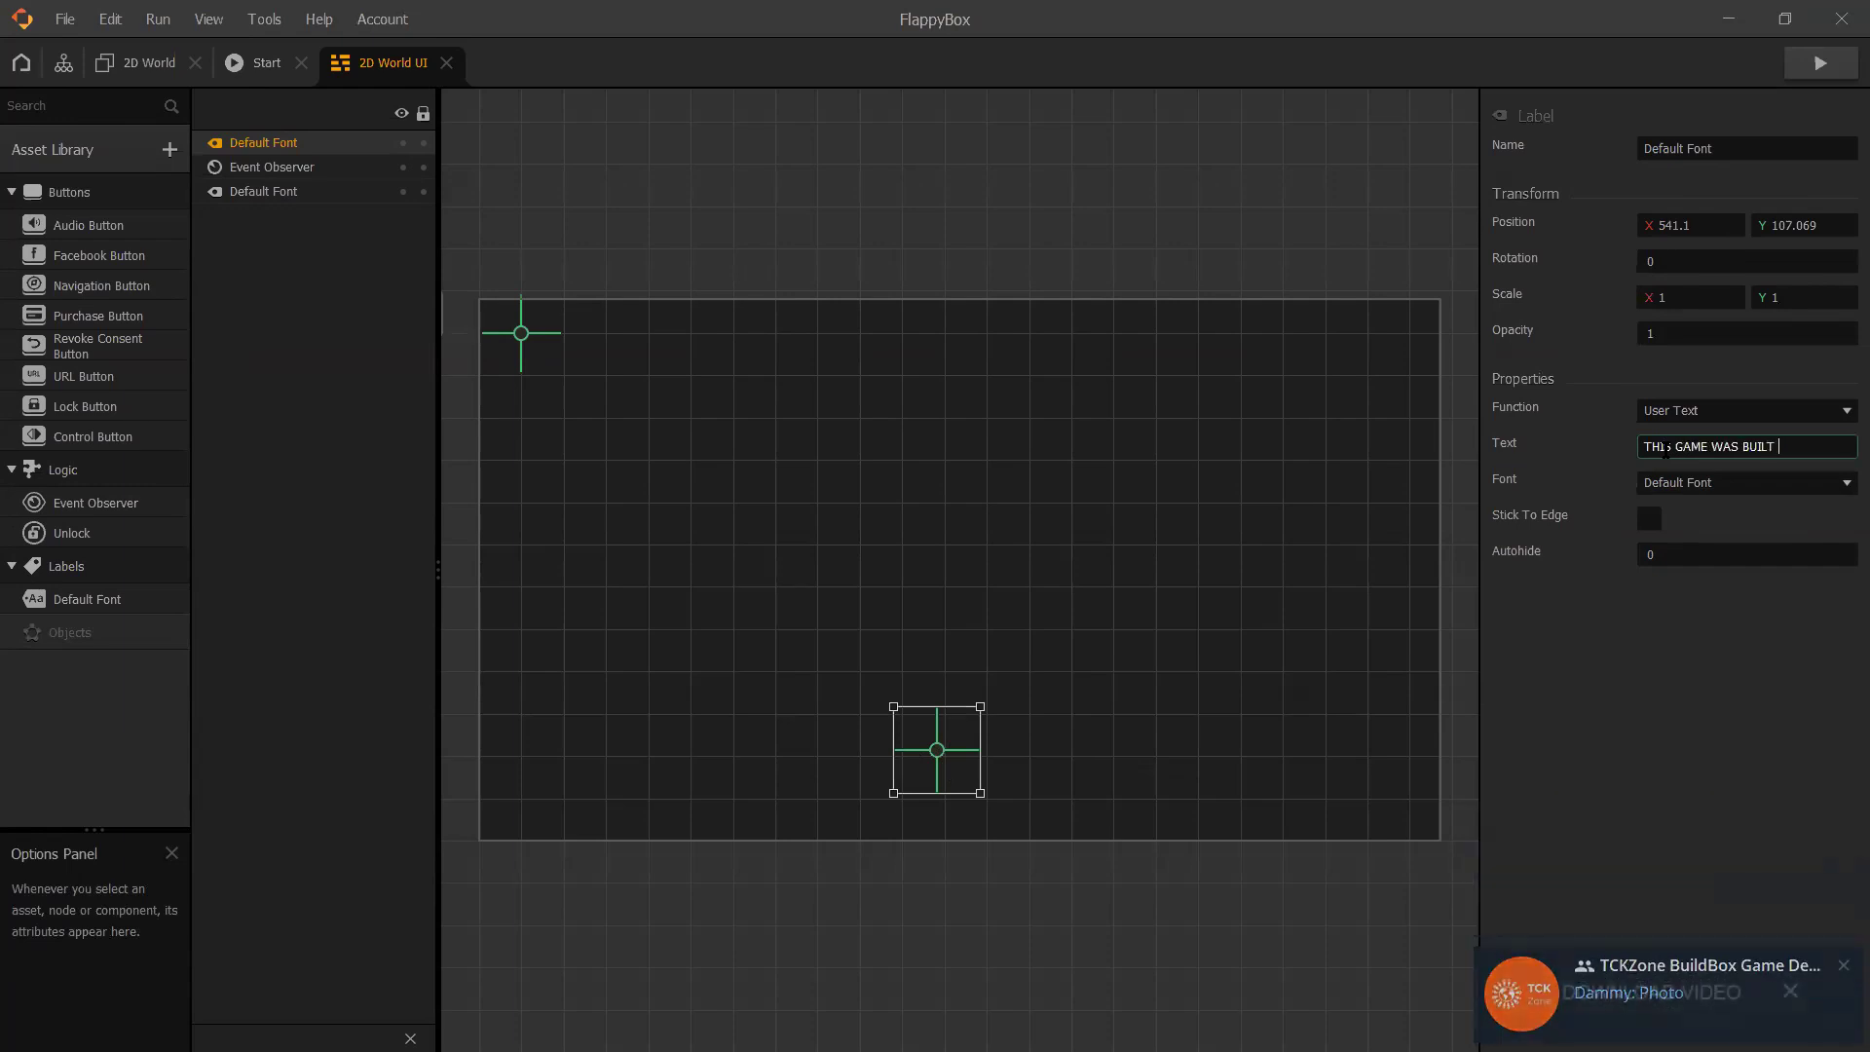
text(BY TOSIN)
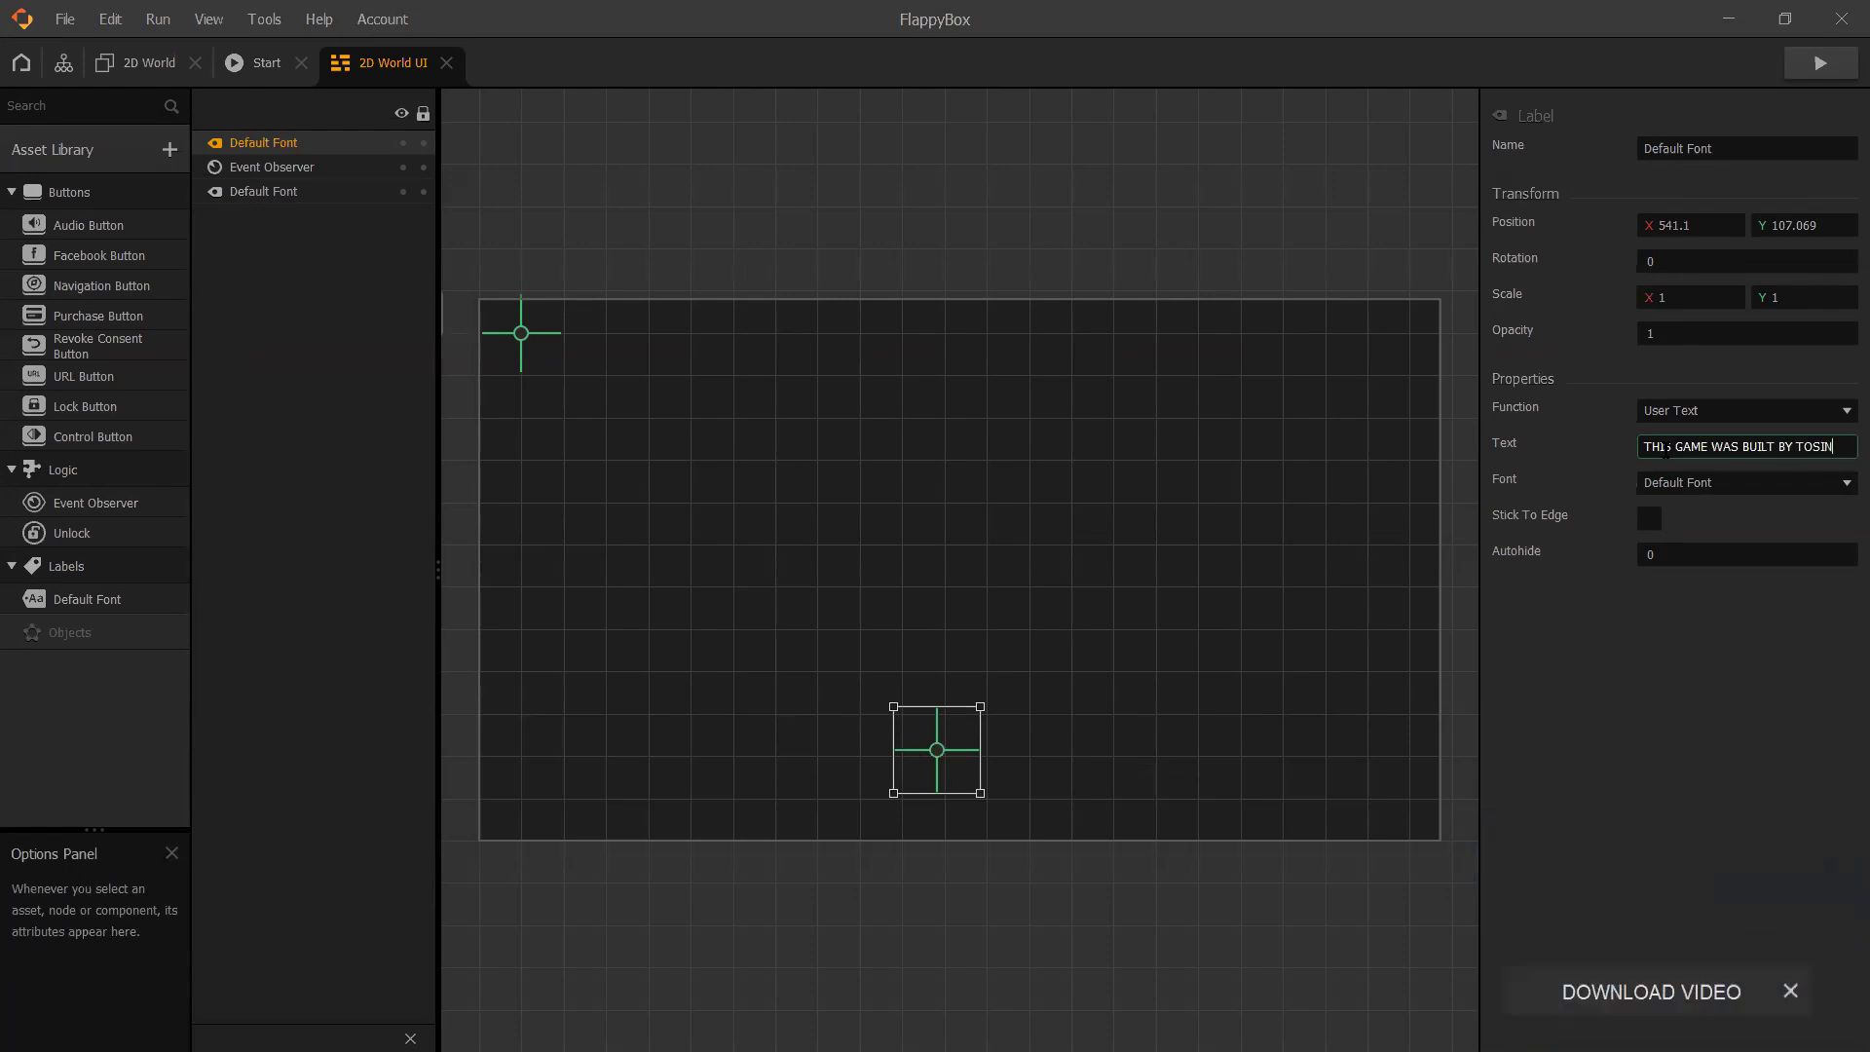
key(Return)
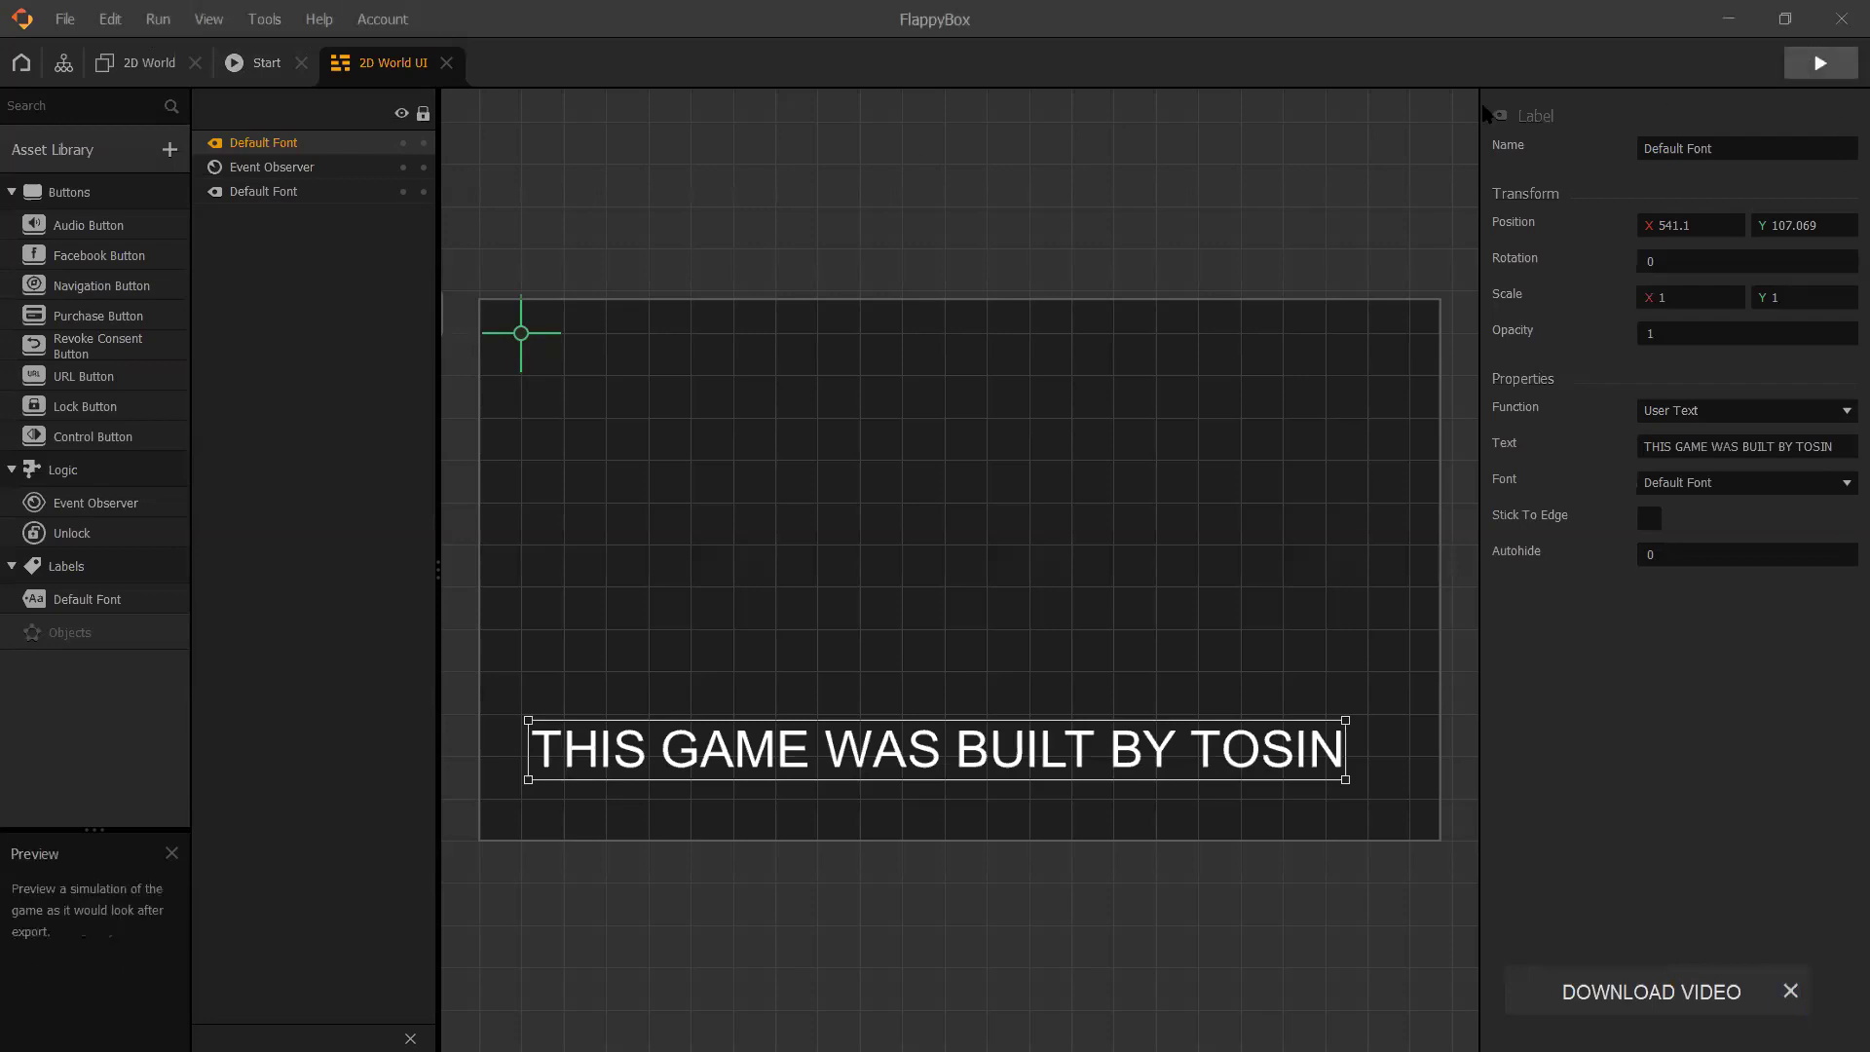
- Preview the game with the credit label and keep the square flying past the red triangles until the round ends
click(1821, 63)
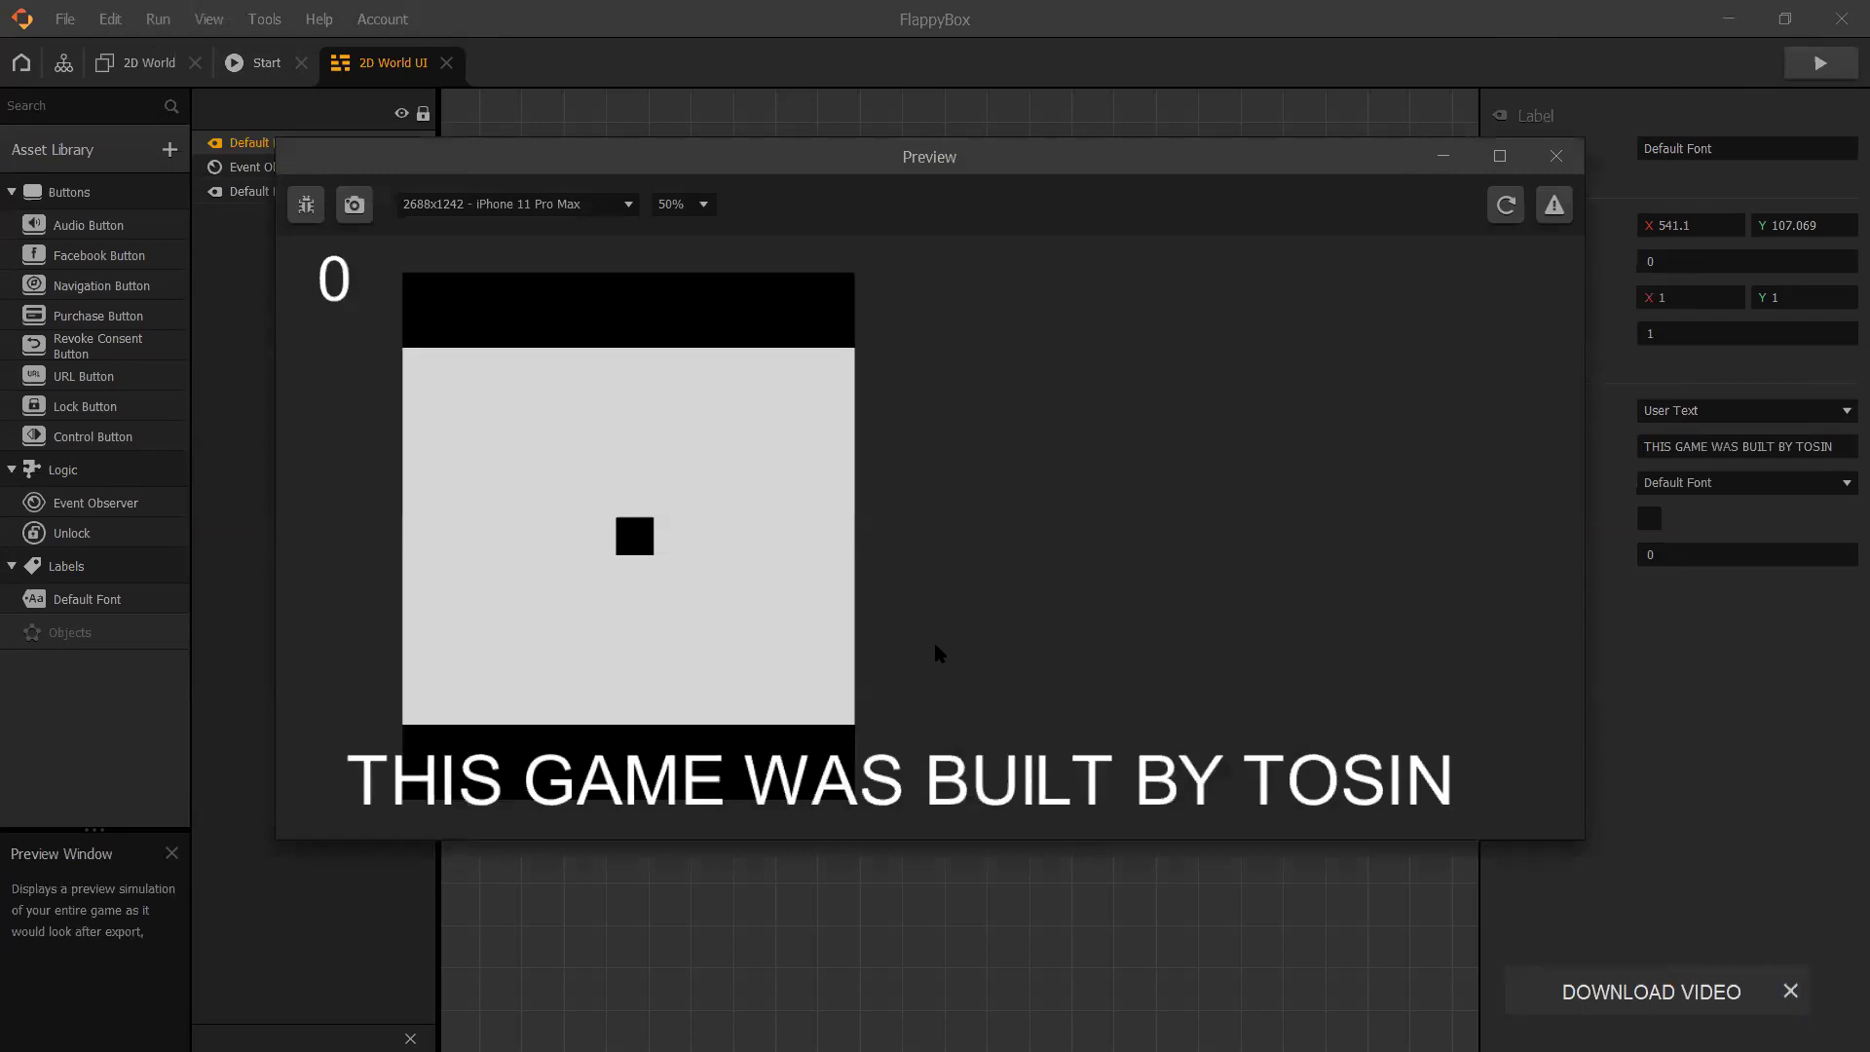
click(989, 646)
click(990, 649)
click(990, 649)
click(990, 650)
click(989, 649)
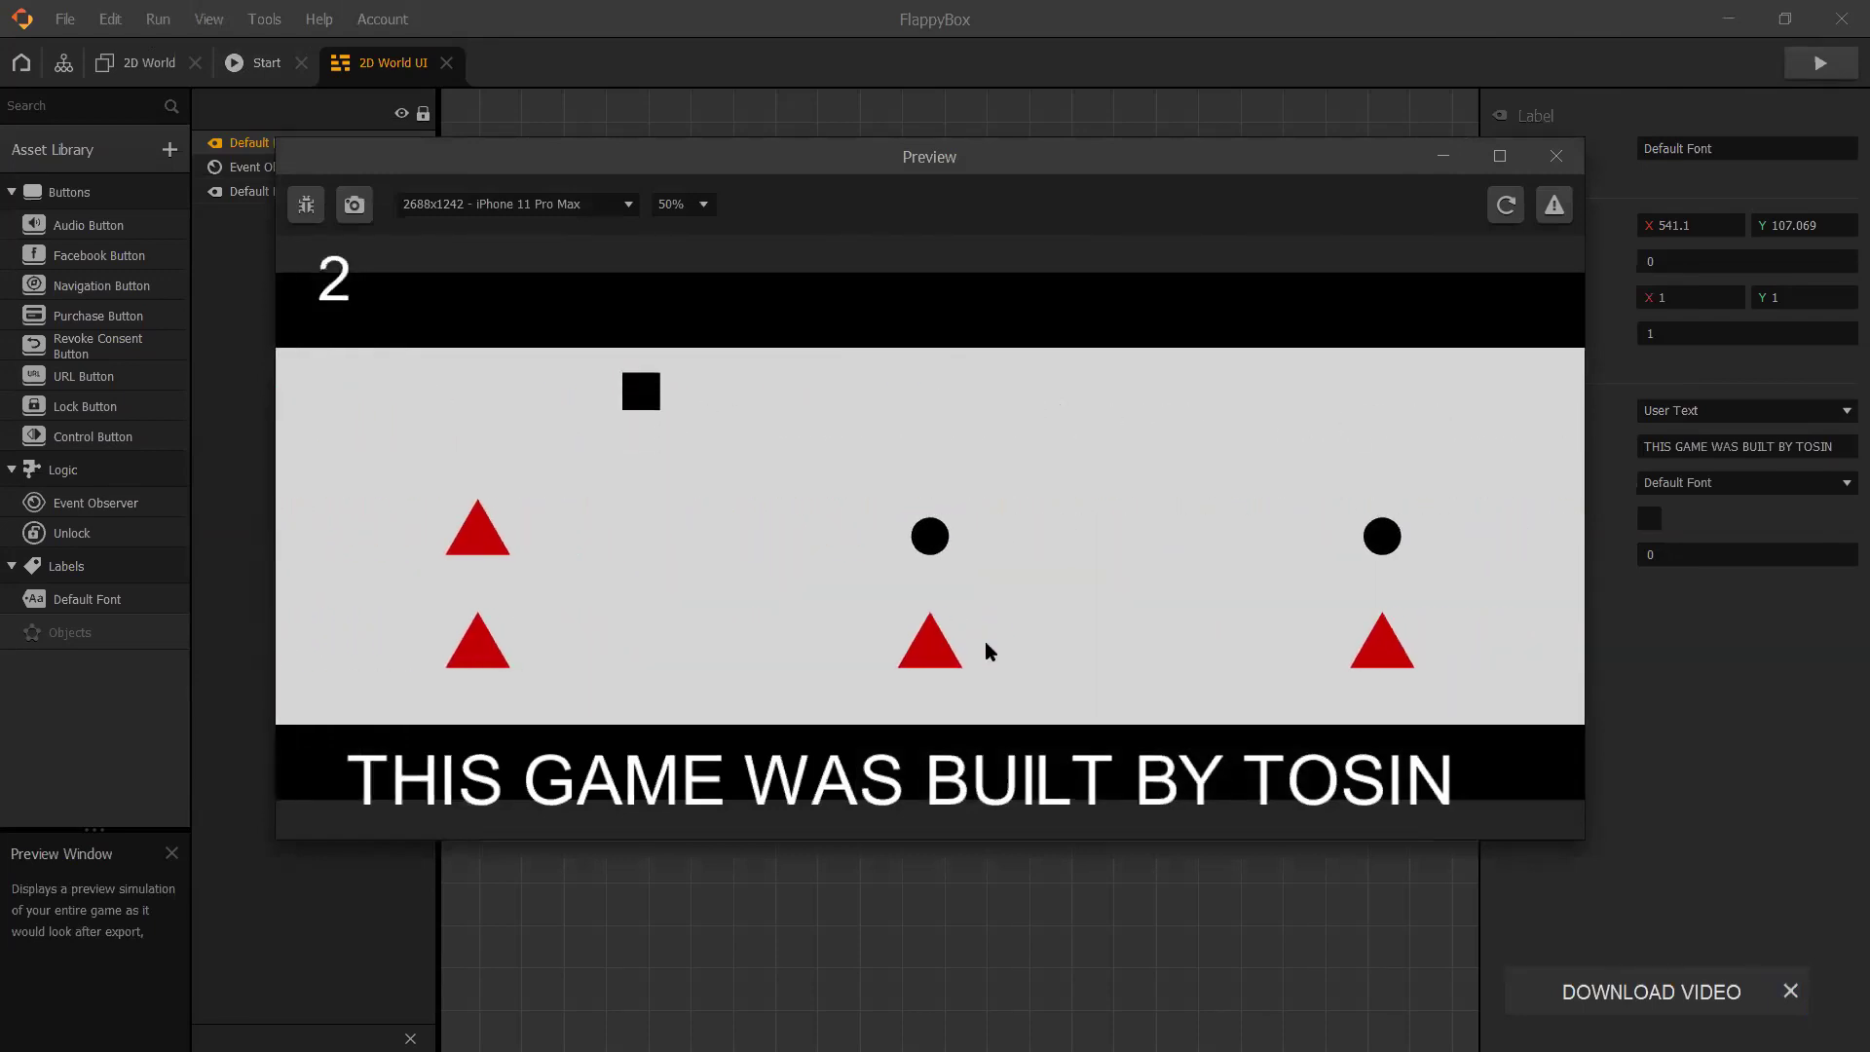
click(989, 649)
click(989, 649)
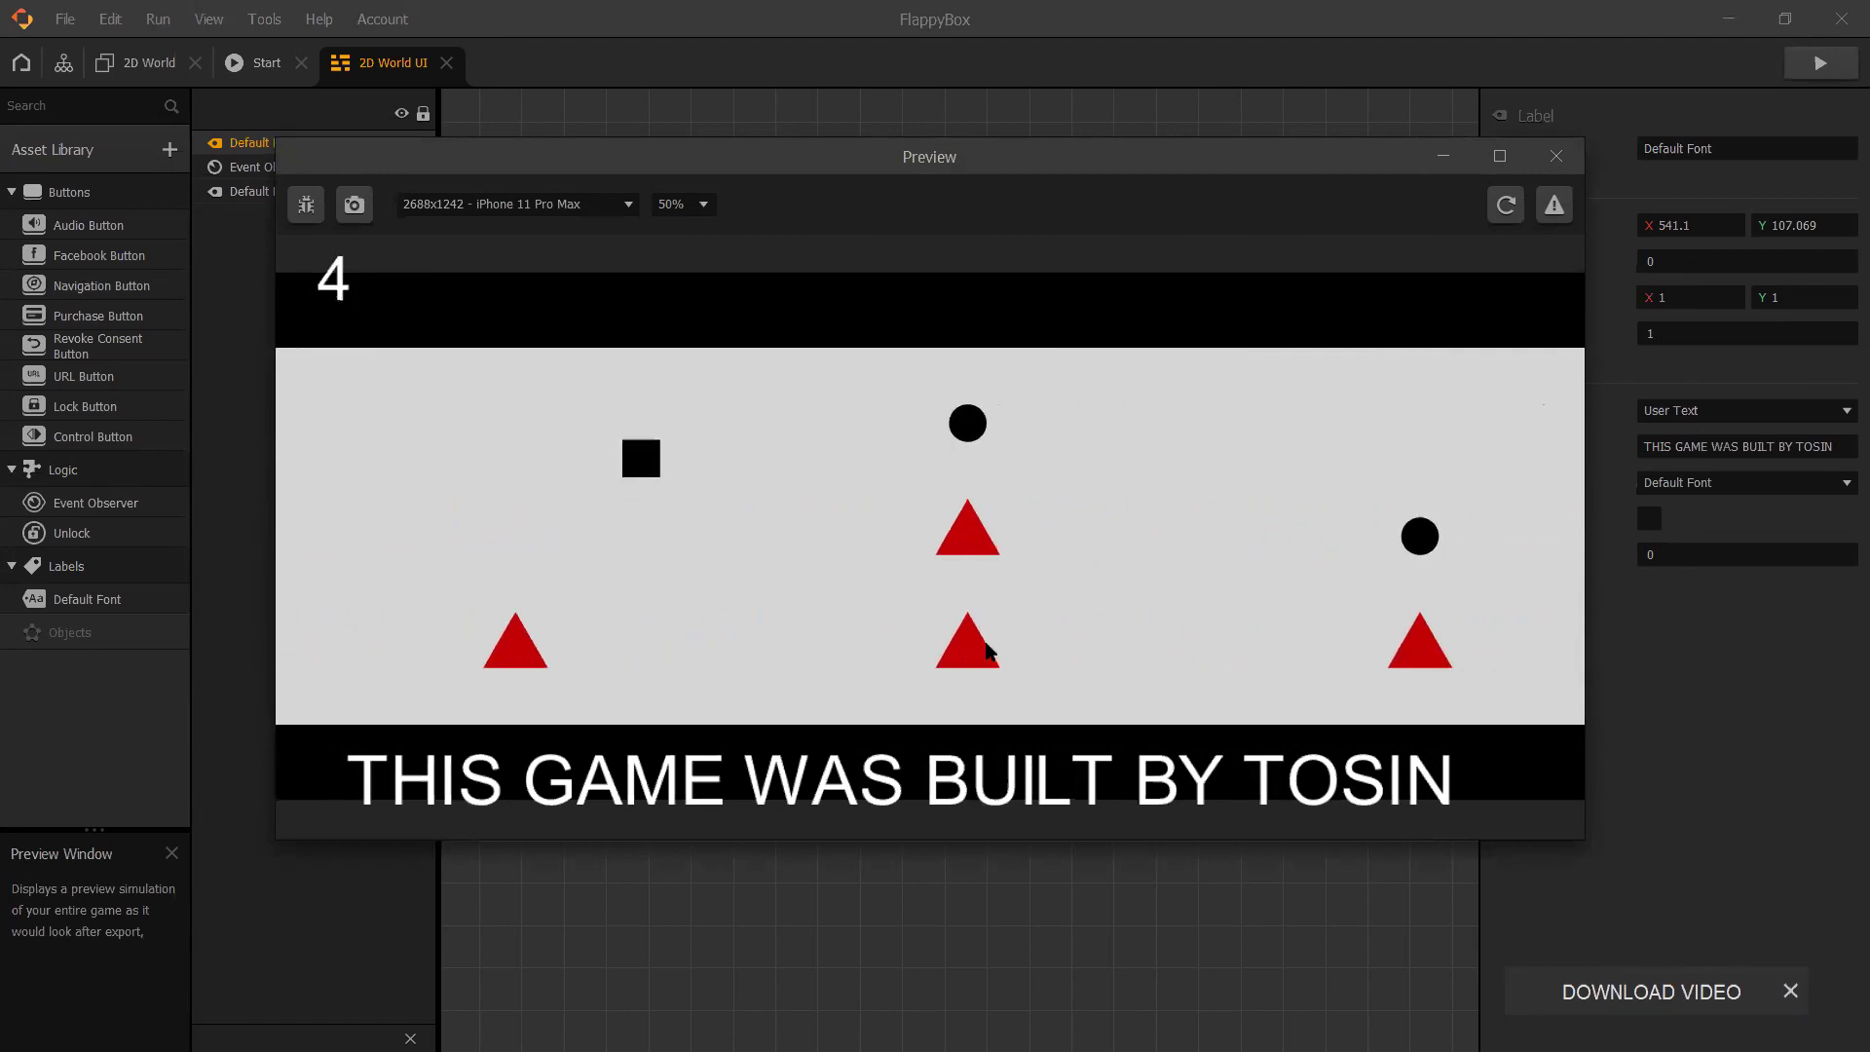
click(987, 645)
click(987, 645)
click(987, 645)
click(987, 645)
click(987, 646)
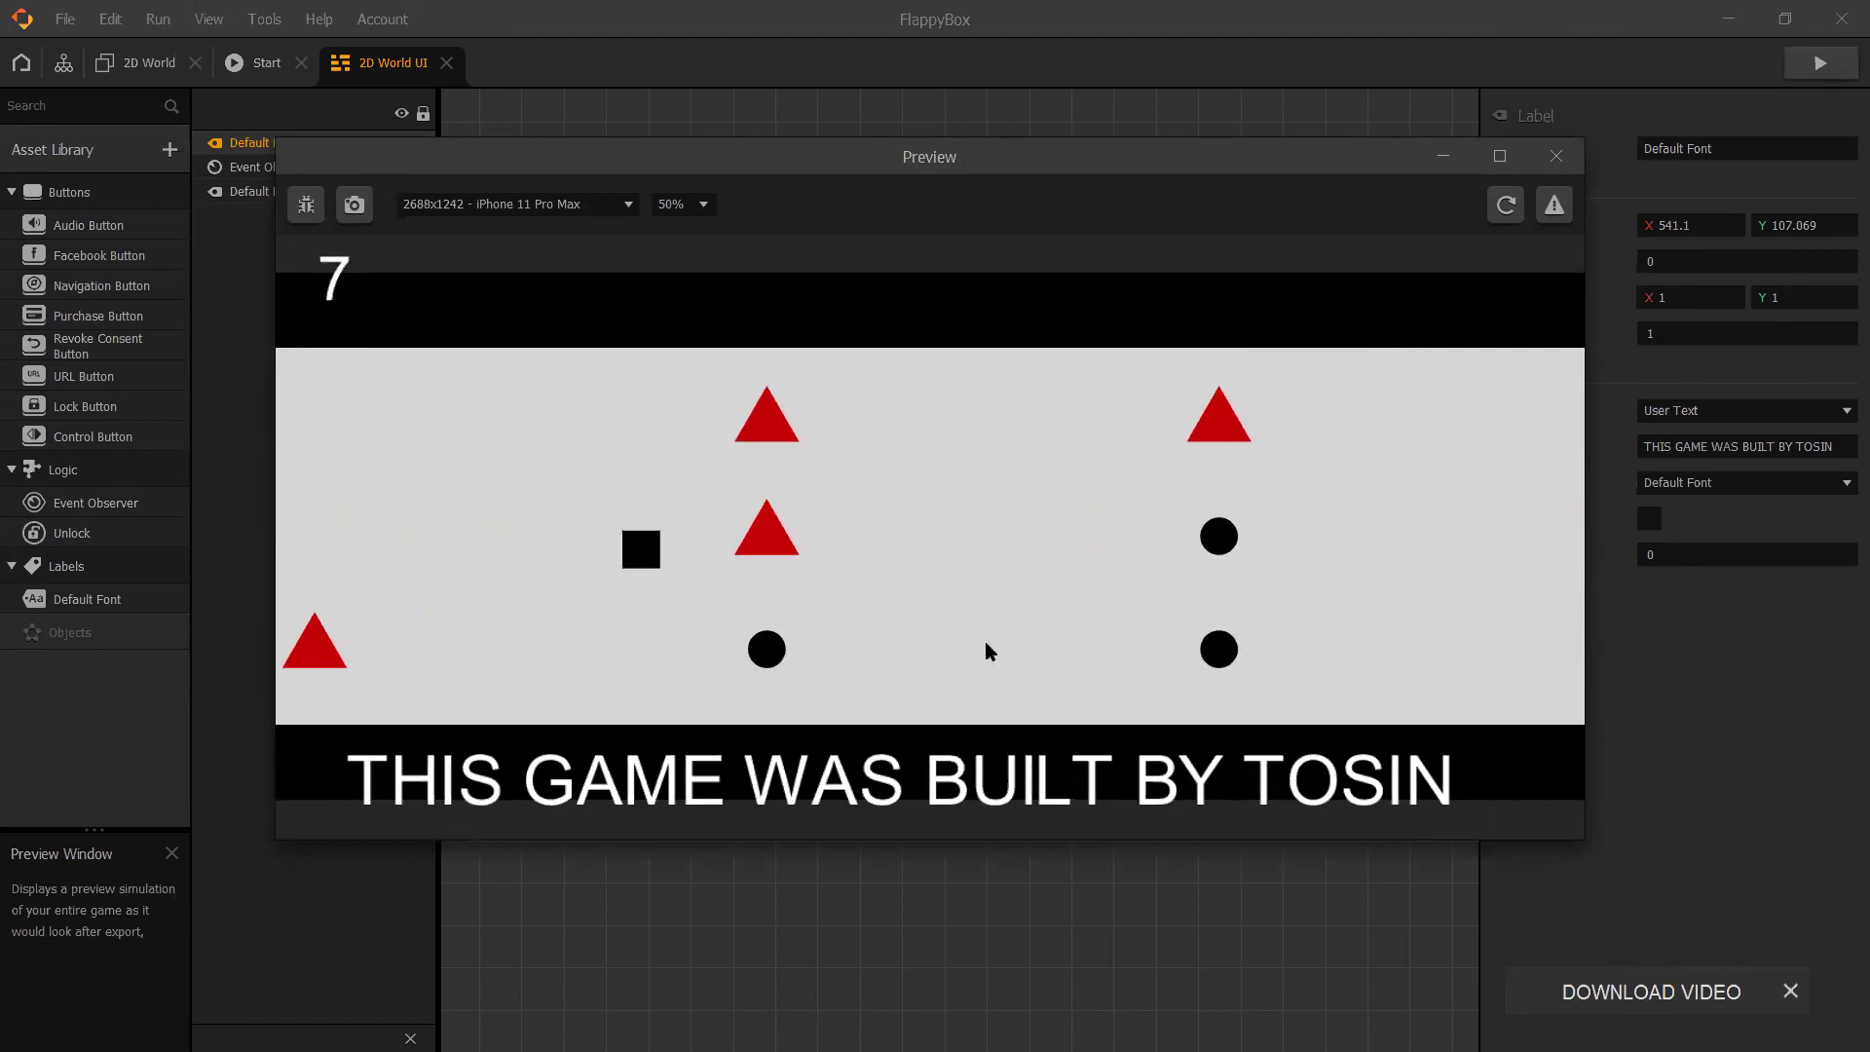
click(987, 646)
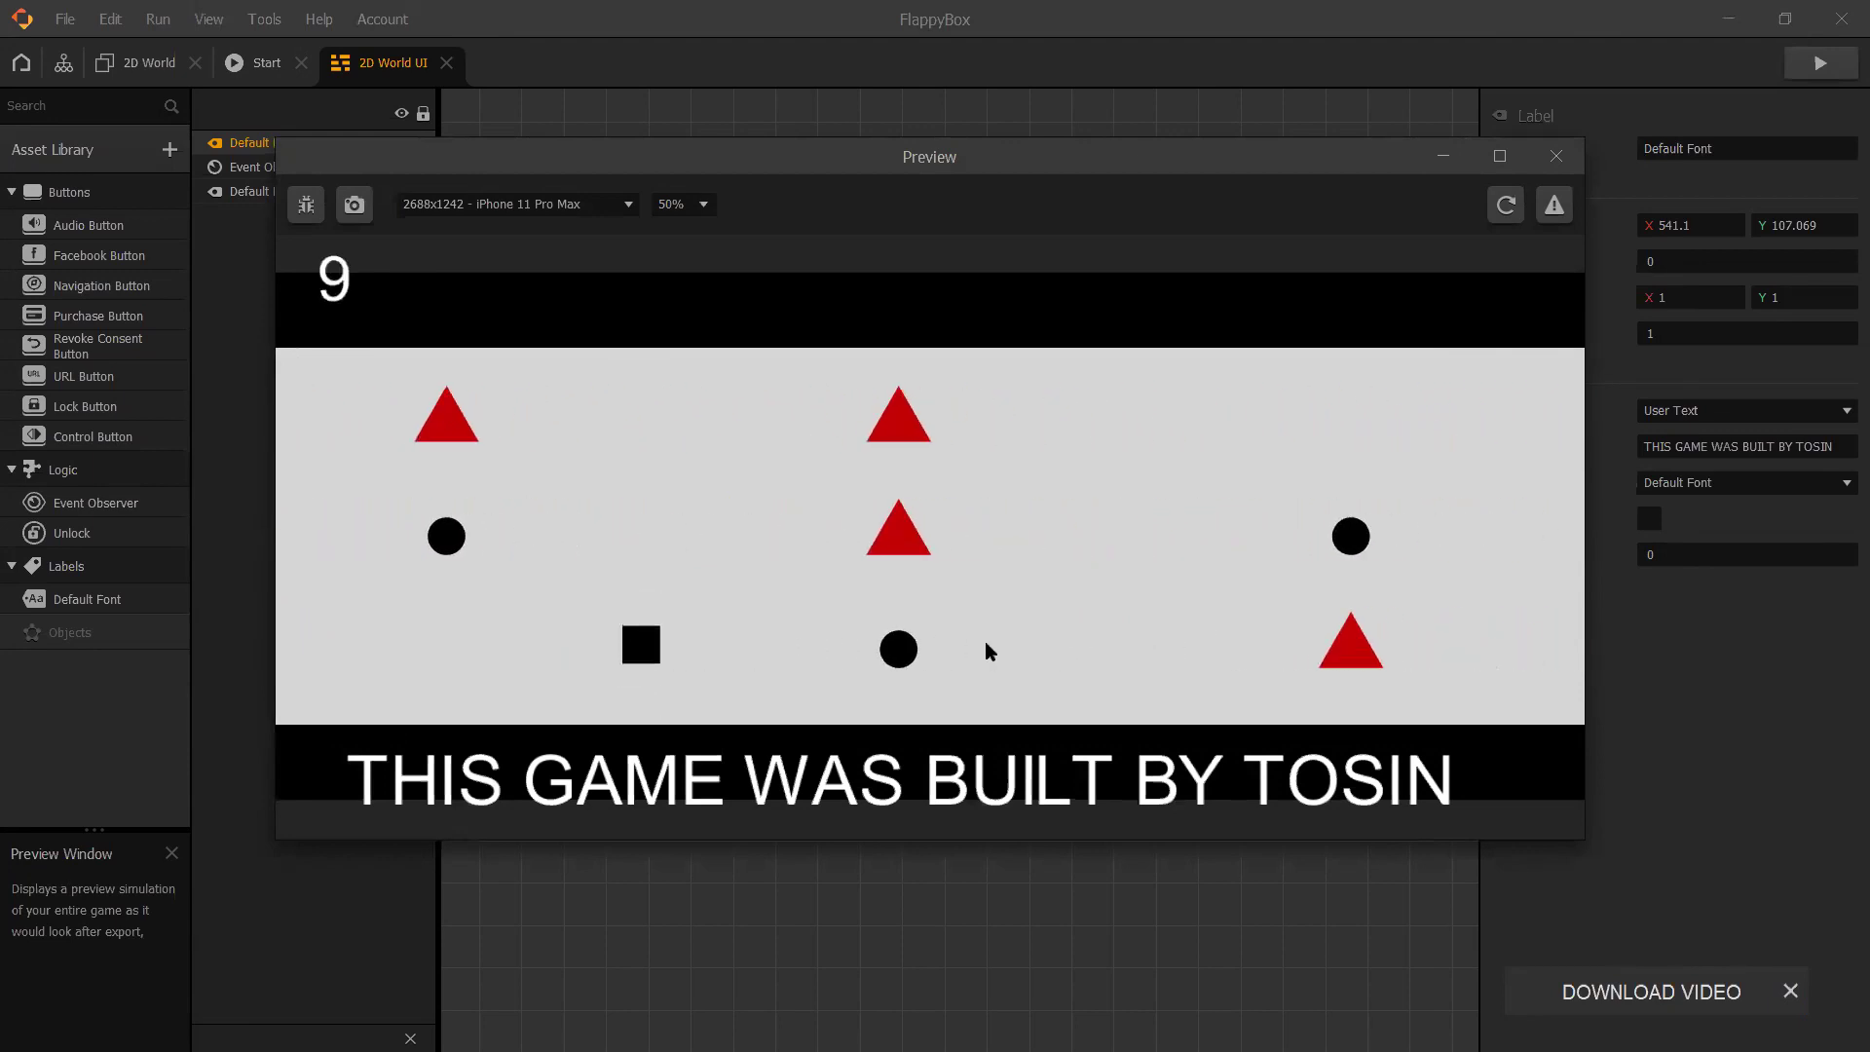
click(989, 650)
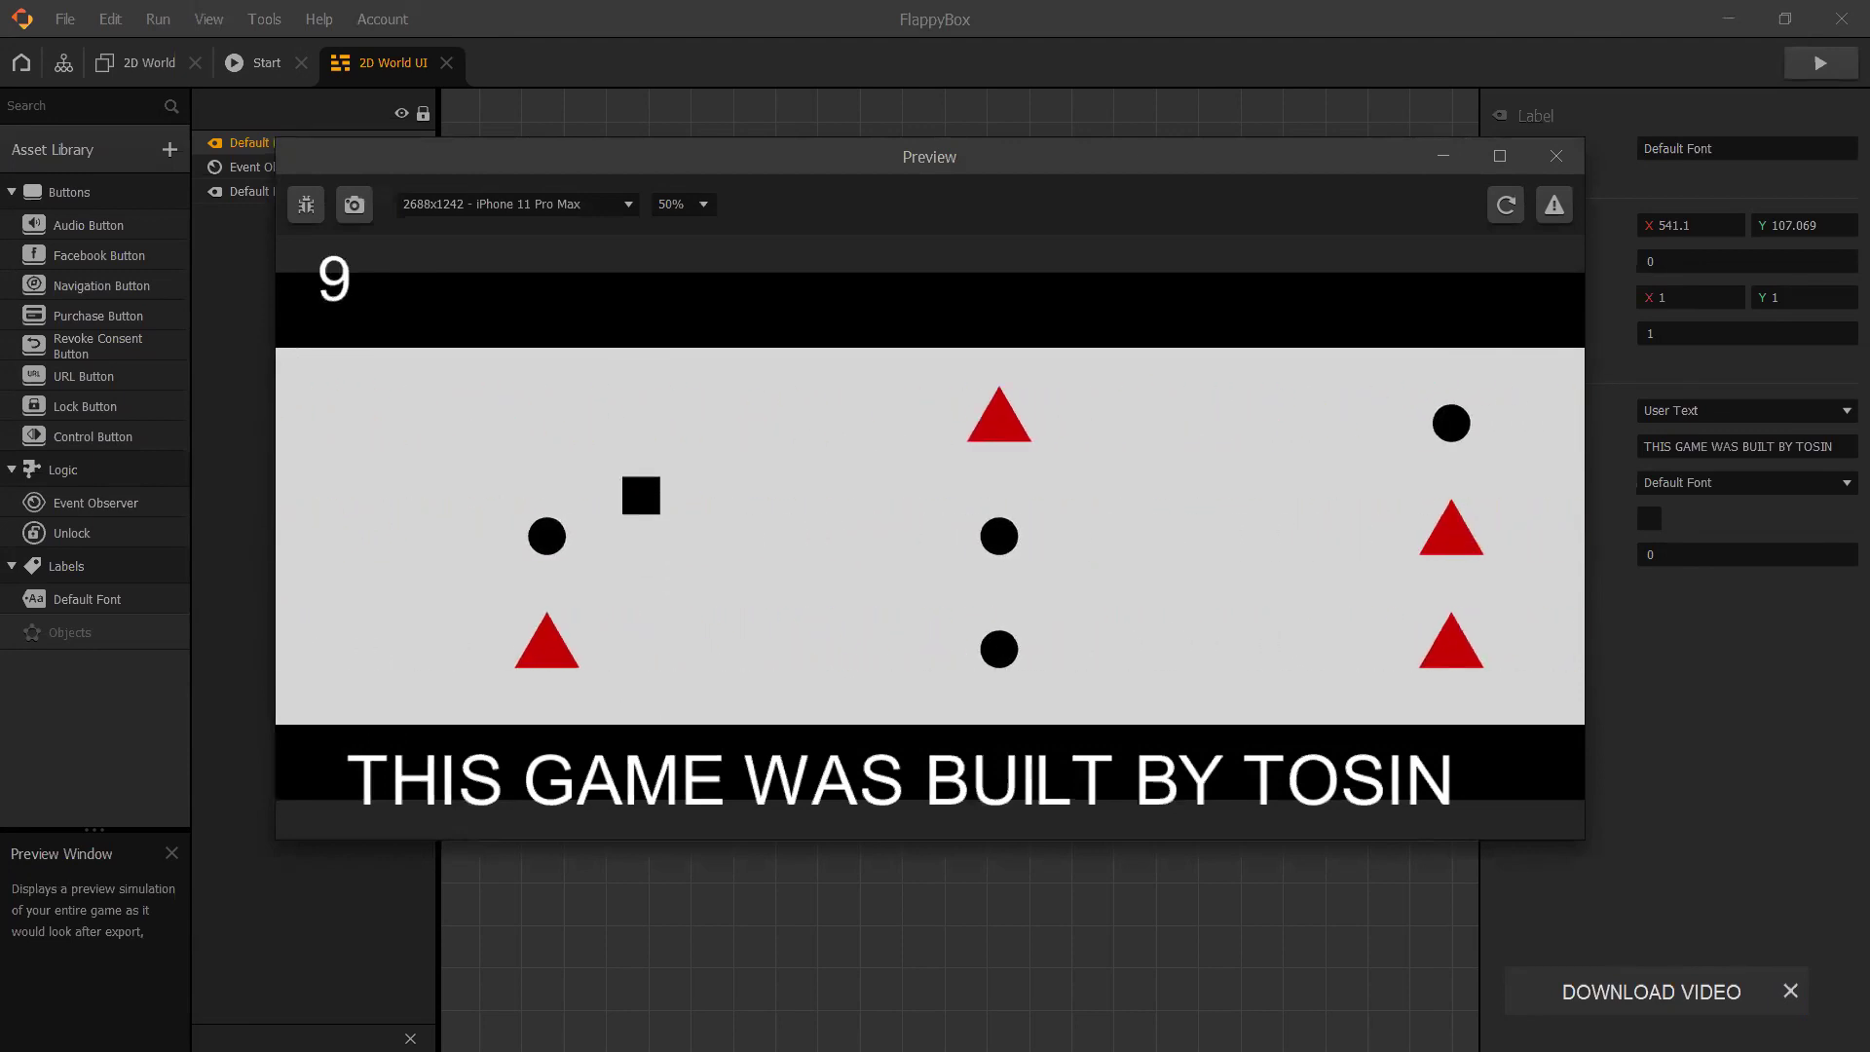
click(989, 651)
click(990, 650)
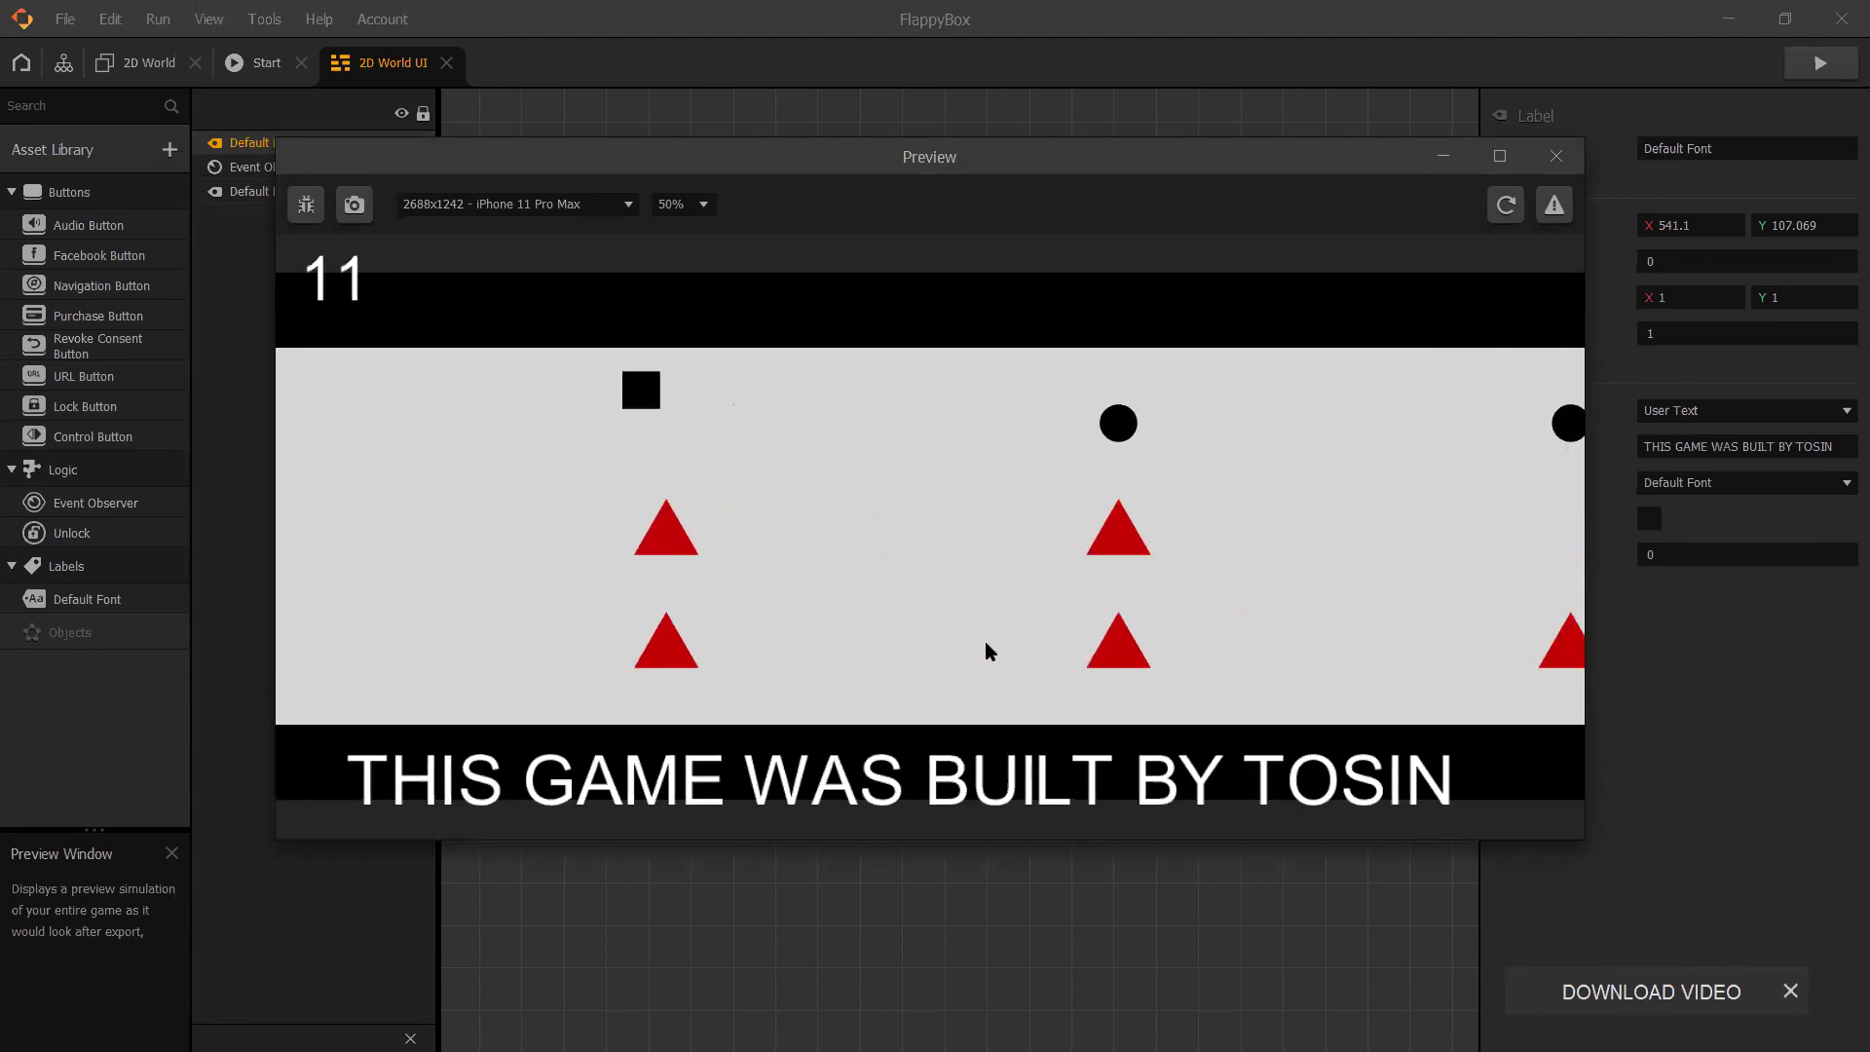
click(990, 651)
click(988, 650)
click(986, 642)
click(986, 642)
click(990, 650)
click(989, 651)
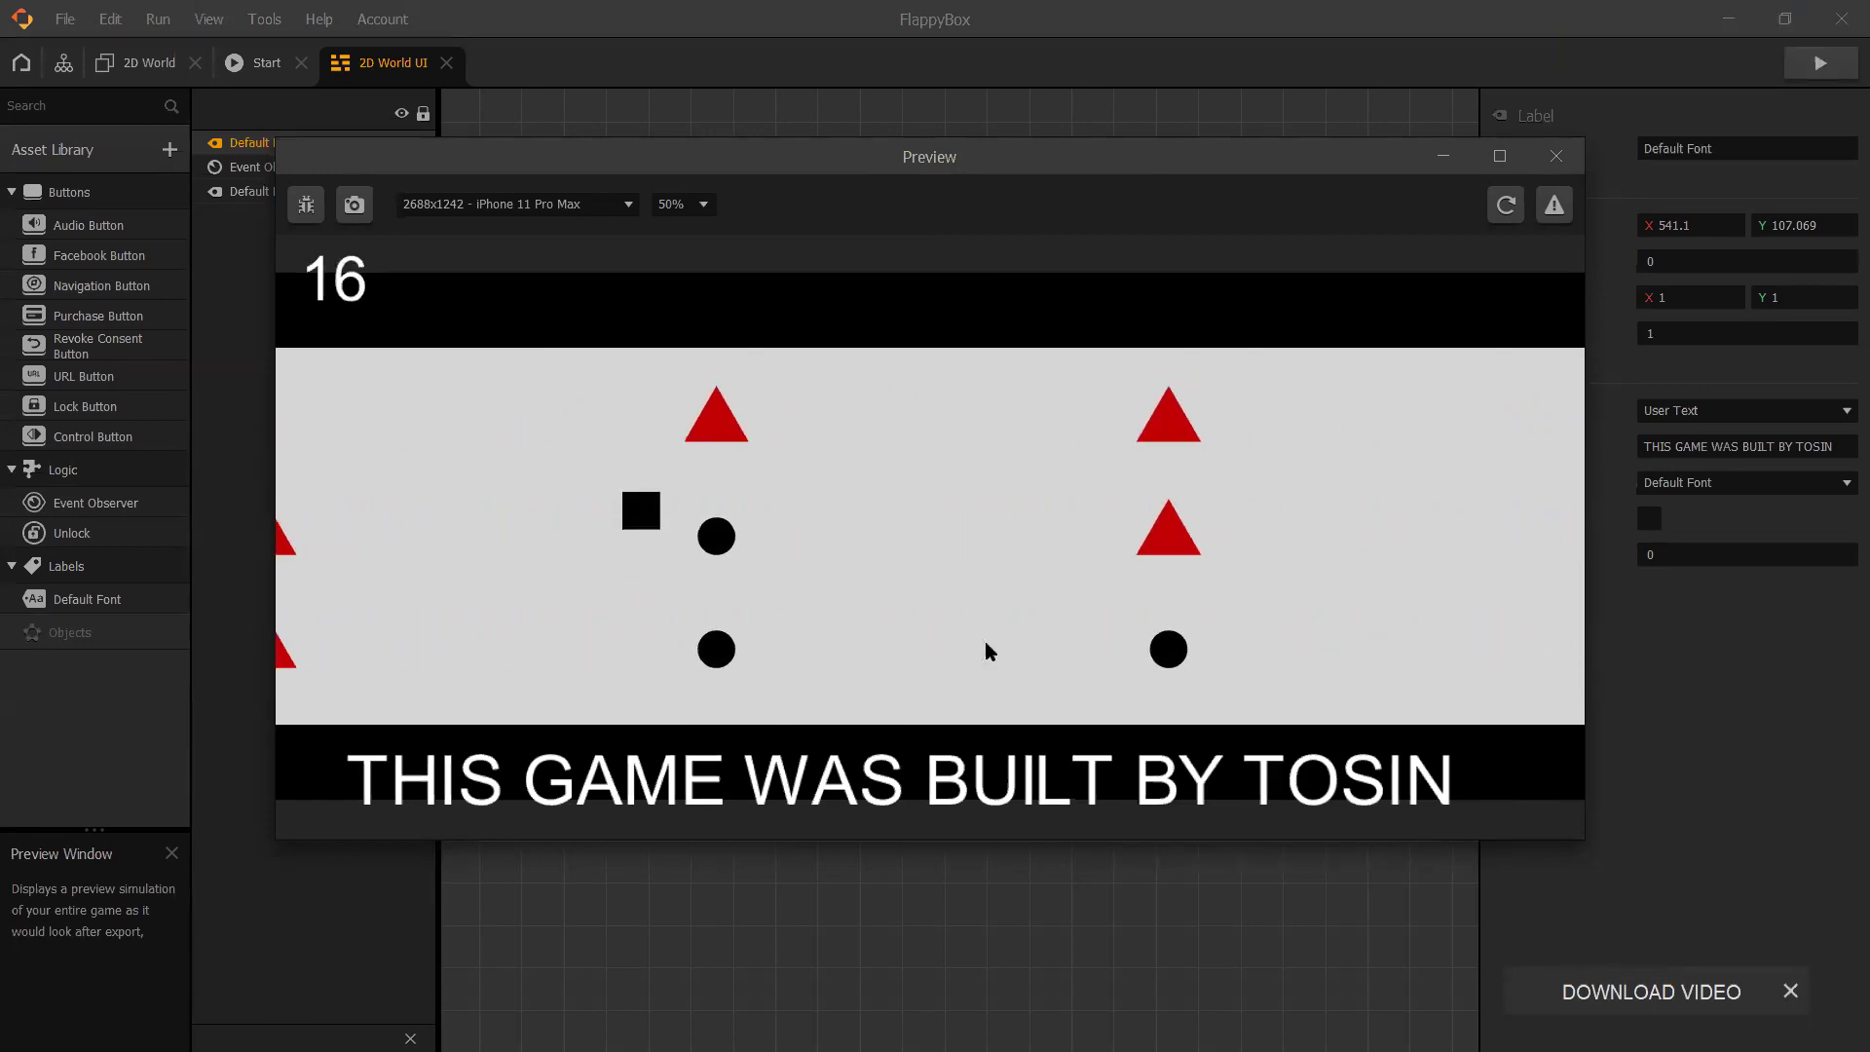
click(990, 650)
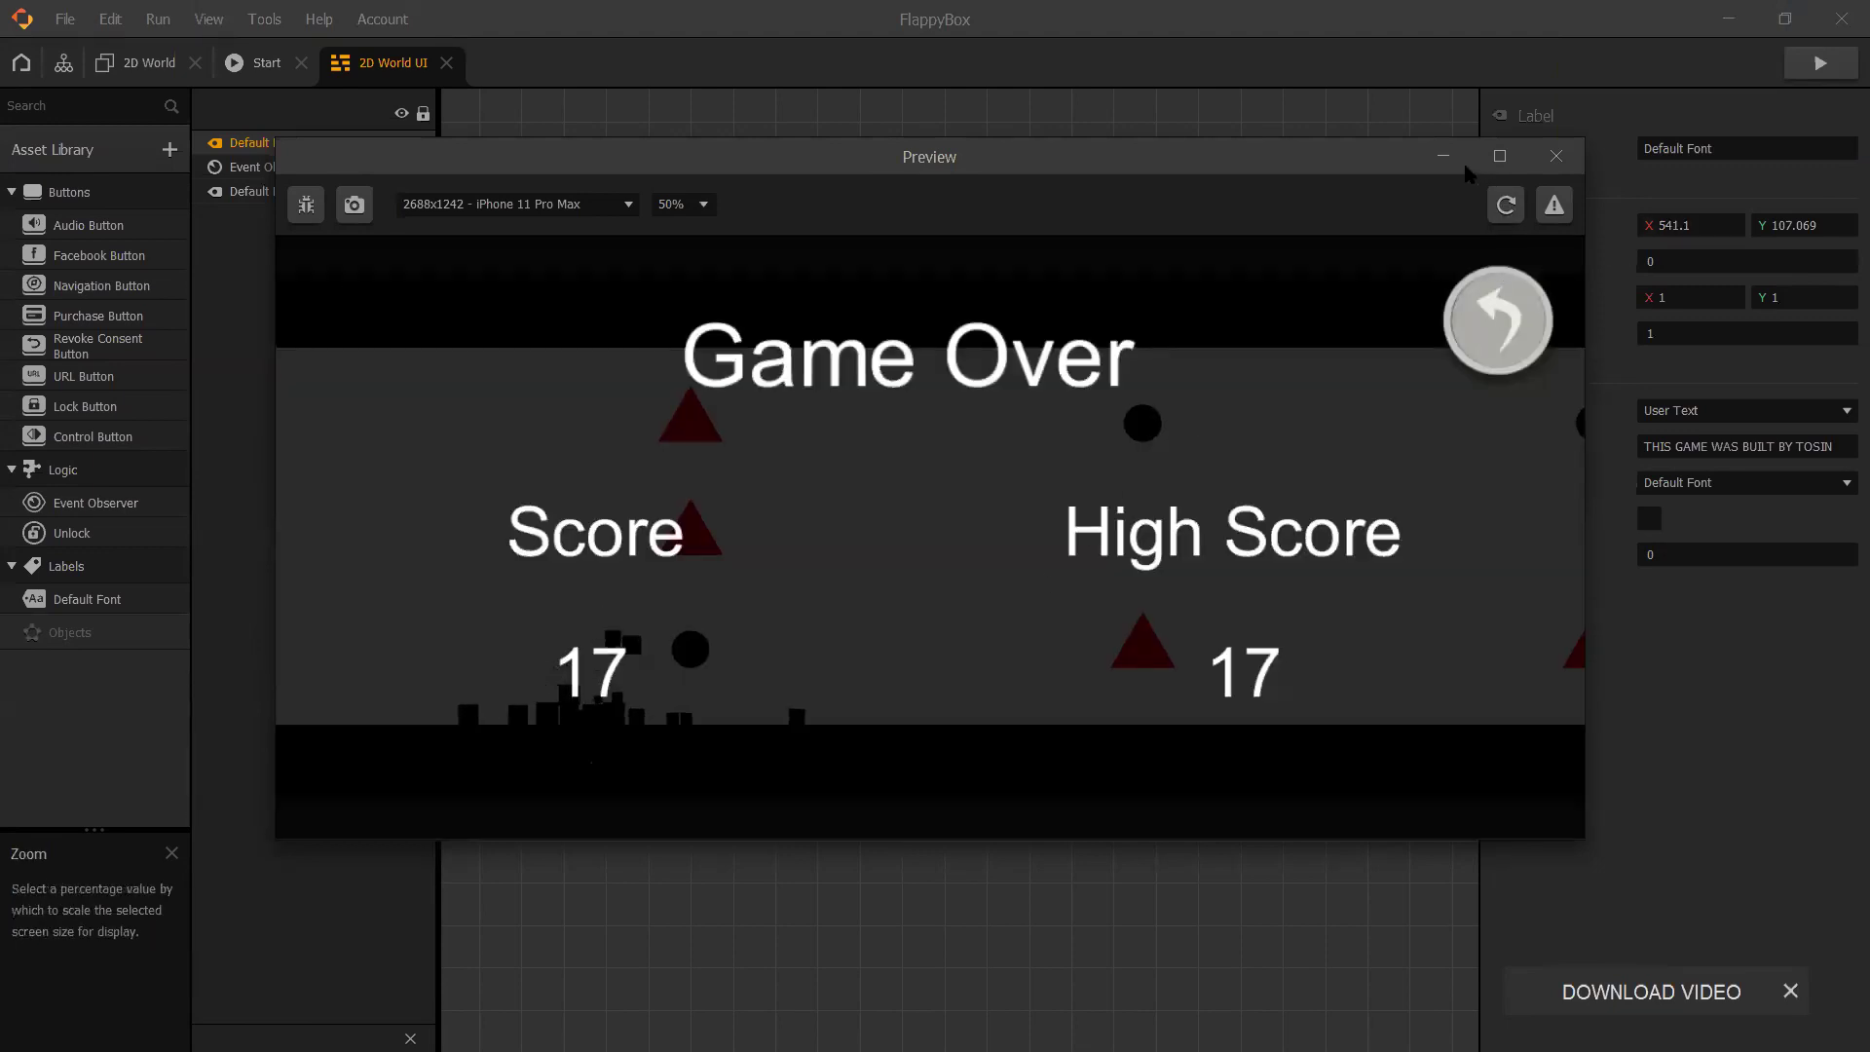
- Replay from the Game Over screen, restart the preview for another round, and minimize the preview
click(1471, 314)
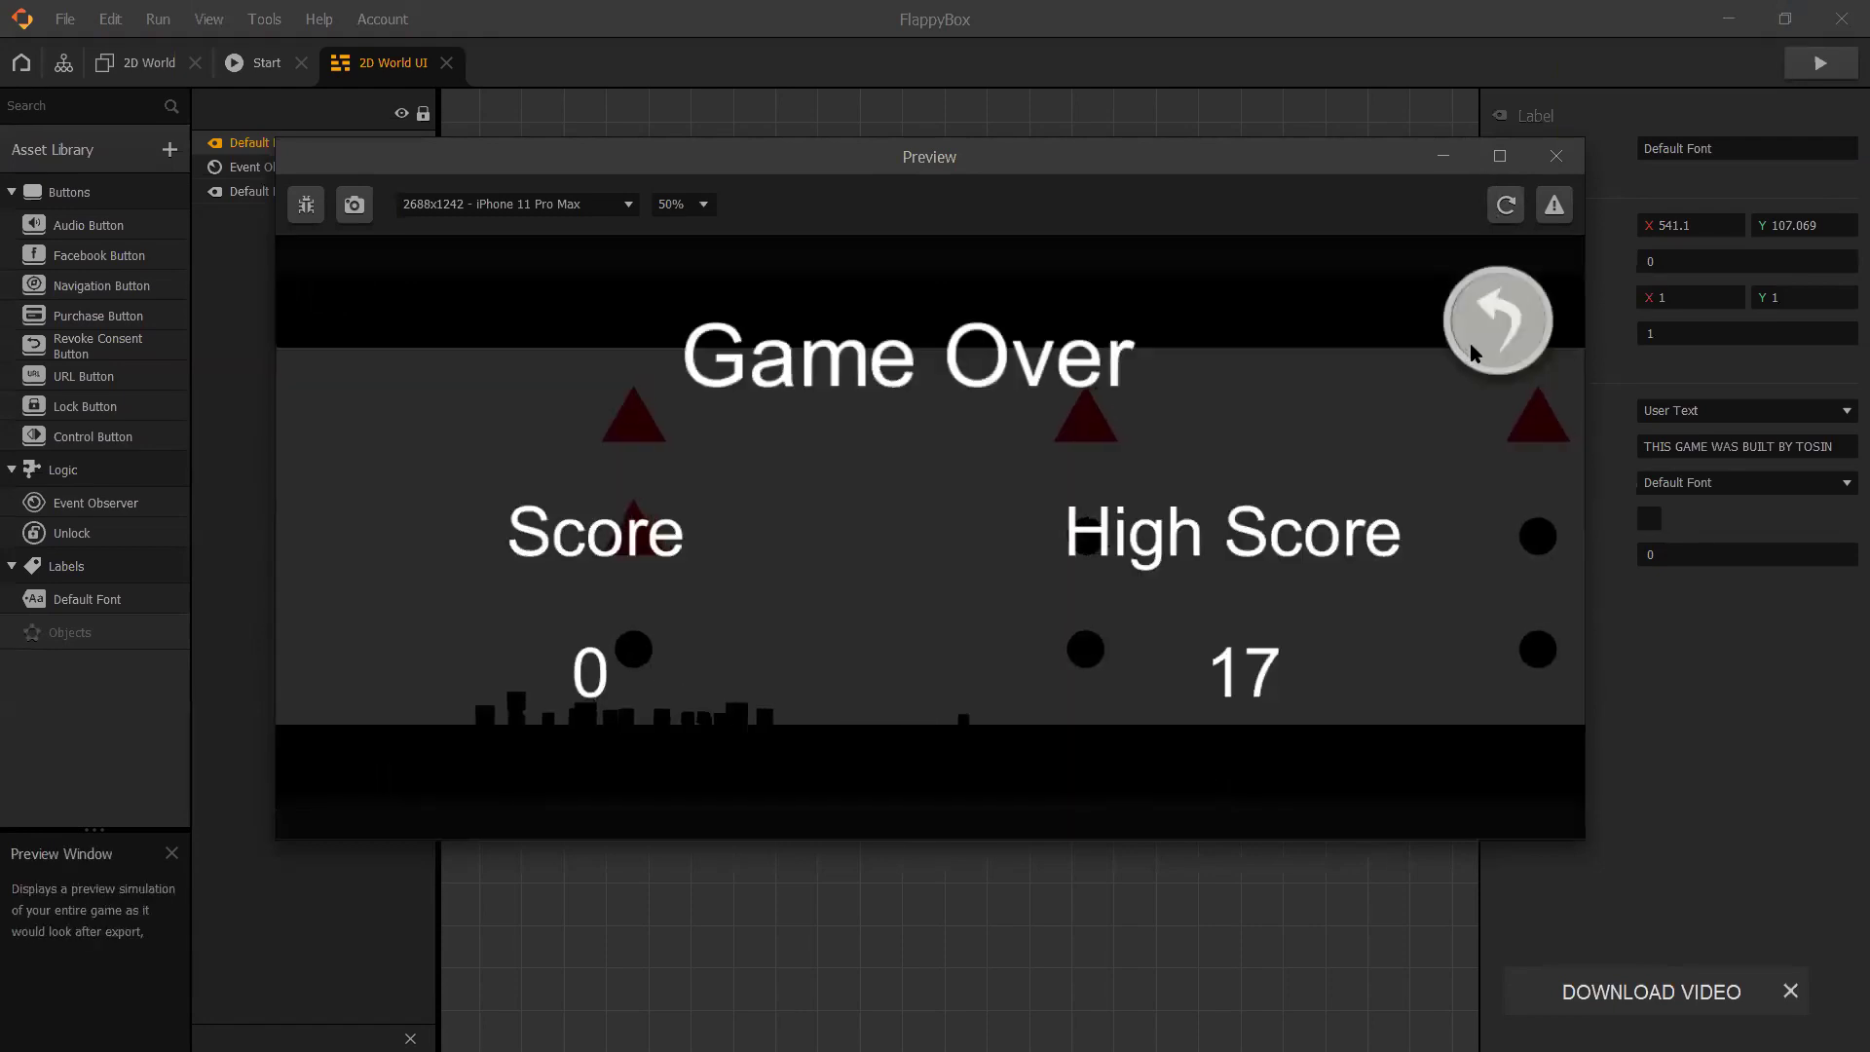
click(1506, 205)
click(1313, 520)
click(1313, 520)
click(1313, 521)
click(1315, 524)
click(1315, 524)
click(1315, 524)
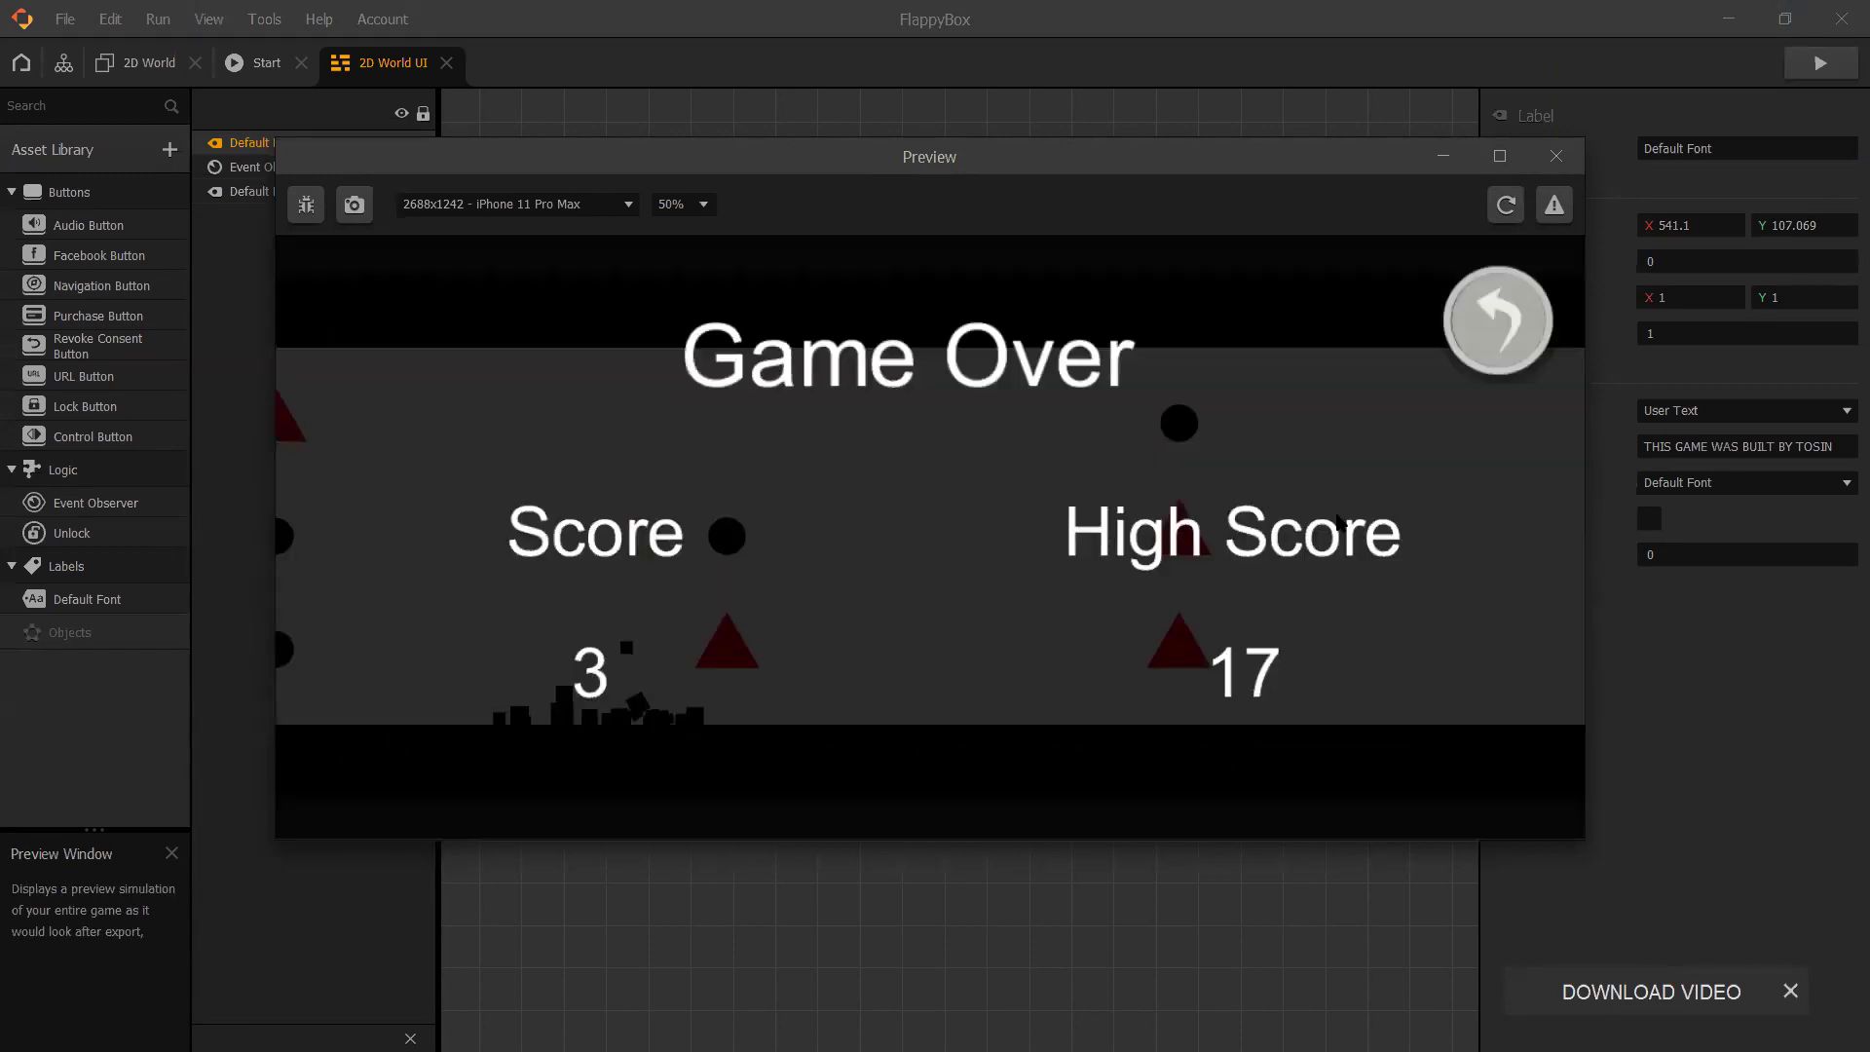
click(1443, 157)
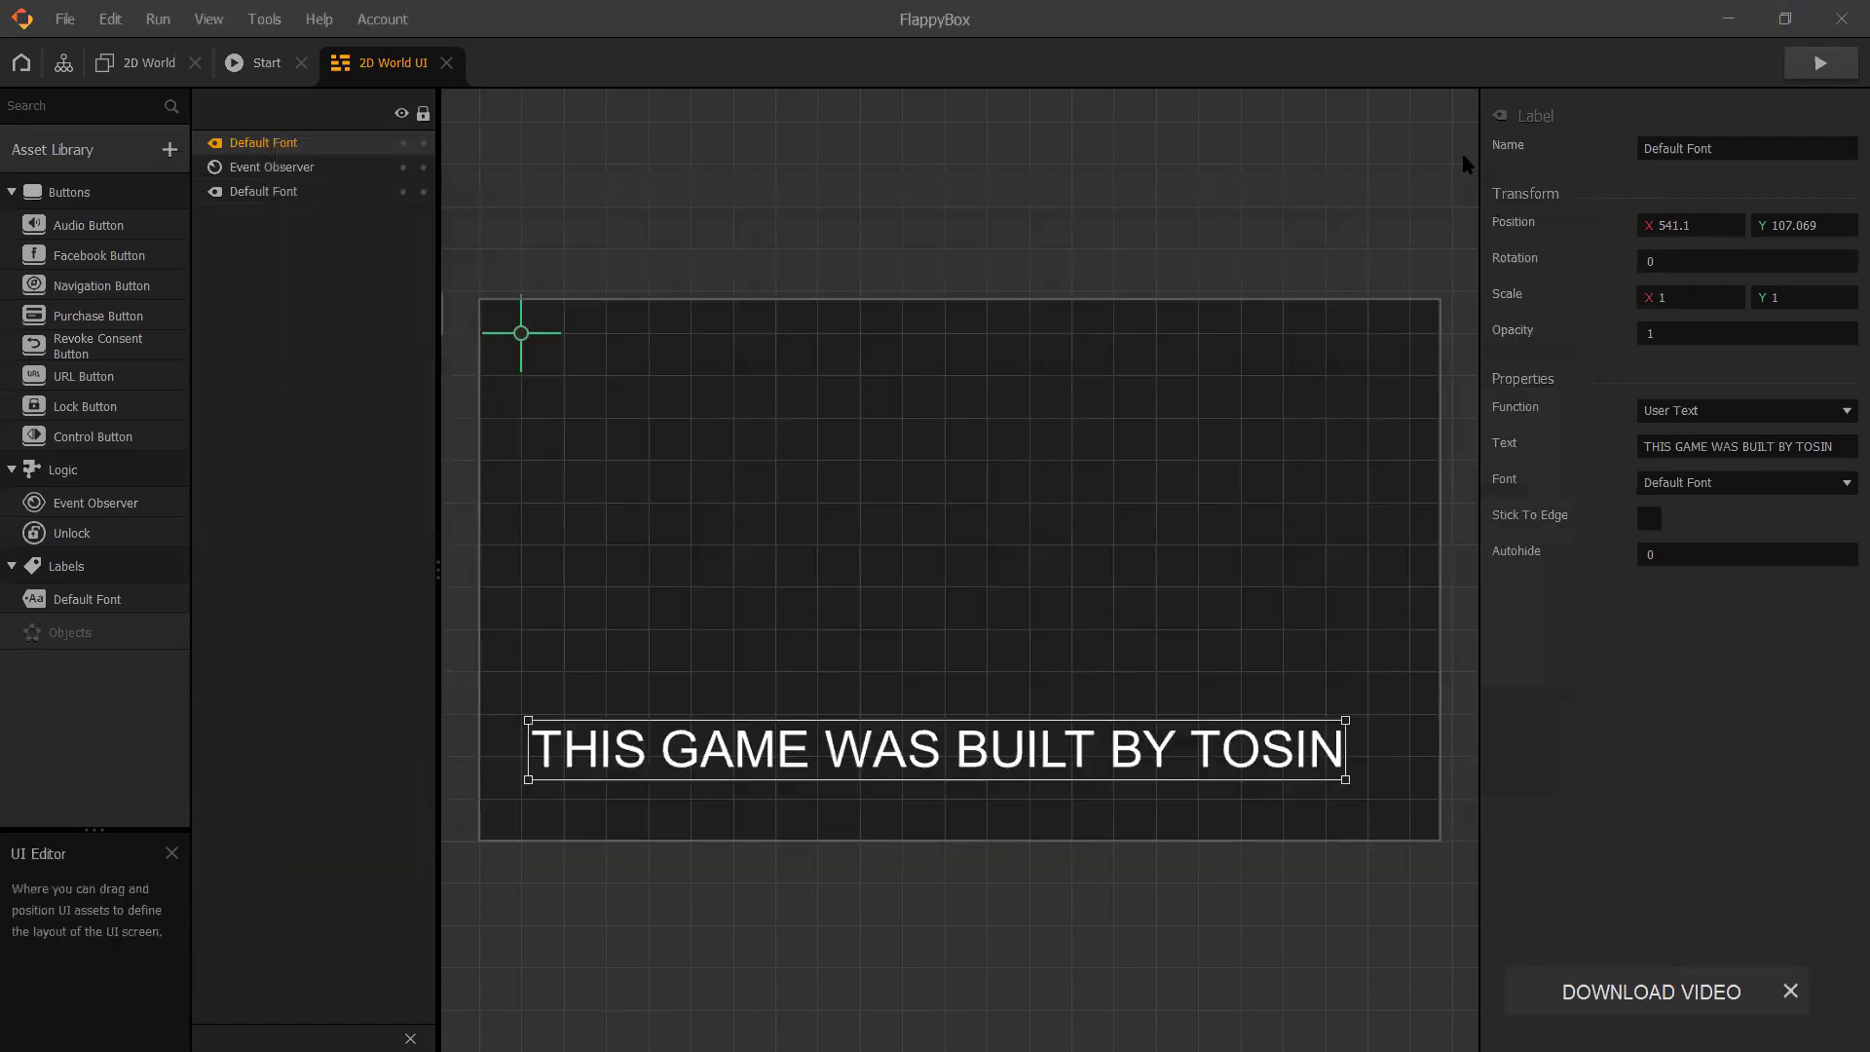
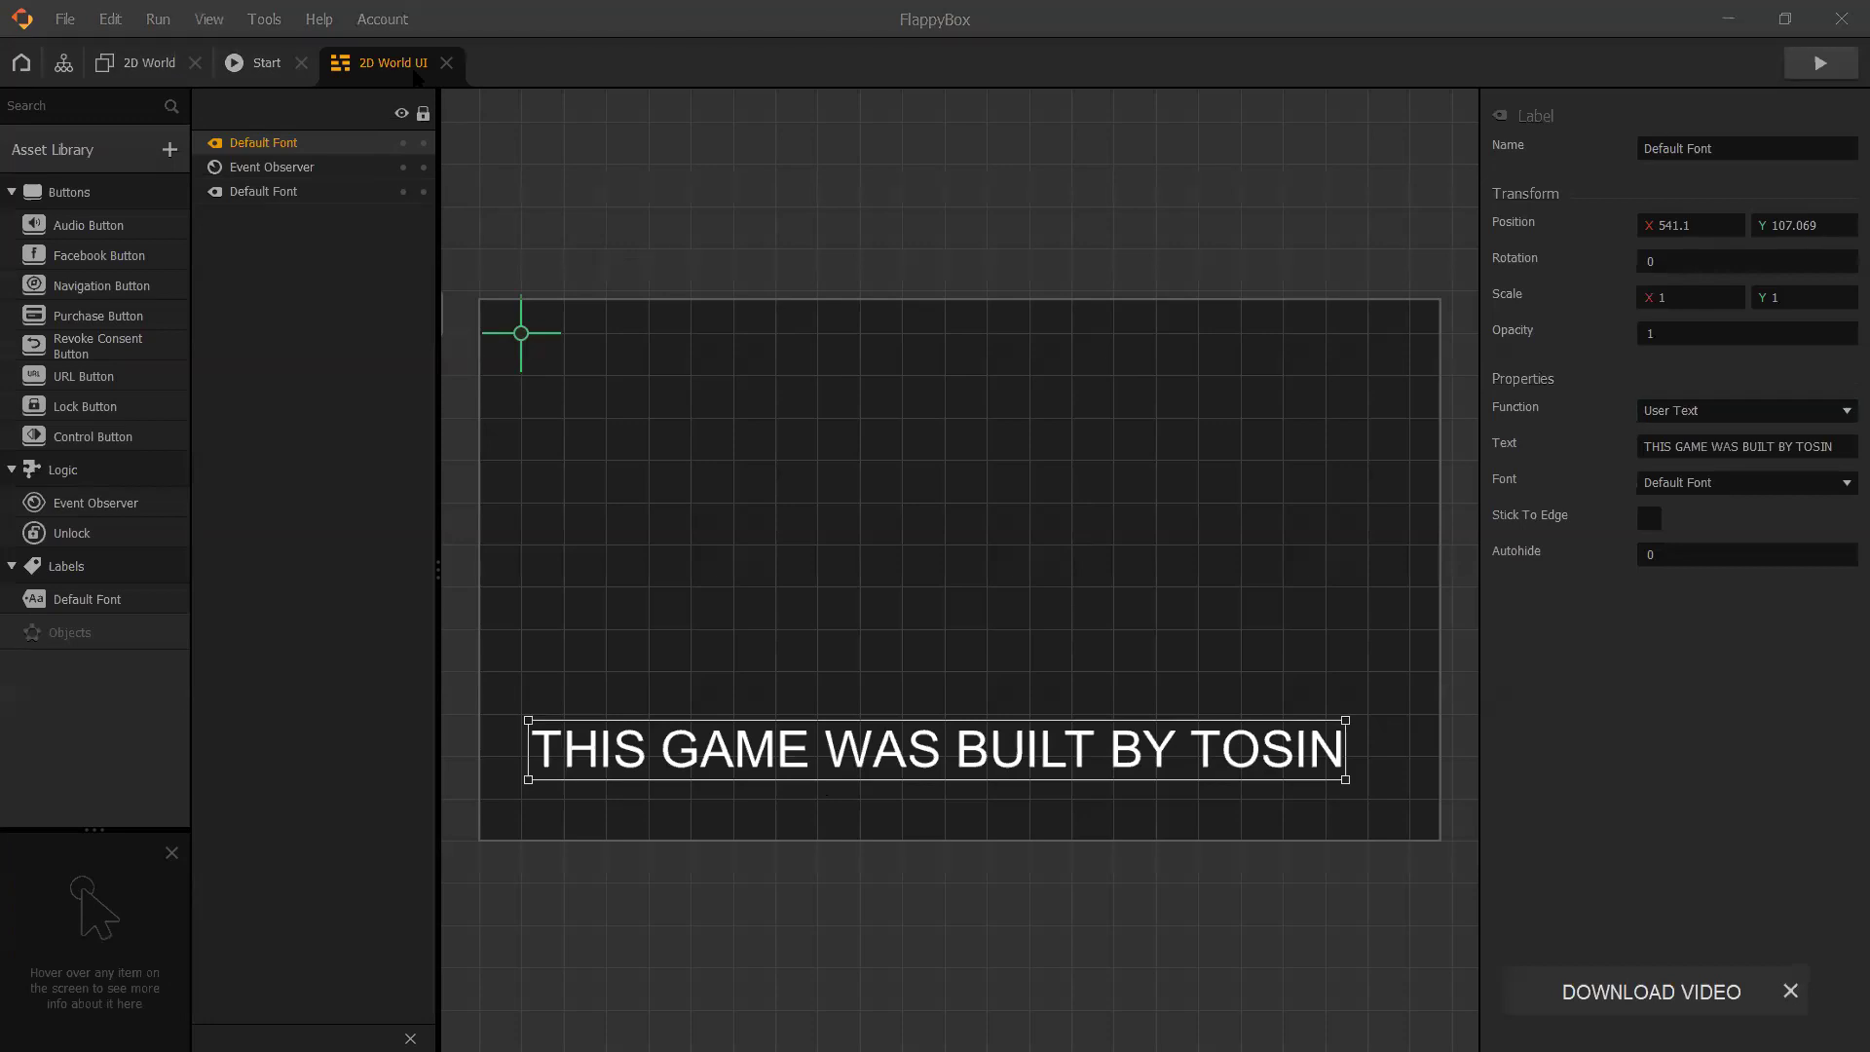
- Preview the game from the 2D World scene, replay from the Game Over screen, and close the preview when the round ends
click(142, 64)
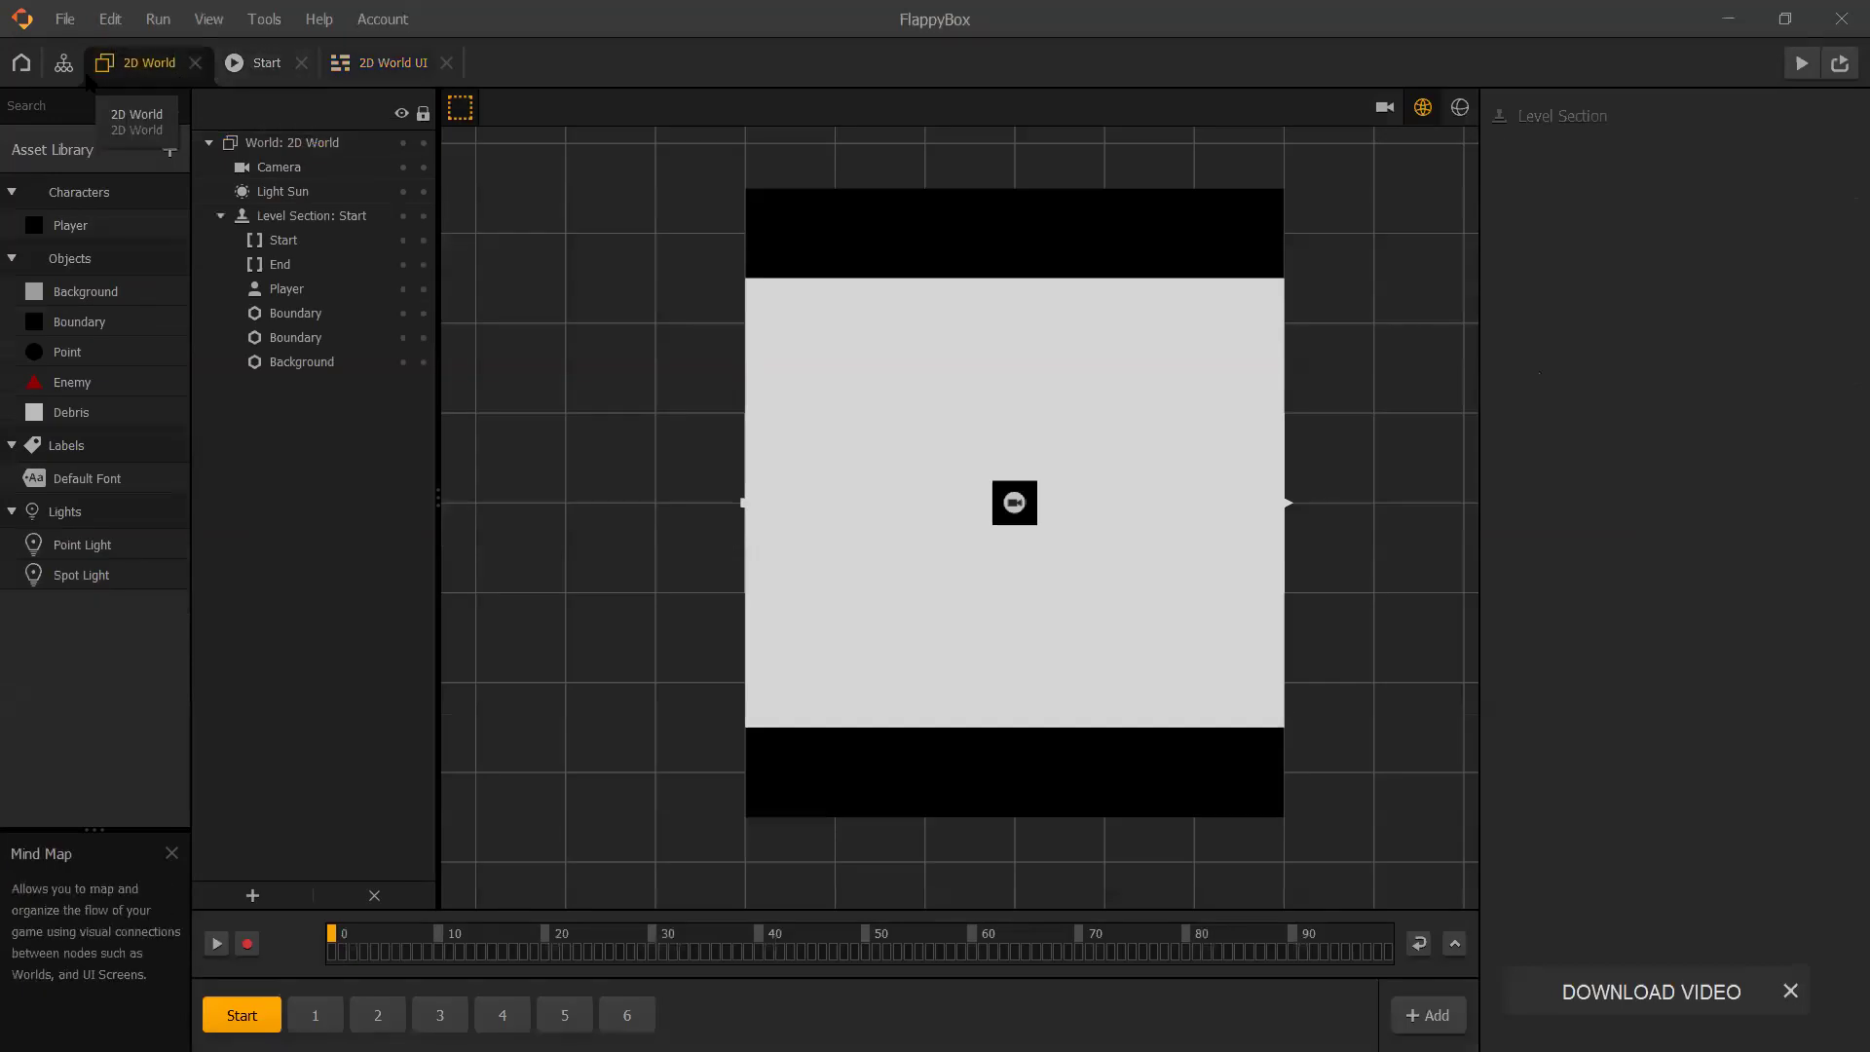
click(1803, 64)
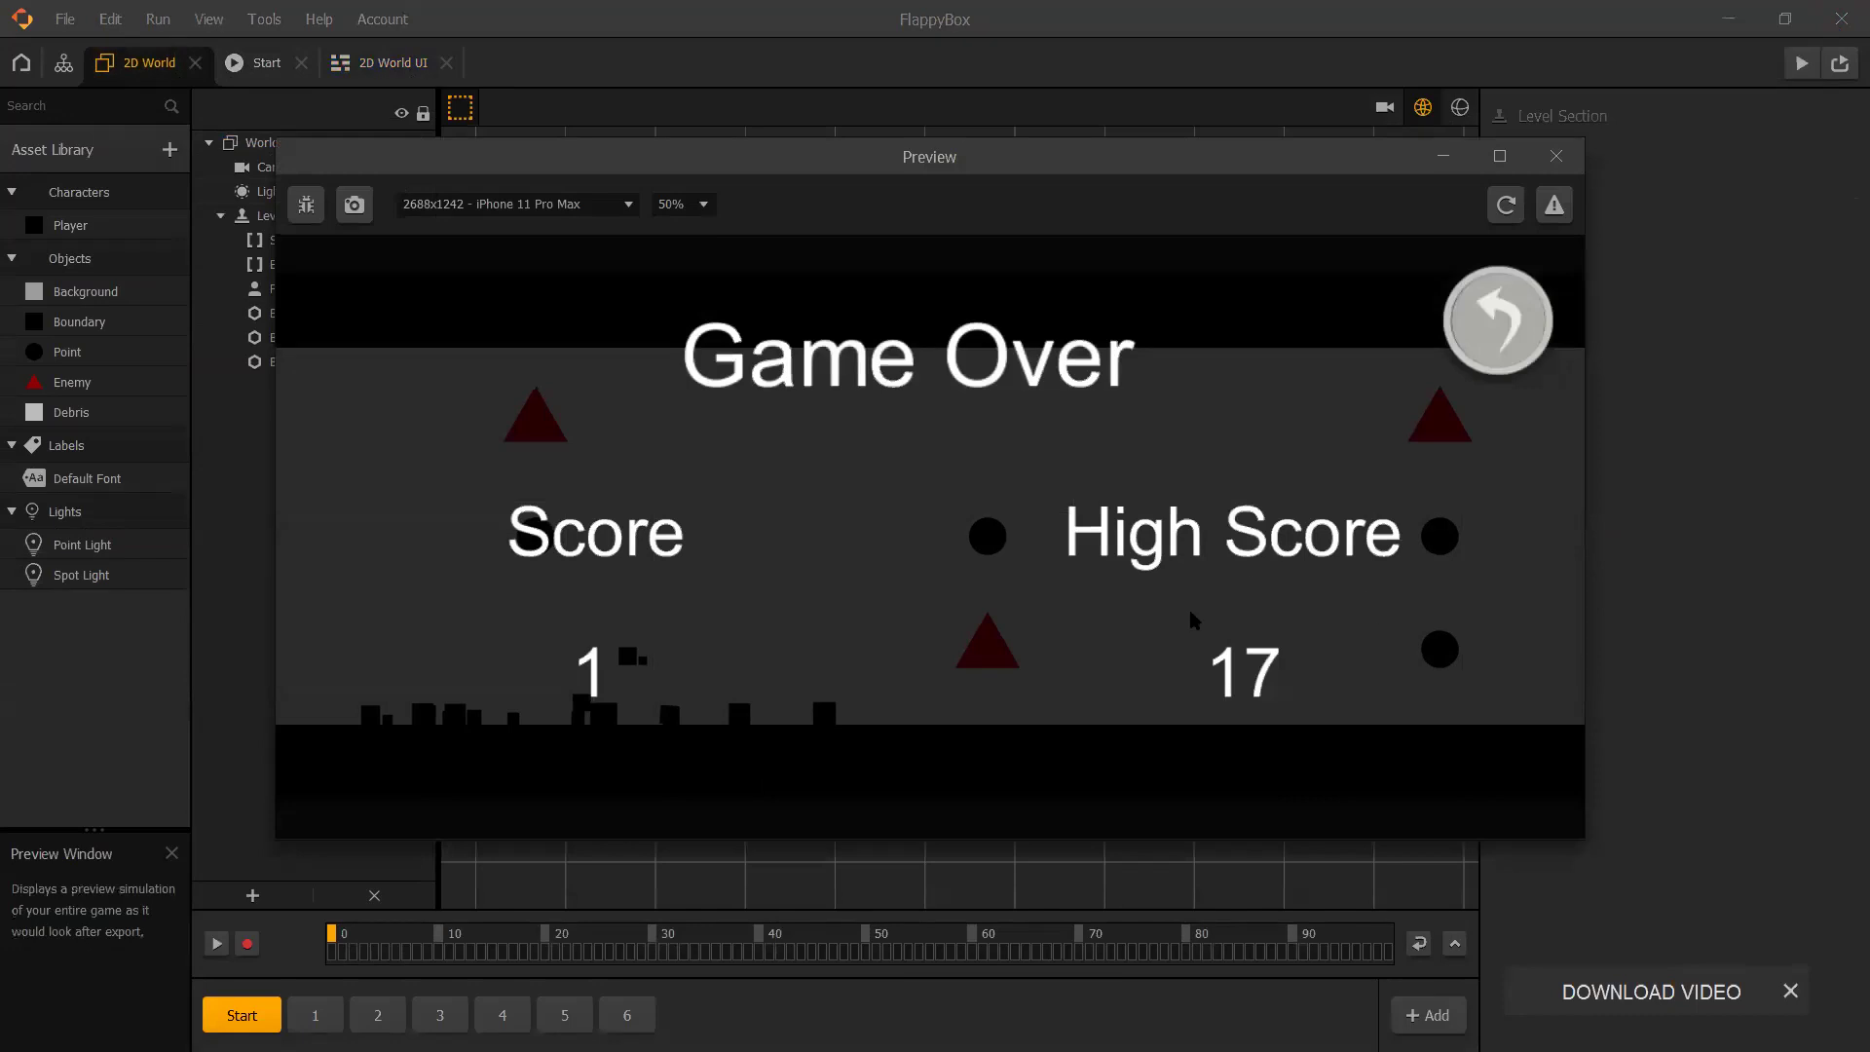
click(1500, 304)
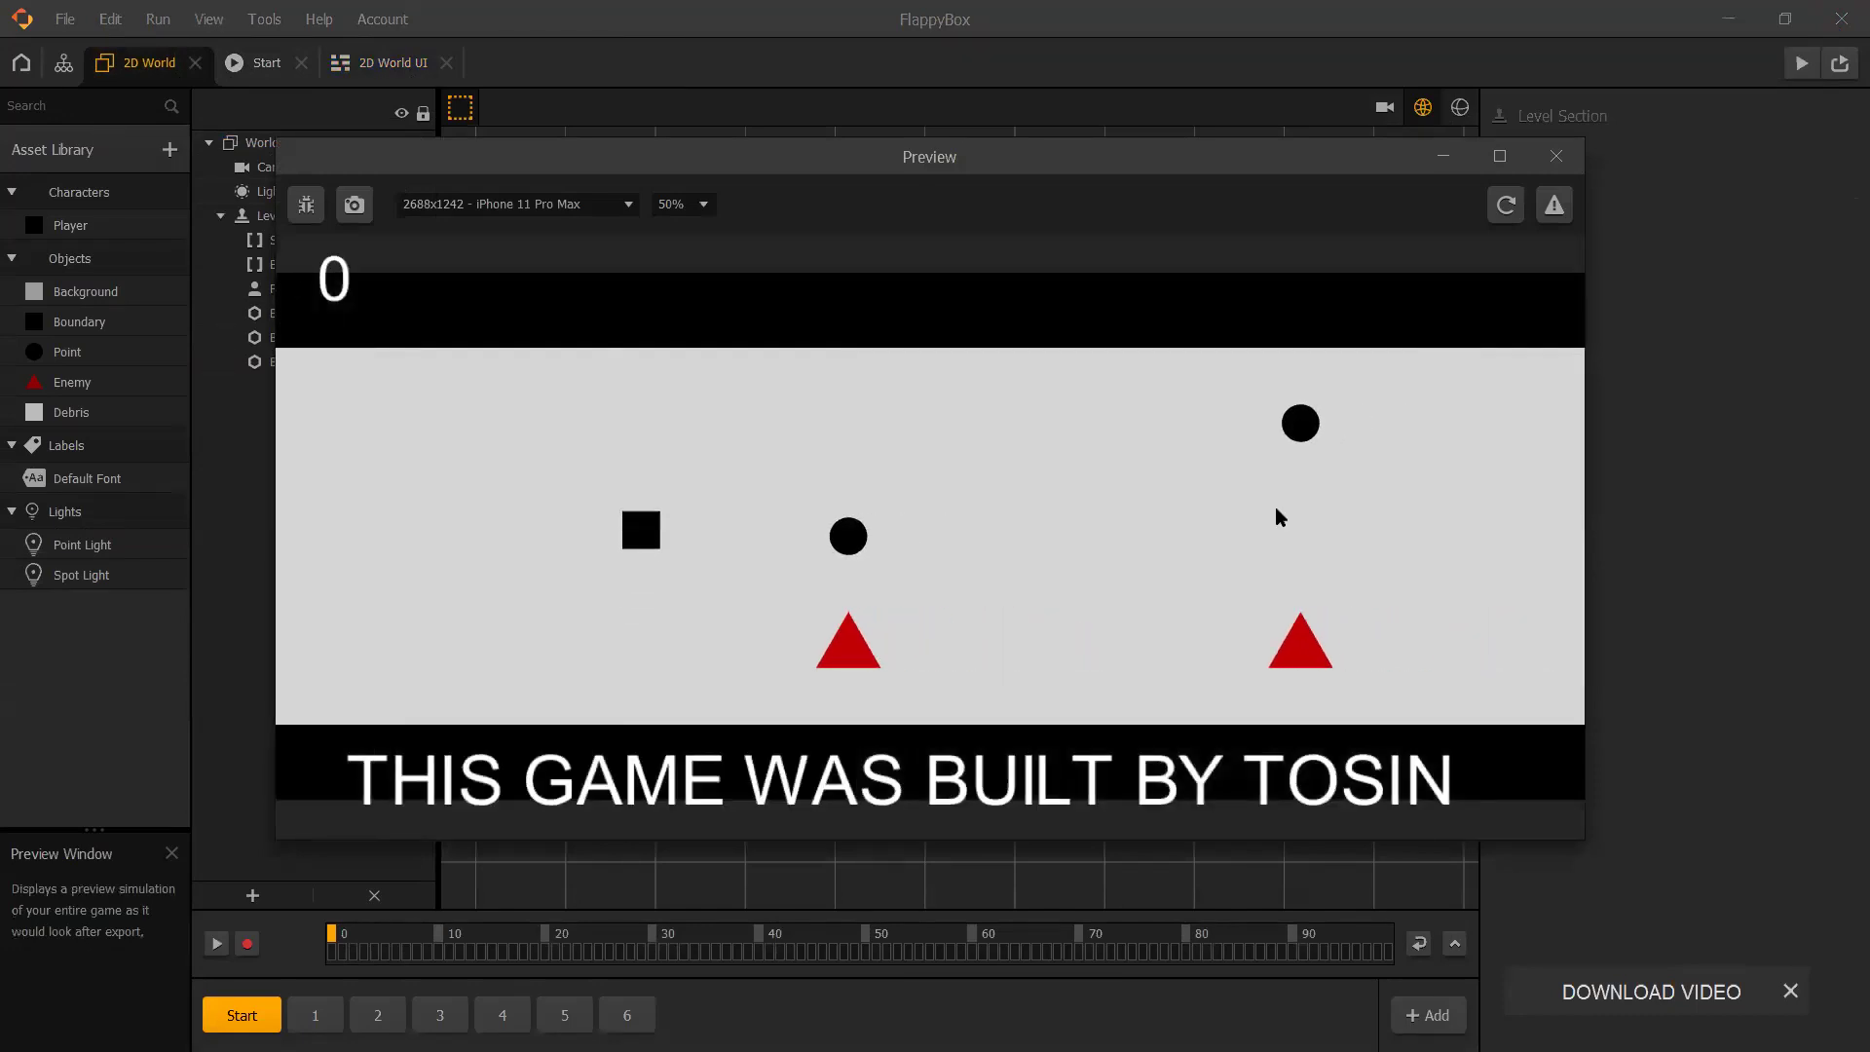
click(1274, 577)
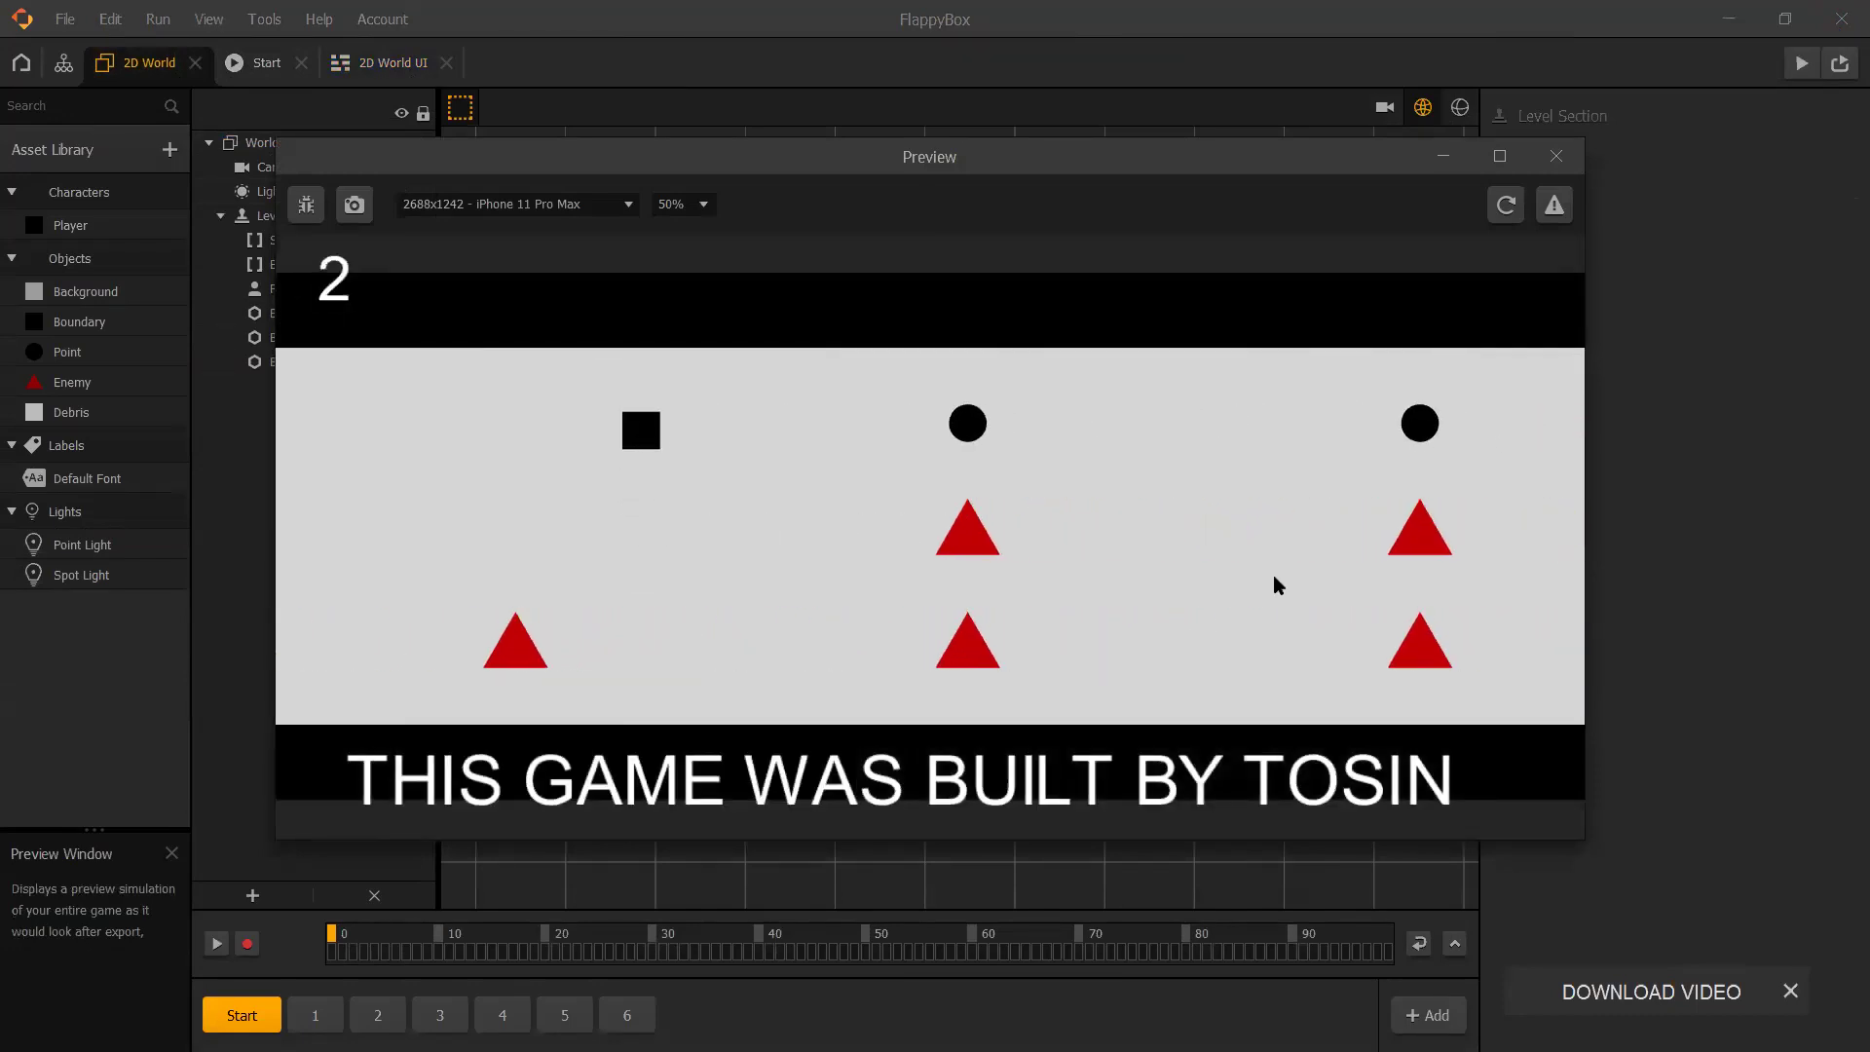
click(1272, 574)
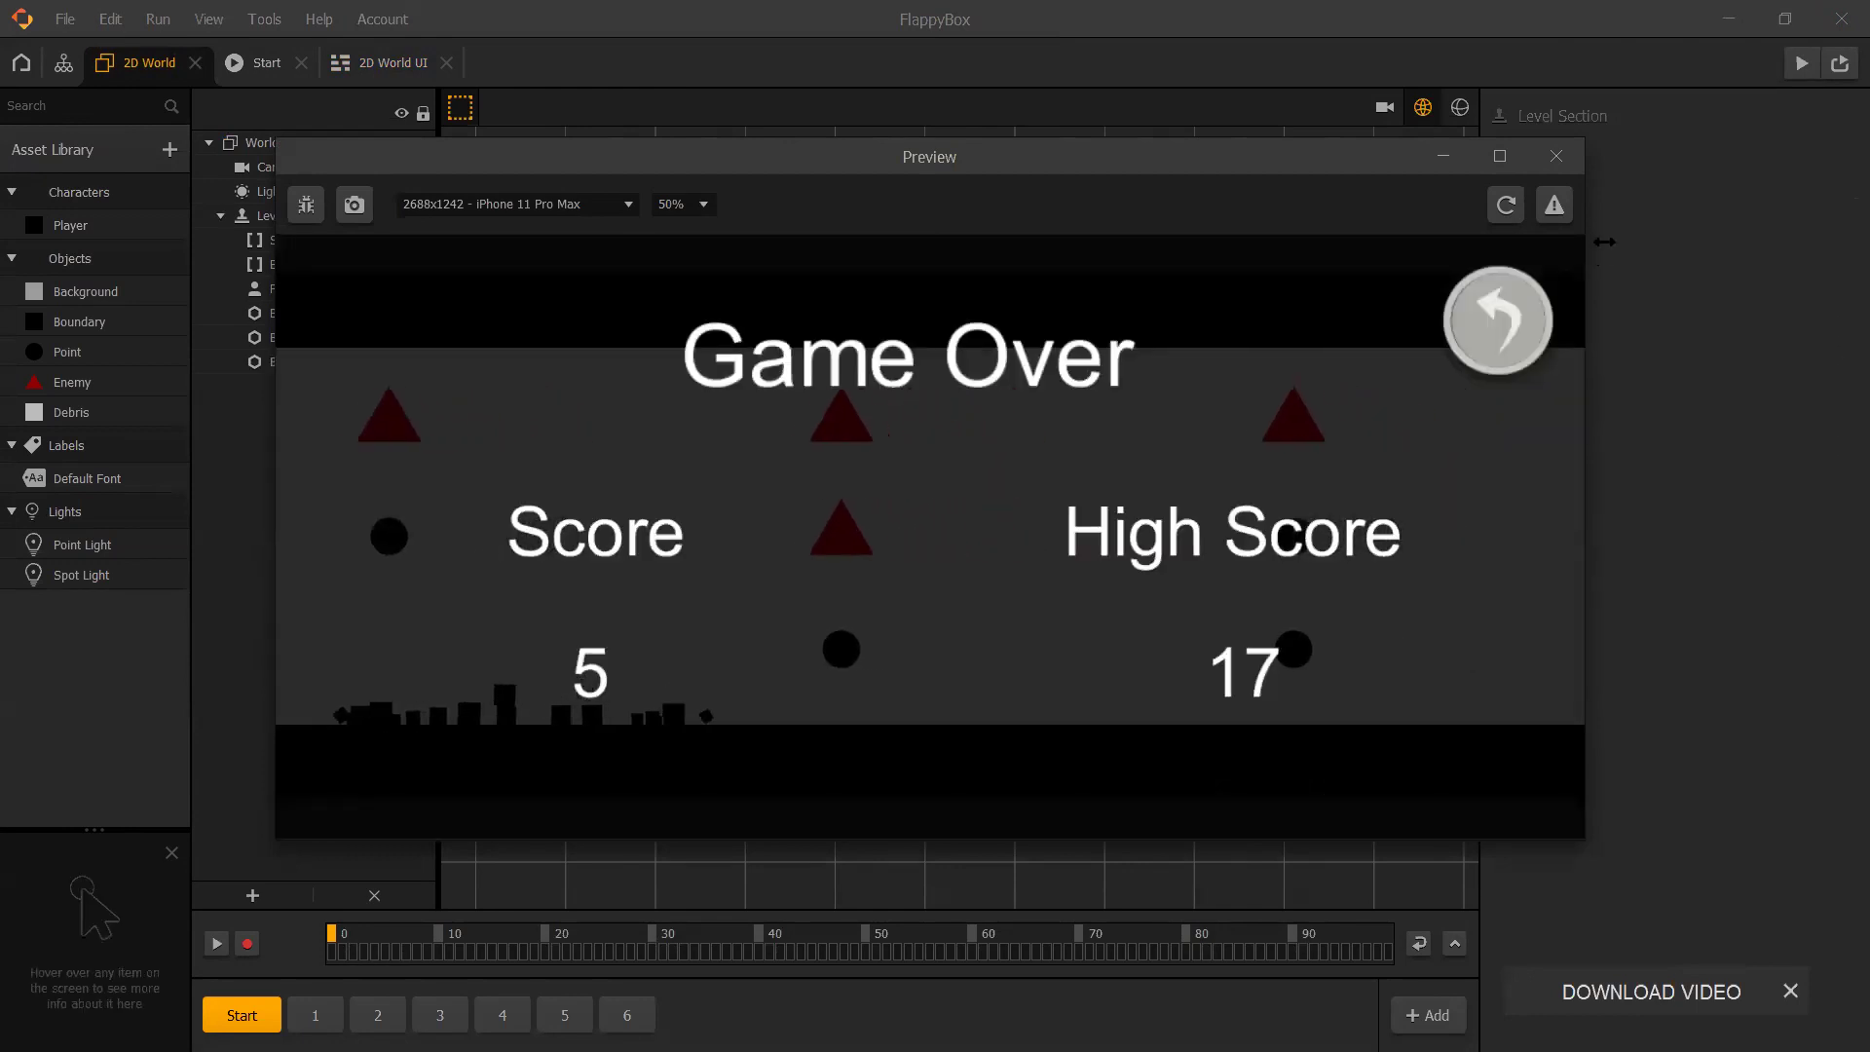
click(1557, 157)
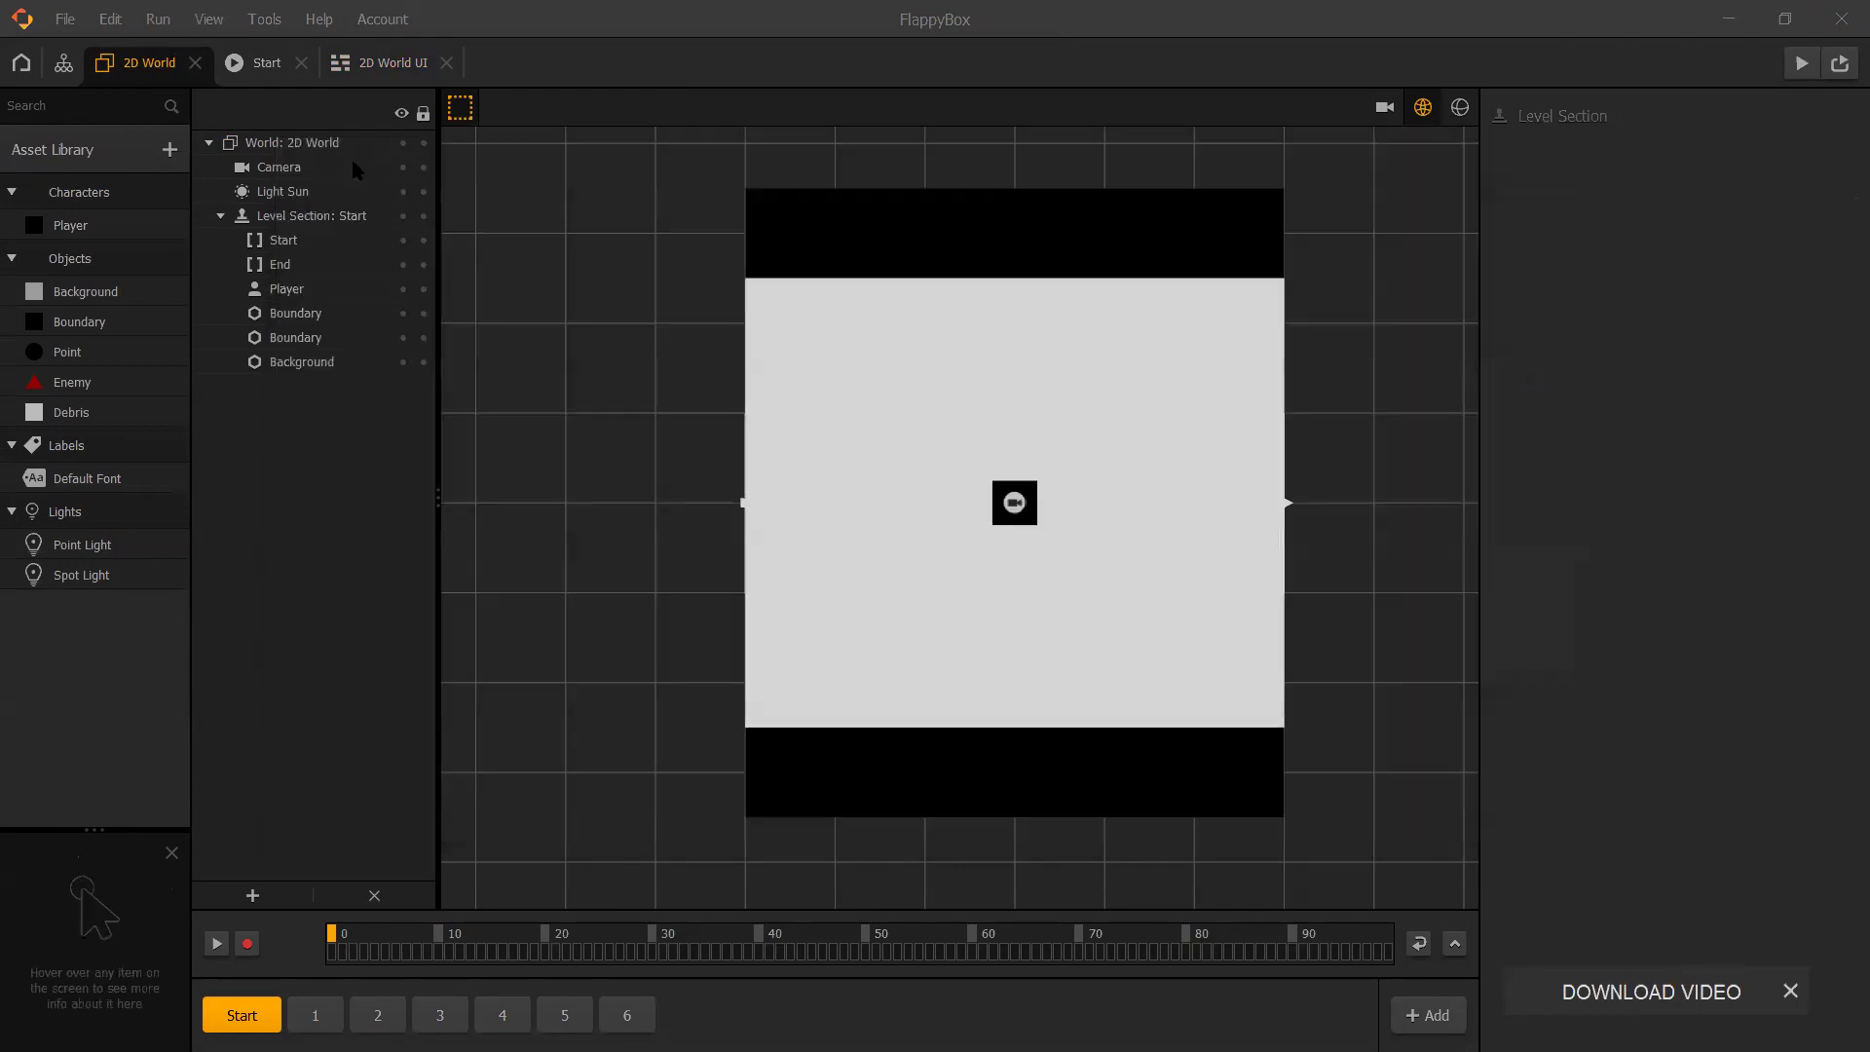
- Browse the available game templates on the home page down to Flappy Box
click(20, 64)
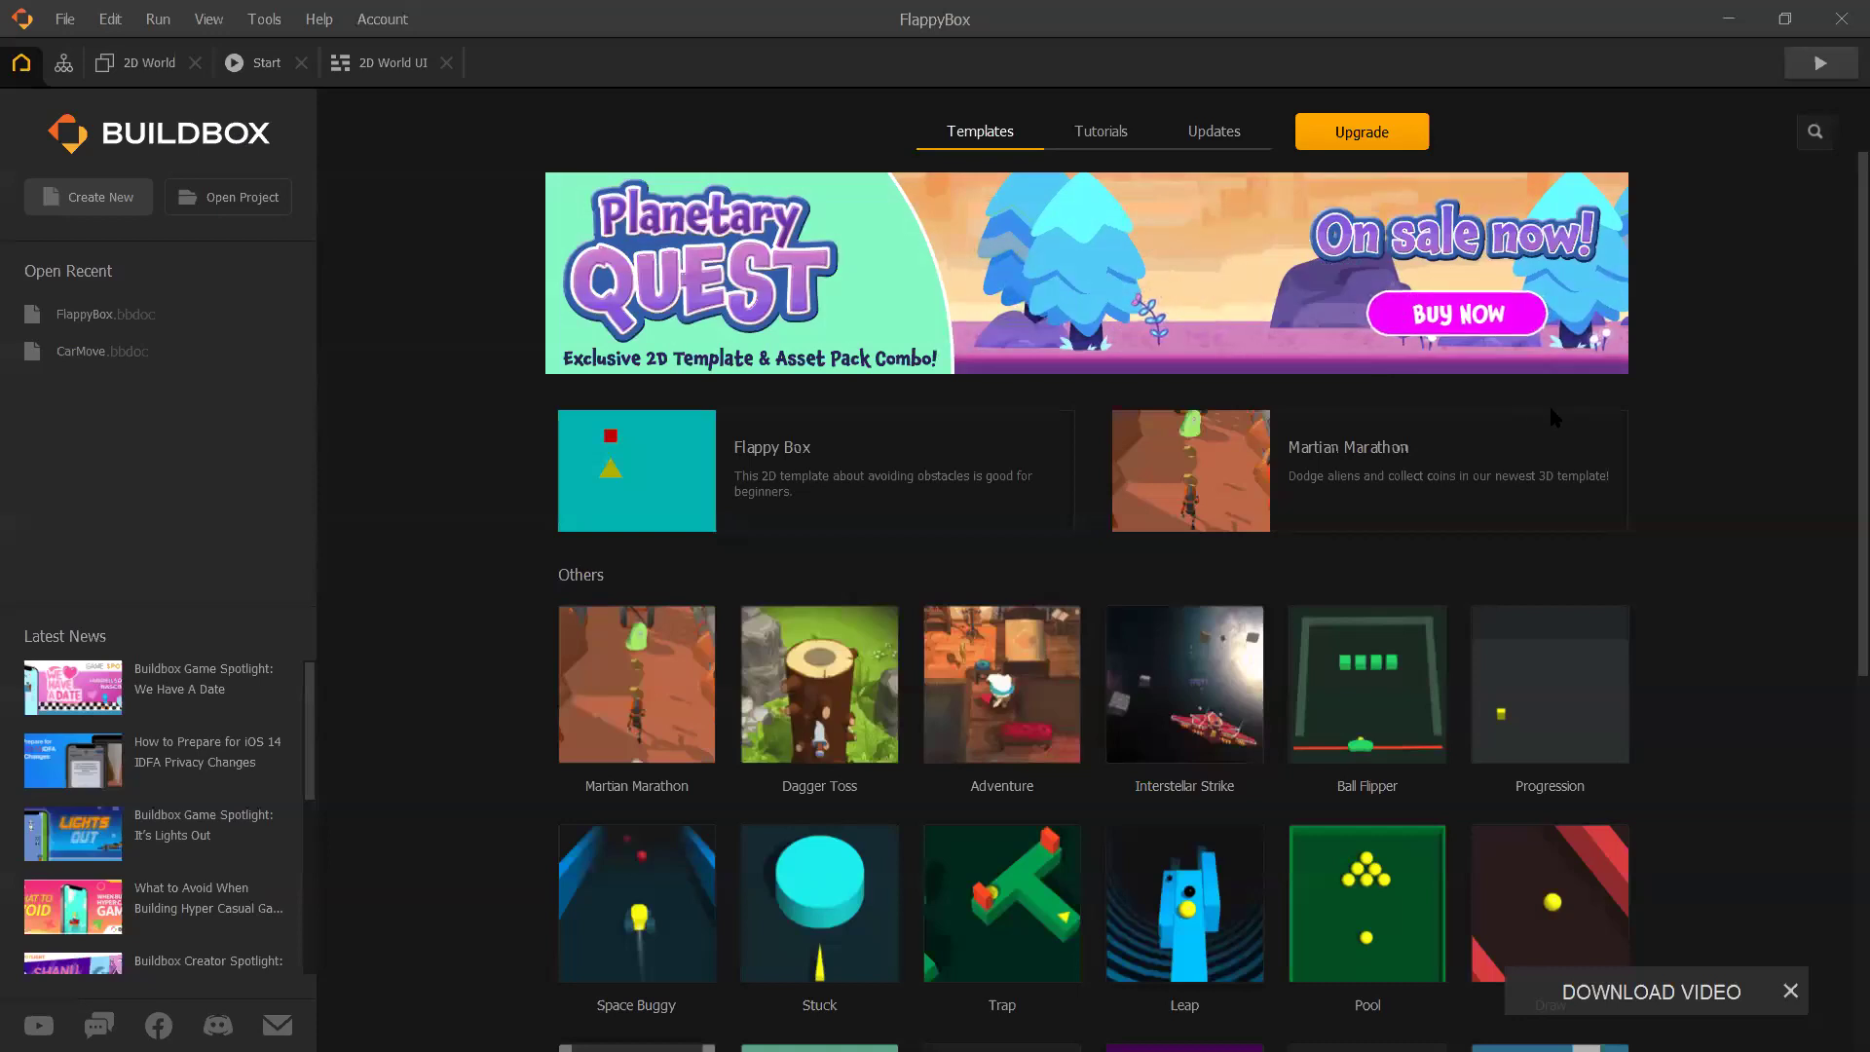
scroll(1550, 409, down, 5)
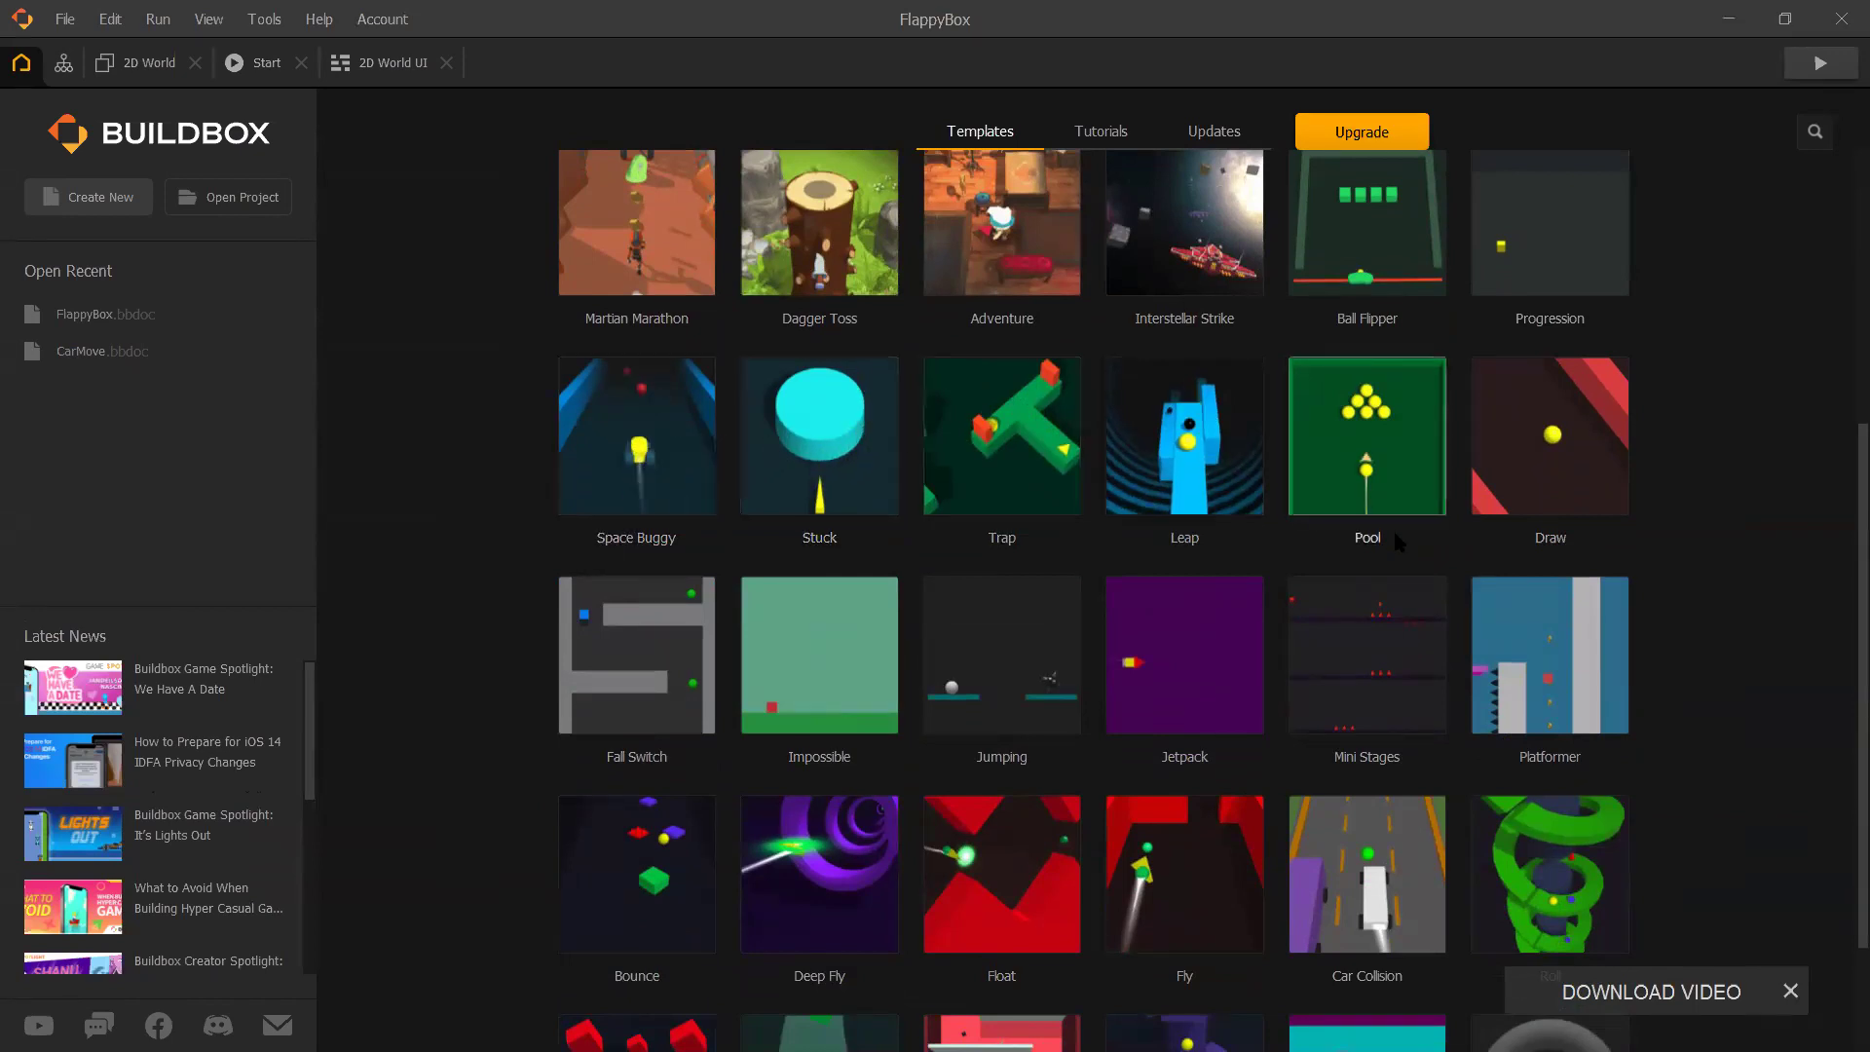
scroll(1396, 540, down, 2)
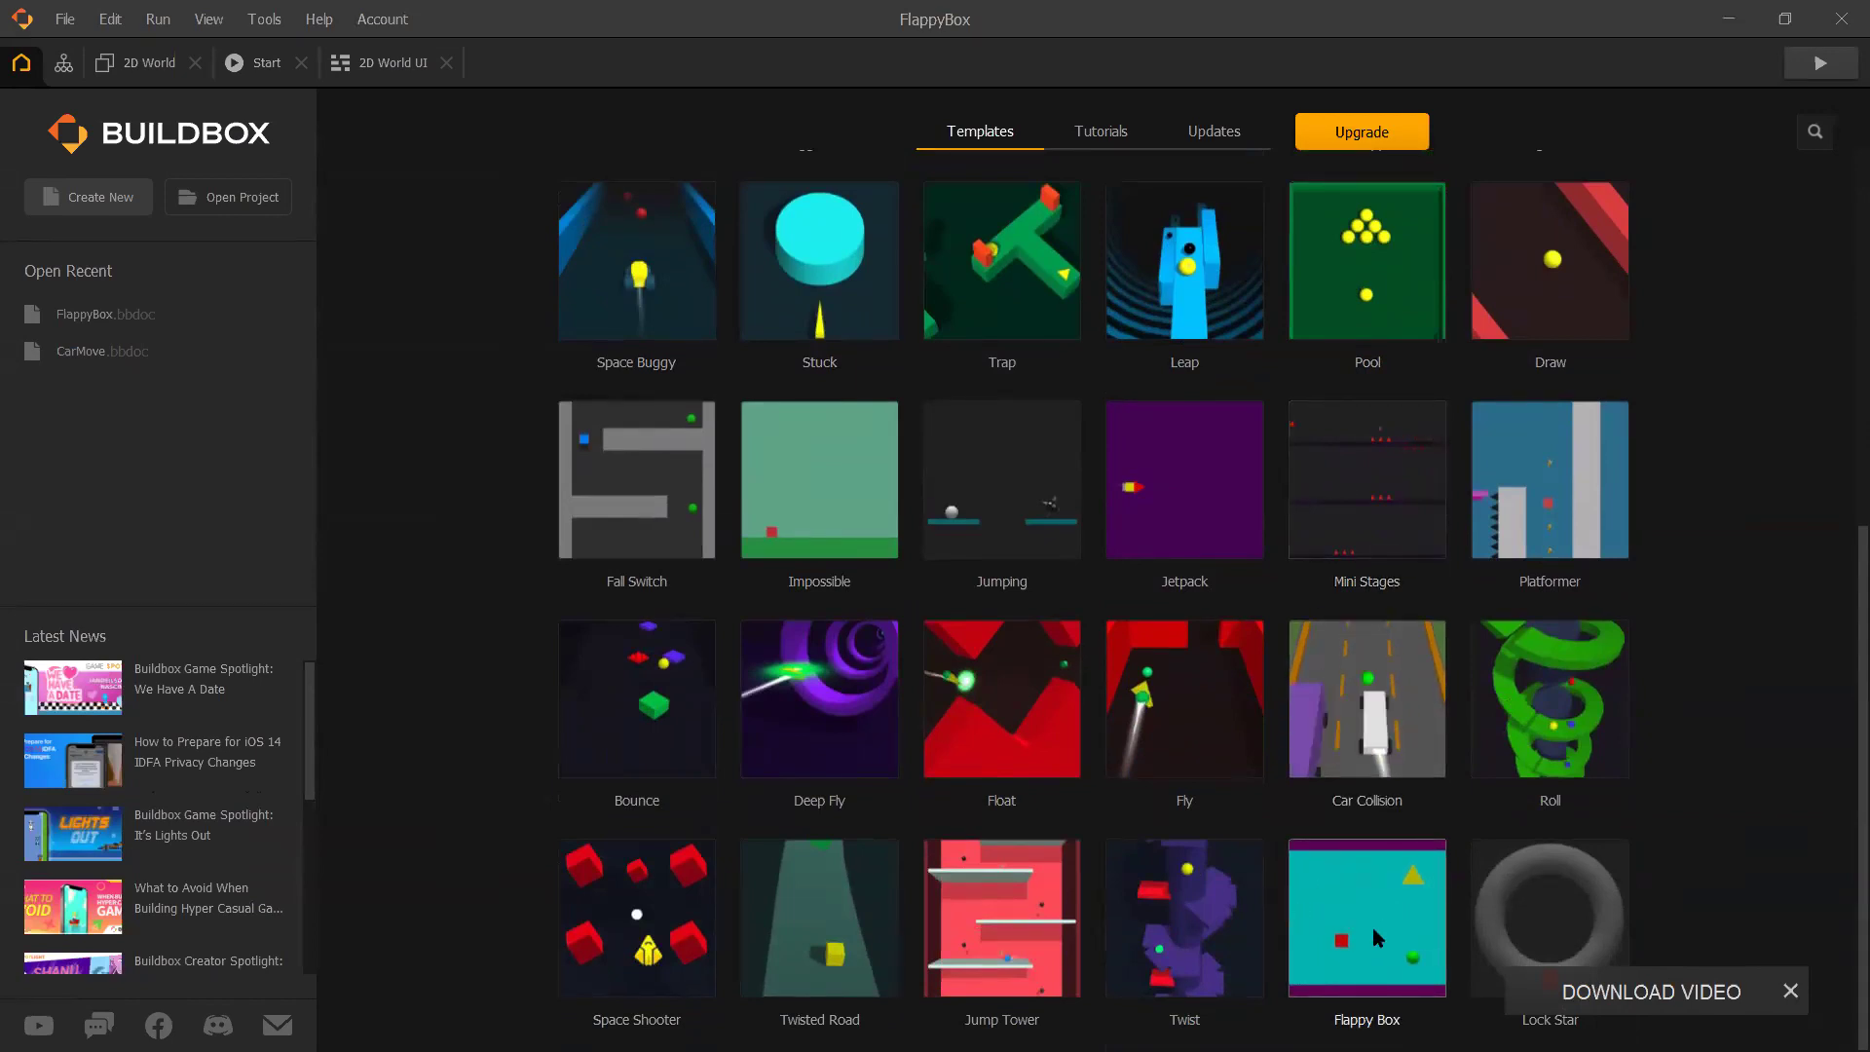
- Preview the game from the Start screen, play one round, and close the preview
click(261, 64)
click(1840, 70)
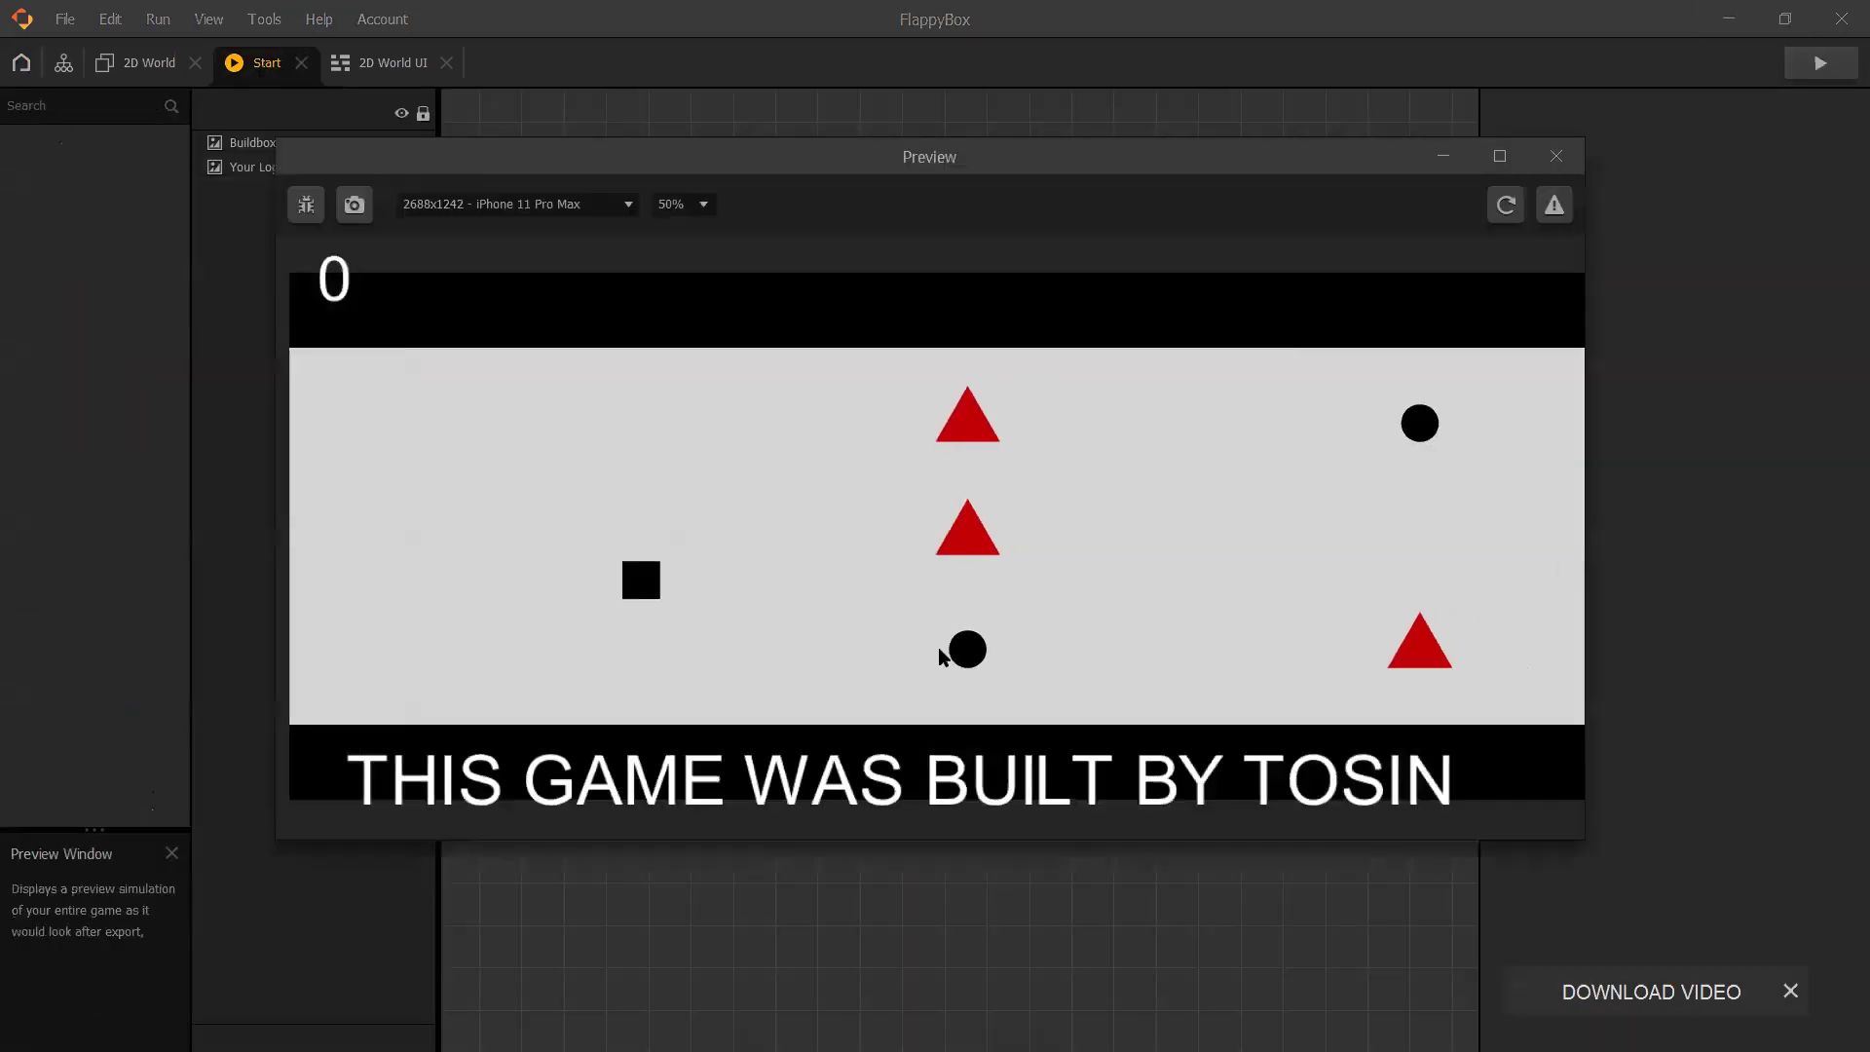
click(943, 654)
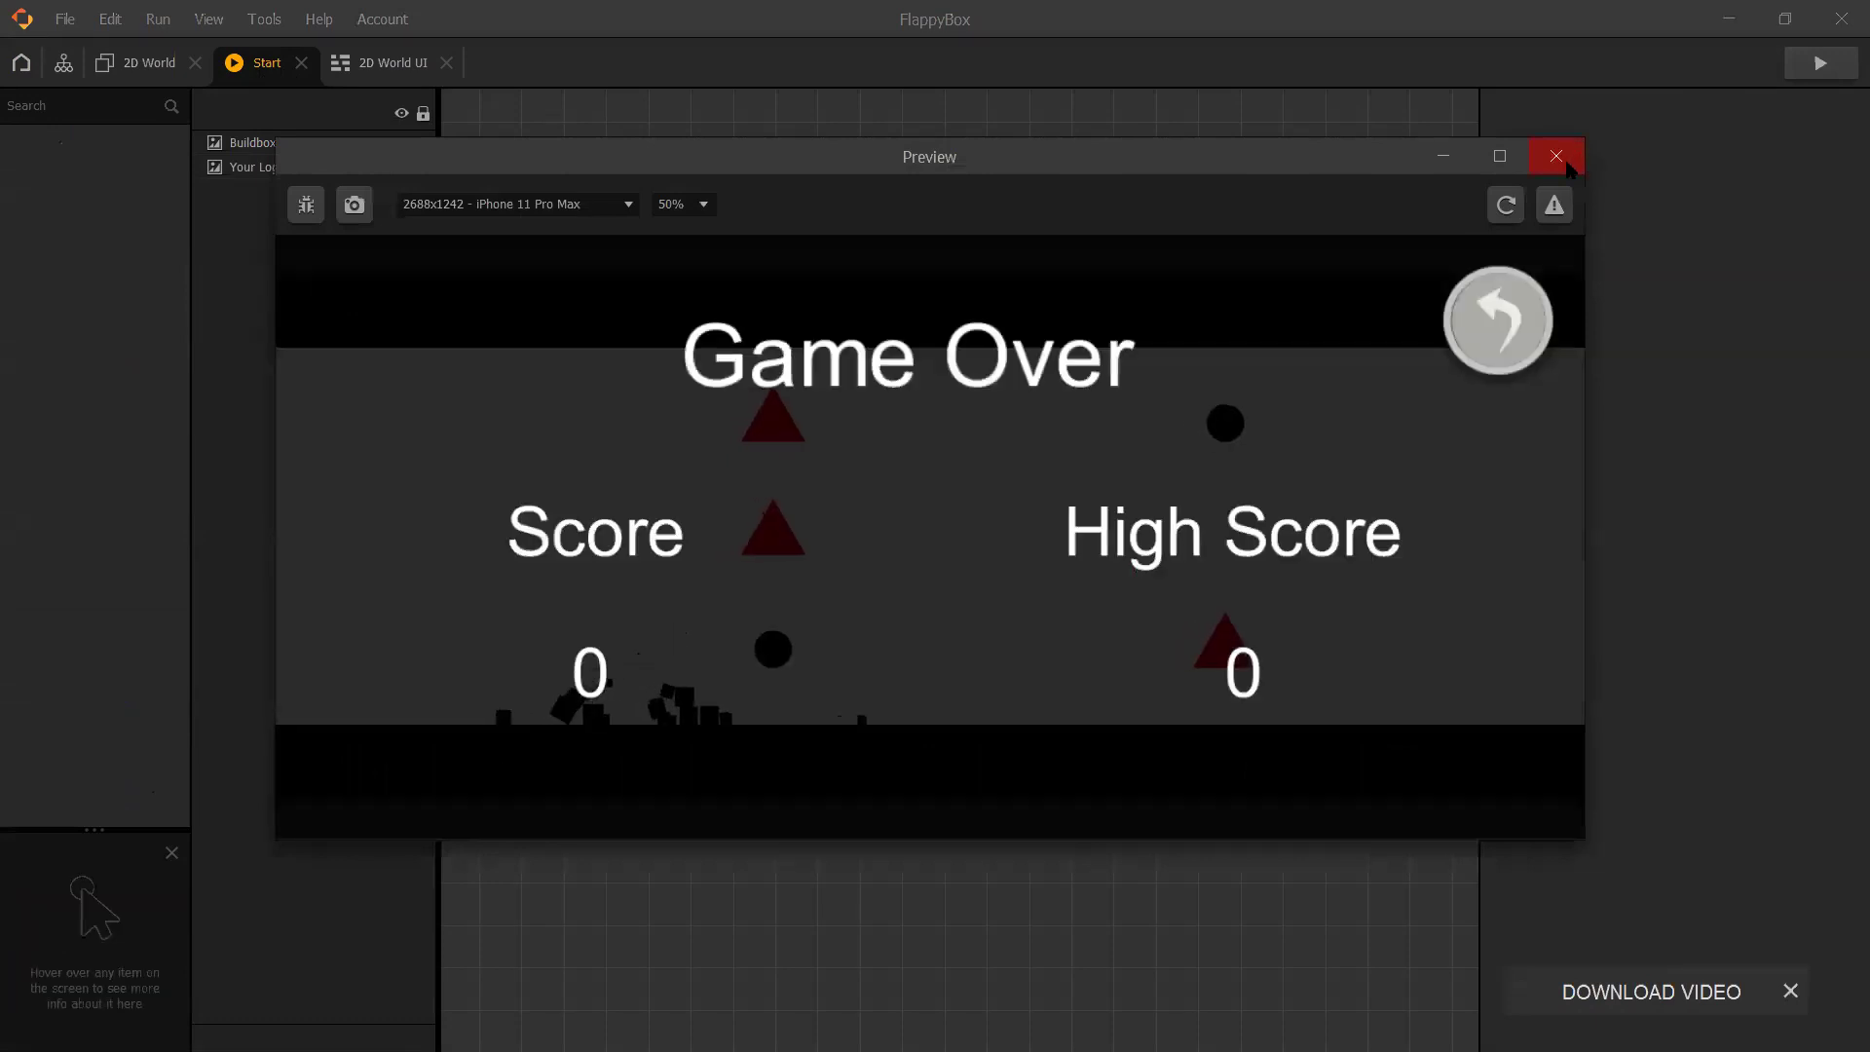
click(1566, 165)
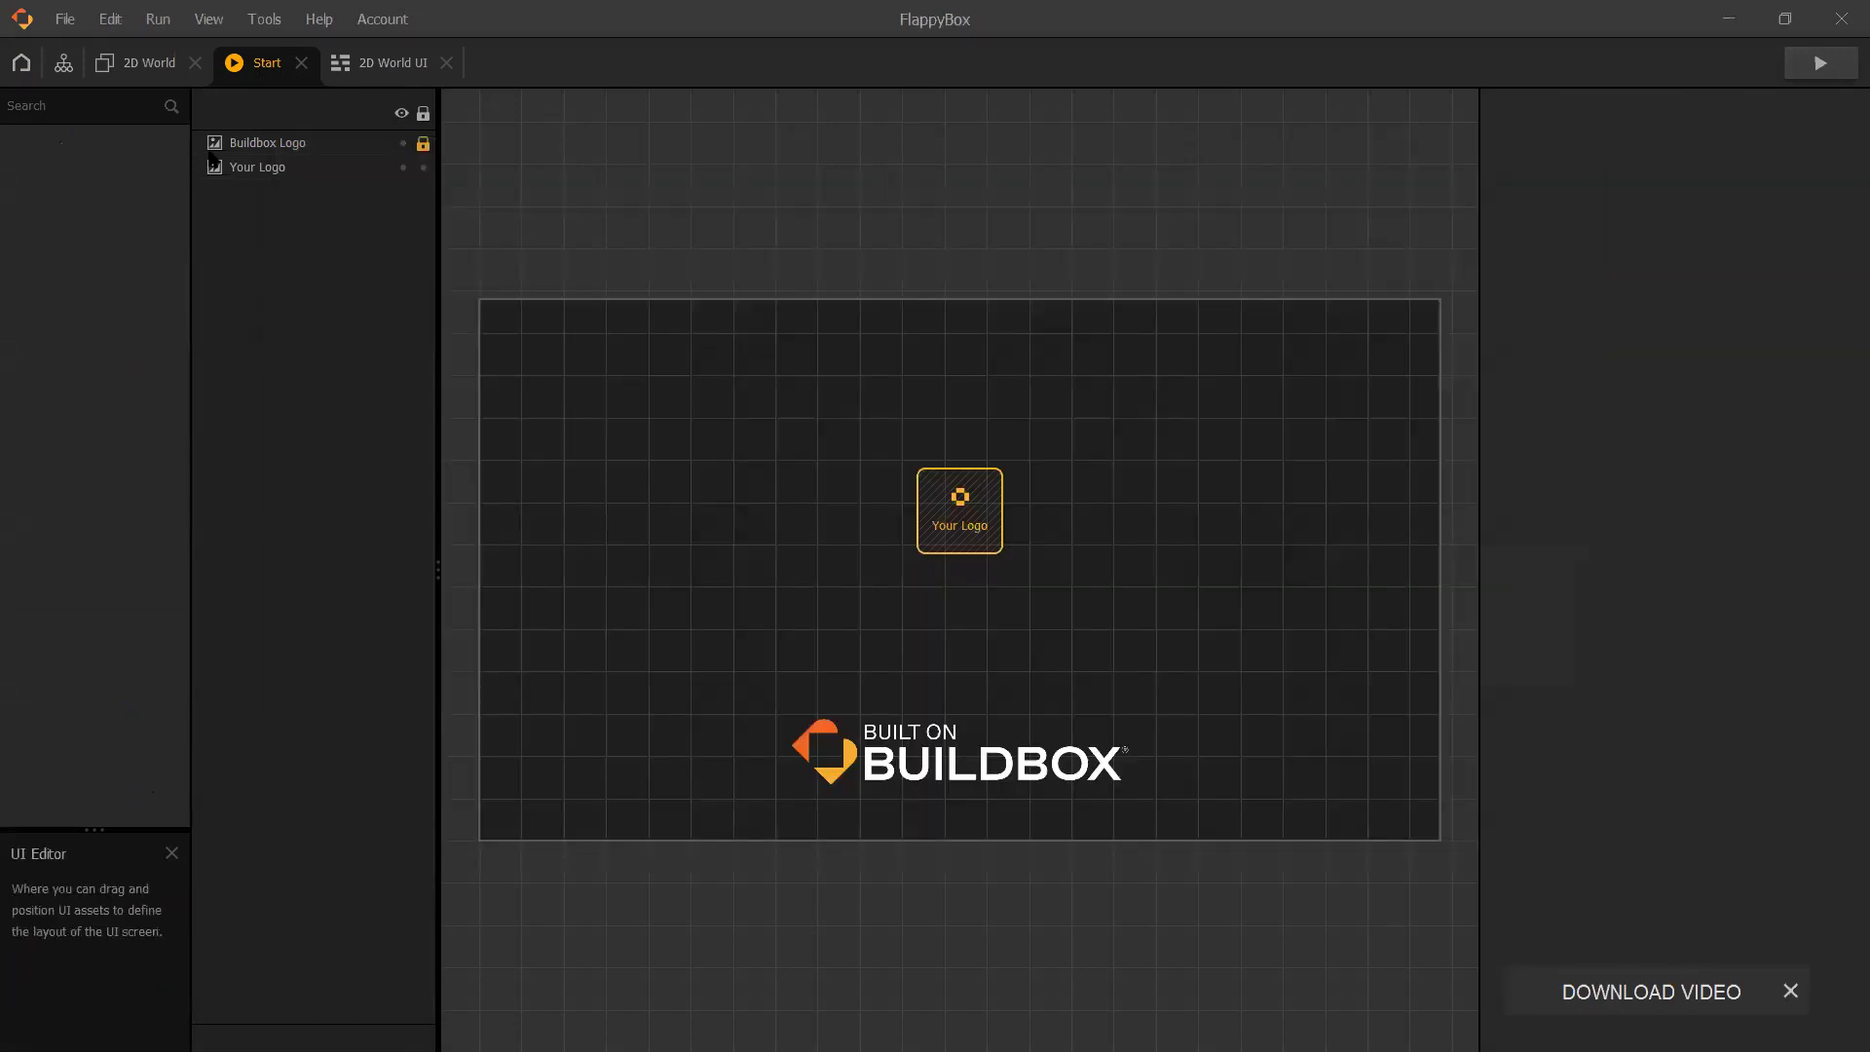
- Open the Martian Marathon template from the home page, saving the changes to the FlappyBox project
click(21, 64)
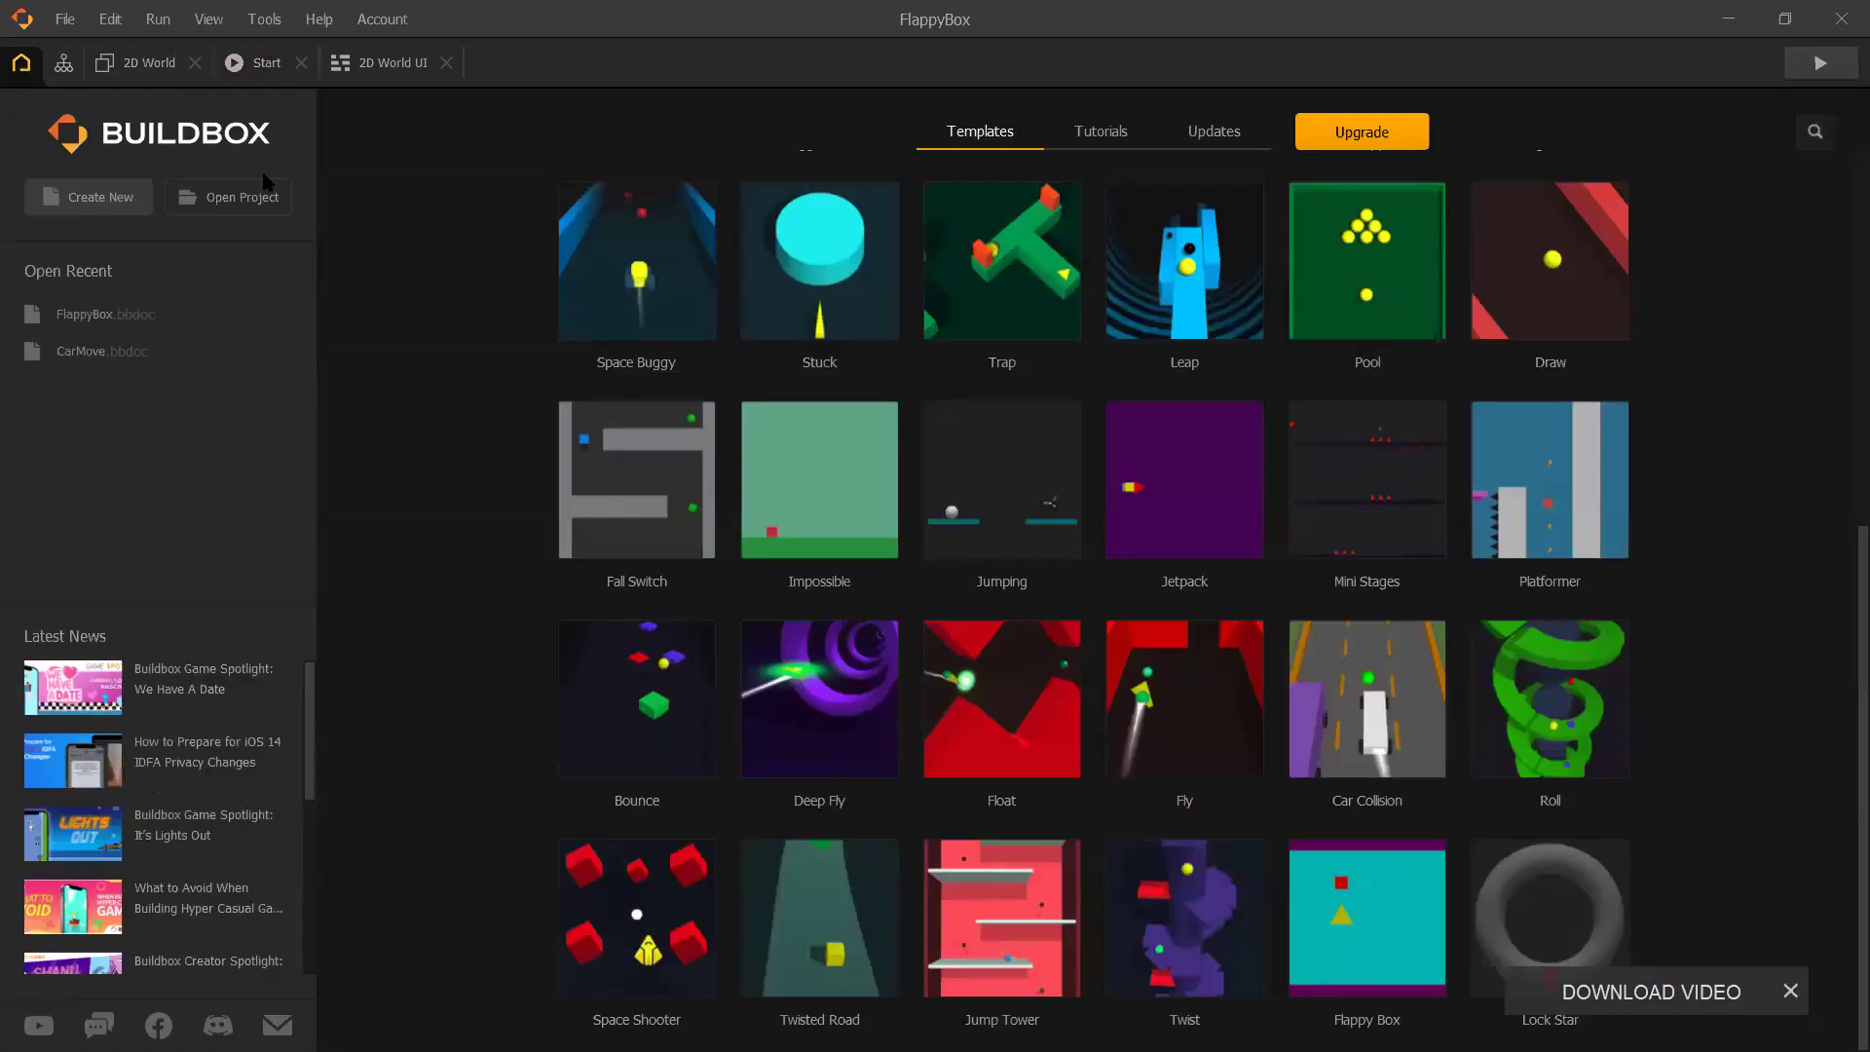
scroll(1120, 477, up, 5)
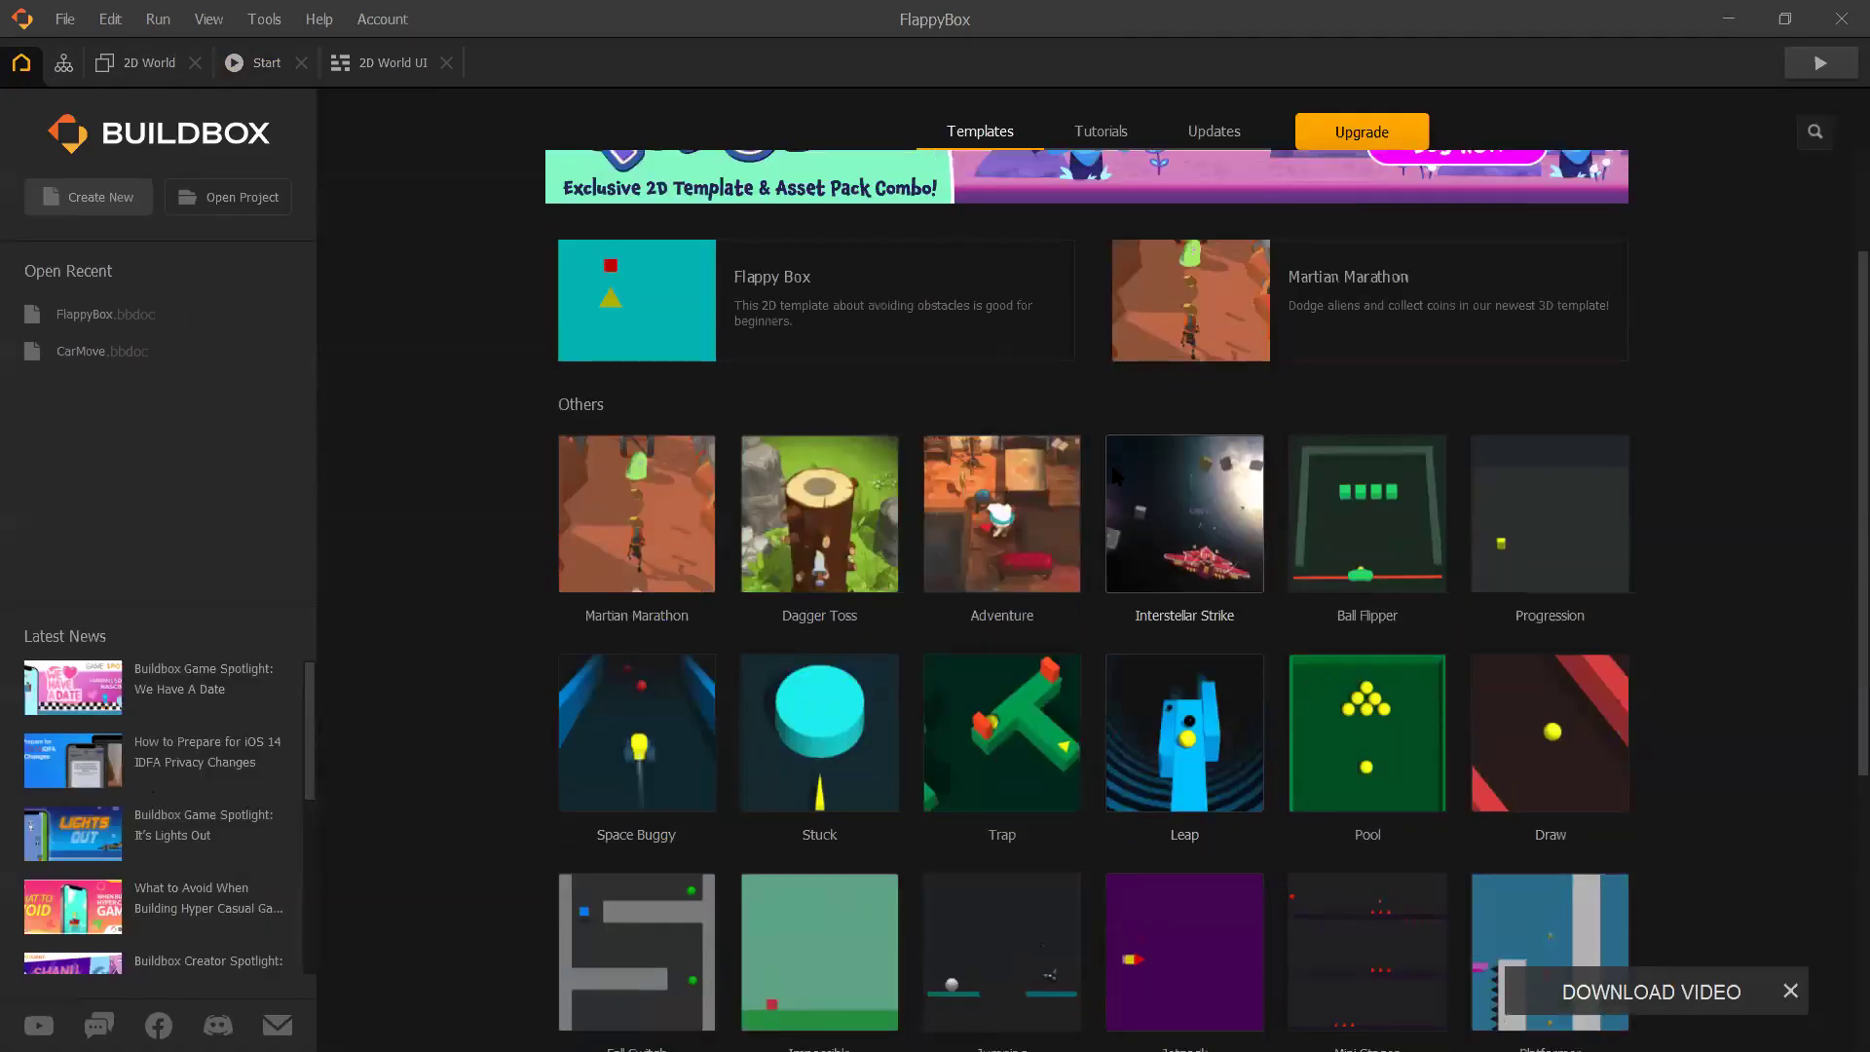
scroll(1115, 474, up, 2)
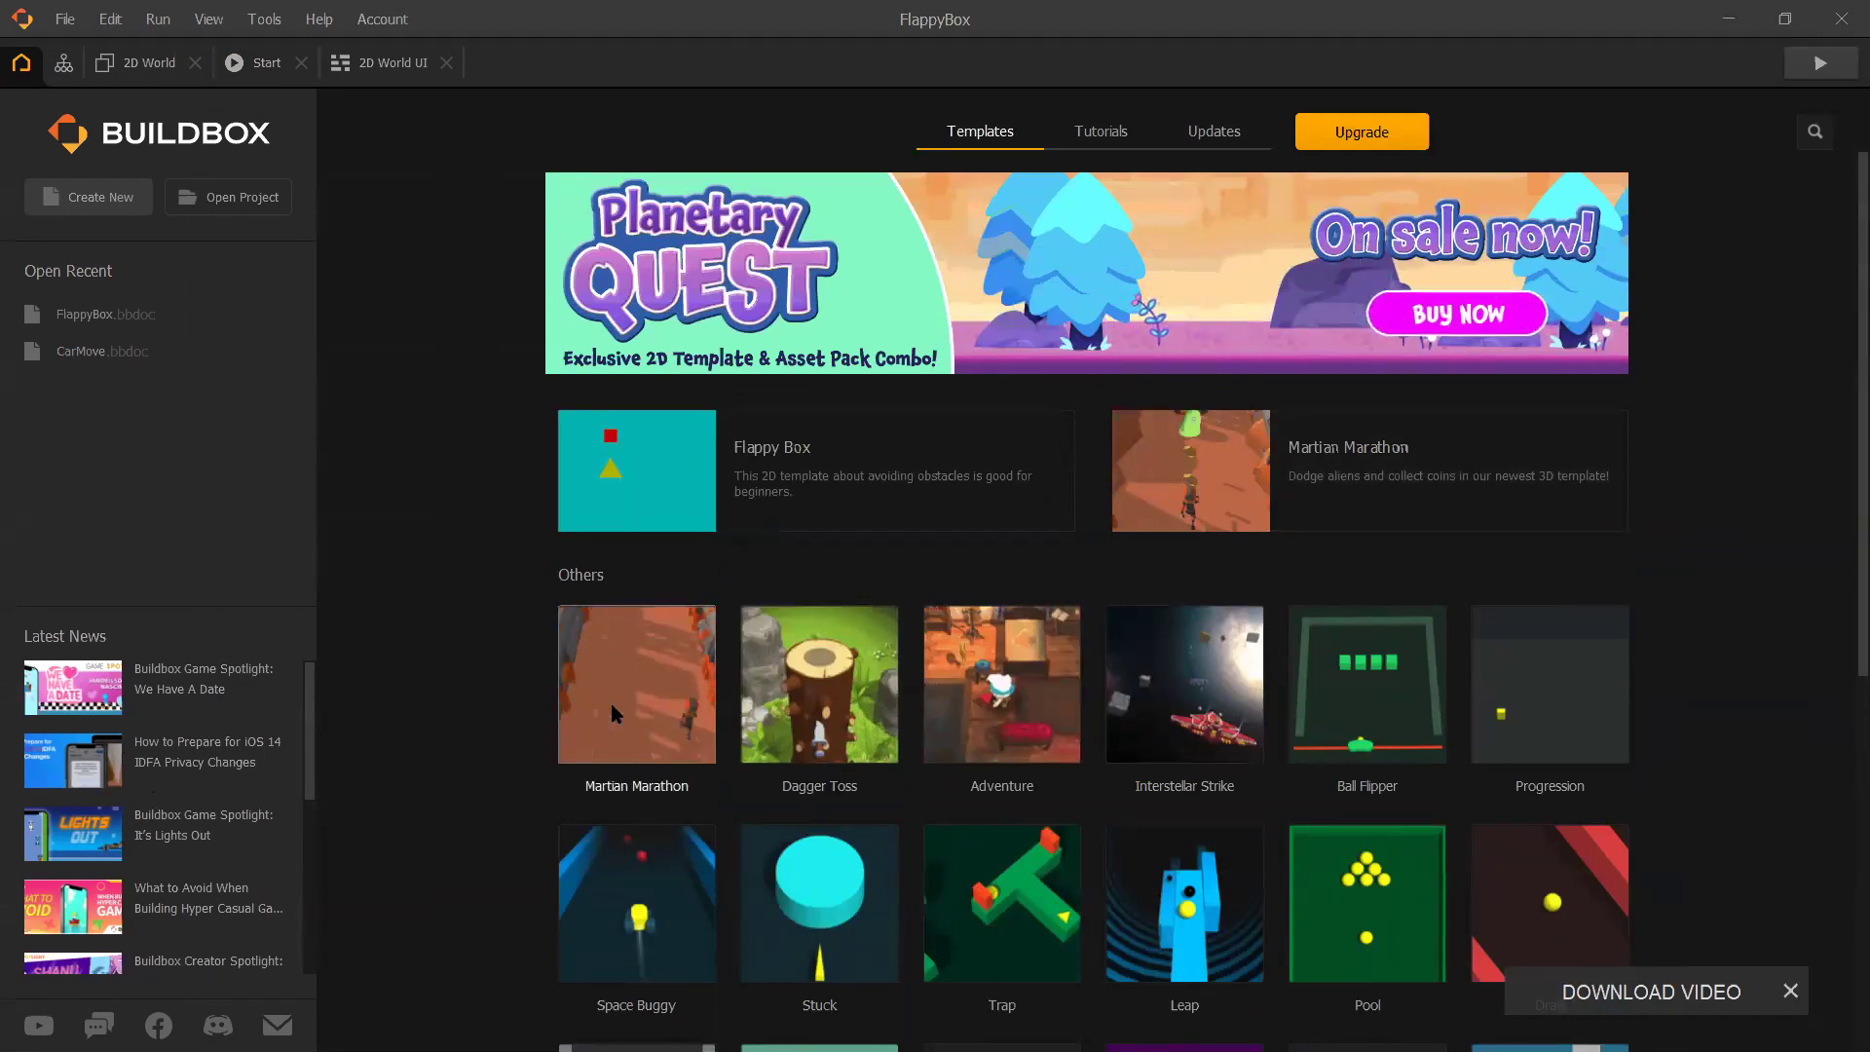
click(649, 668)
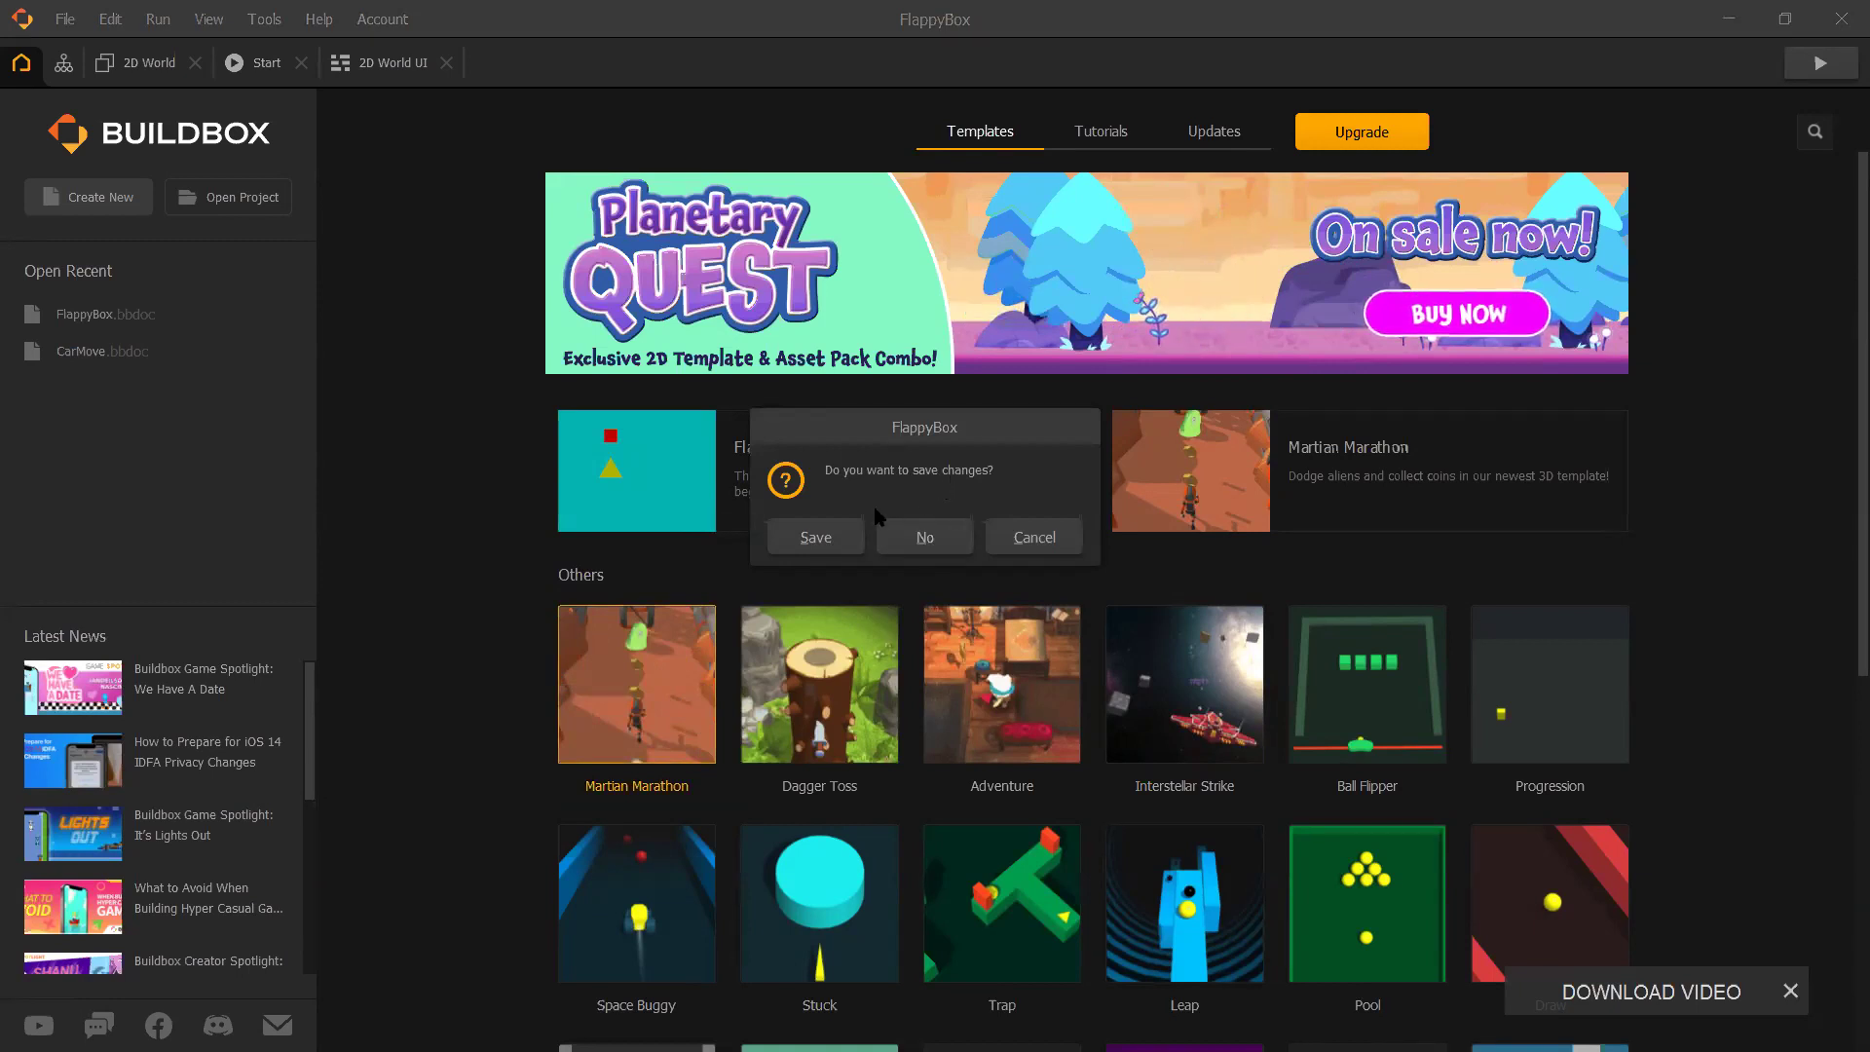
click(811, 538)
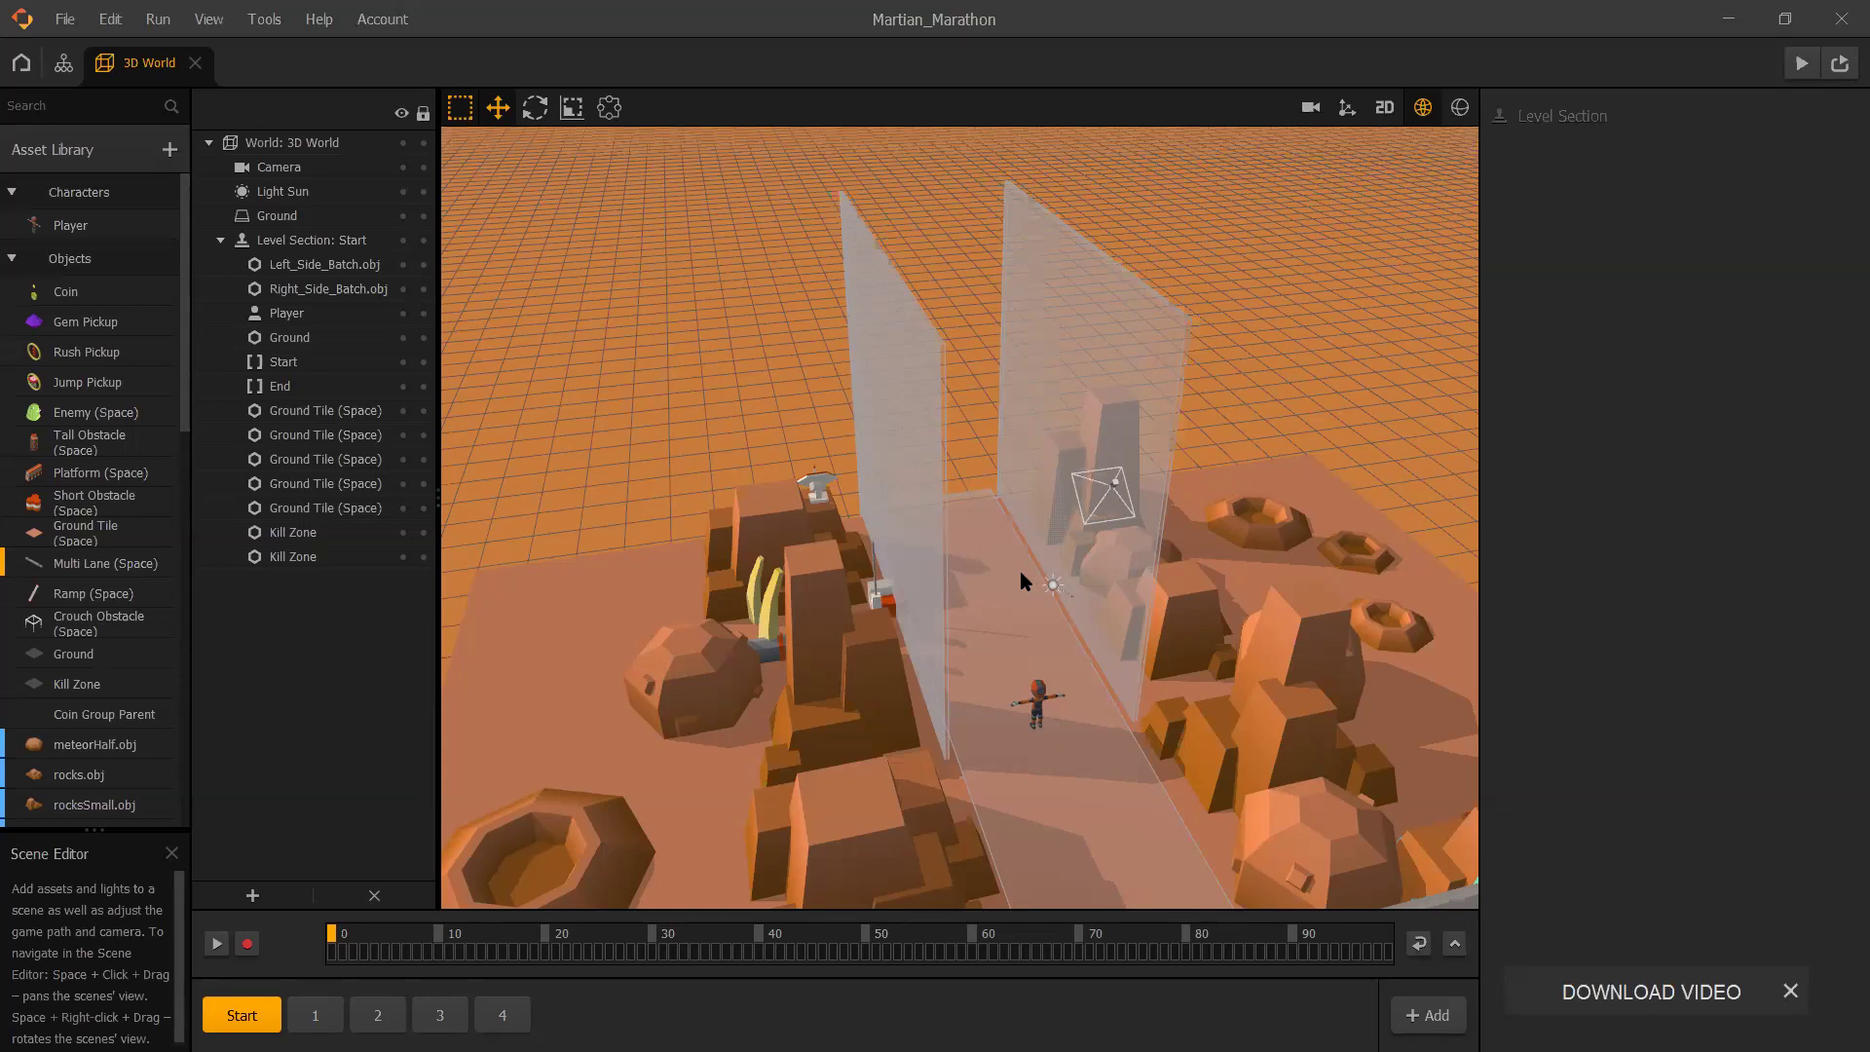
- Examine the Martian Marathon 3D World's start section, including the player, track and rocky surroundings, up close and from afar
scroll(1020, 580, down, 2)
scroll(1021, 575, down, 2)
scroll(1021, 574, up, 2)
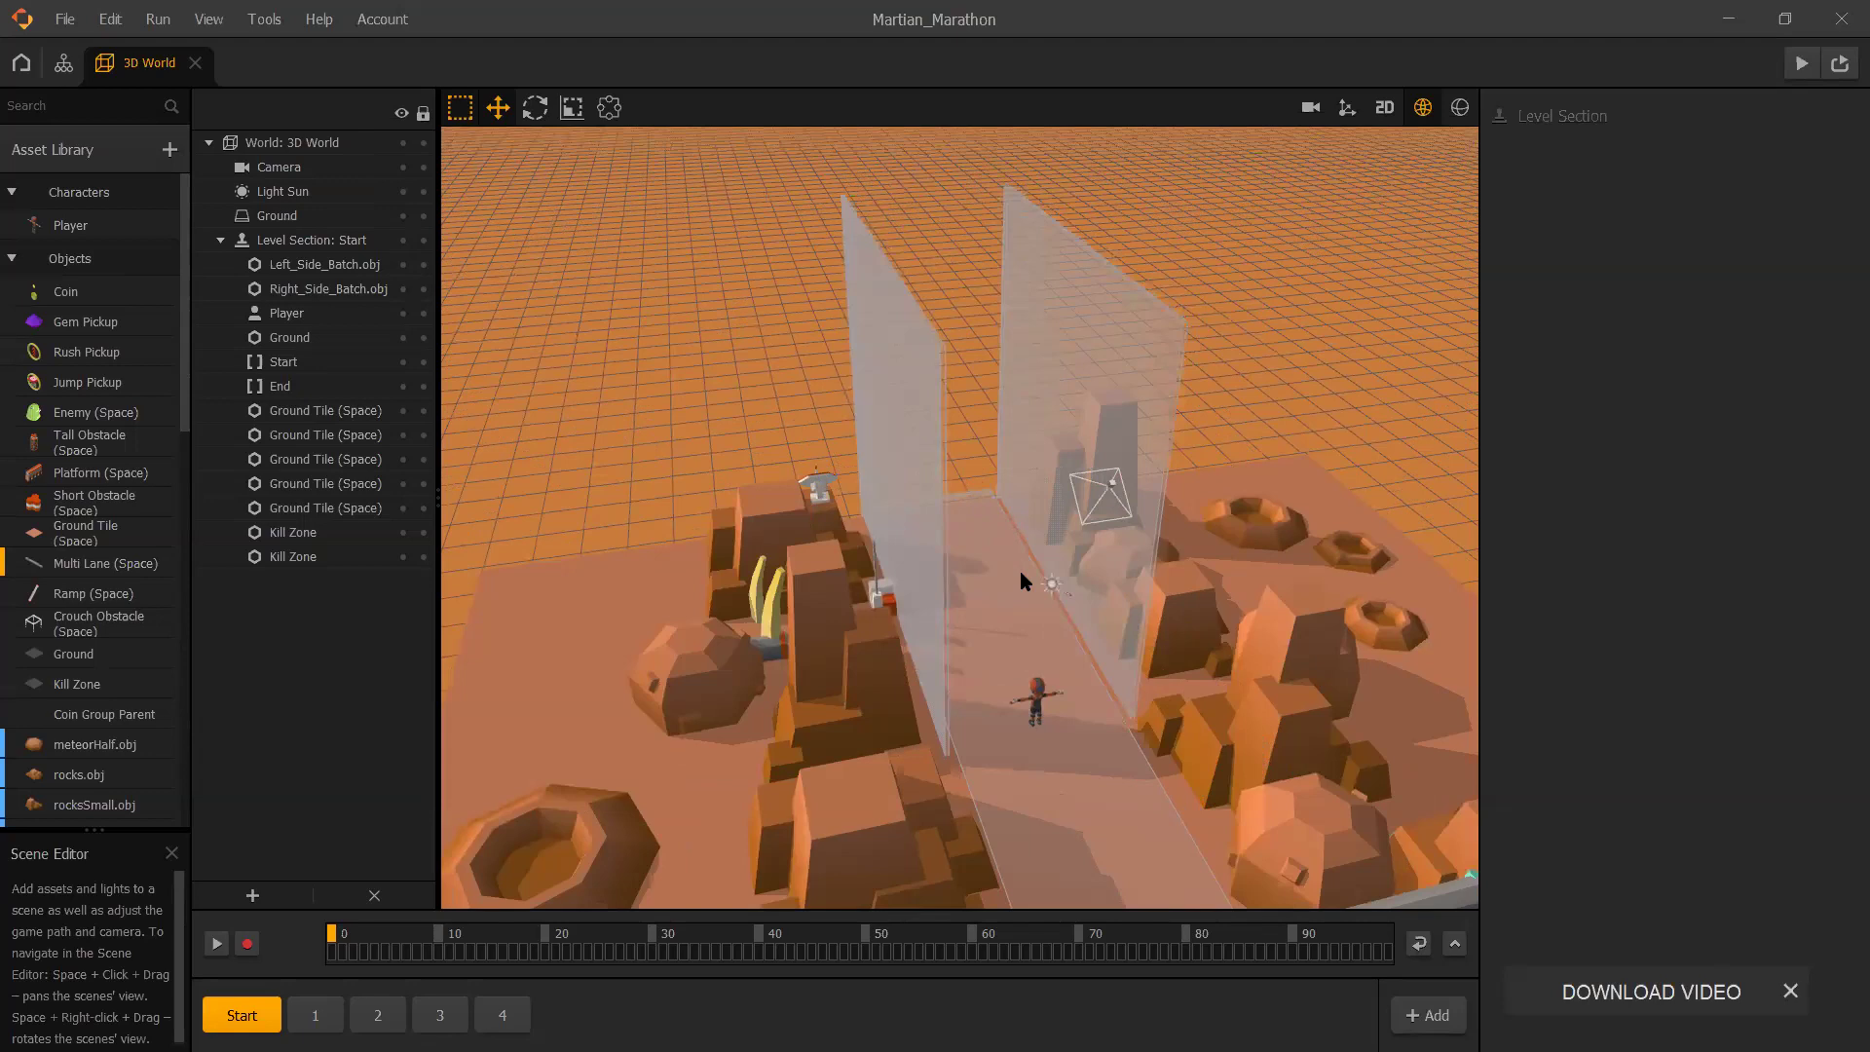
scroll(1021, 575, down, 2)
scroll(1021, 575, up, 1)
scroll(1020, 575, up, 3)
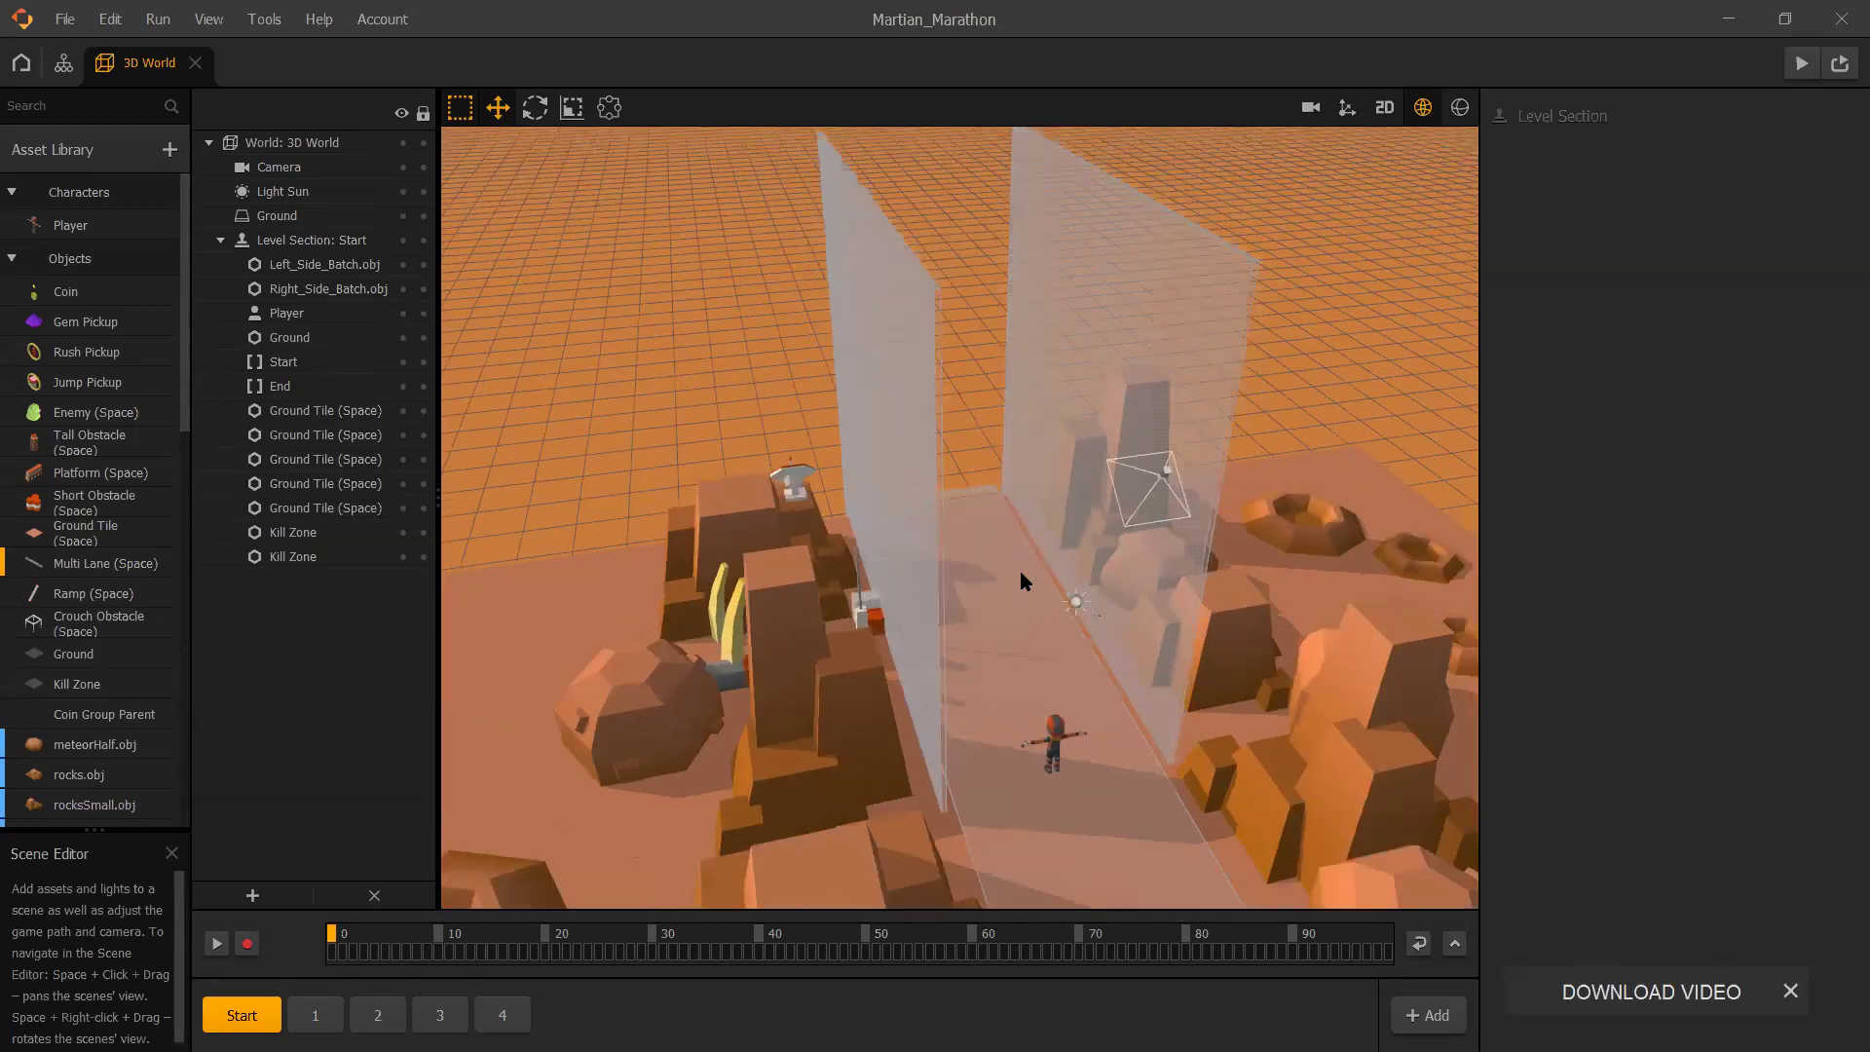
scroll(1021, 574, down, 3)
scroll(1020, 575, up, 5)
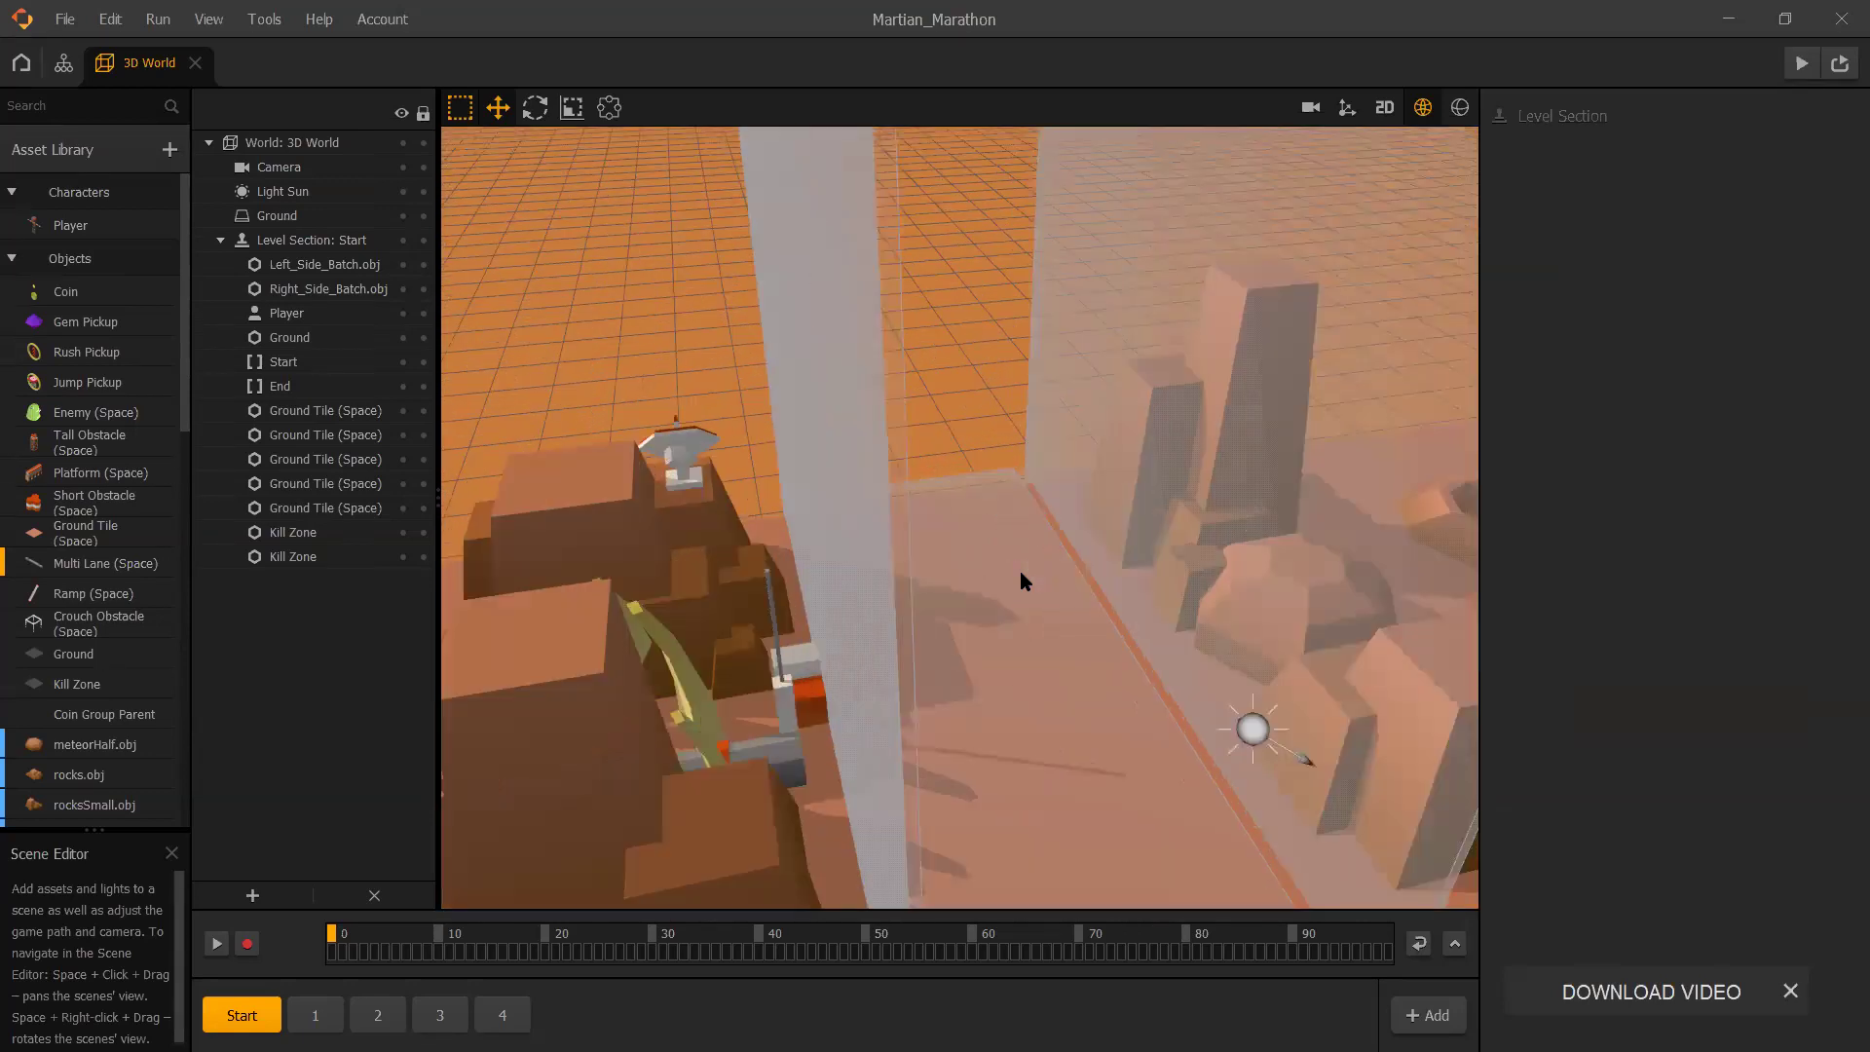
scroll(1021, 574, down, 3)
scroll(1021, 574, down, 3)
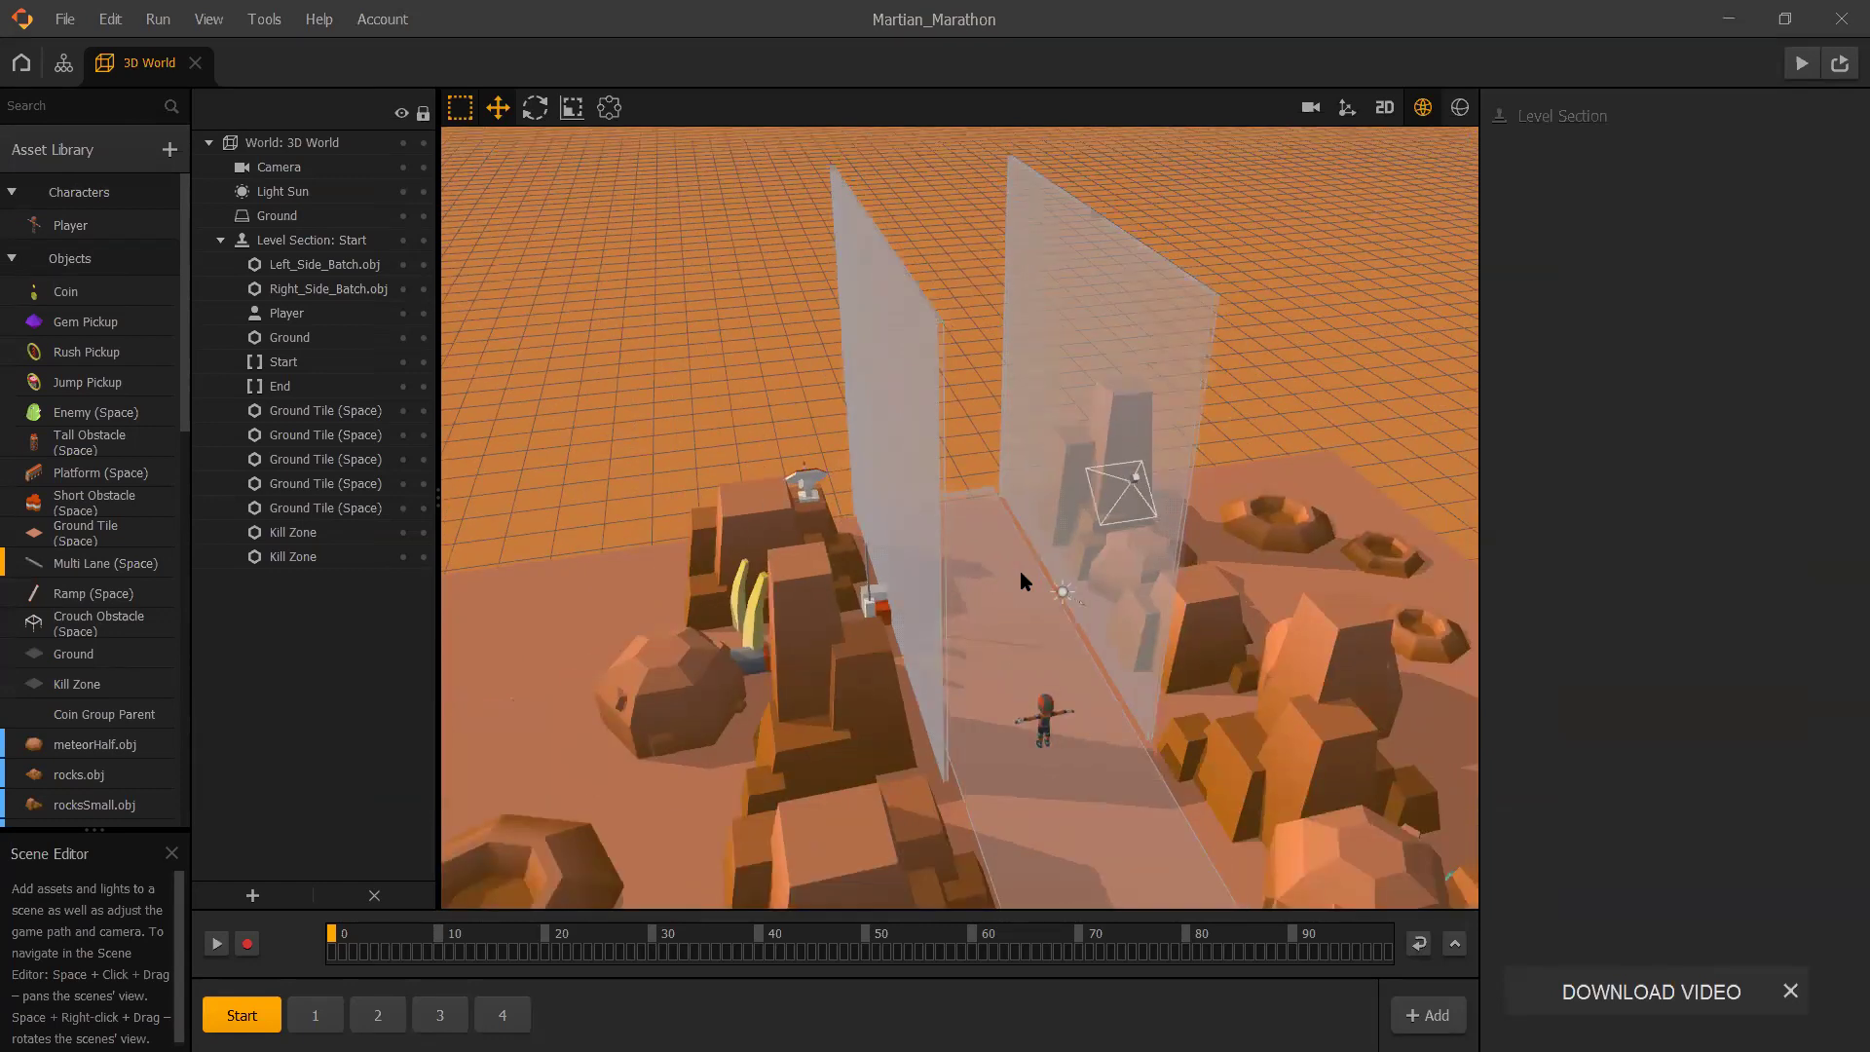
scroll(1020, 575, down, 2)
scroll(1020, 575, down, 3)
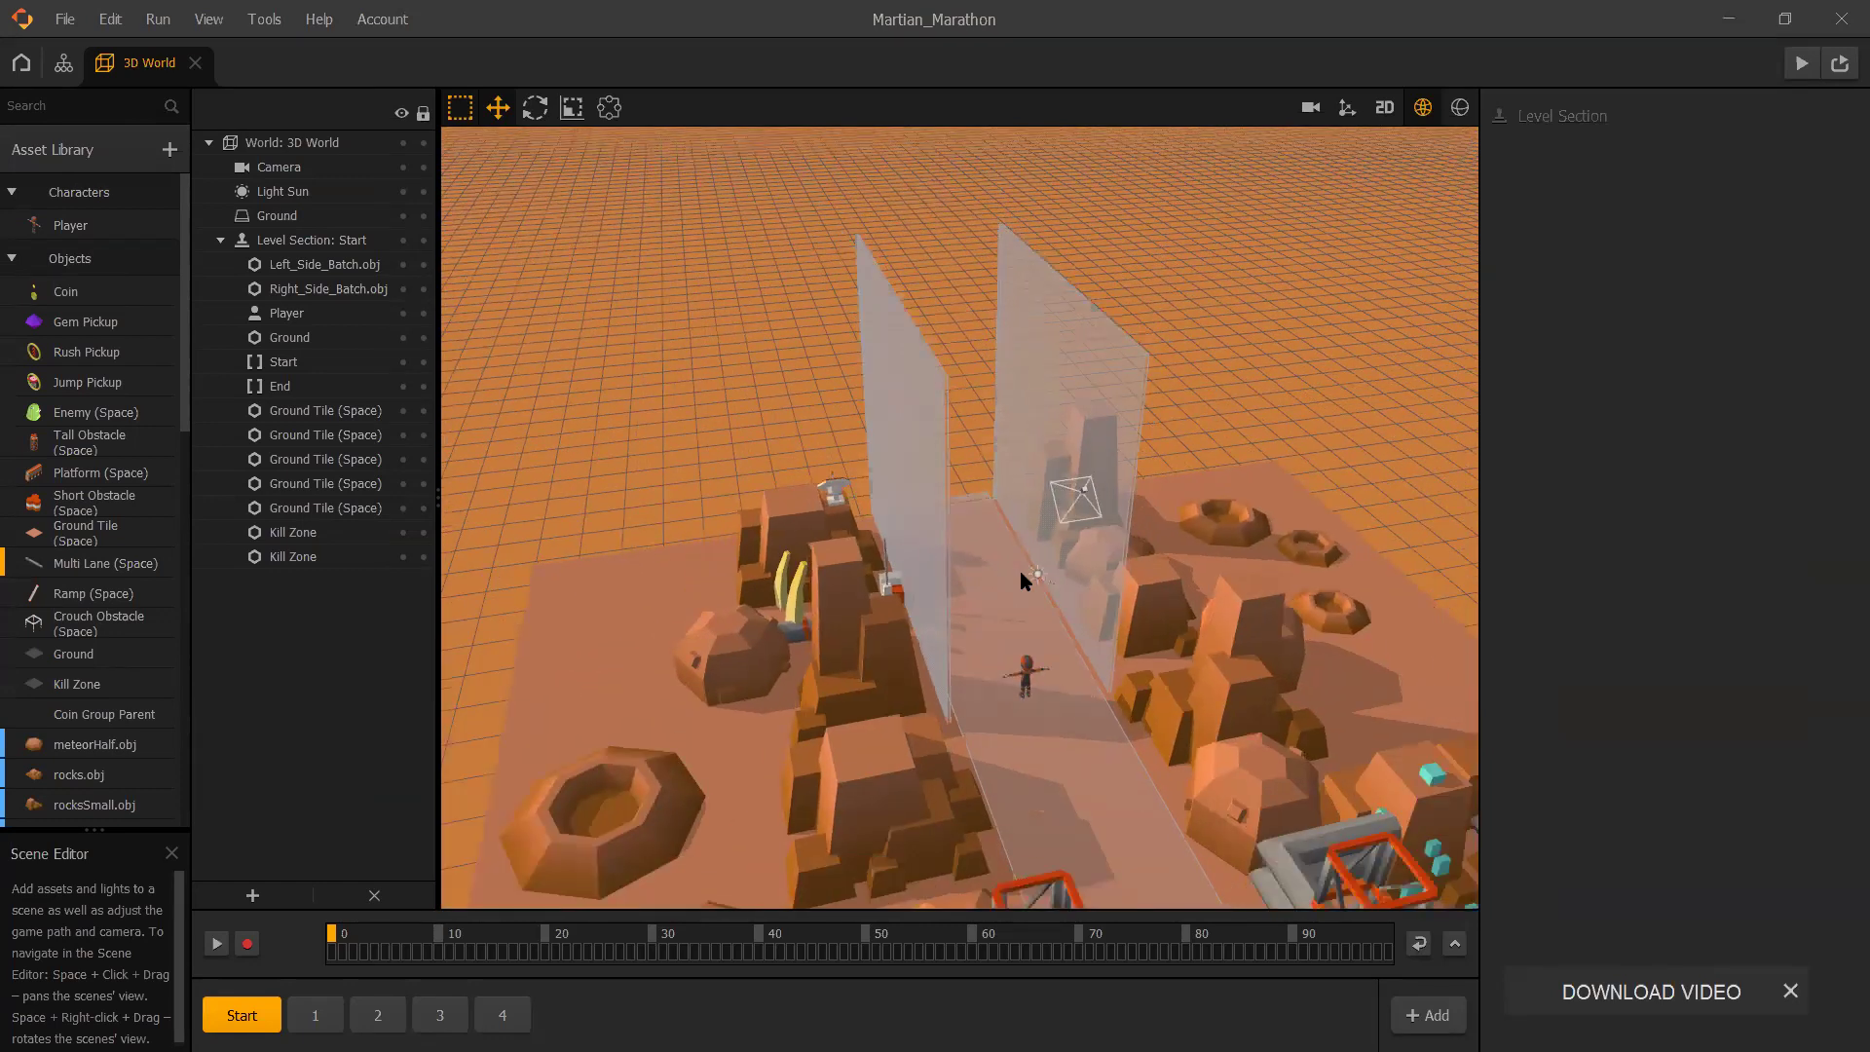
scroll(1021, 575, up, 2)
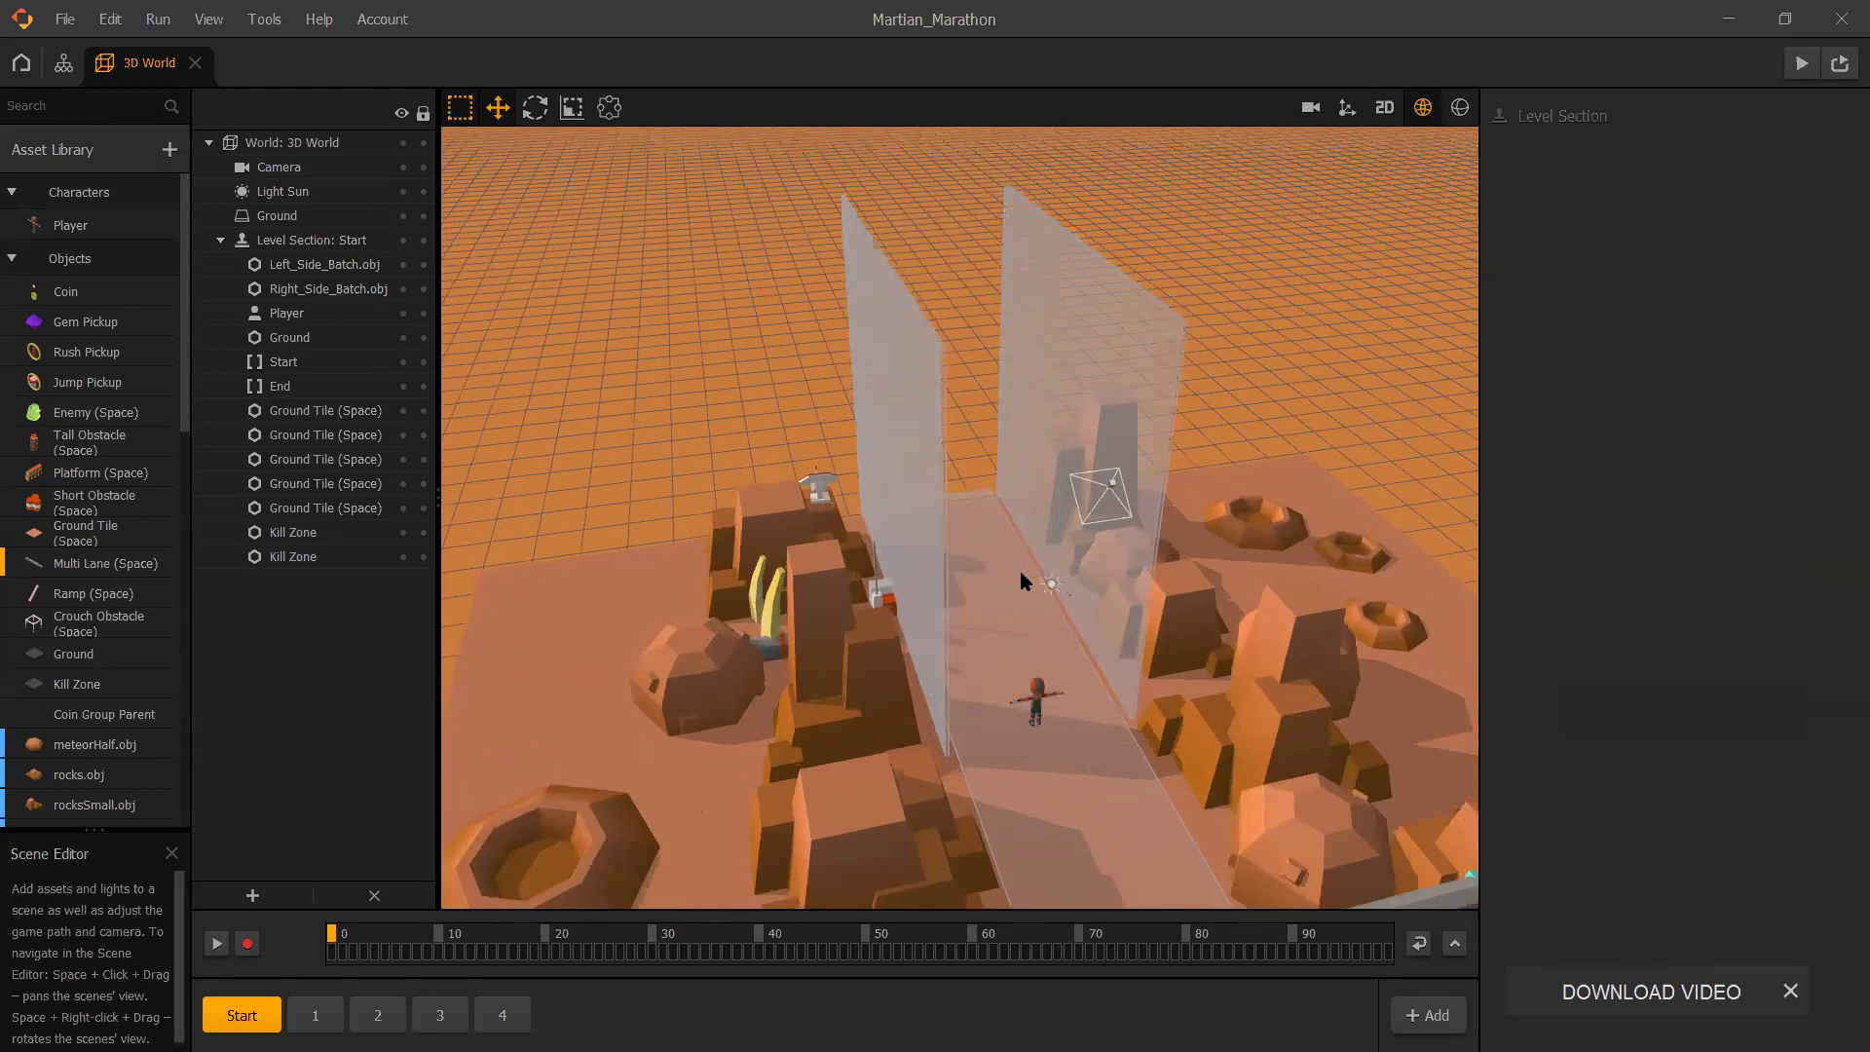
scroll(1020, 571, up, 1)
scroll(1020, 571, up, 1)
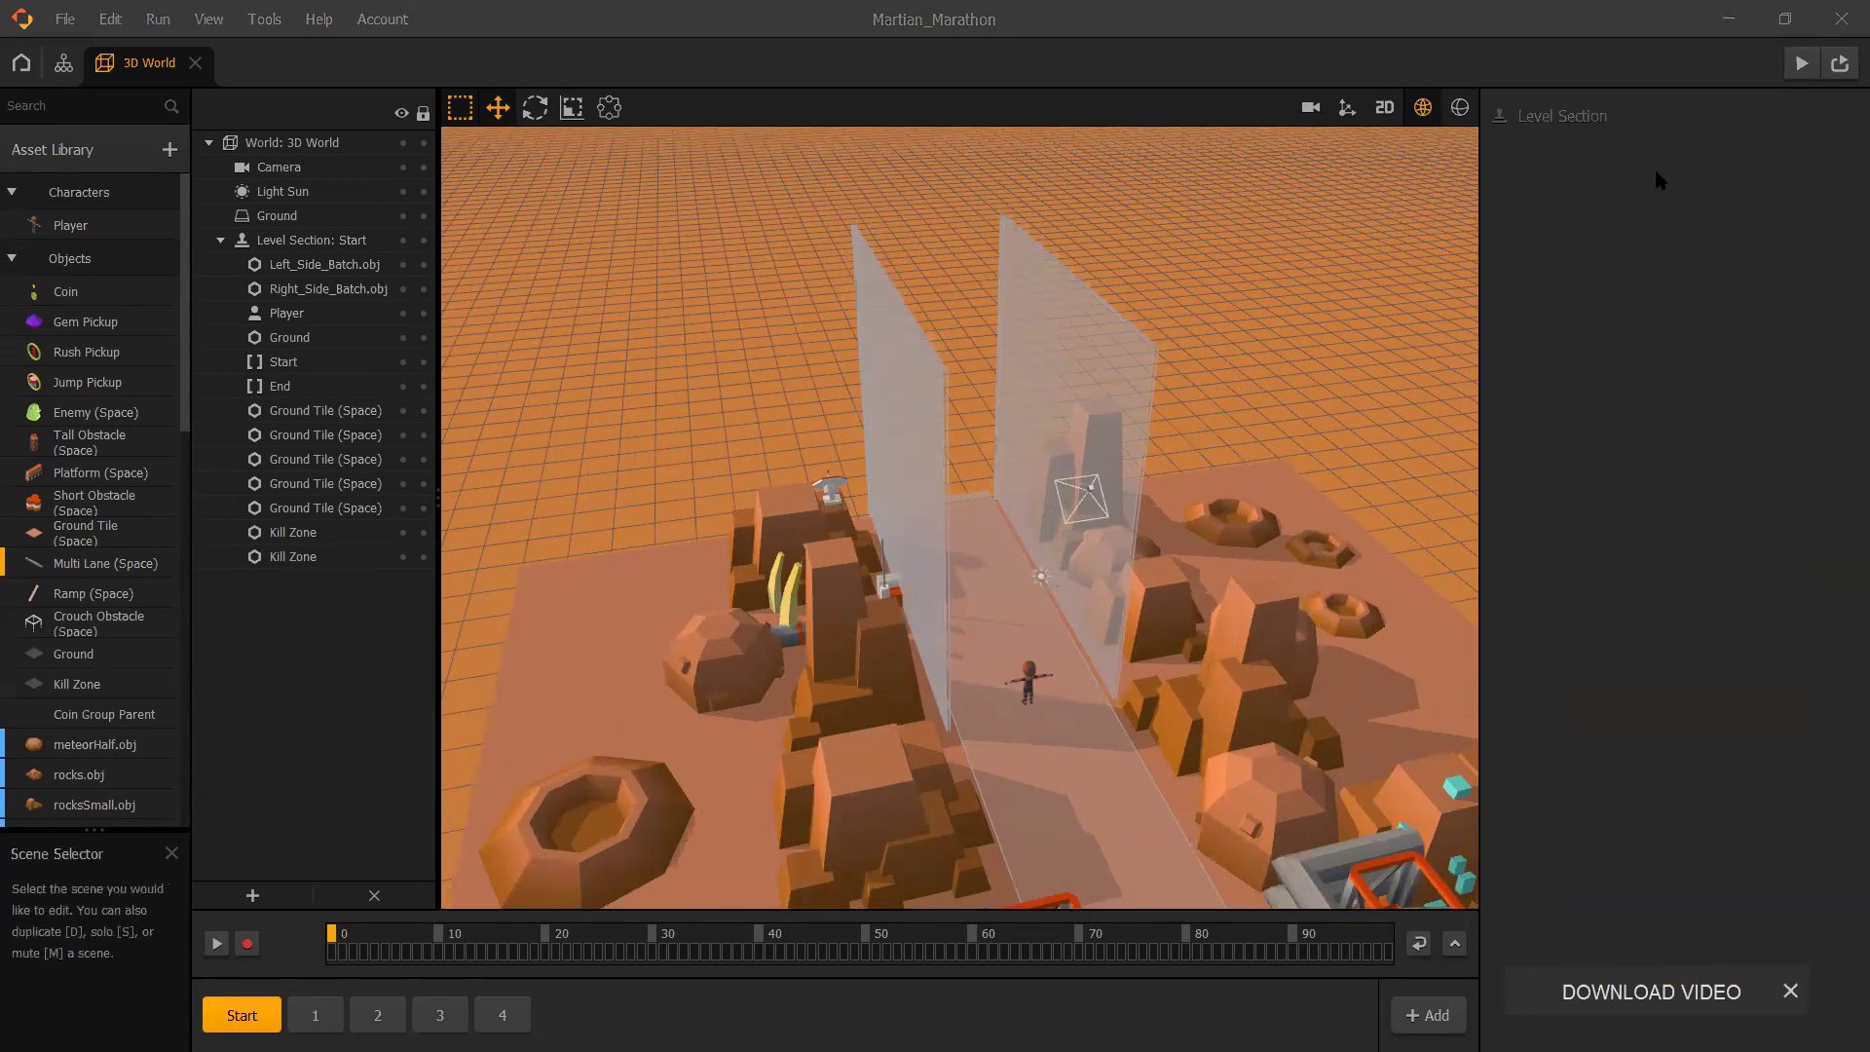
key(alt+Tab)
key(Tab)
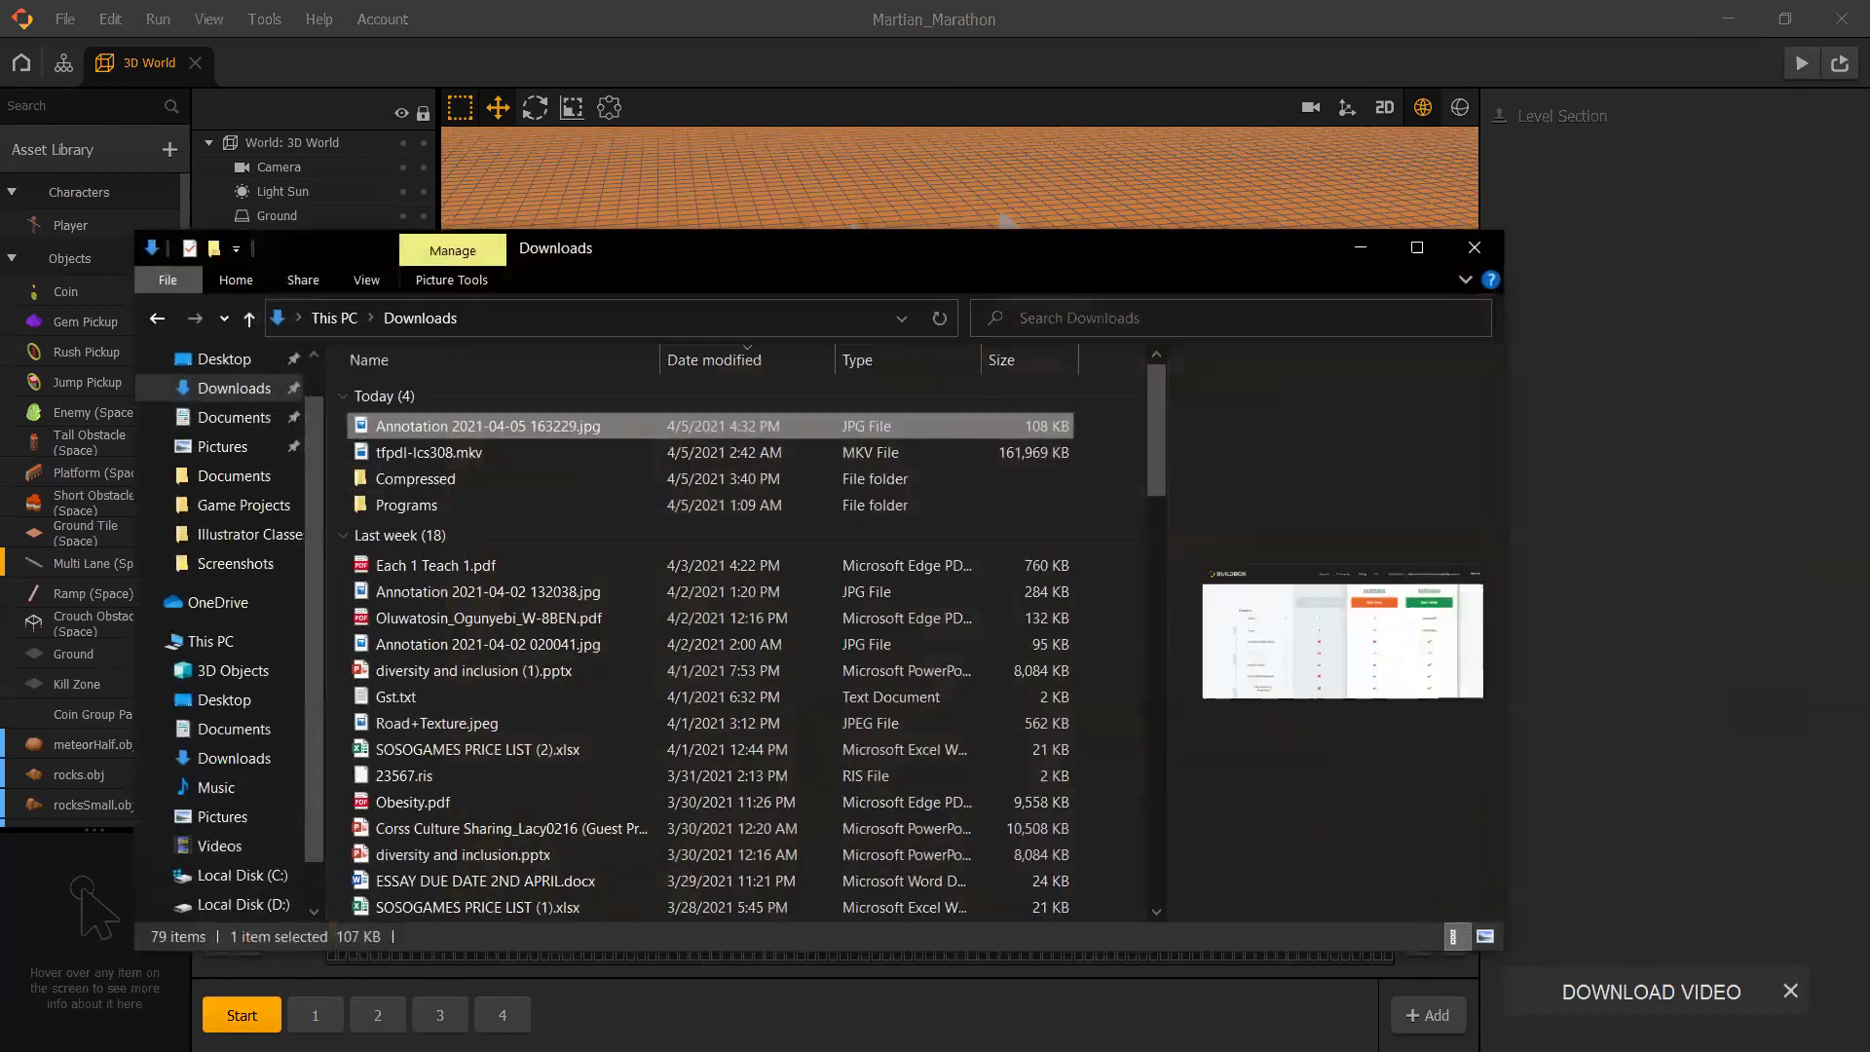
key(alt+Tab)
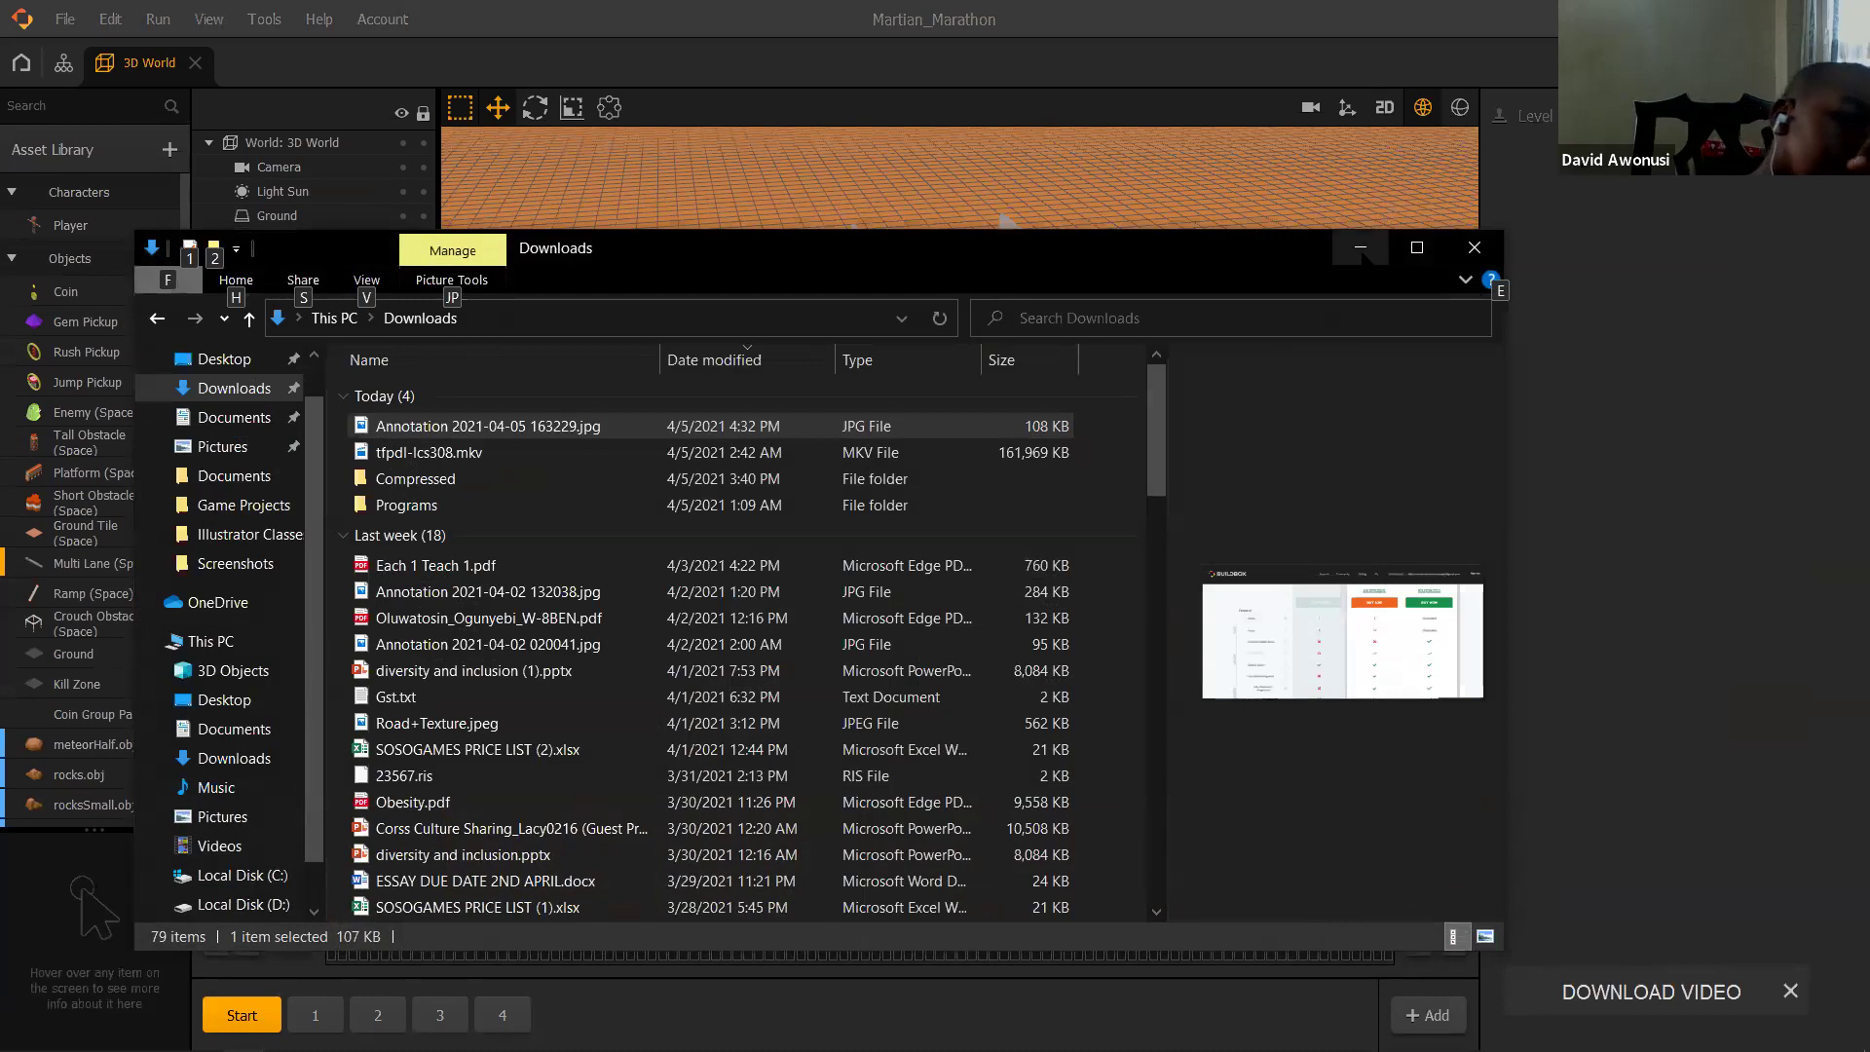
click(444, 8)
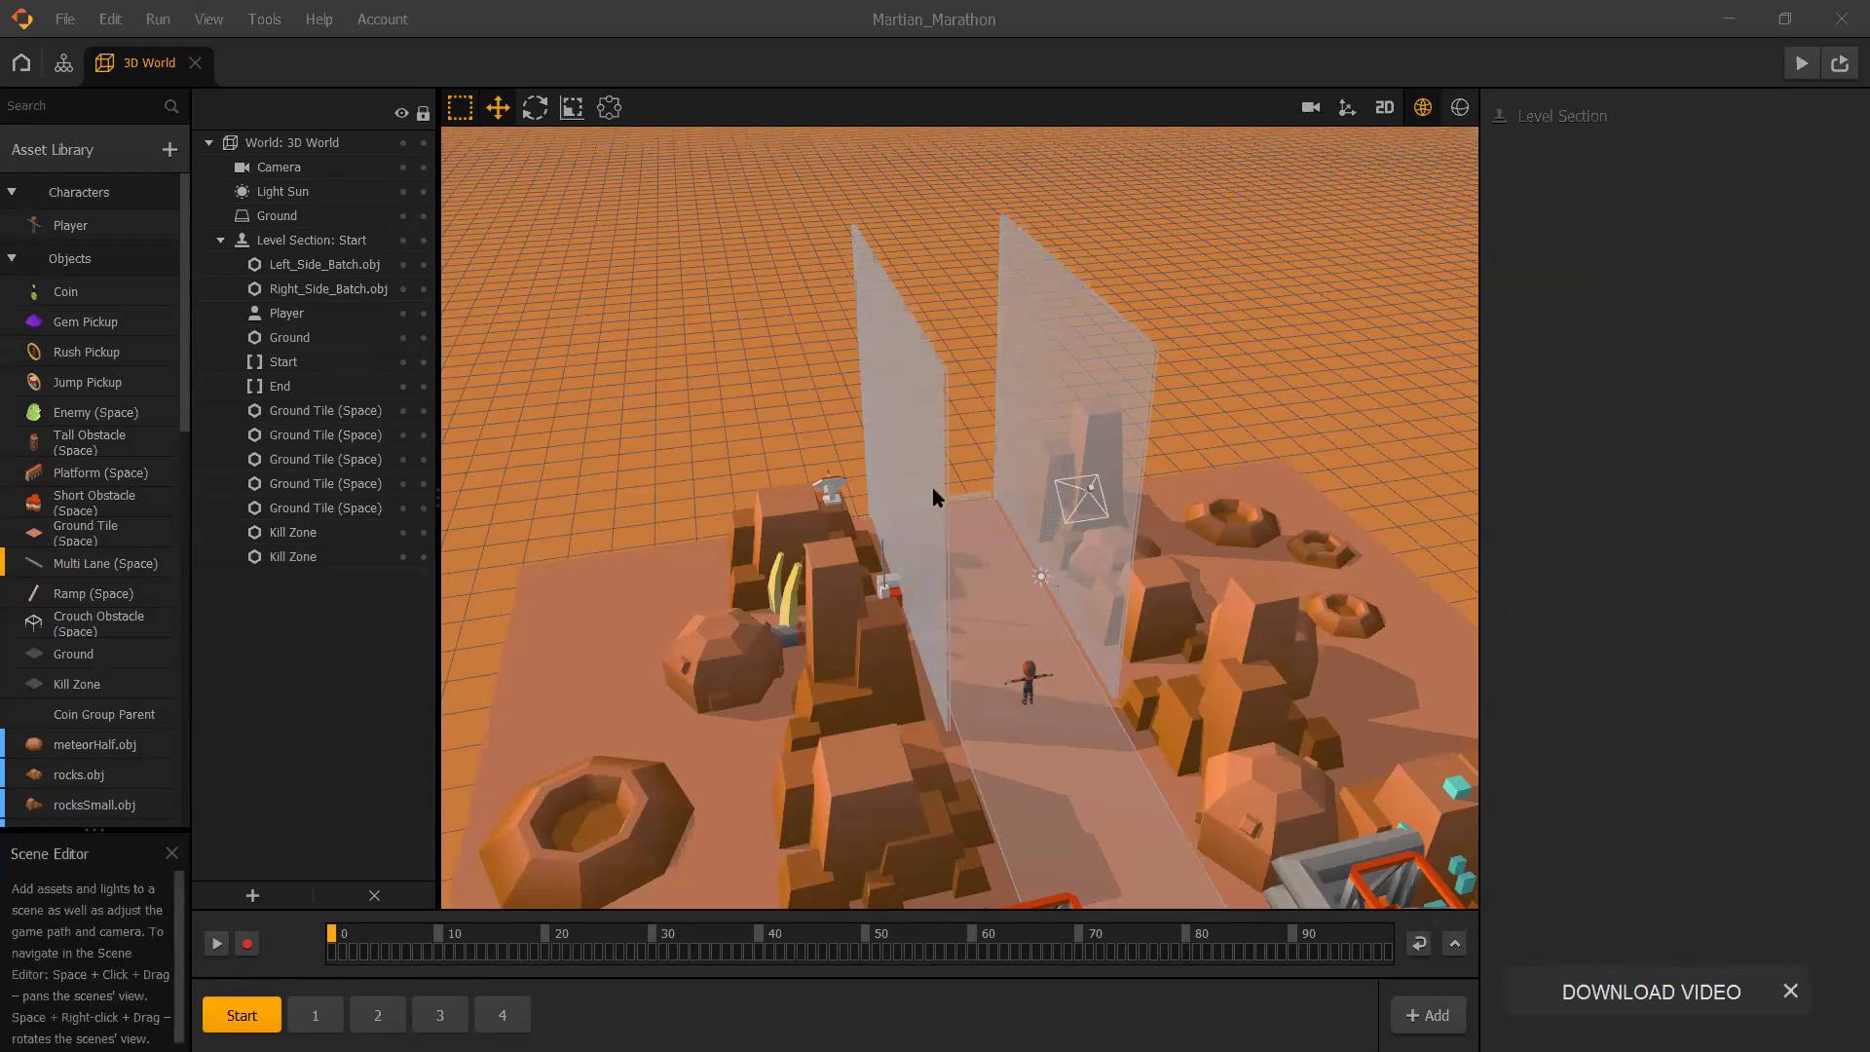
- Examine the pipes, towers and rocks along the track in the 3D World scene
scroll(814, 598, down, 3)
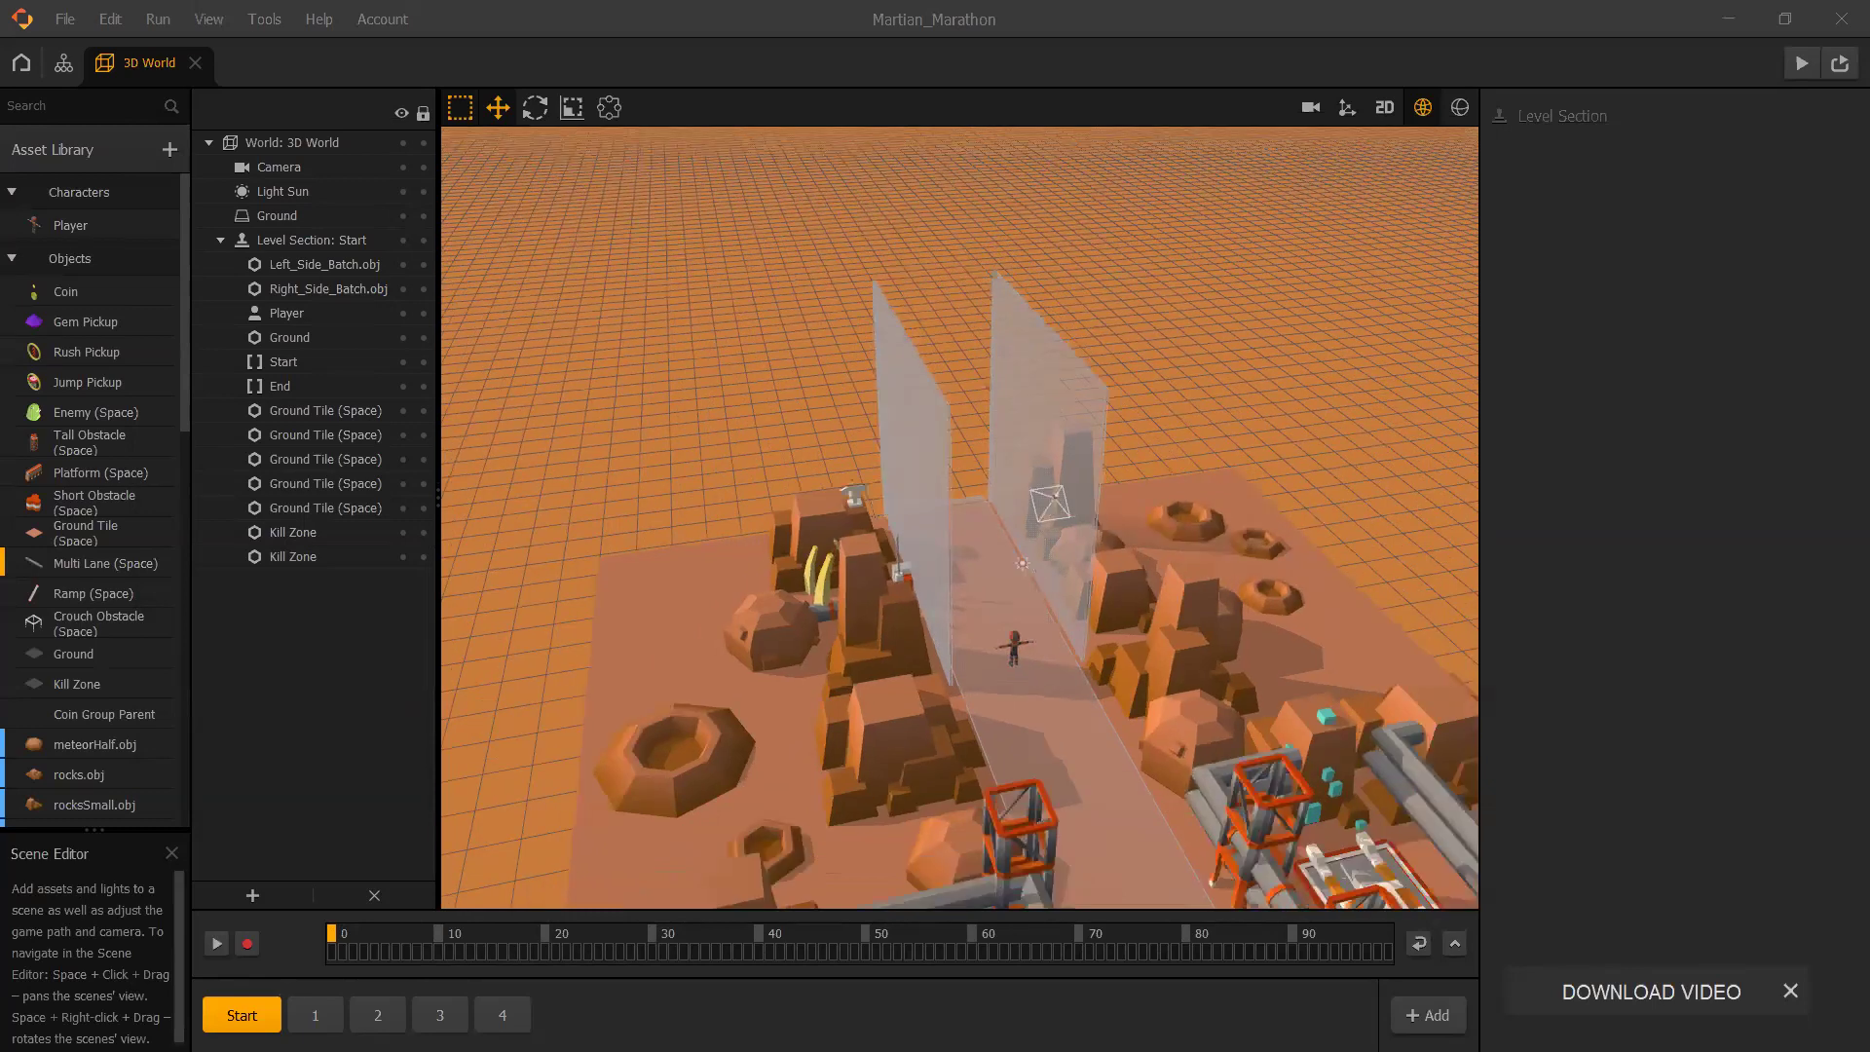
scroll(775, 589, up, 5)
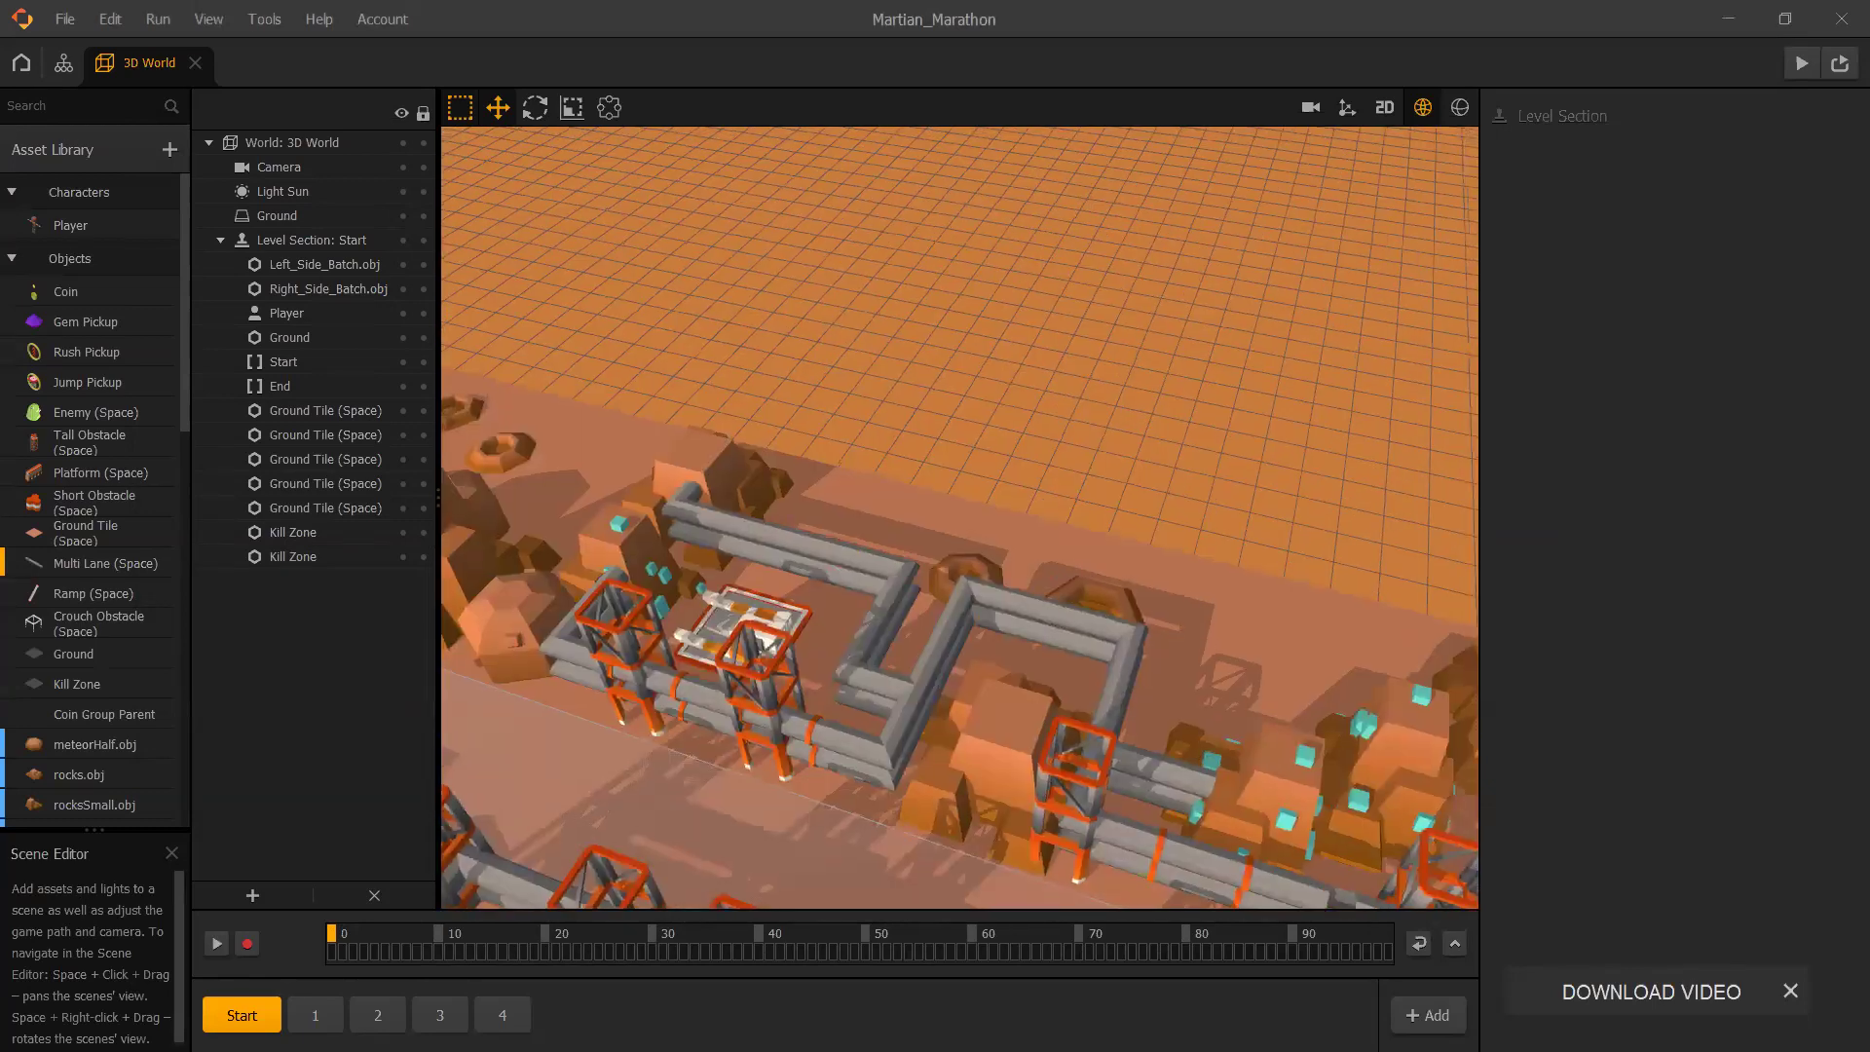
scroll(959, 517, down, 3)
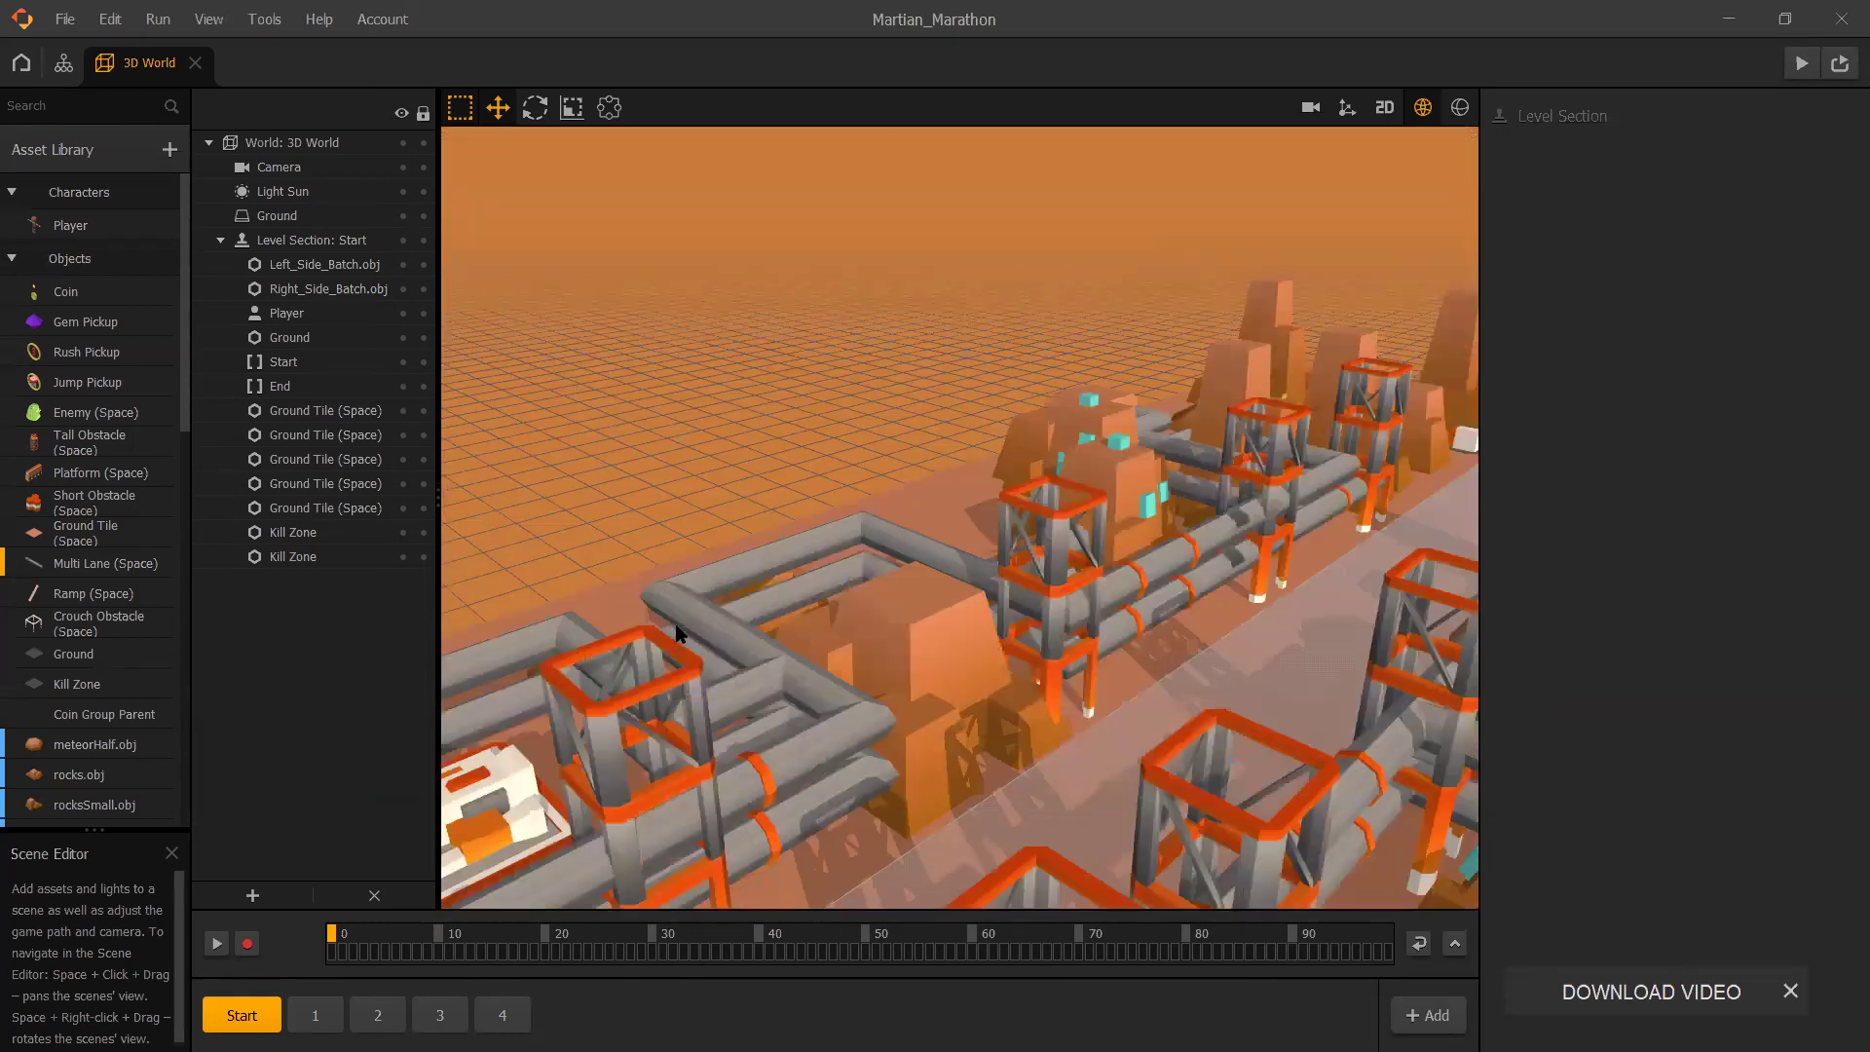
- Open the Martian Marathon mind map and inspect the first Start node and the Tut_01 screen's settings
click(64, 65)
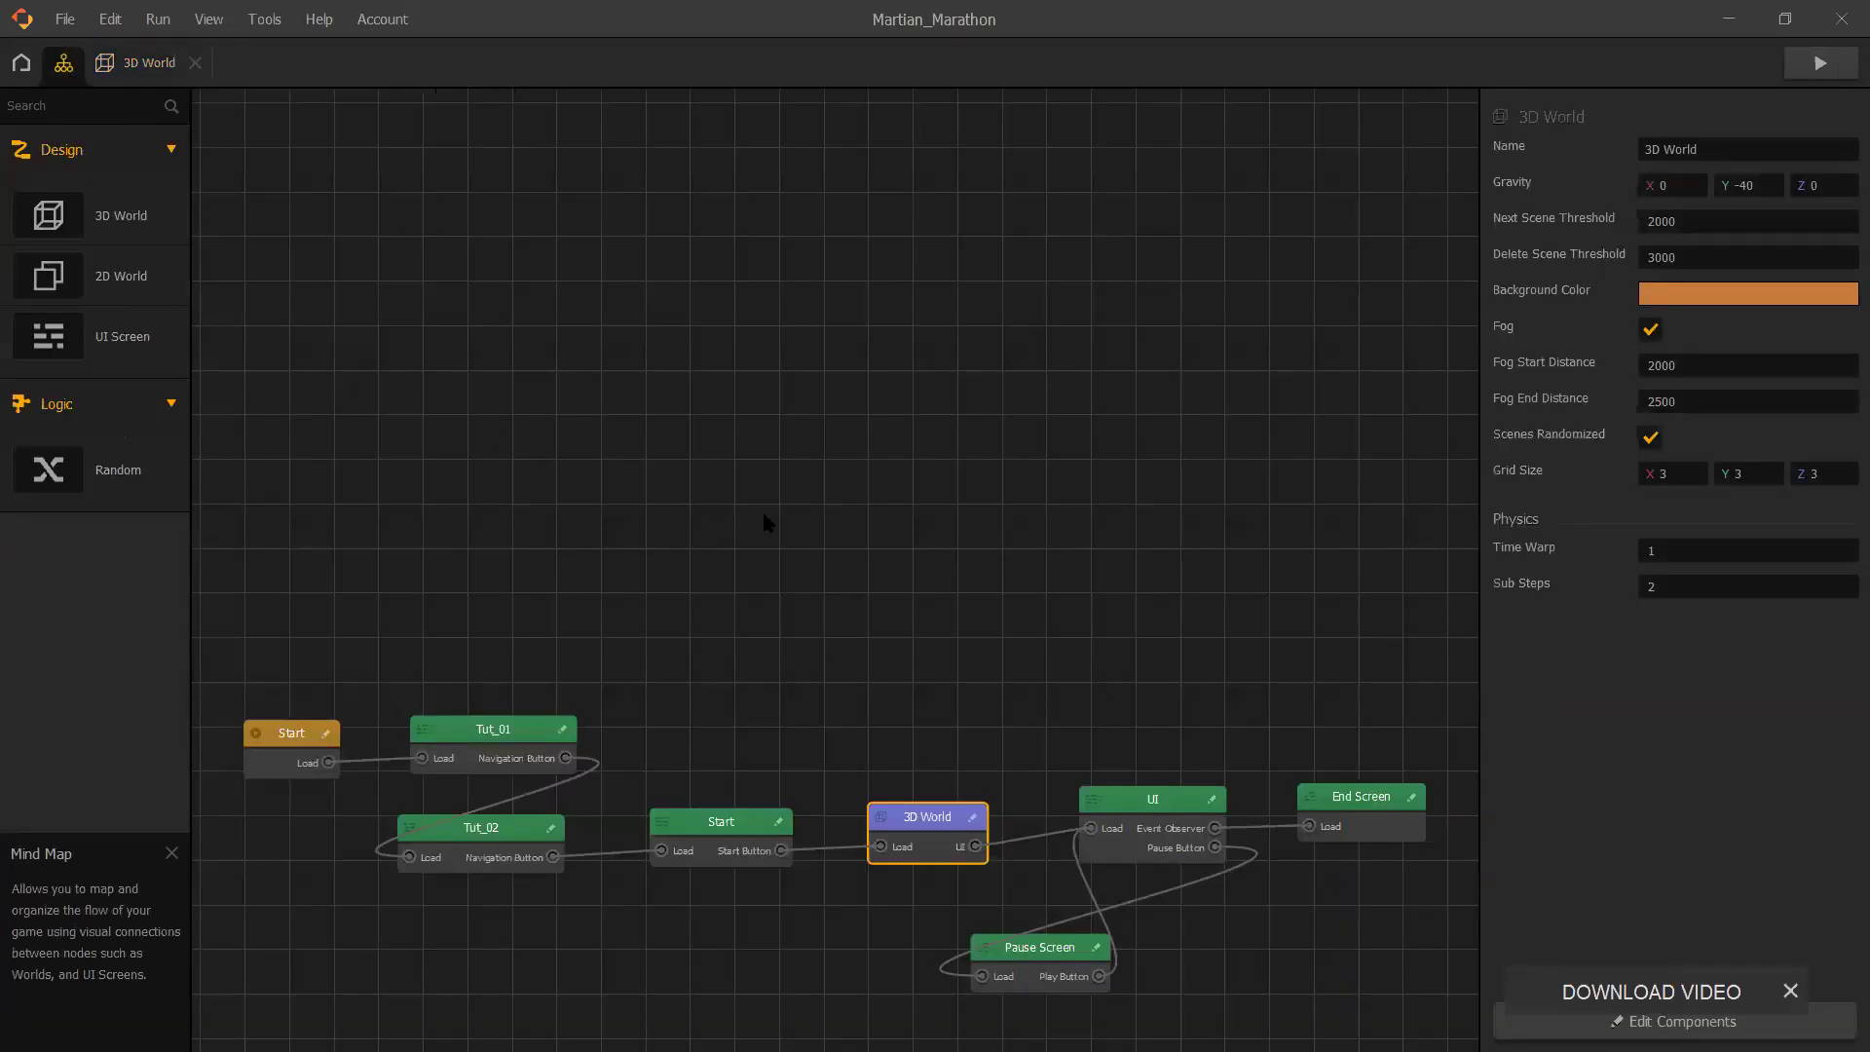
scroll(769, 522, down, 3)
scroll(769, 546, up, 2)
drag(769, 427, 767, 274)
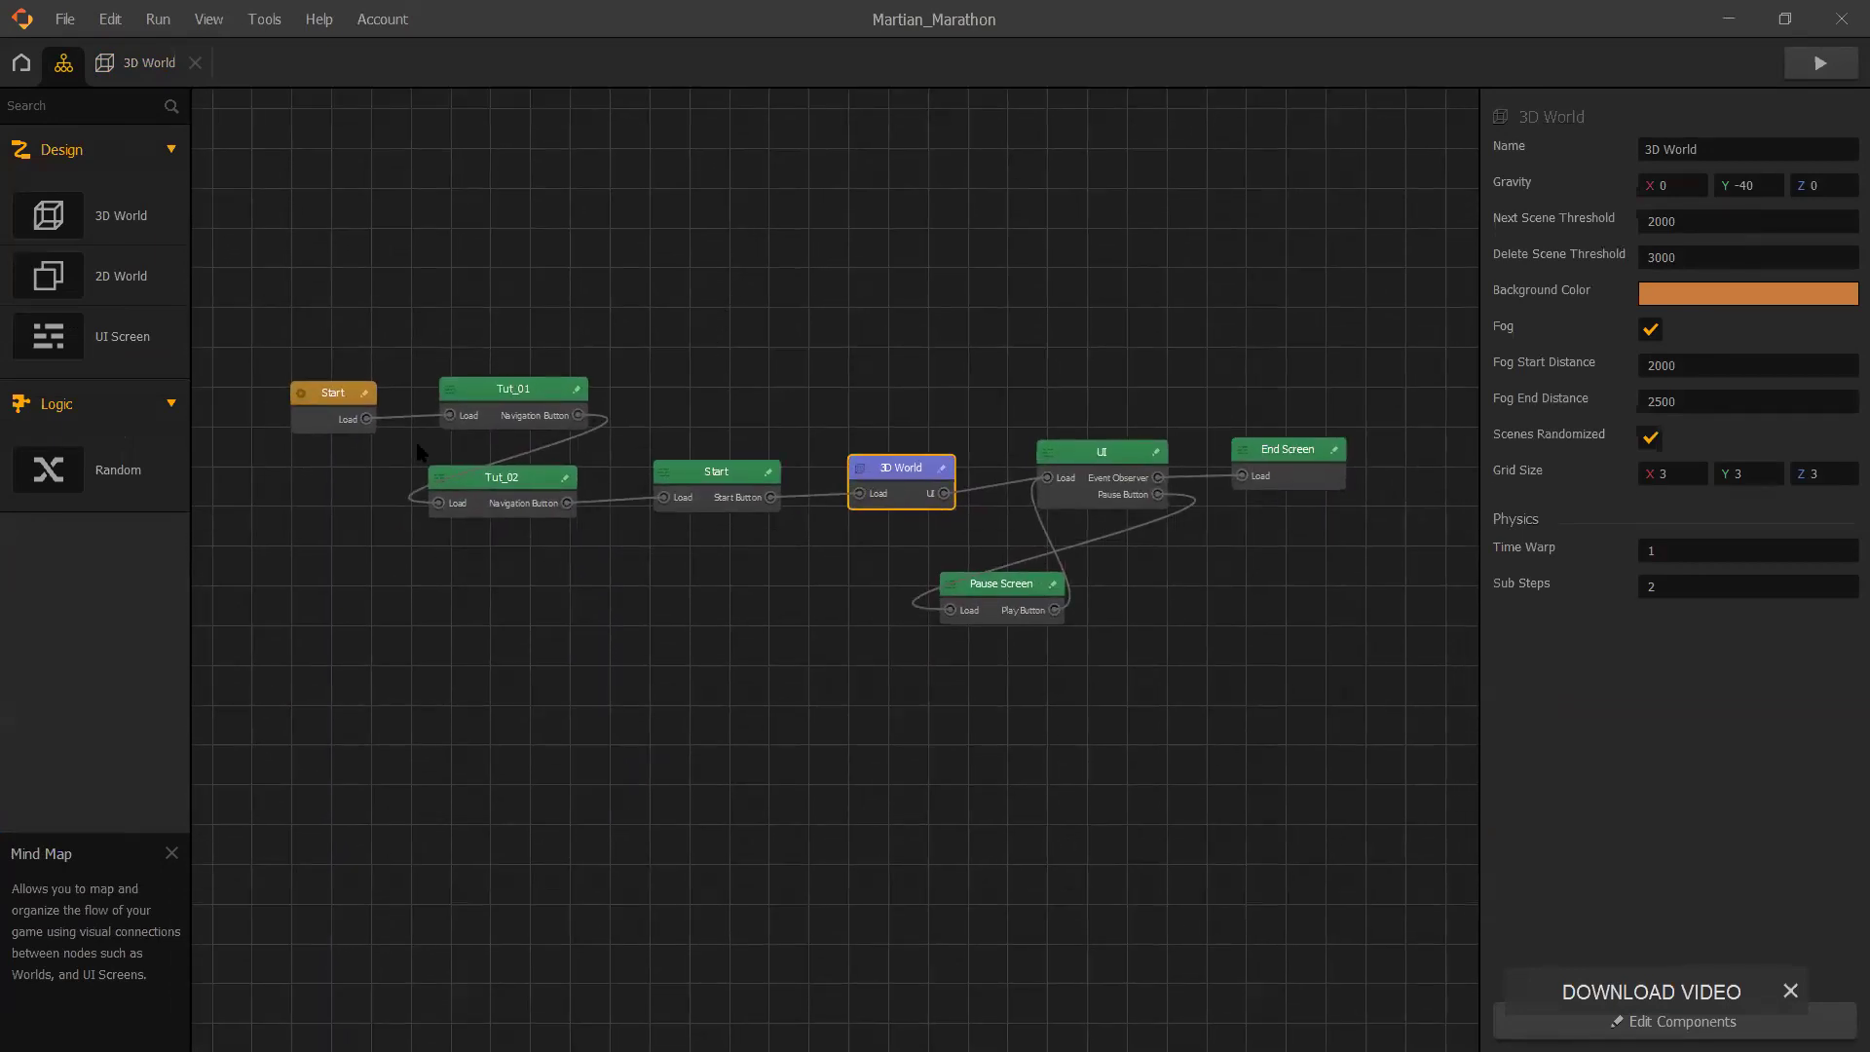
click(328, 400)
click(508, 402)
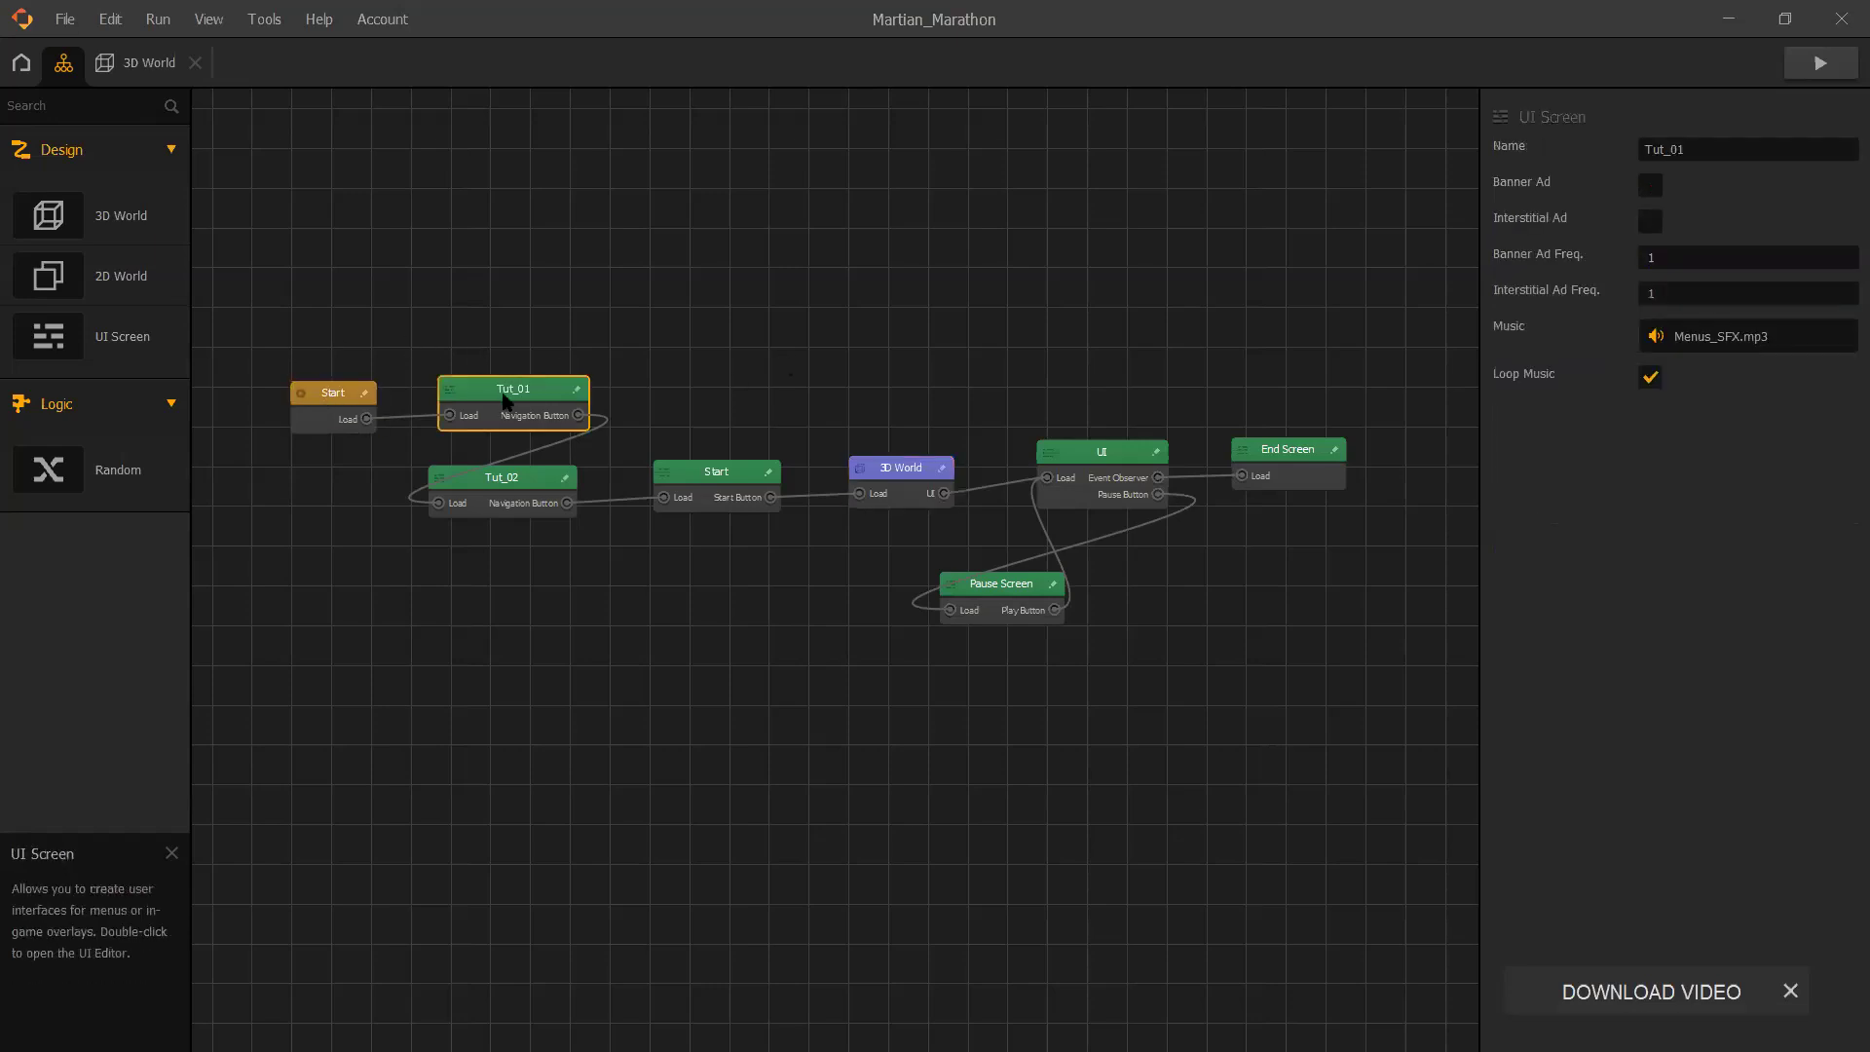
- Move the Tut_02, Start screen and 3D World nodes into one horizontal row after Tut_01
click(516, 490)
drag(516, 490, 711, 401)
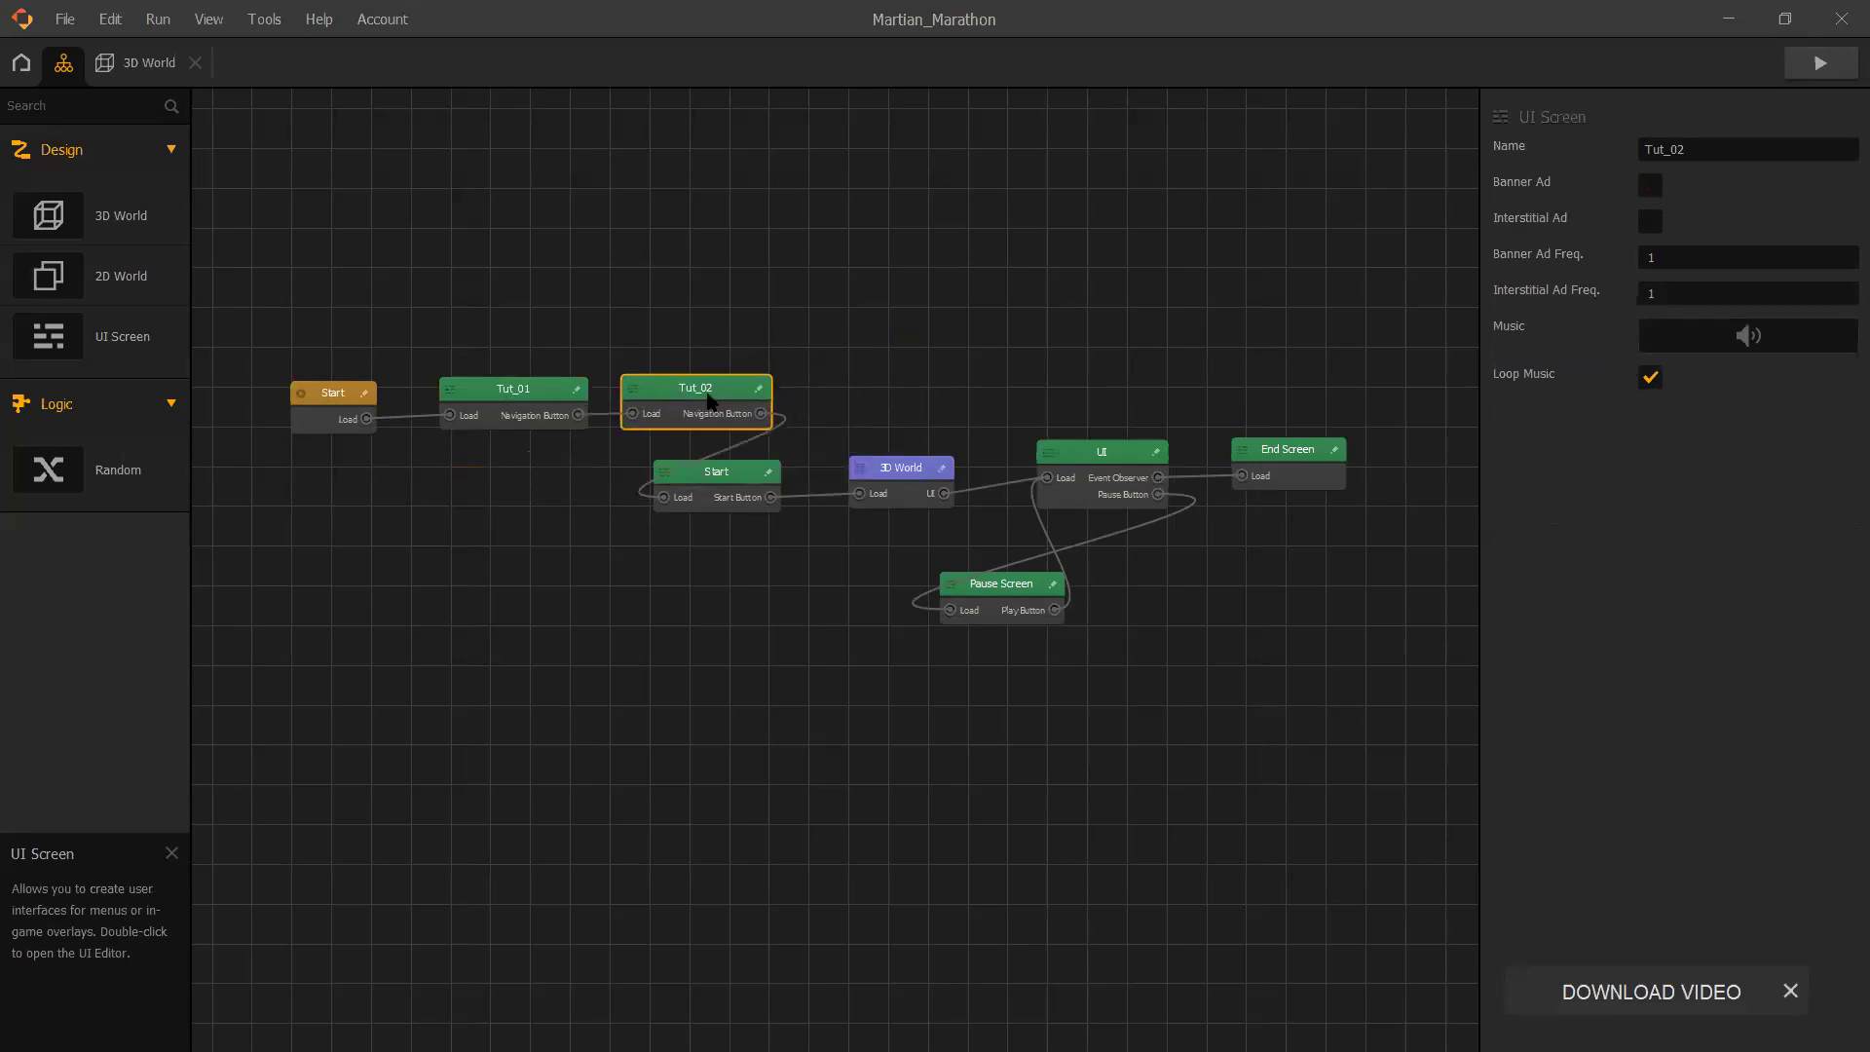
drag(750, 478, 895, 398)
drag(896, 473, 1004, 387)
- Place the UI and End Screen nodes in the row after 3D World, with the Pause Screen node beneath UI
click(1105, 453)
drag(1110, 453, 1159, 371)
drag(1295, 451, 1345, 399)
mouse_move(1344, 400)
mouse_down()
mouse_move(1367, 374)
mouse_move(1343, 371)
mouse_up()
drag(1022, 585, 1166, 477)
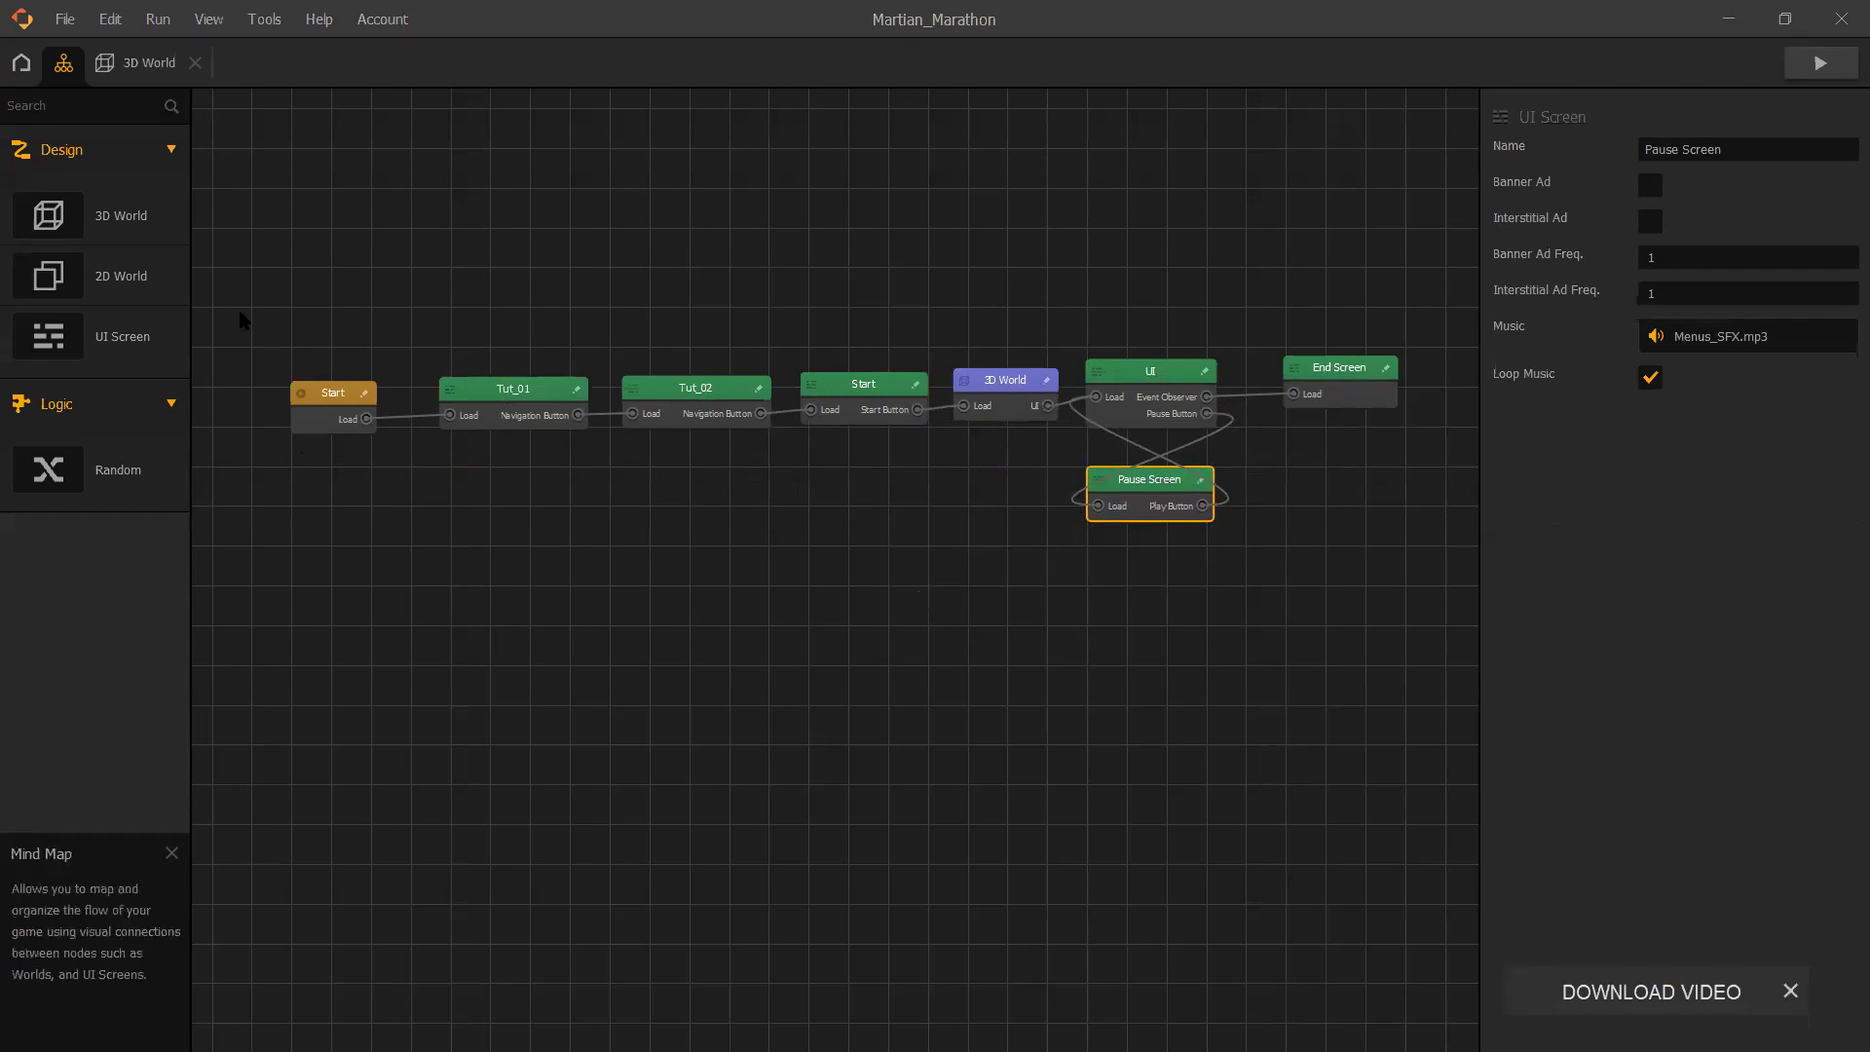
- Inspect the connection between the UI node's Pause Button and the Pause Screen
click(571, 480)
click(1109, 485)
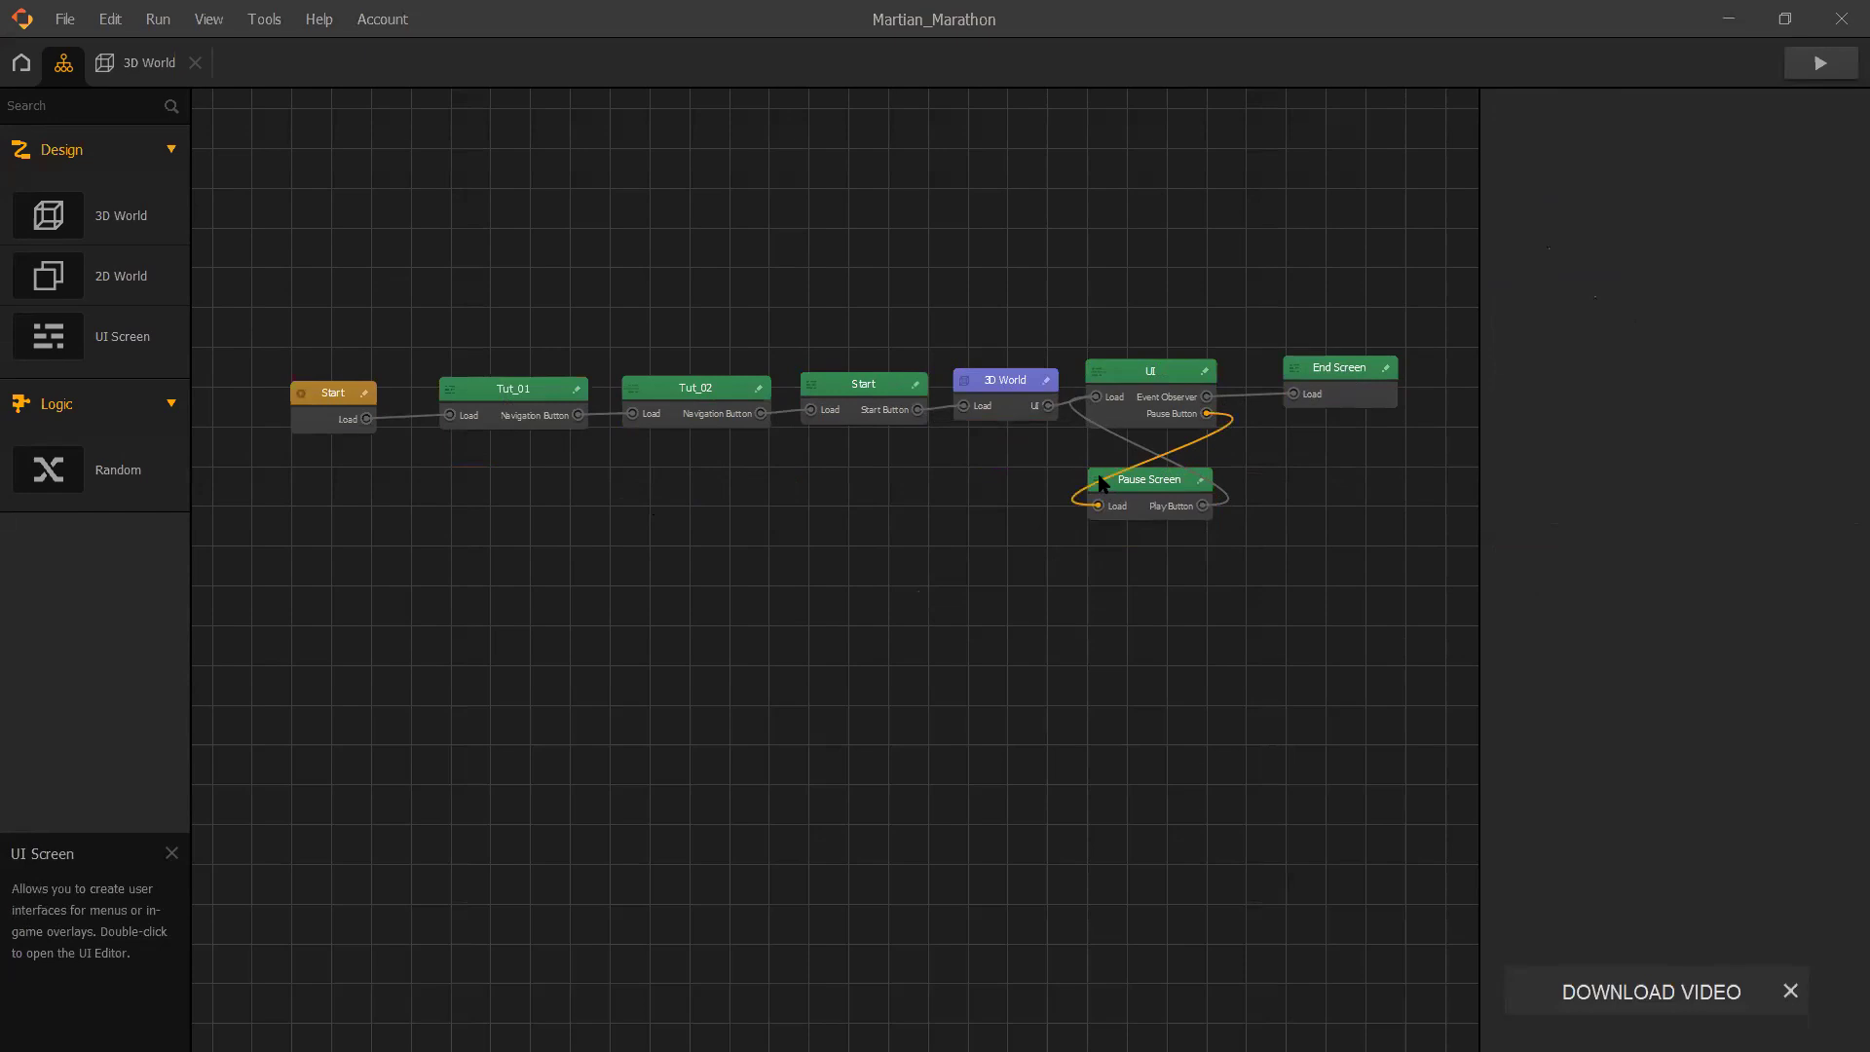
click(1047, 477)
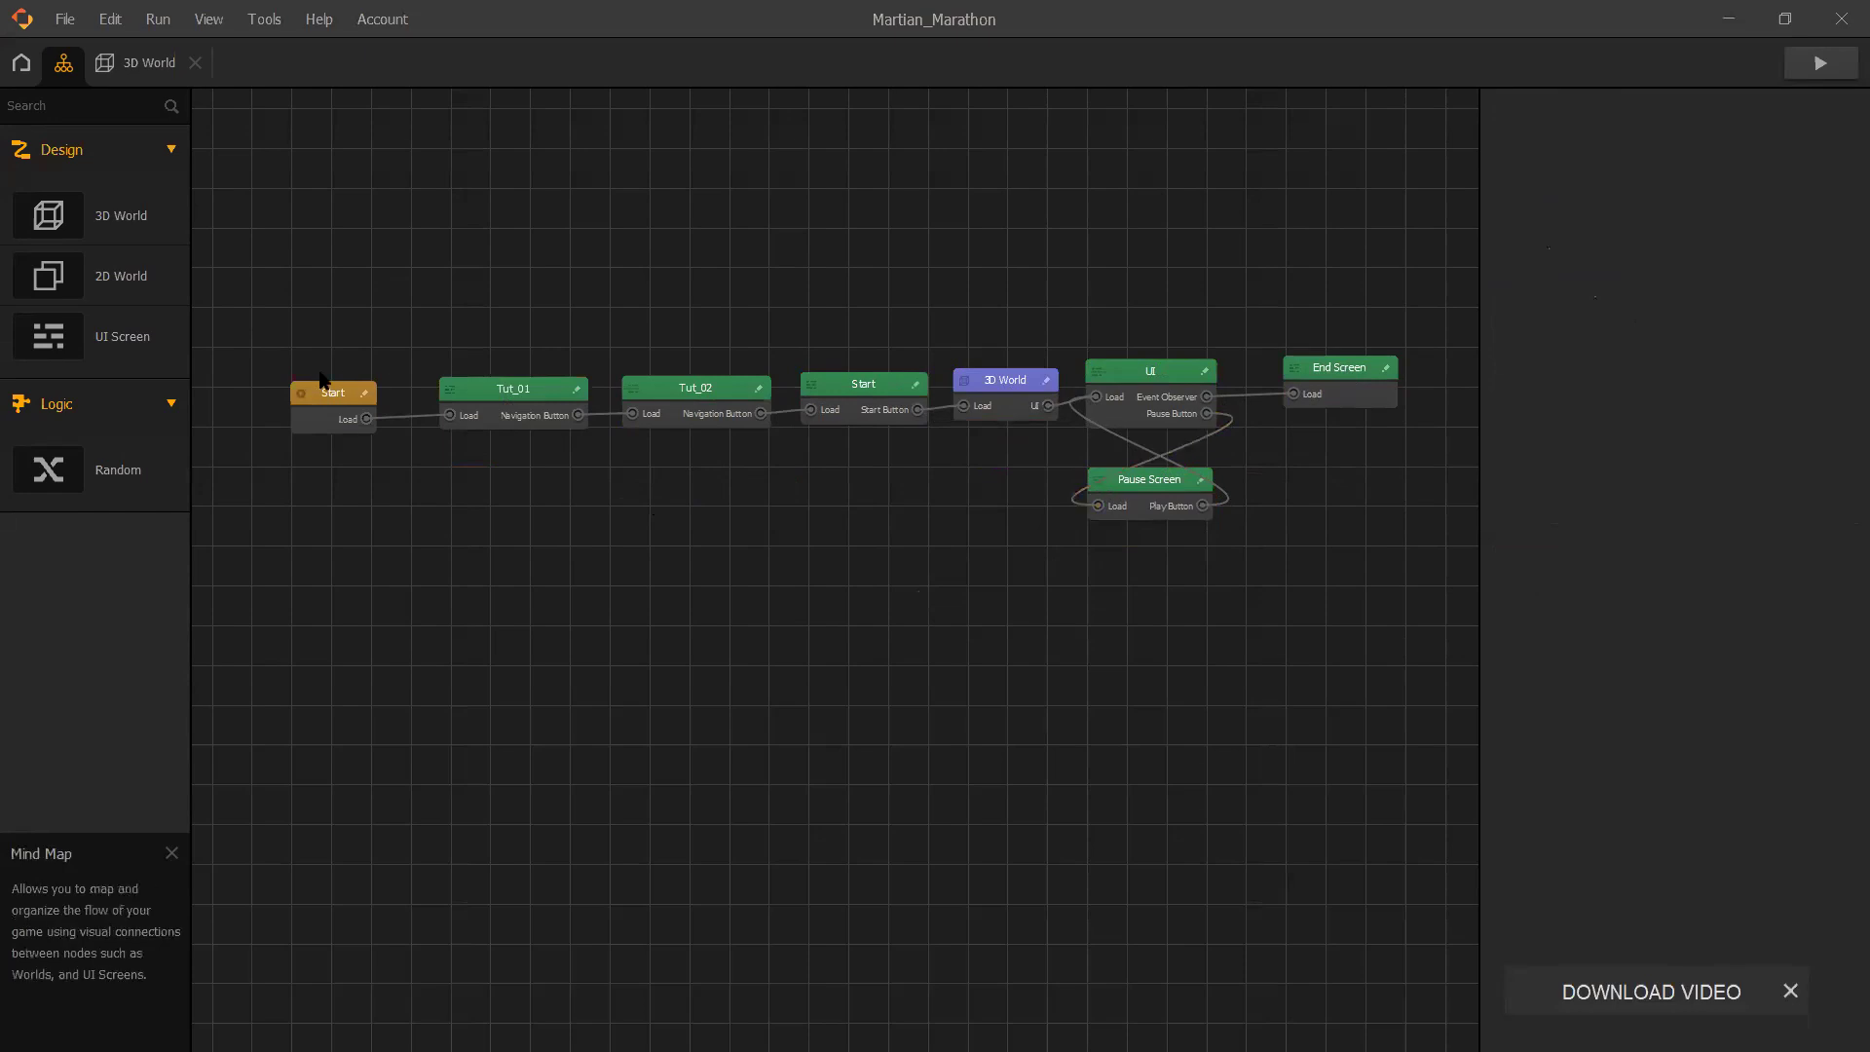
- Open the first Start node's loading screen to view its logo layout, and close it again
click(509, 394)
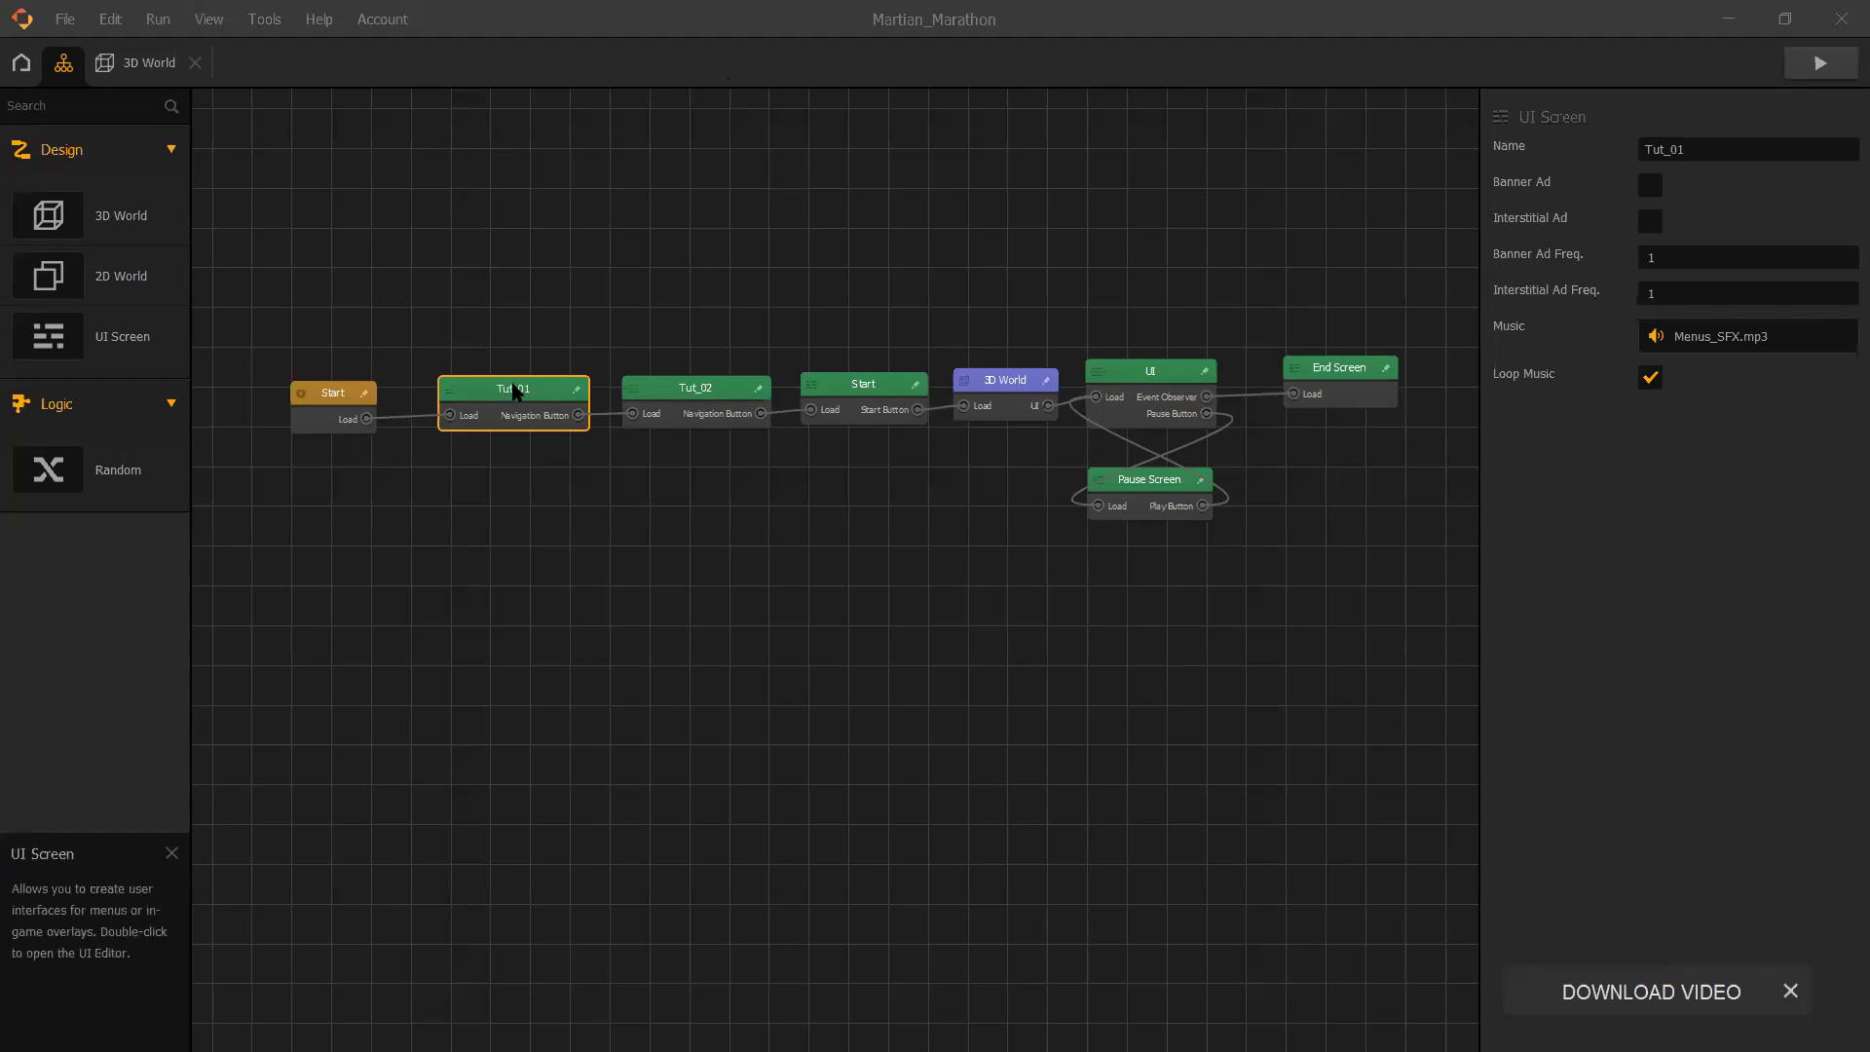
click(327, 399)
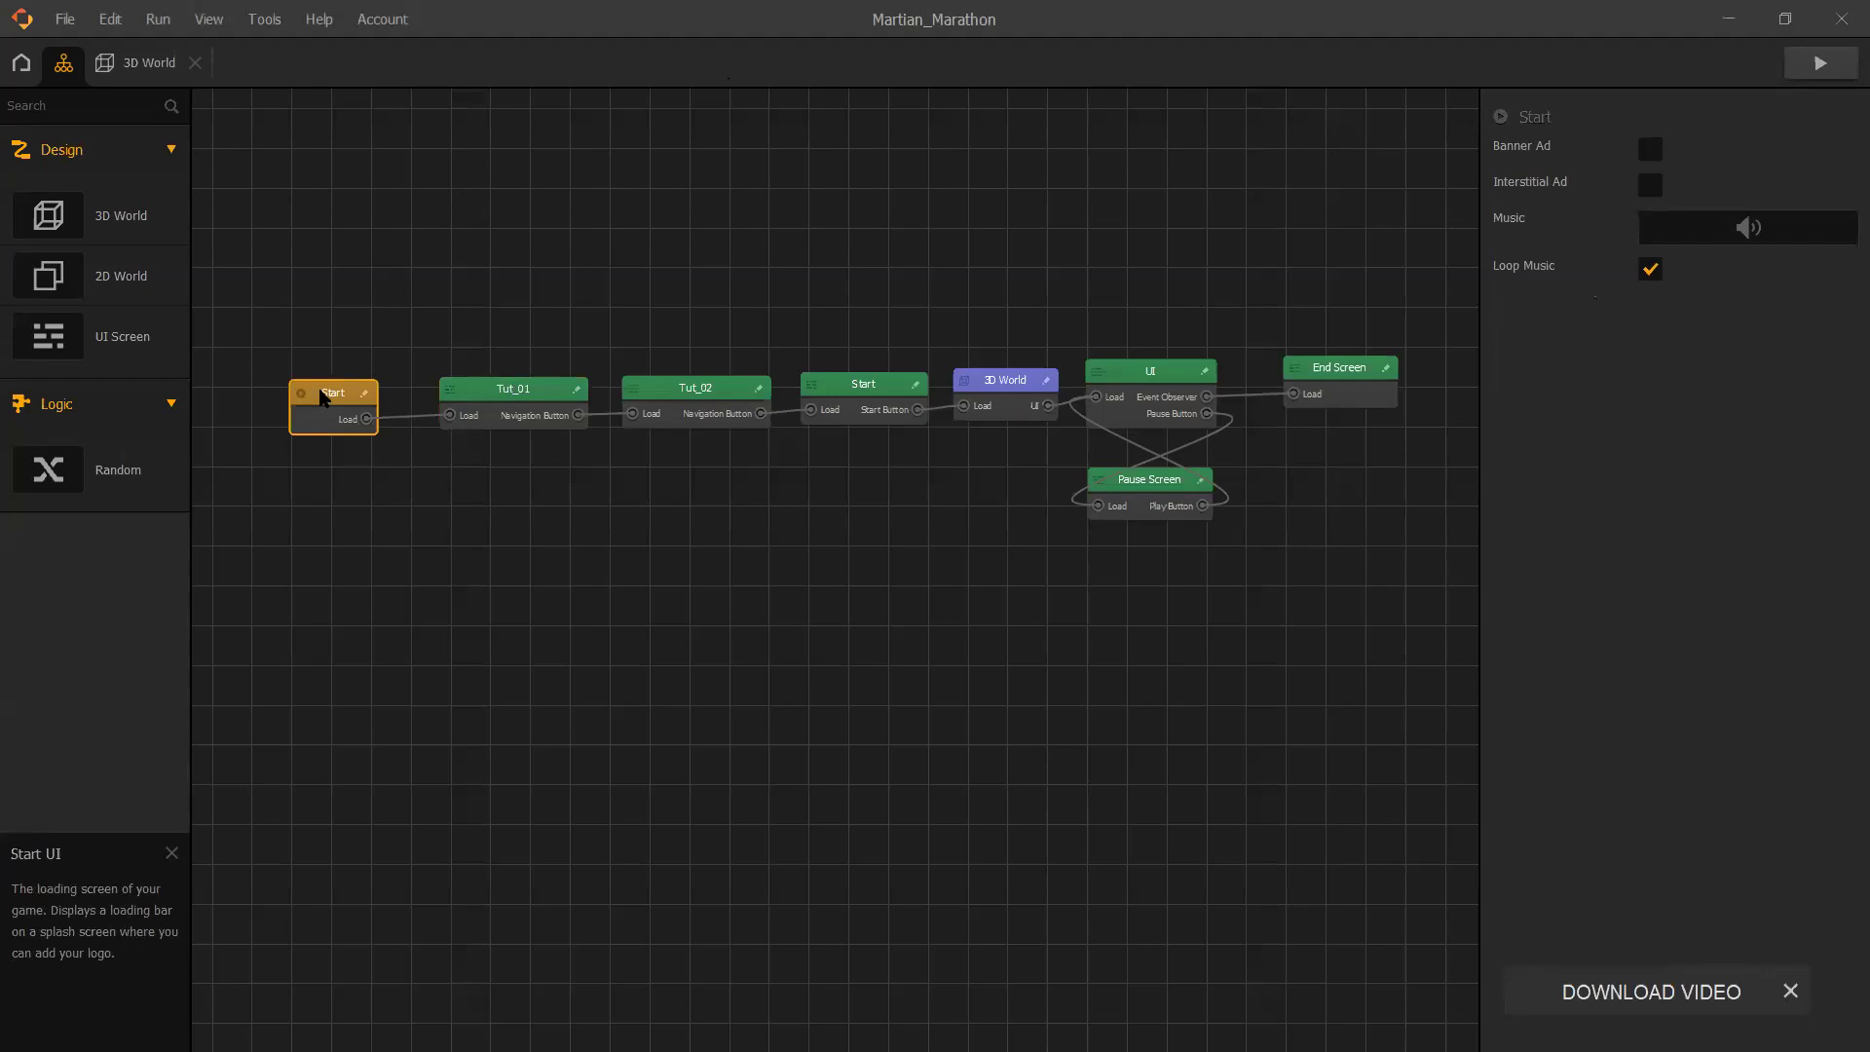
double_click(327, 398)
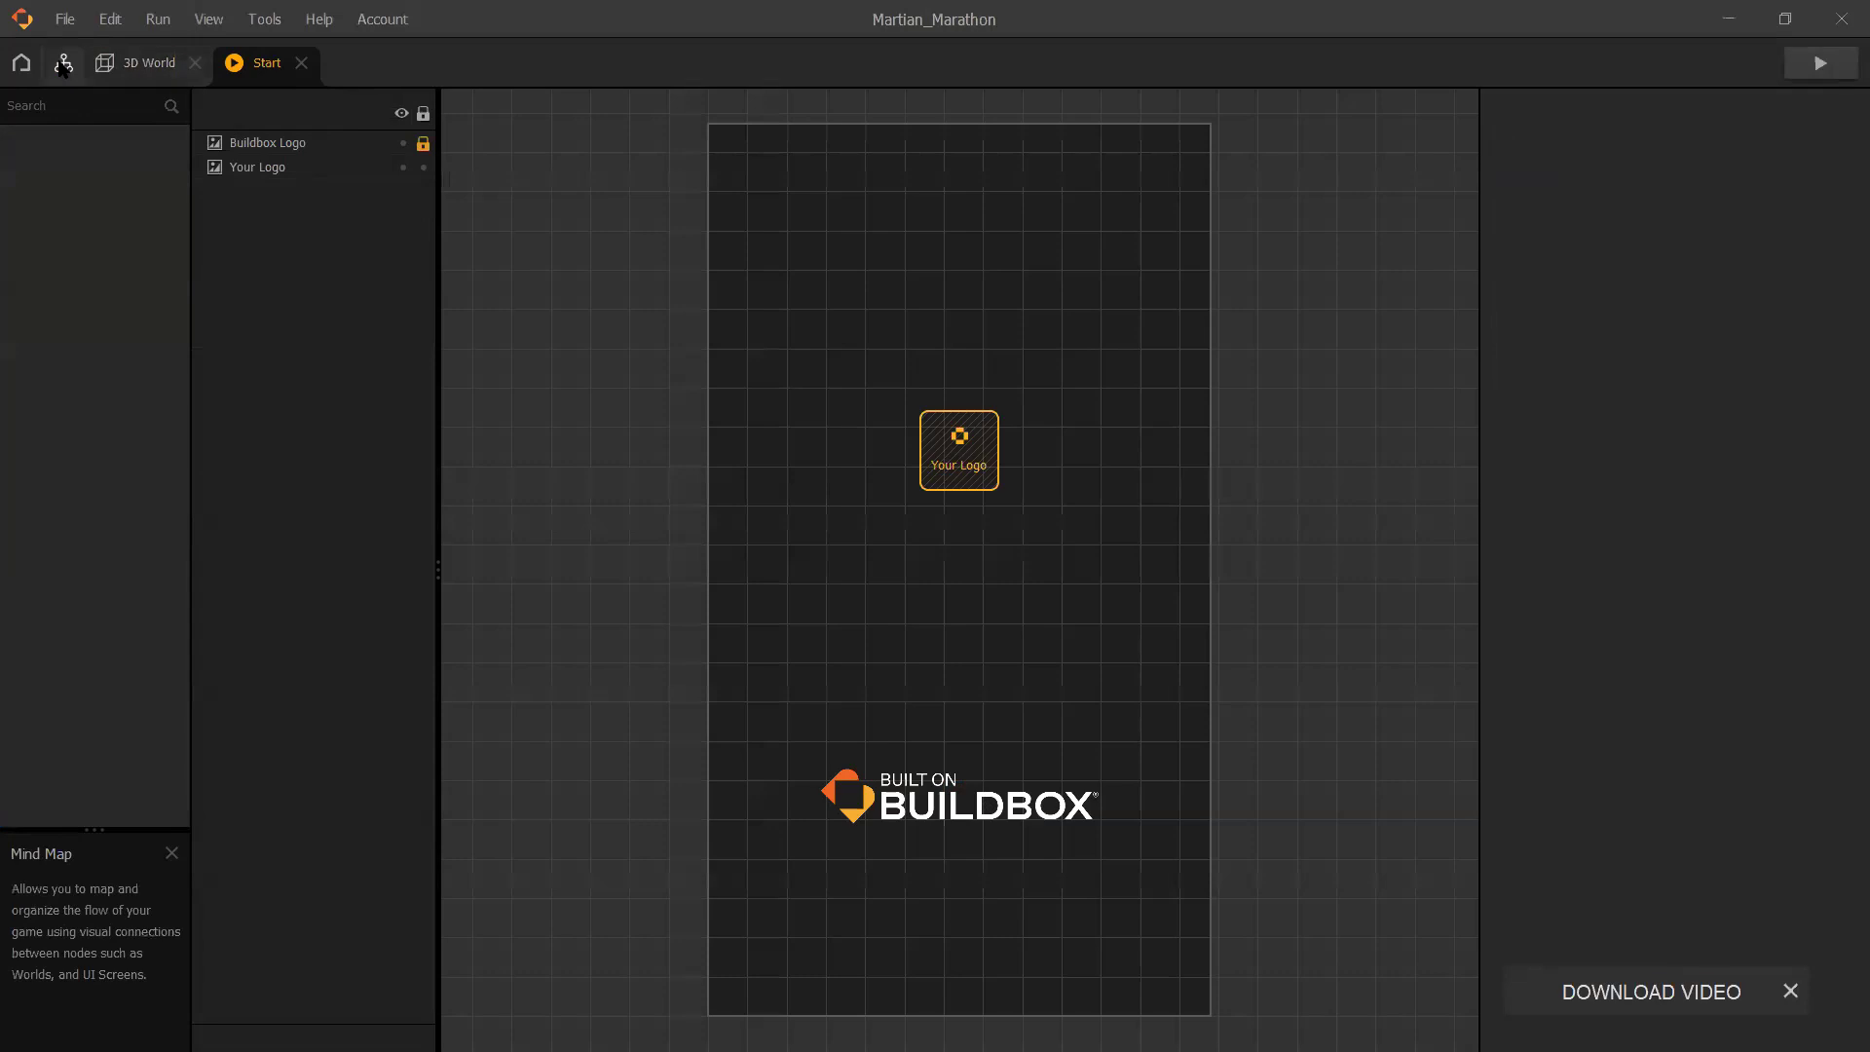
click(64, 63)
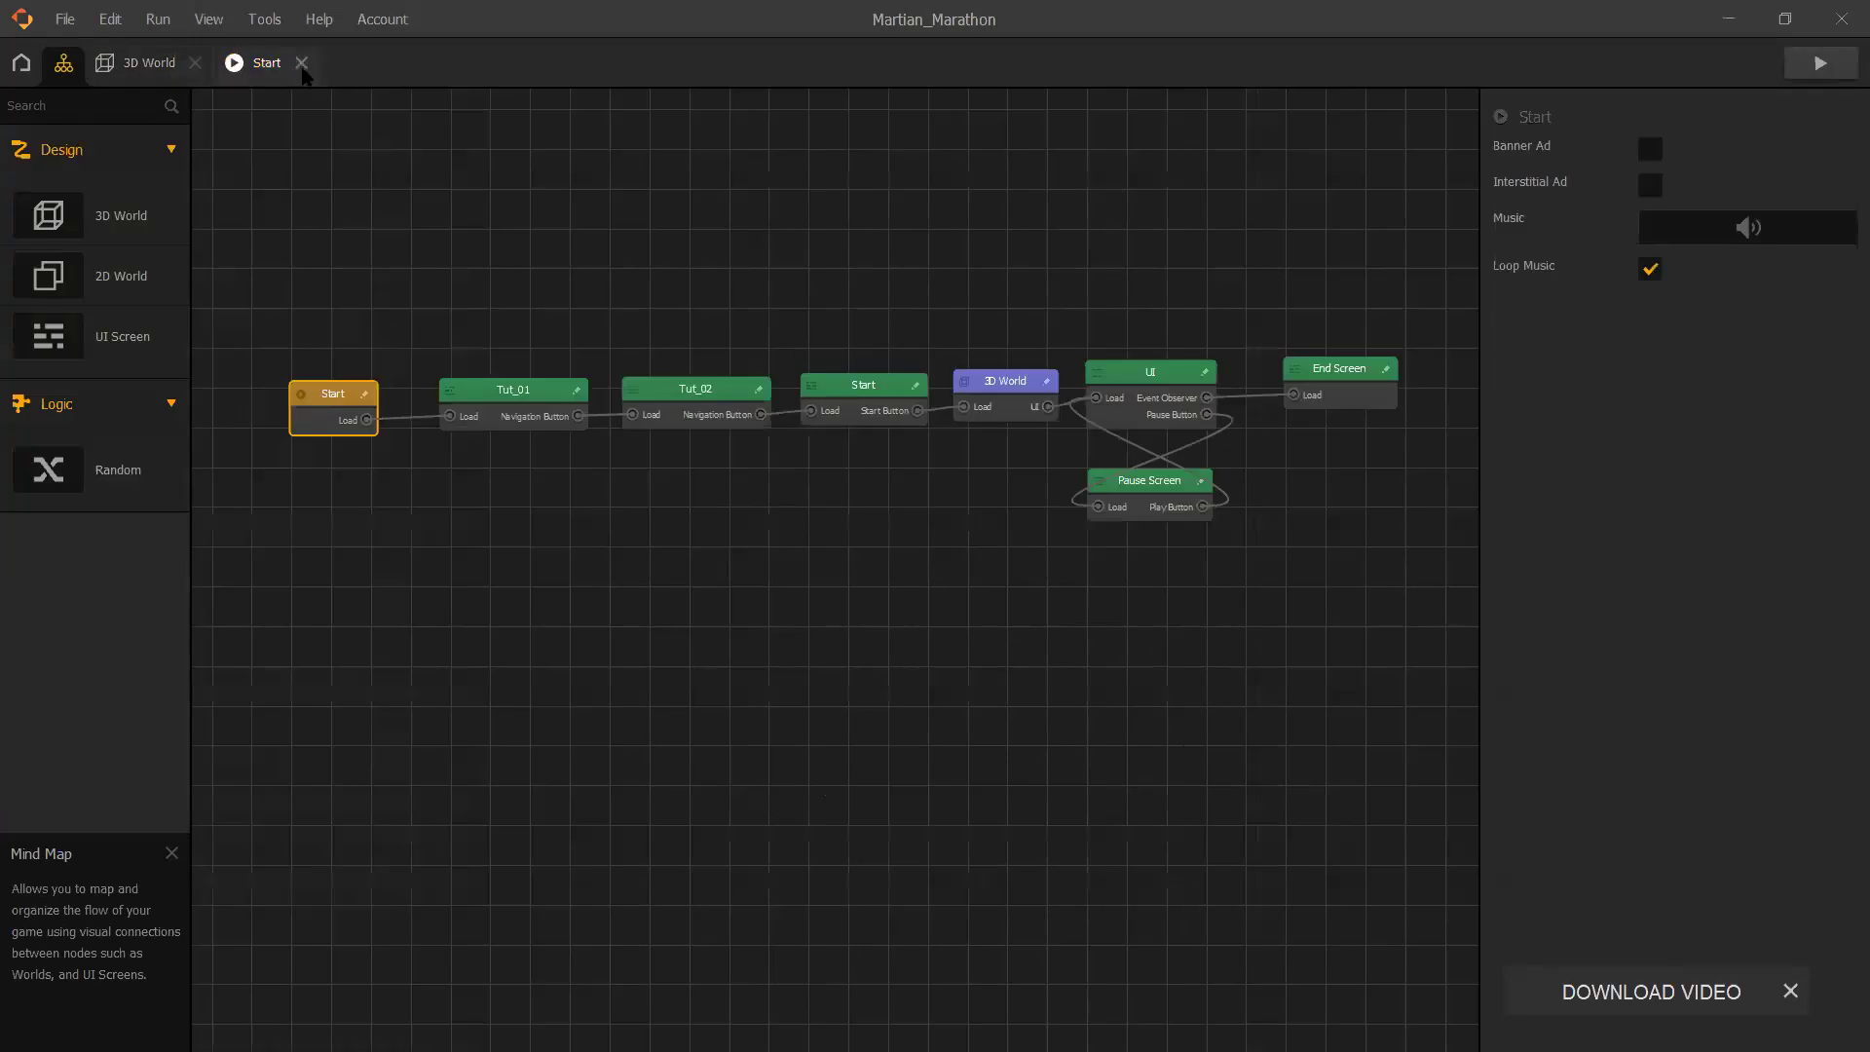
click(301, 62)
- Open the Tut_01 screen to view its swipe instructions, and close it
click(511, 400)
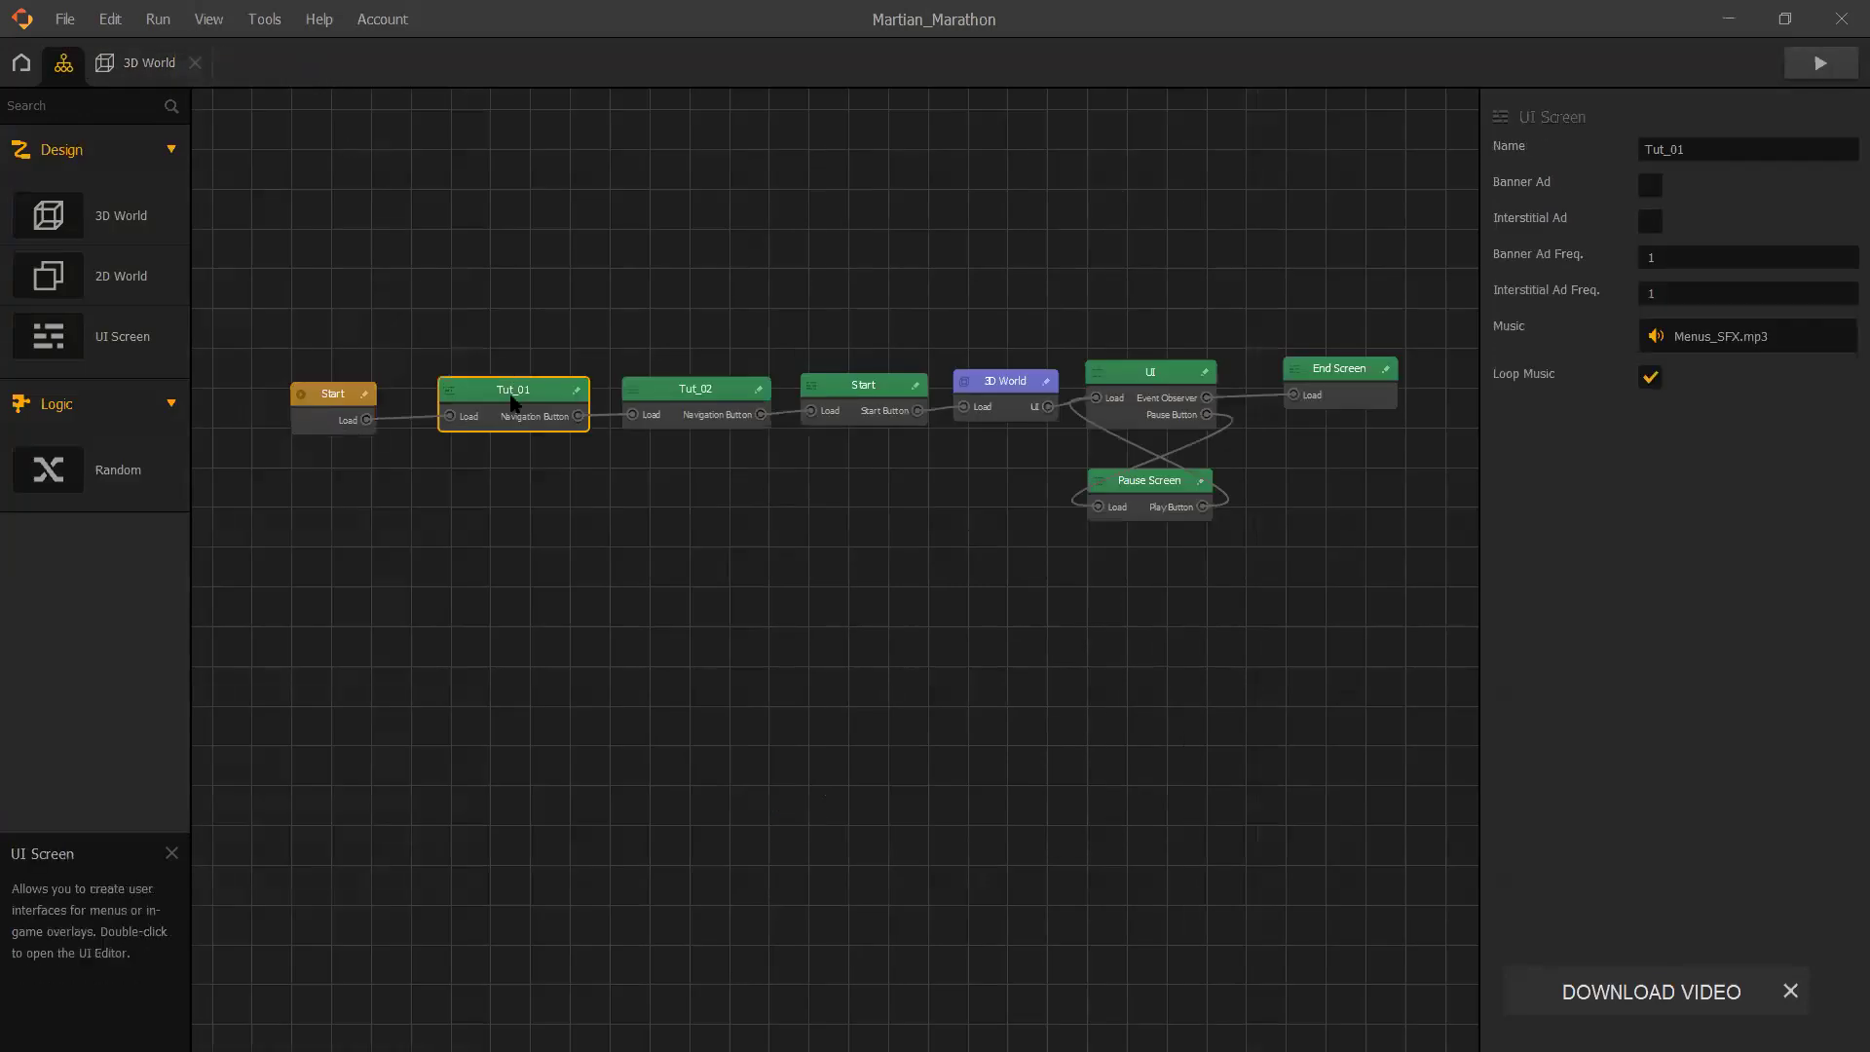
double_click(511, 401)
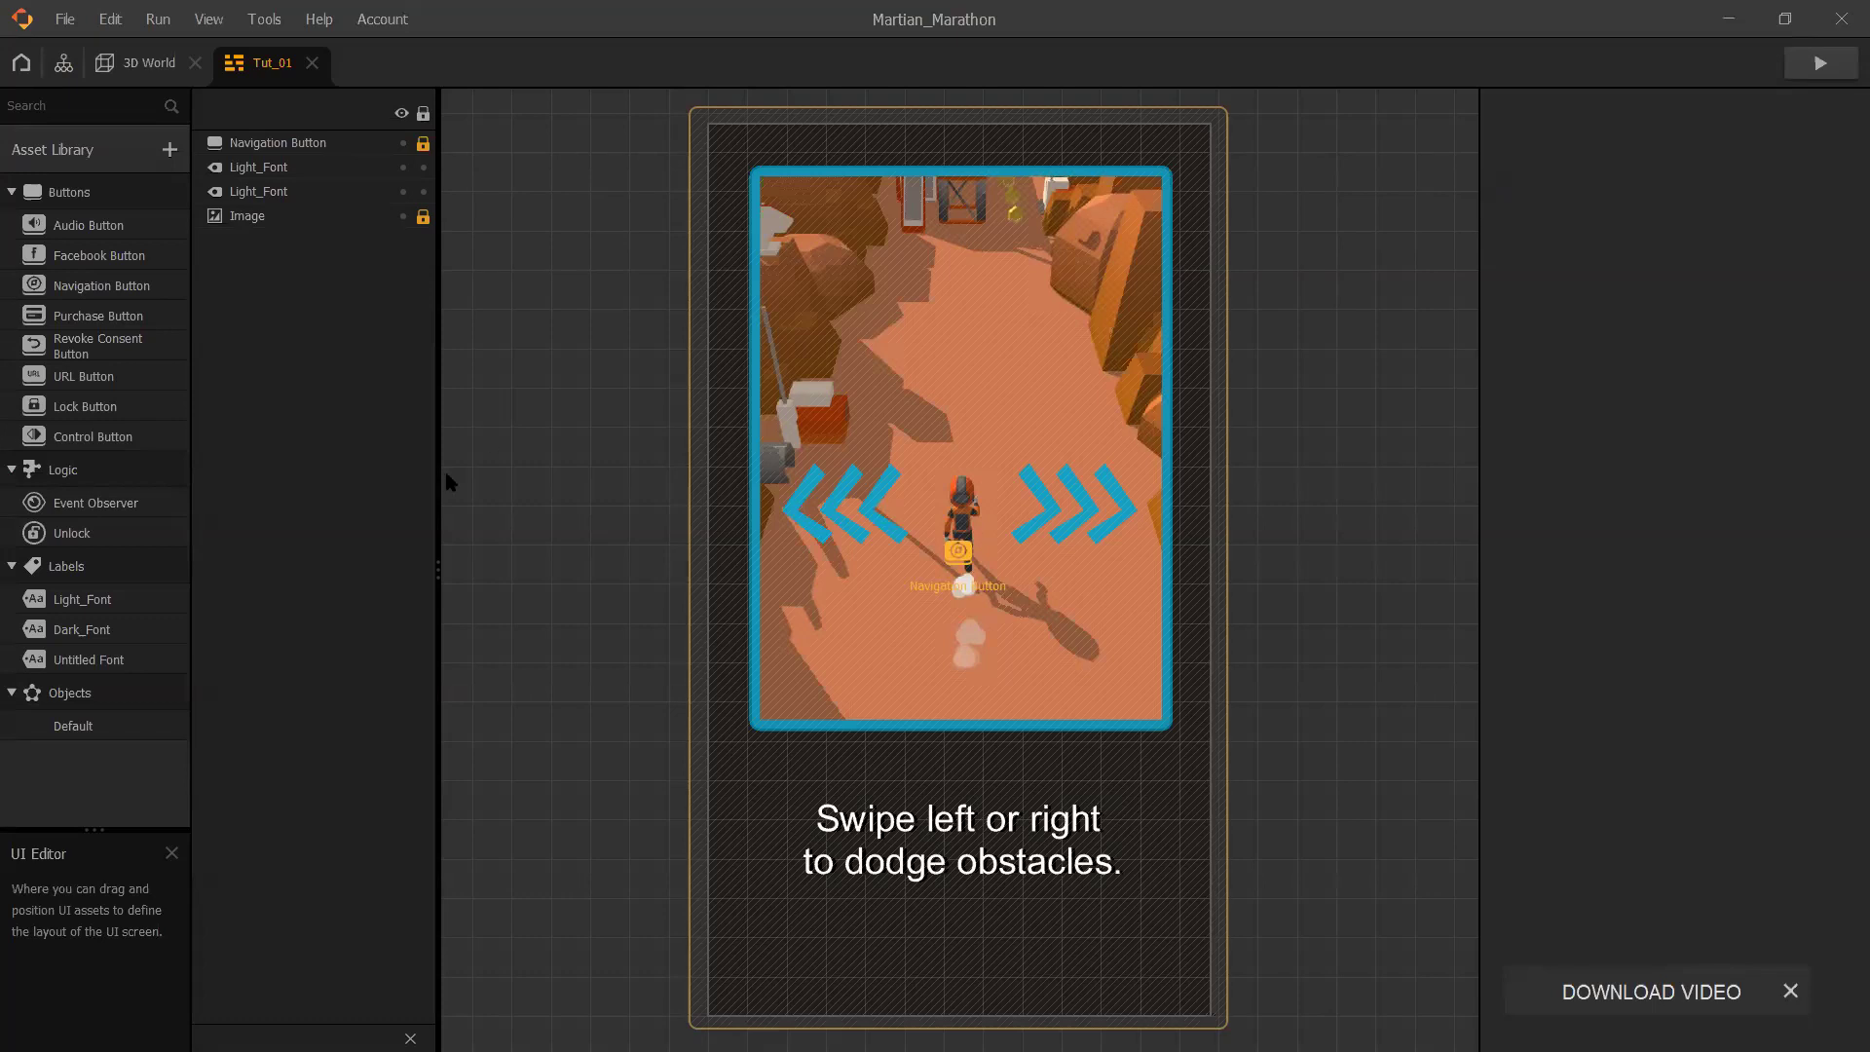
click(313, 63)
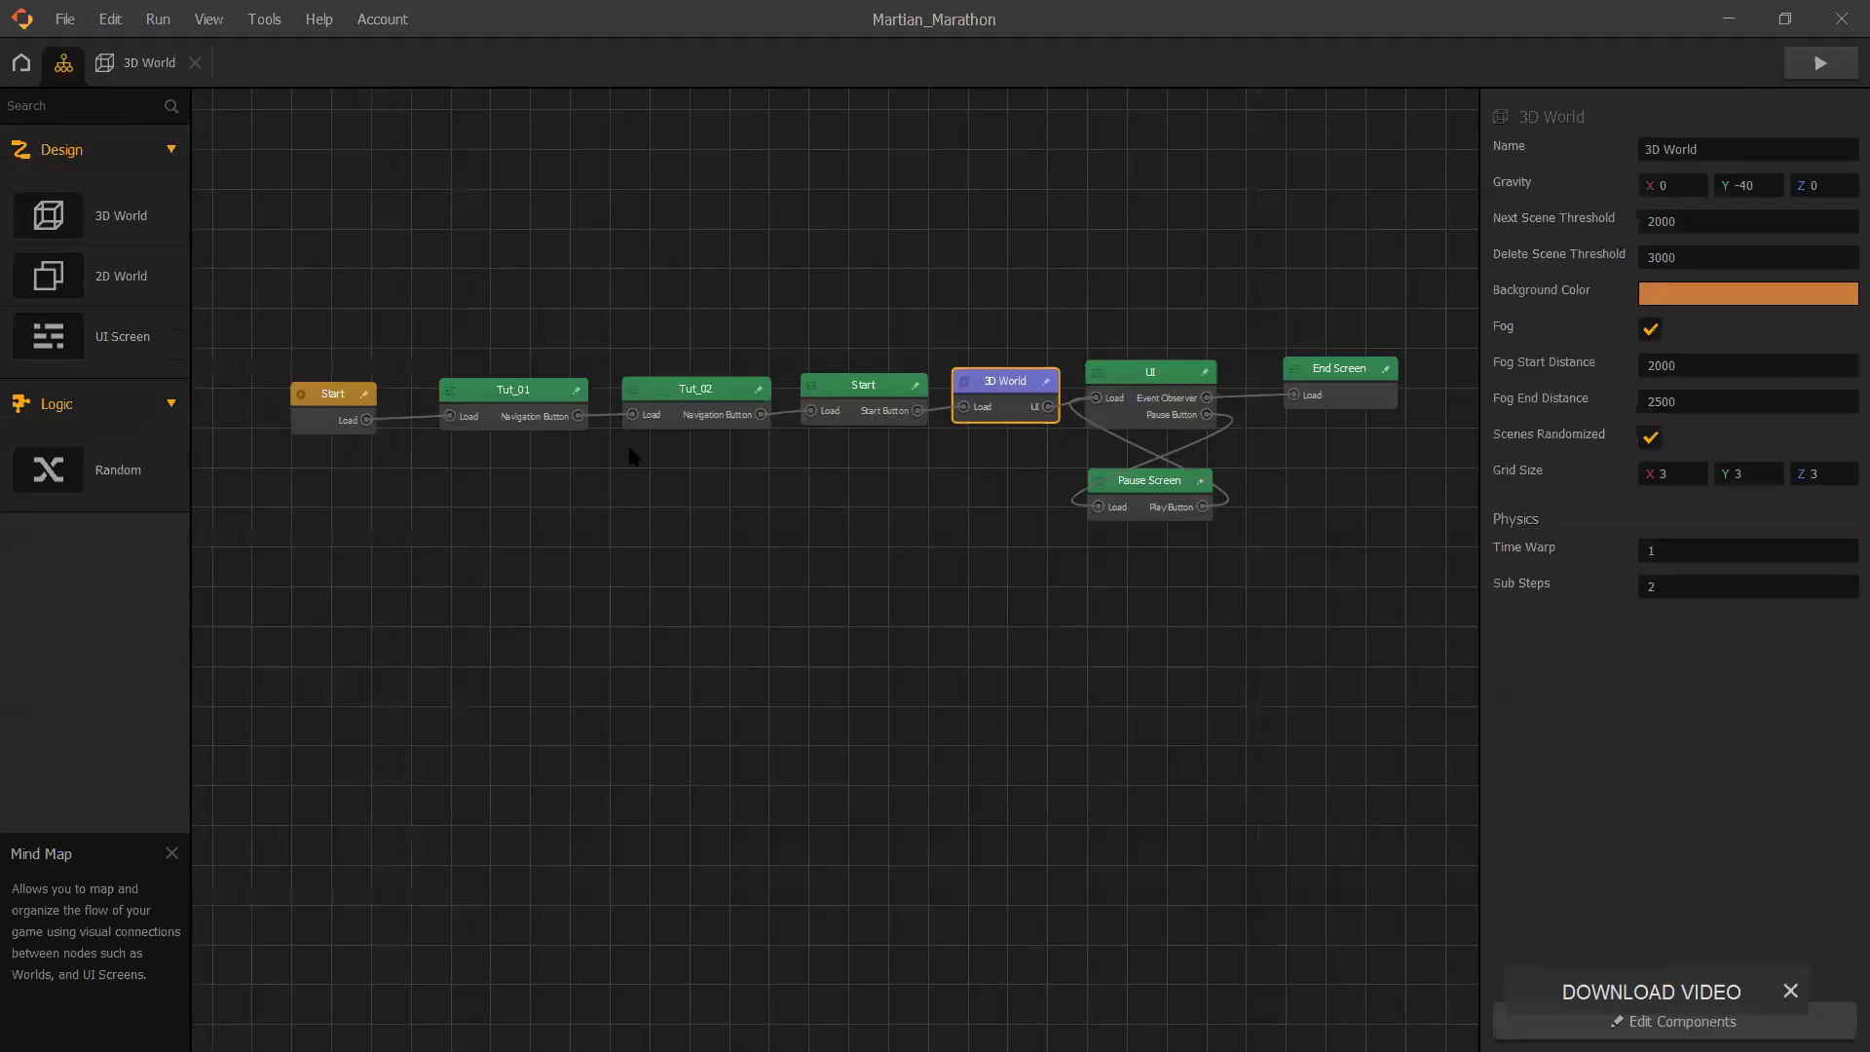
- Open the Tut_02 screen, inspect its two instruction text labels, and close the screen
double_click(690, 394)
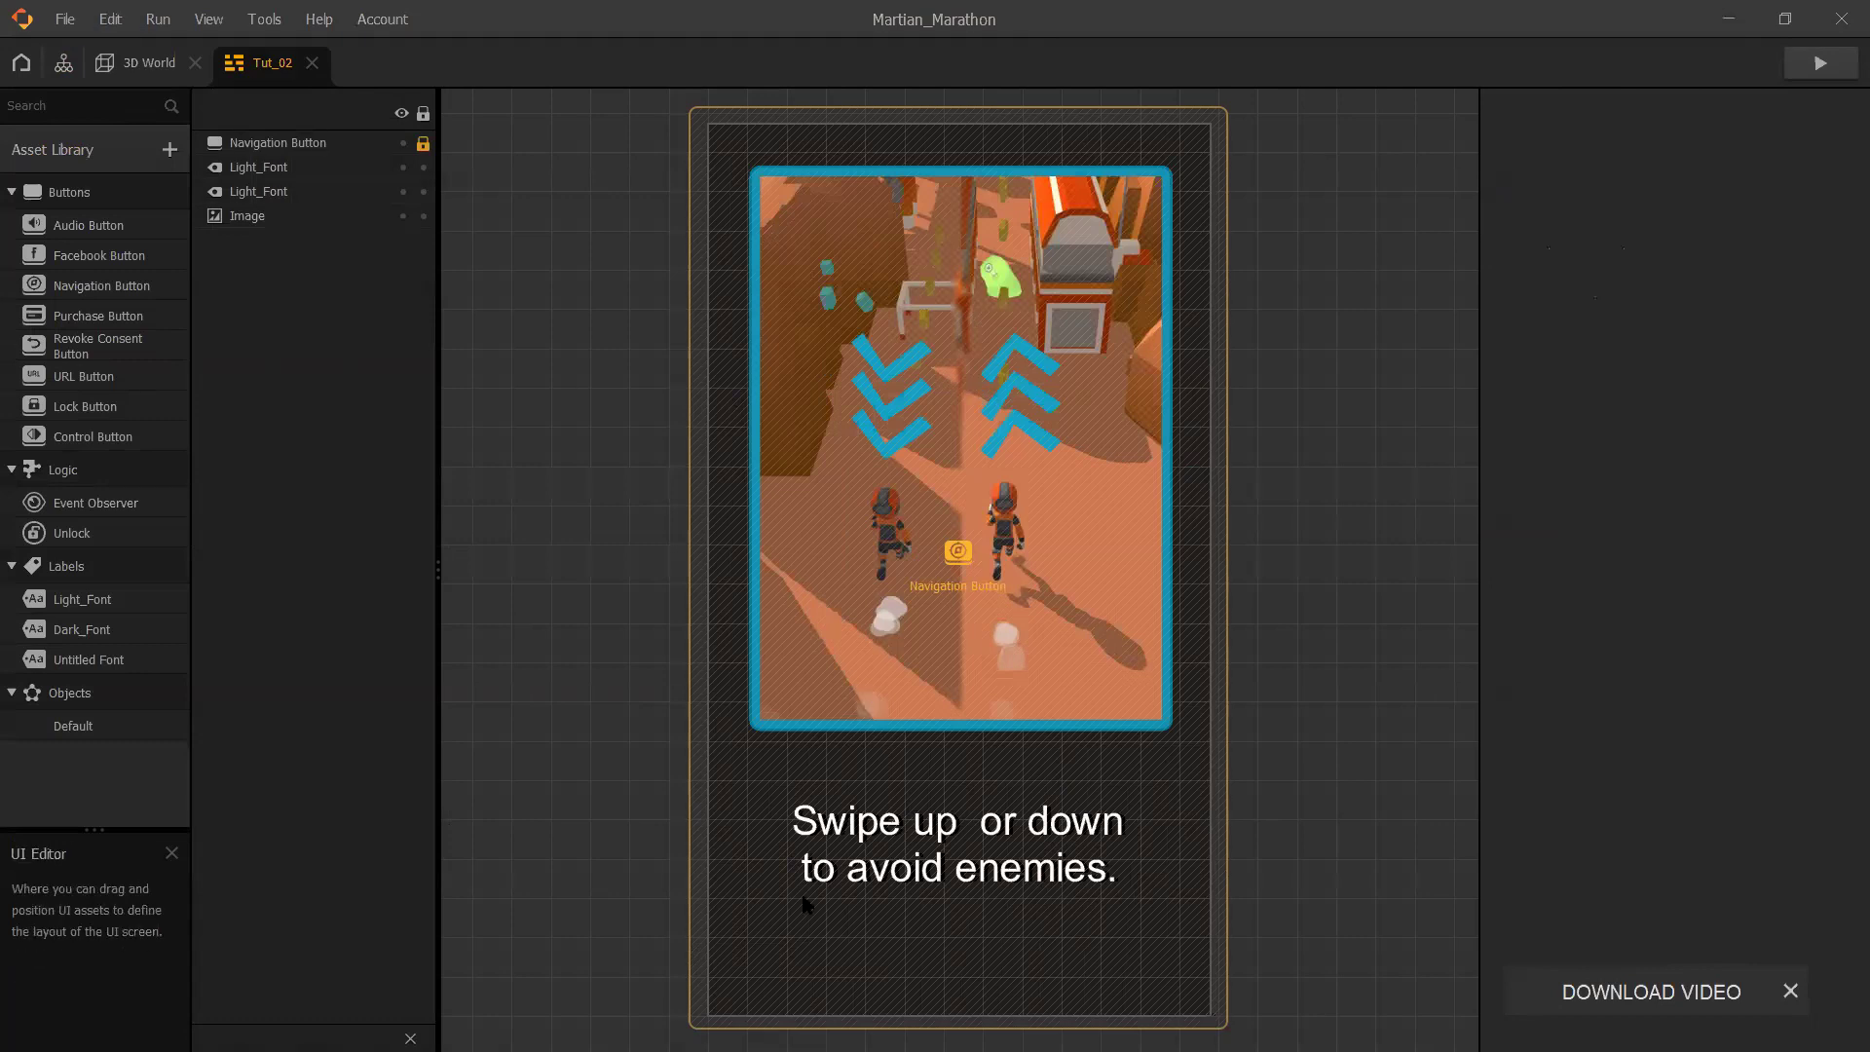
click(1079, 838)
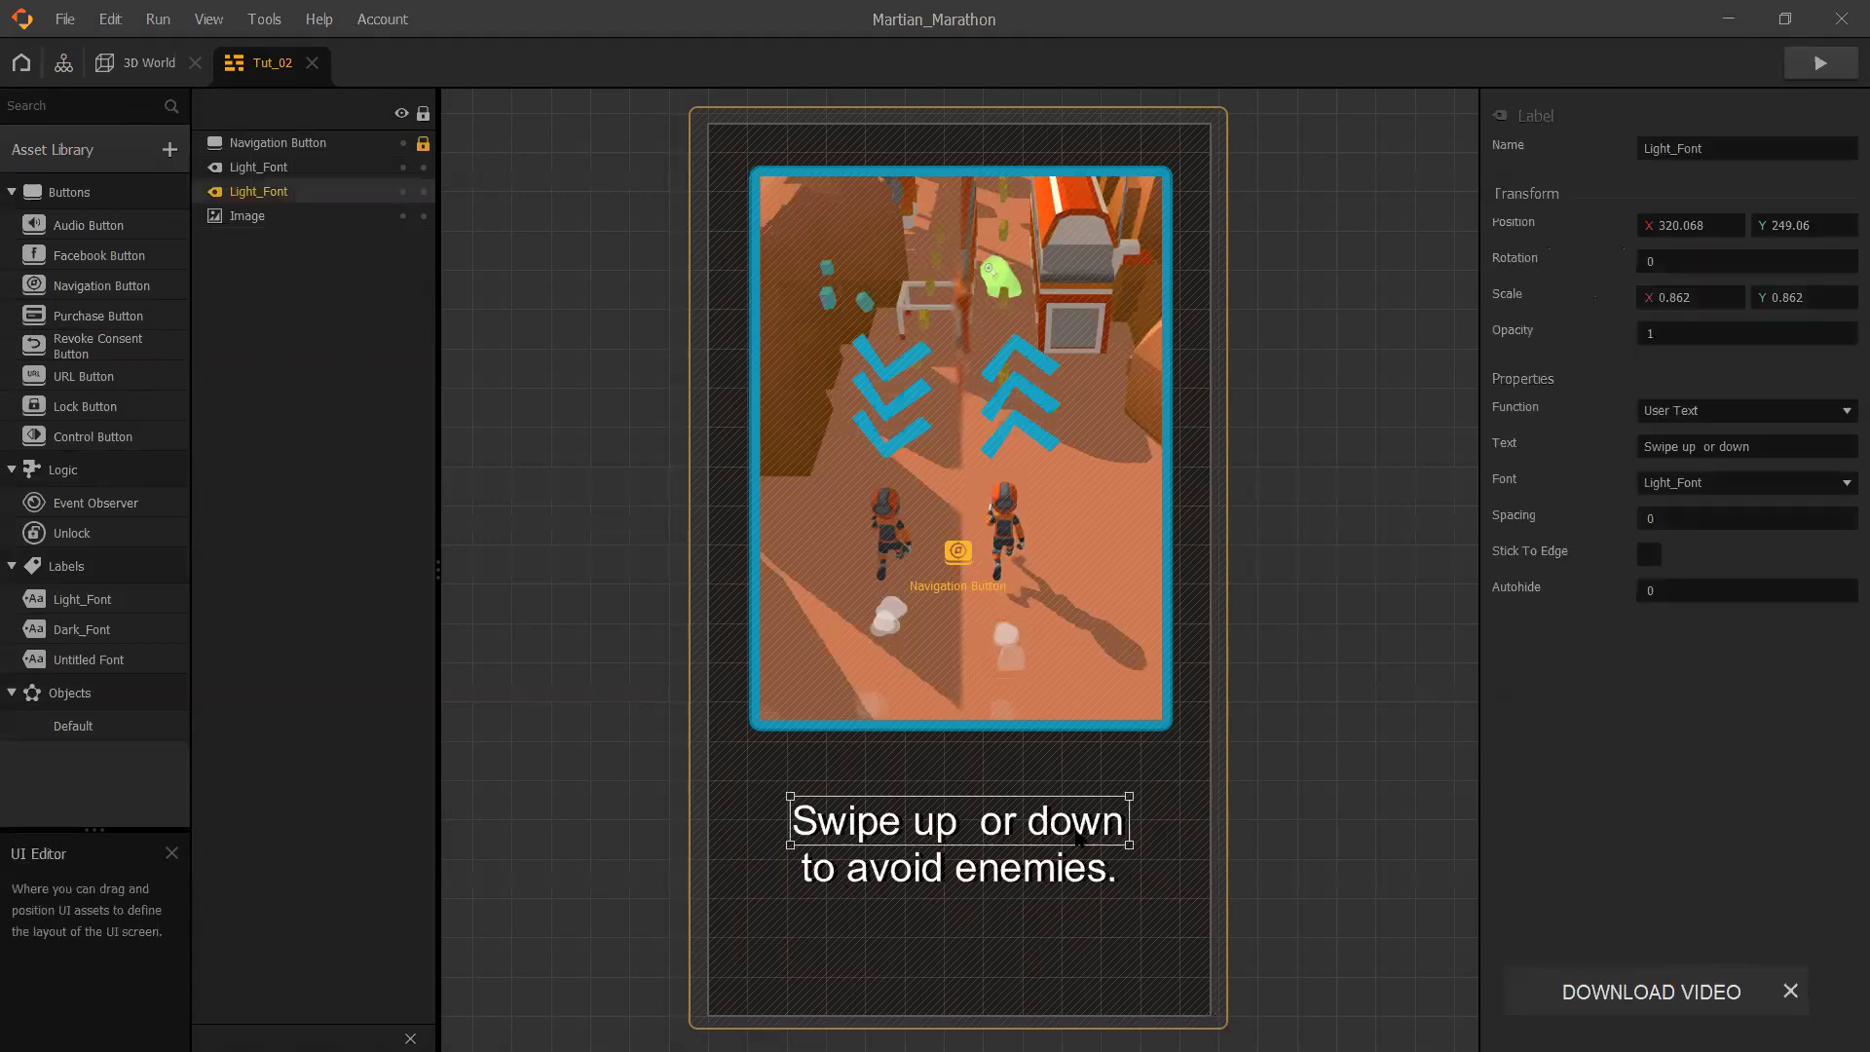
click(1047, 881)
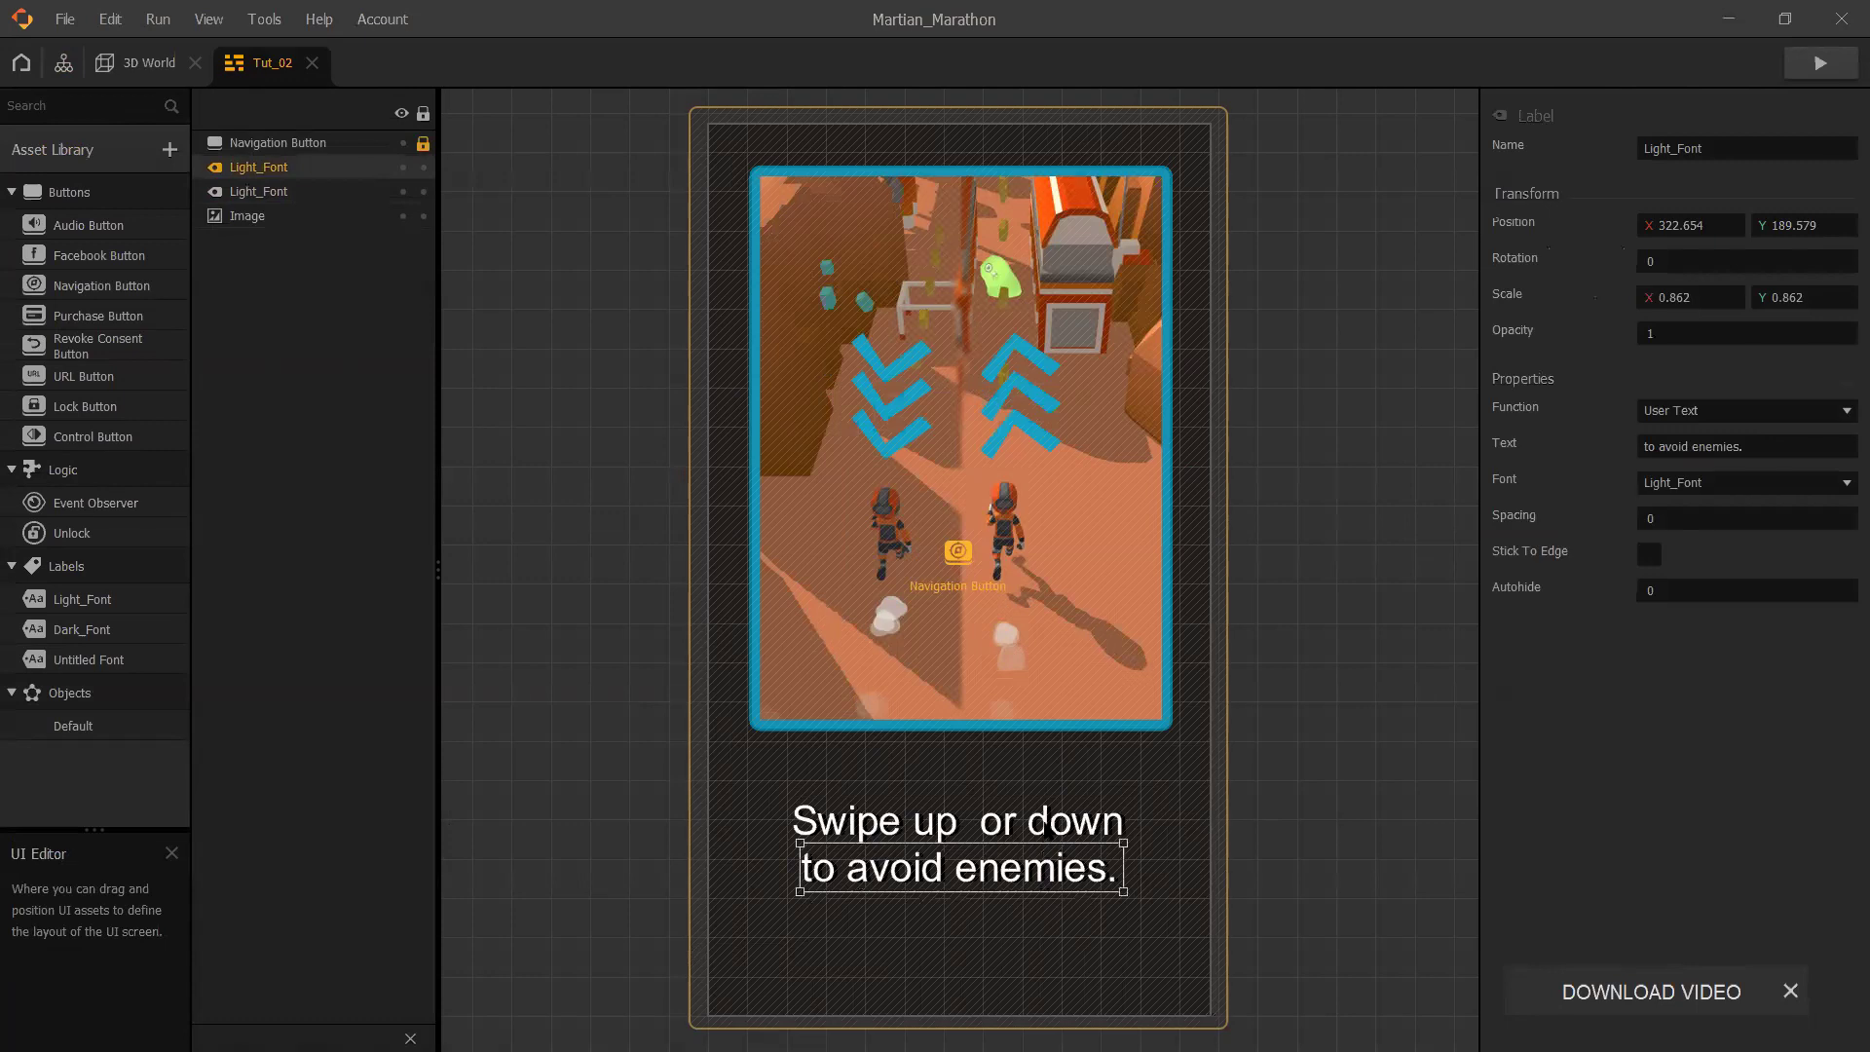
click(1045, 824)
click(1039, 884)
click(1040, 846)
click(1040, 882)
click(1045, 840)
click(1047, 872)
click(1052, 823)
click(1059, 885)
click(146, 66)
click(65, 66)
click(312, 62)
- Open the green Start screen and inspect its background and the MARTIAN and MARATHON title images
click(869, 390)
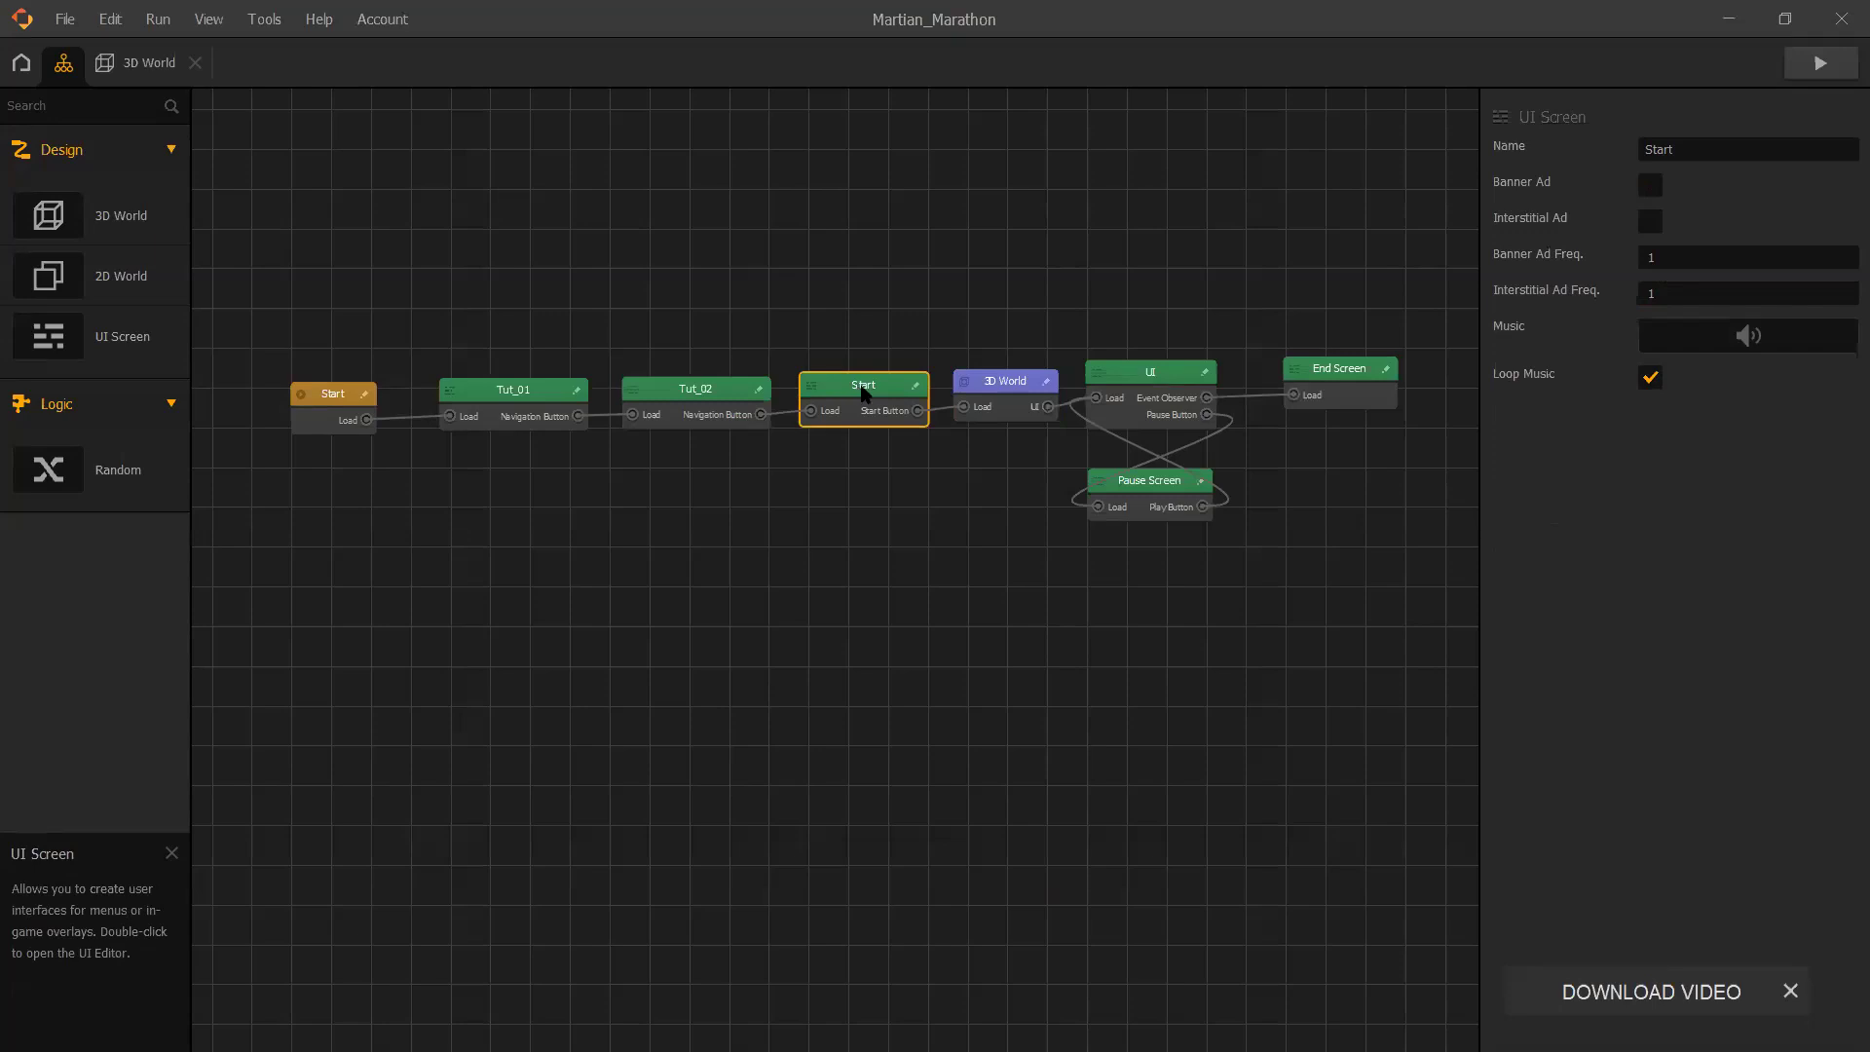
double_click(861, 384)
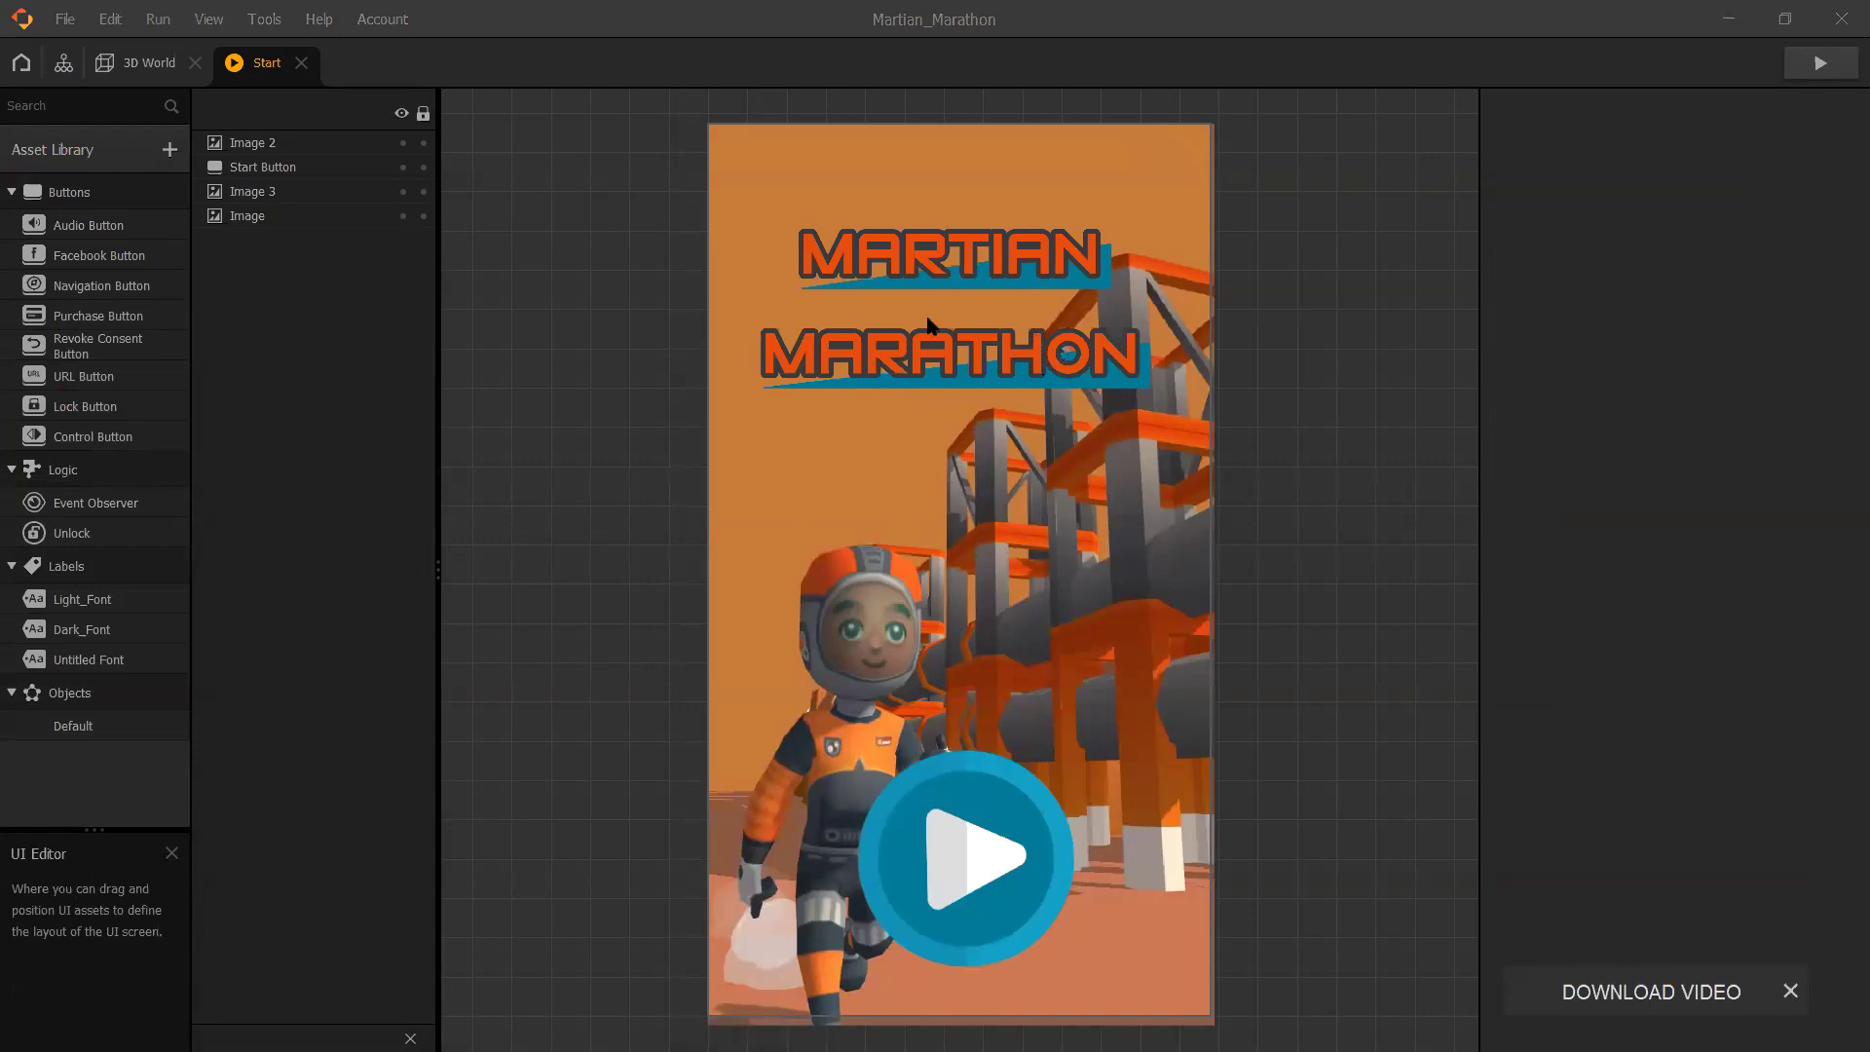
click(1036, 560)
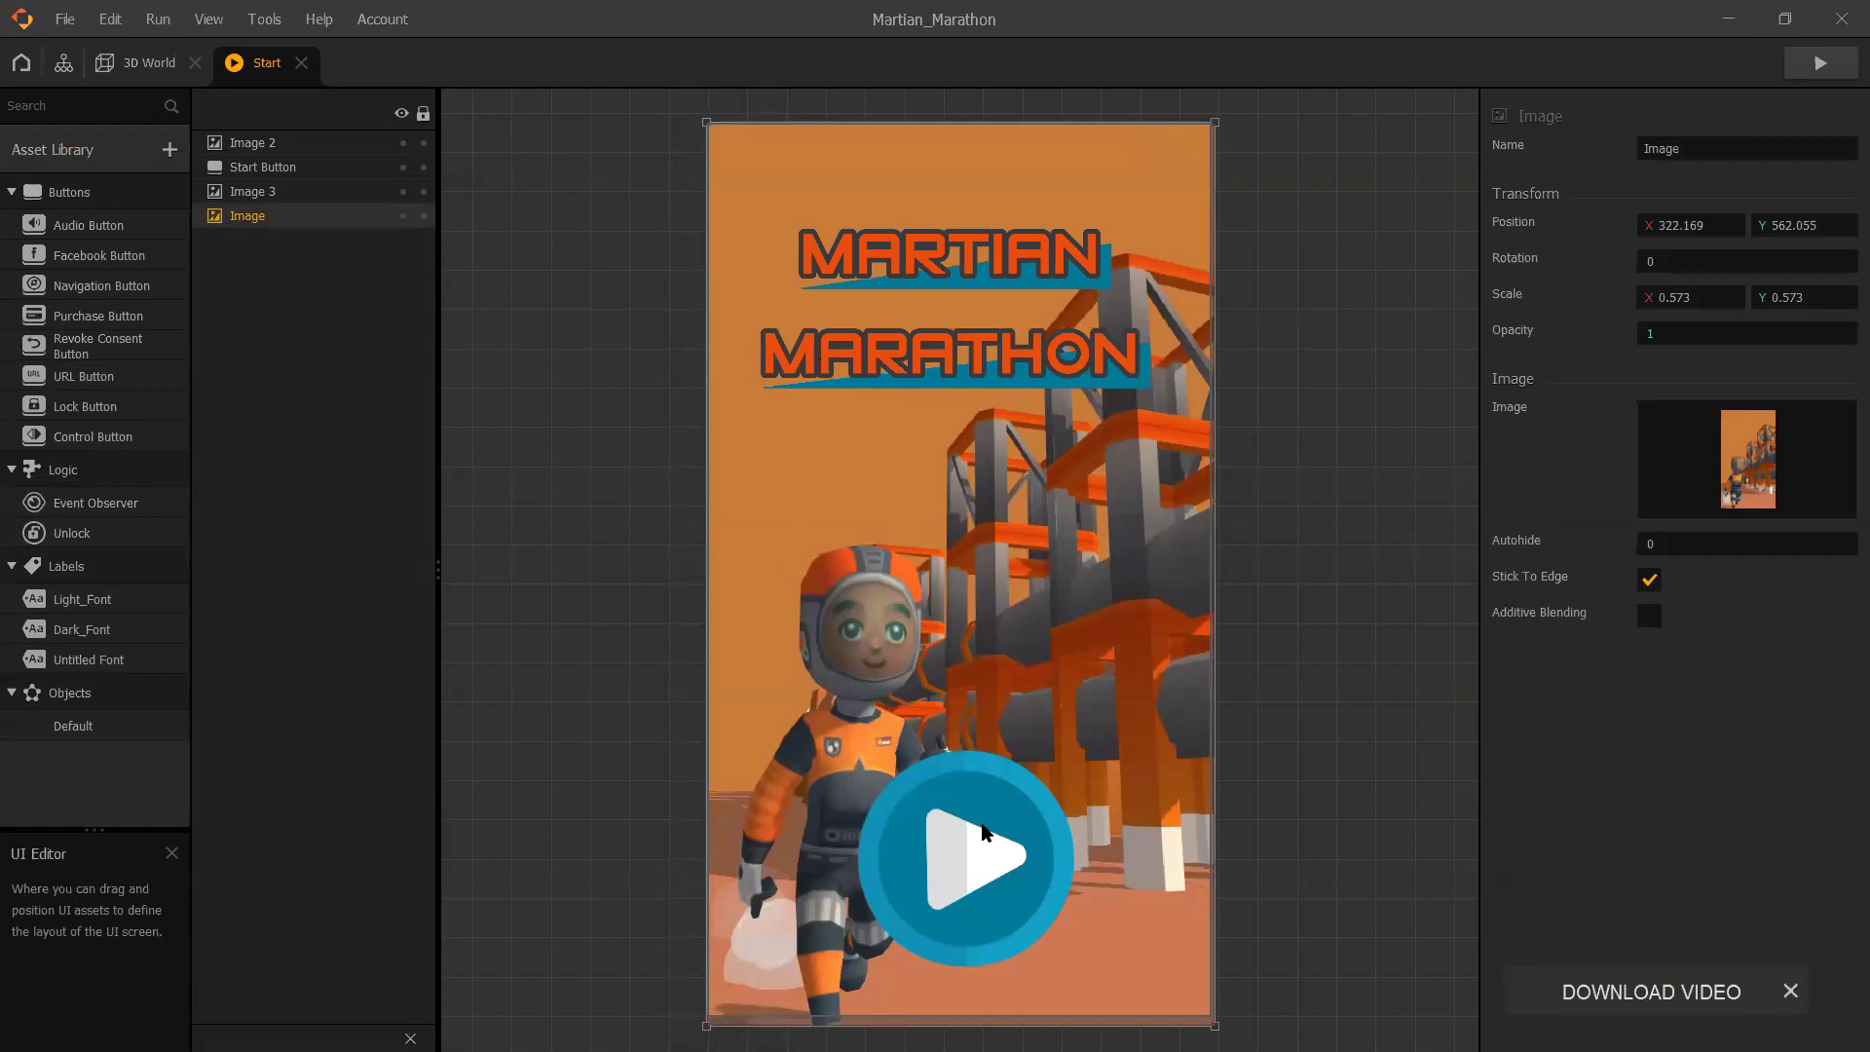
click(280, 192)
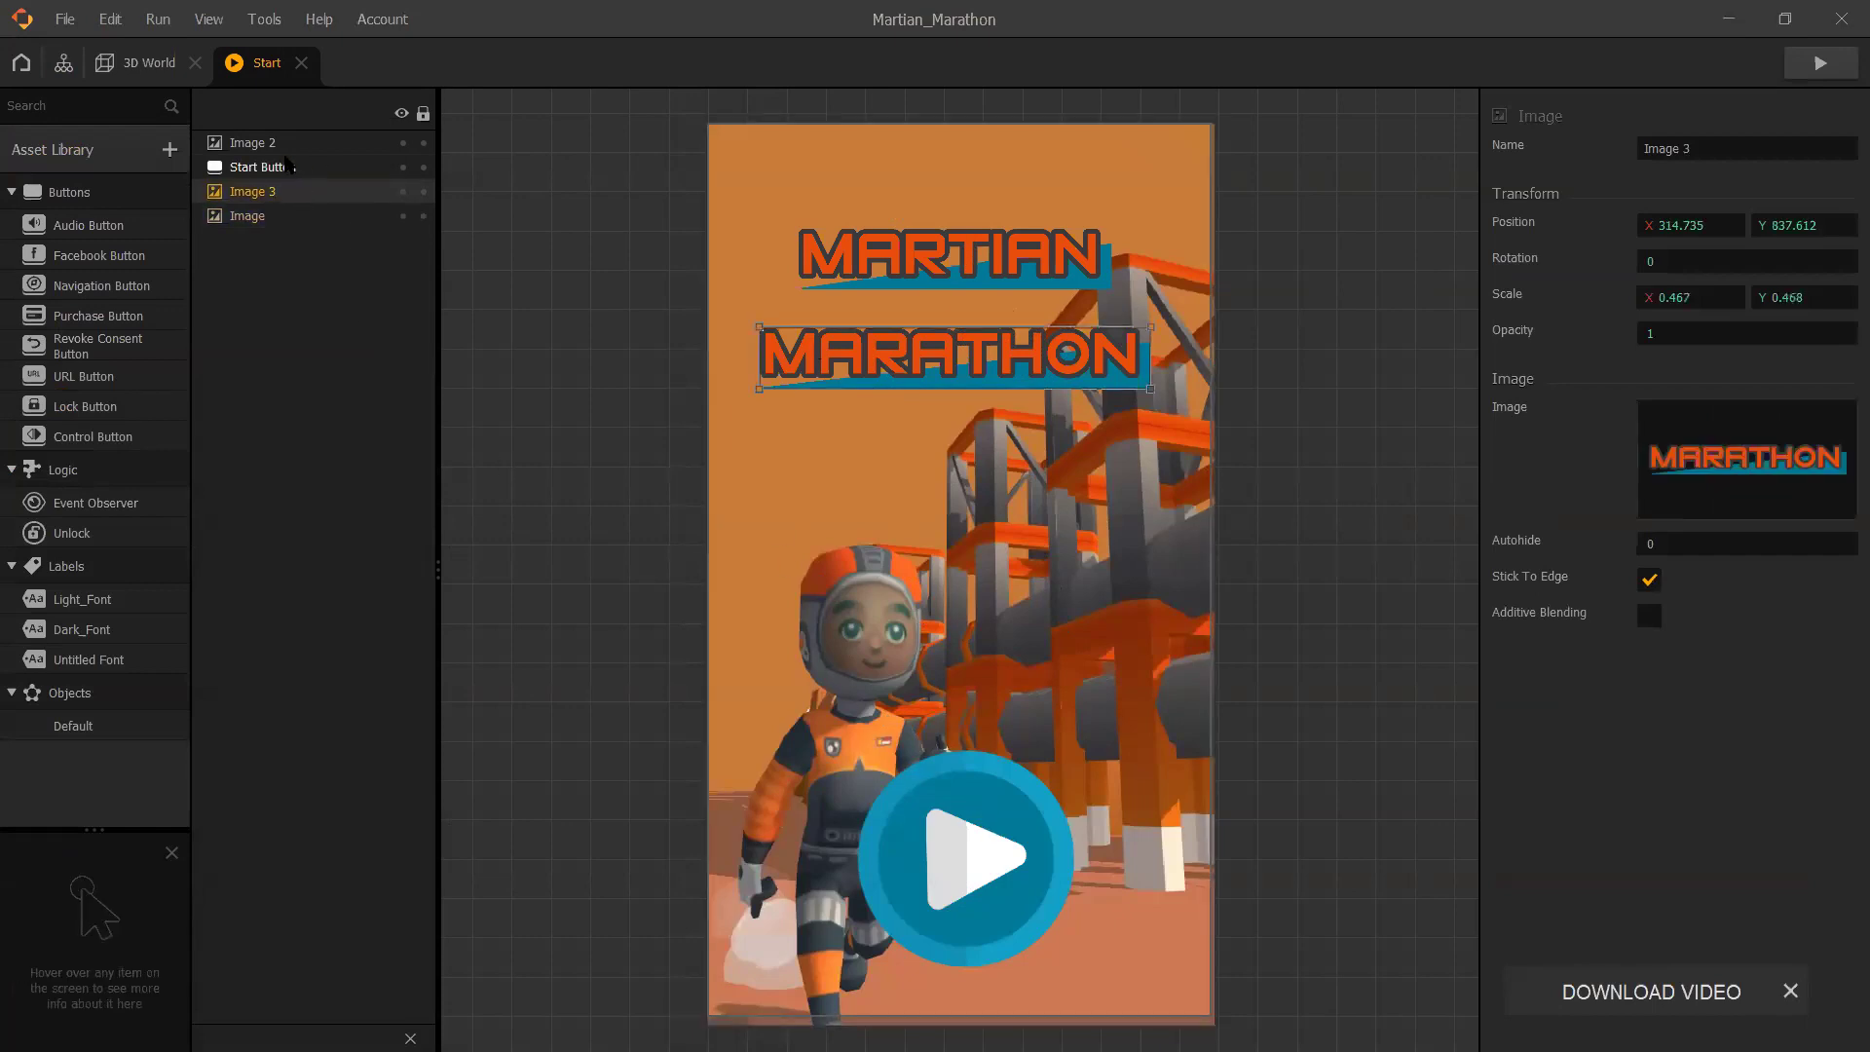
click(282, 144)
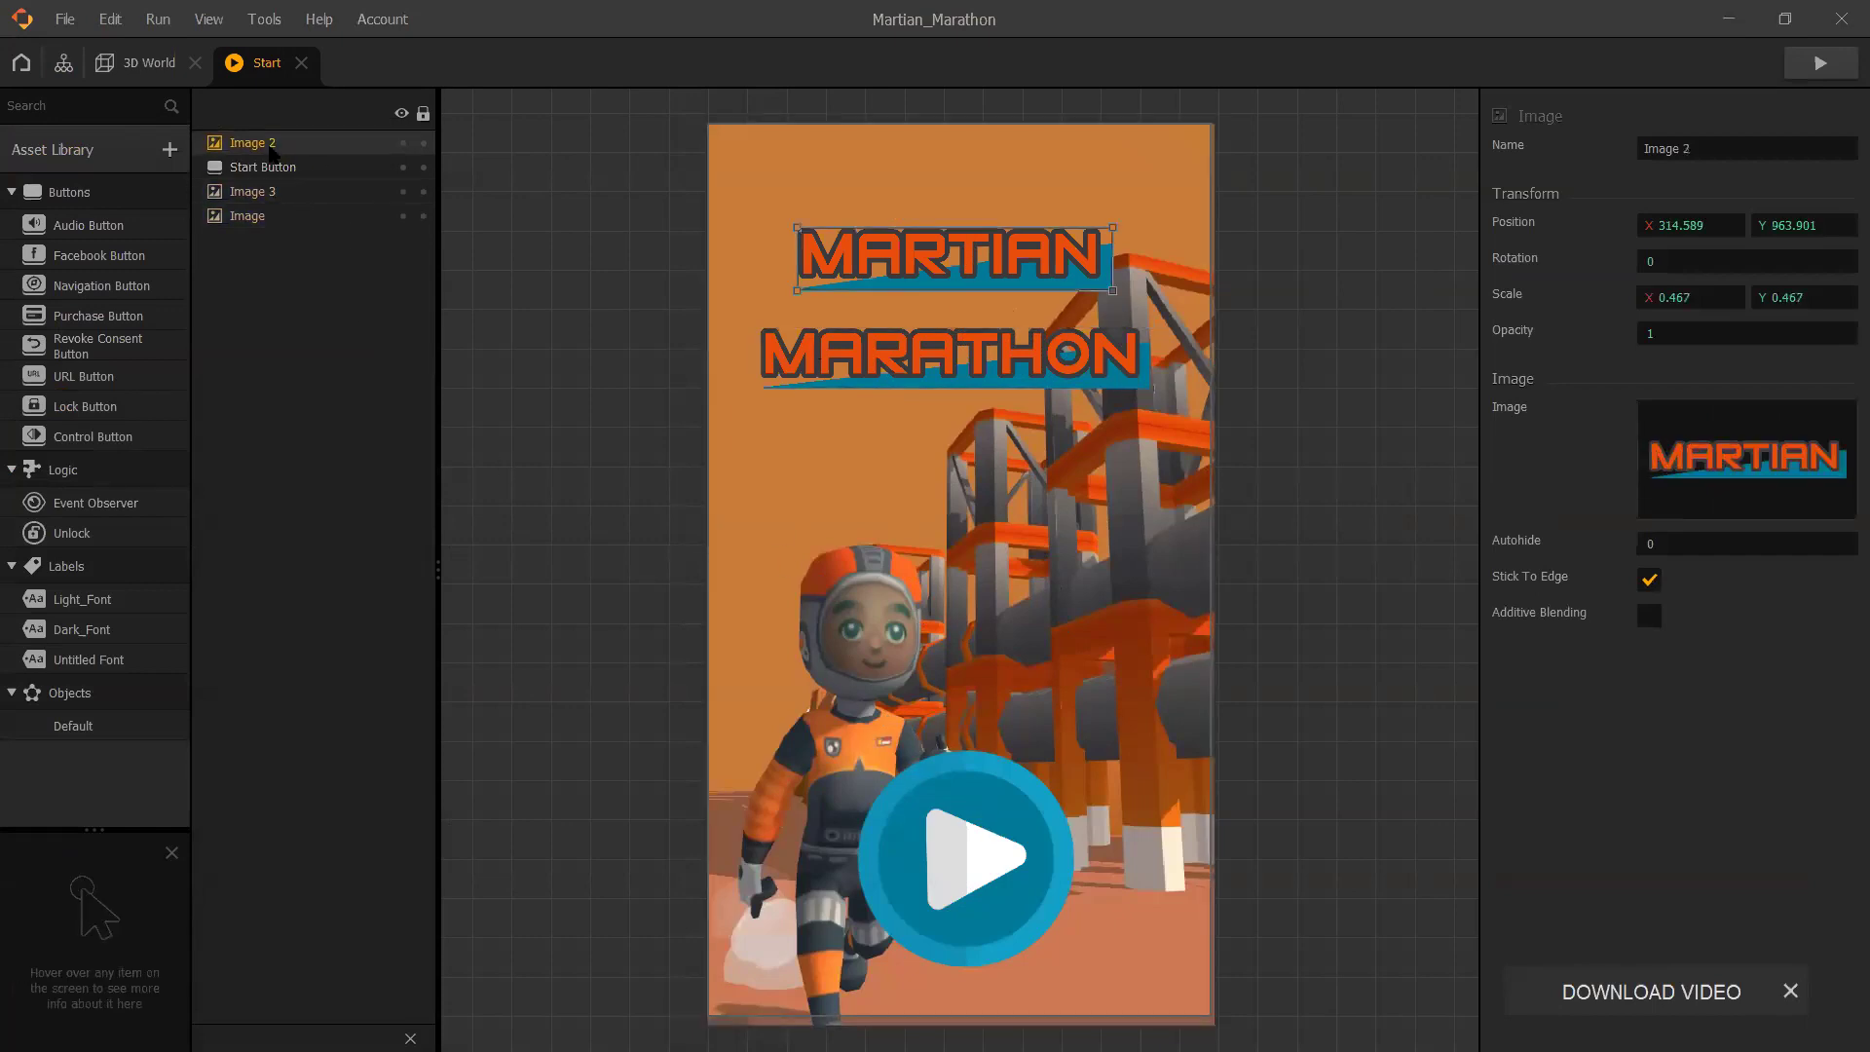
- Shift the Start screen's background image slightly to X 328.369, Y 557.095, and close the screen
click(957, 371)
click(938, 577)
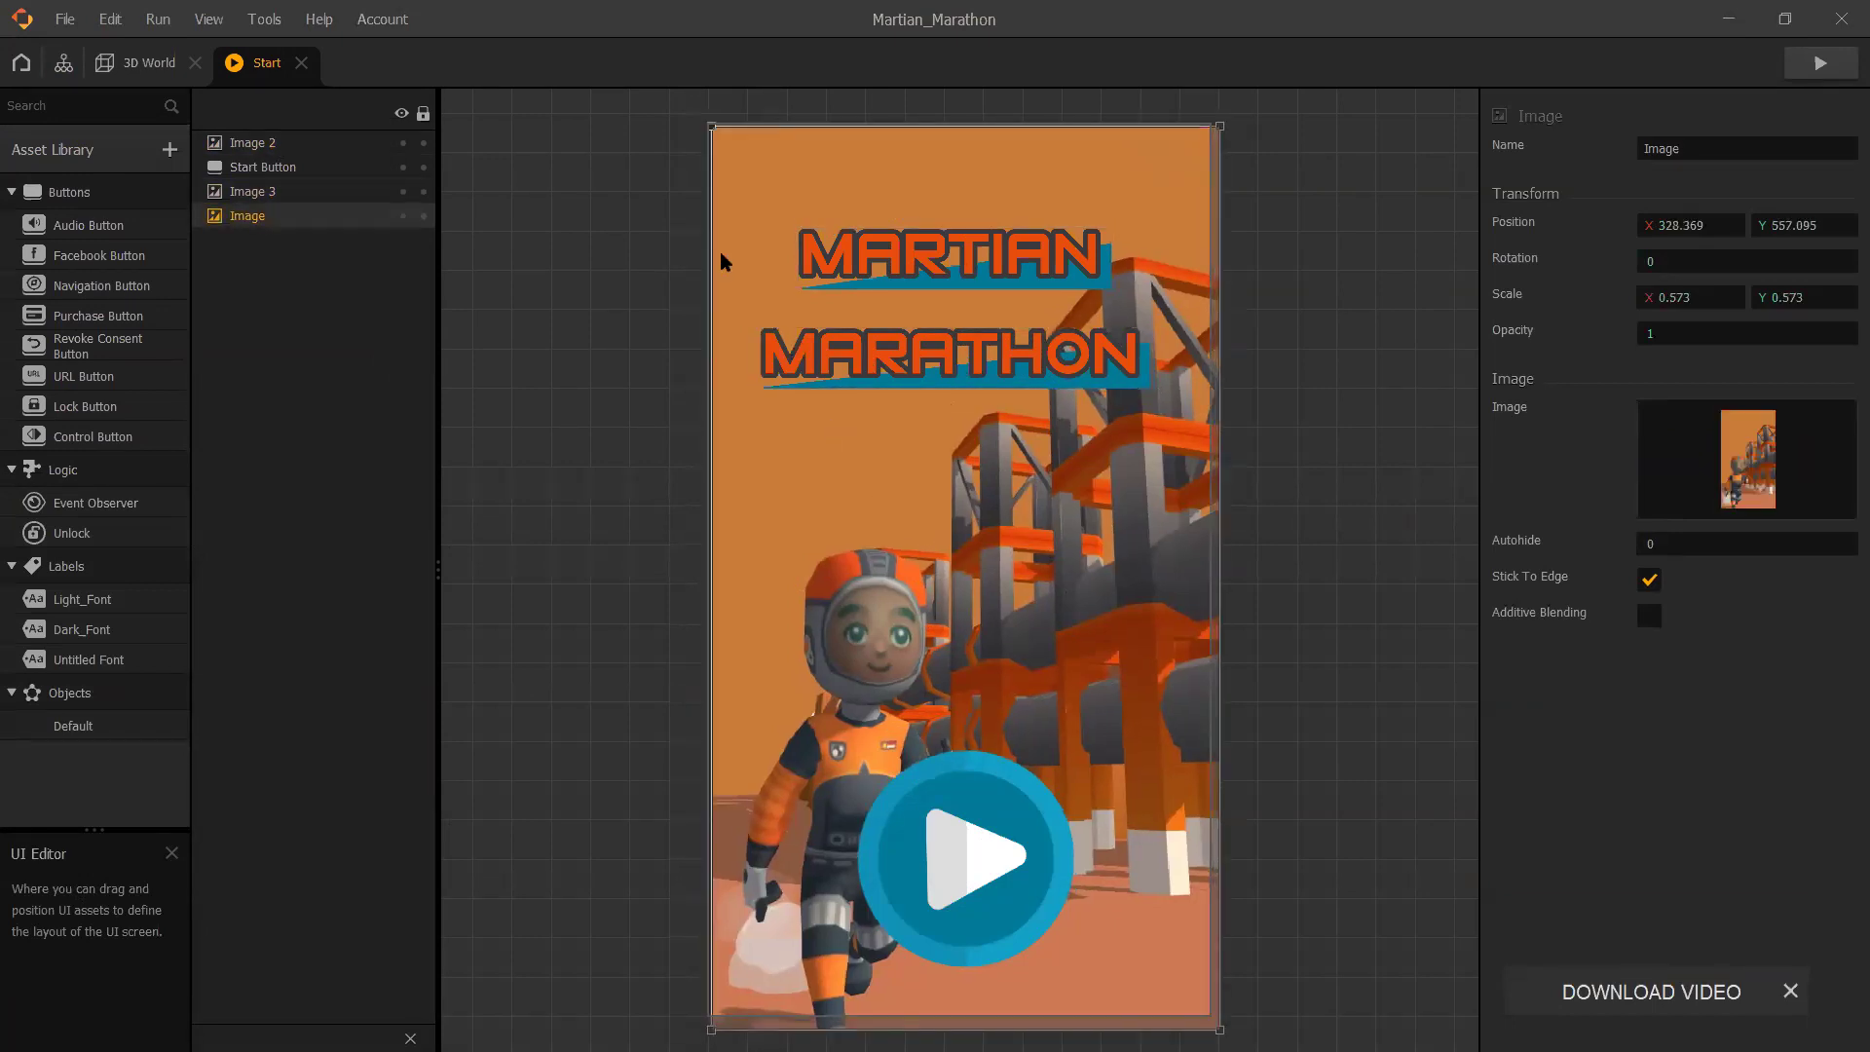
click(63, 63)
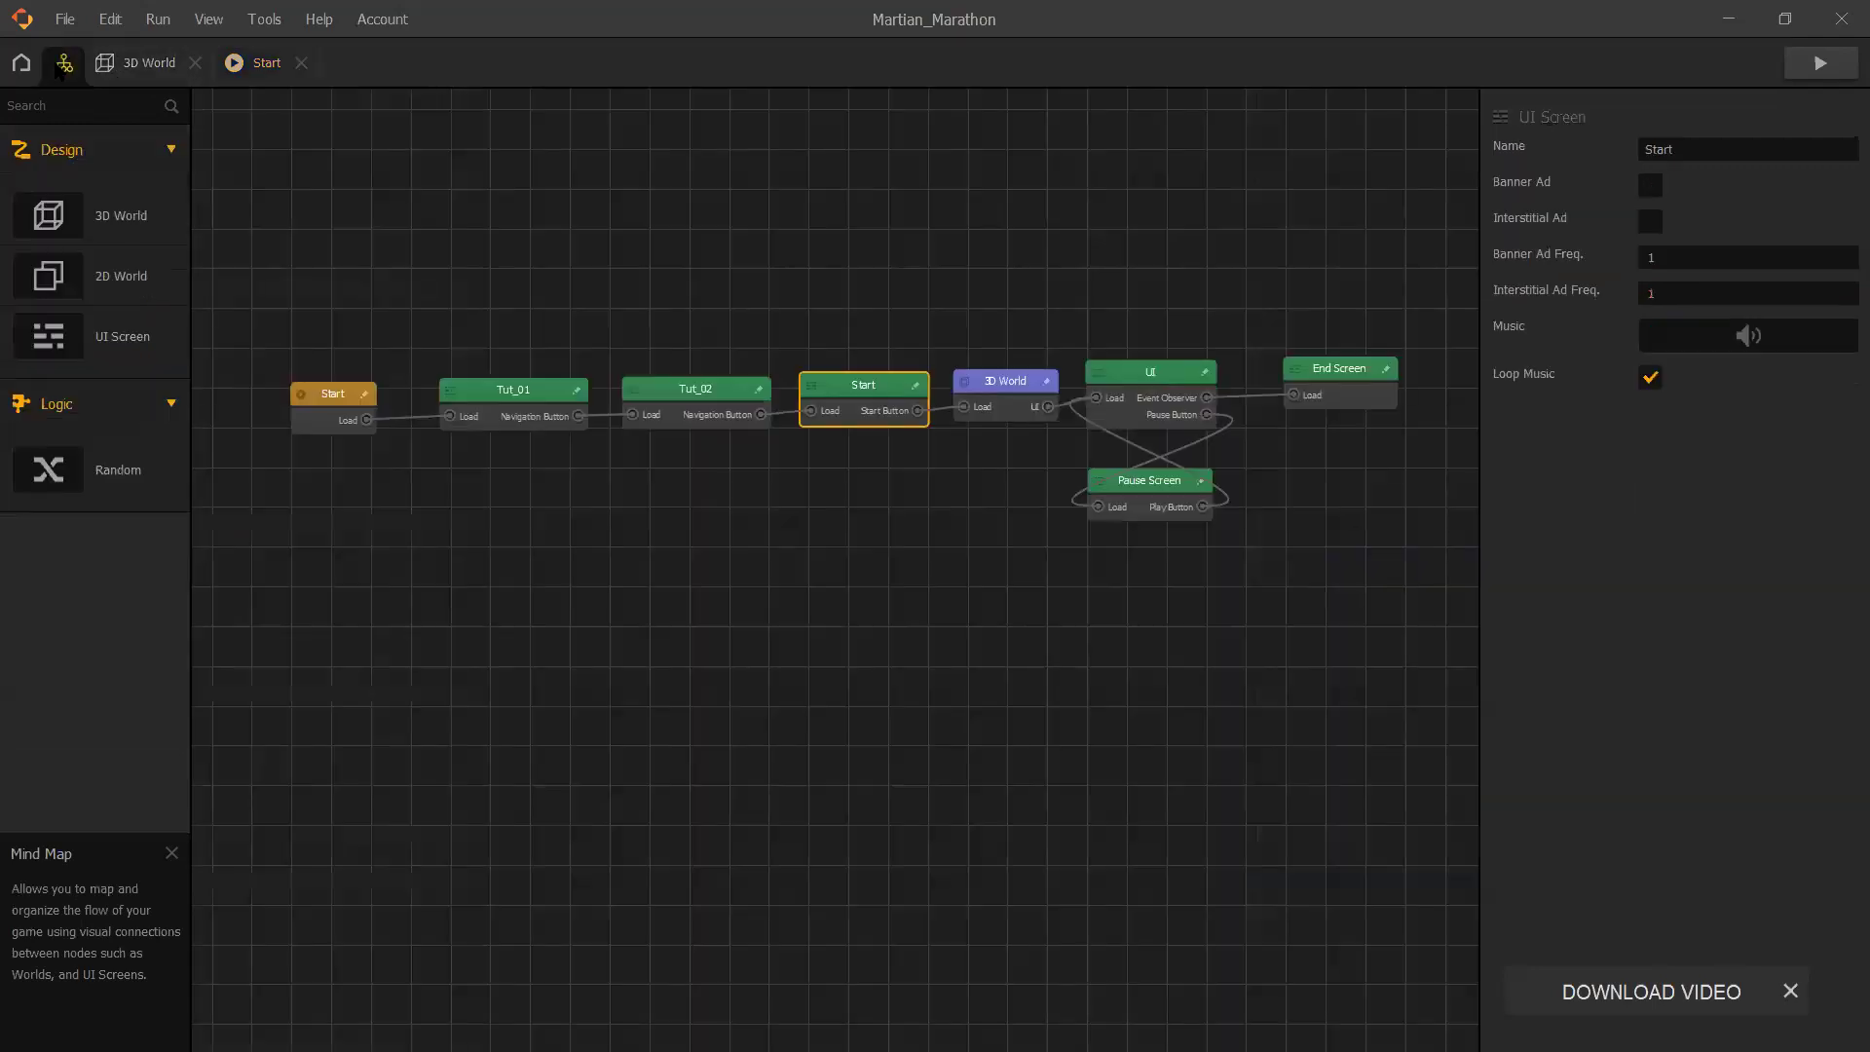
click(301, 63)
- Review the 3D World node's settings and view its scene, returning to the mind map
click(1011, 390)
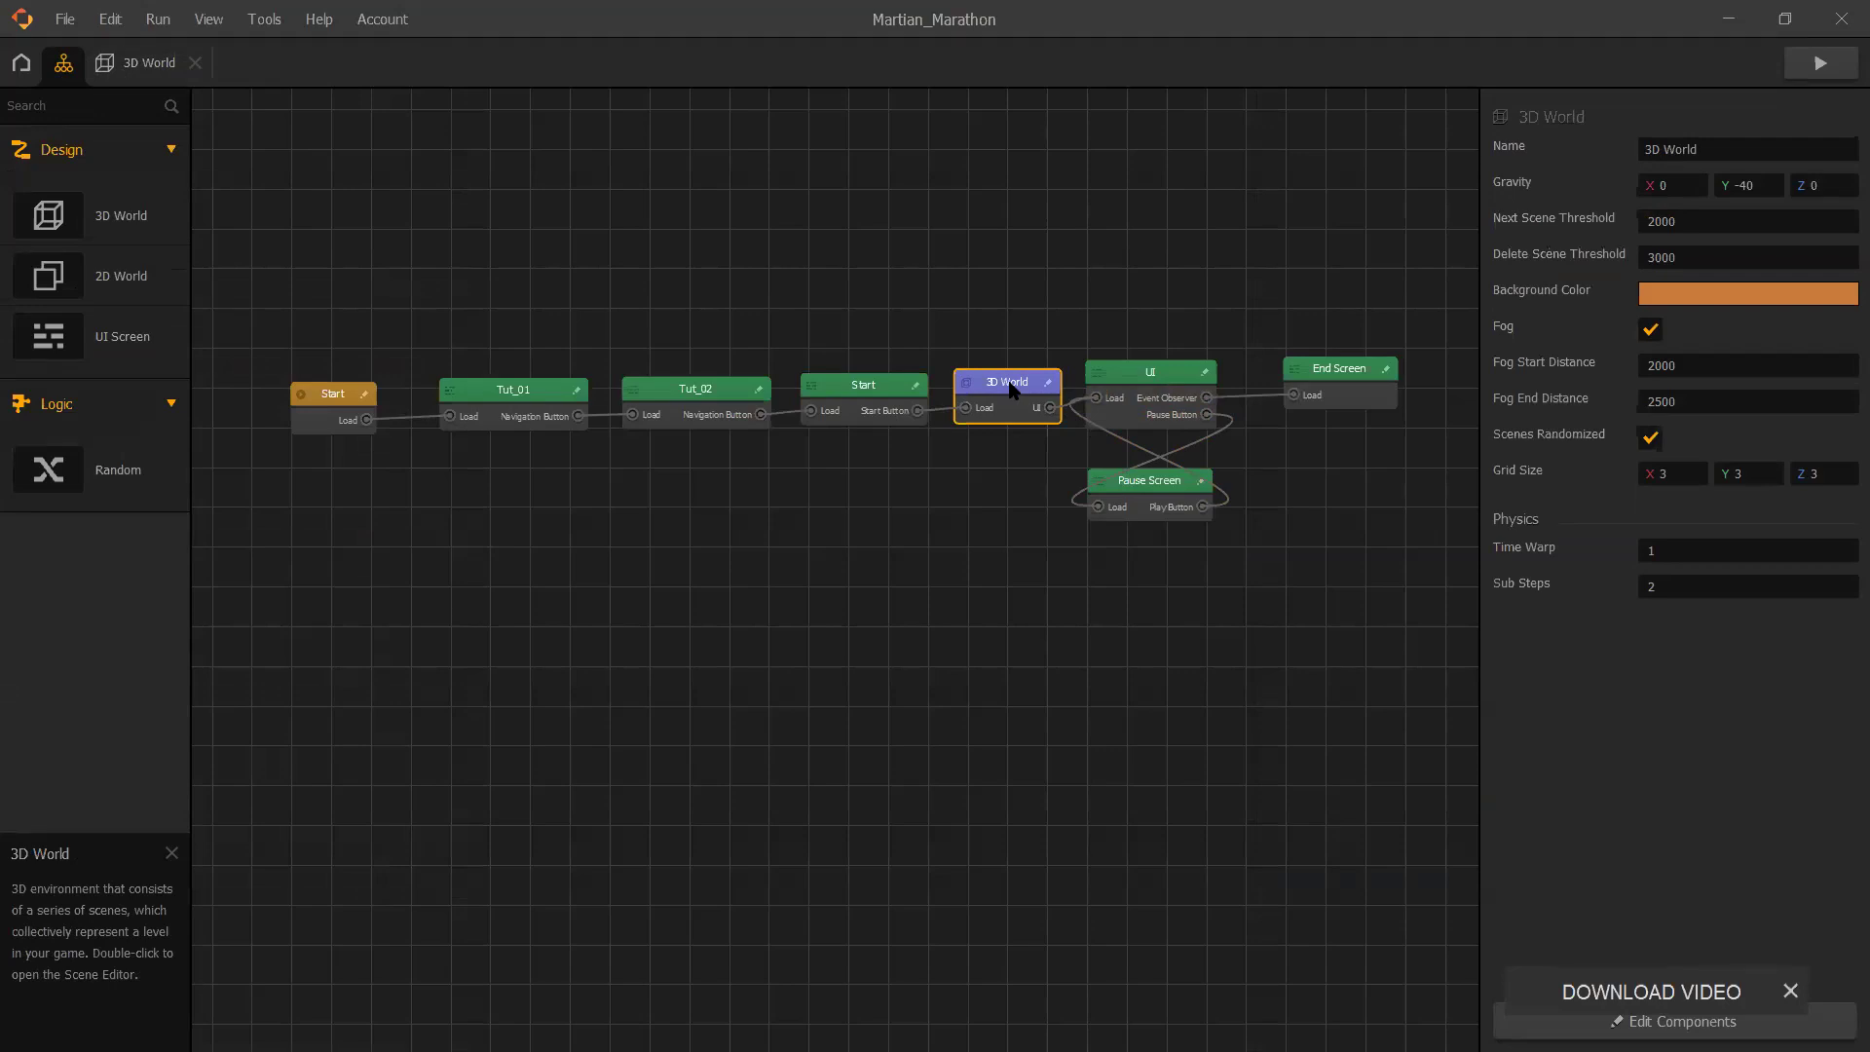
double_click(1011, 389)
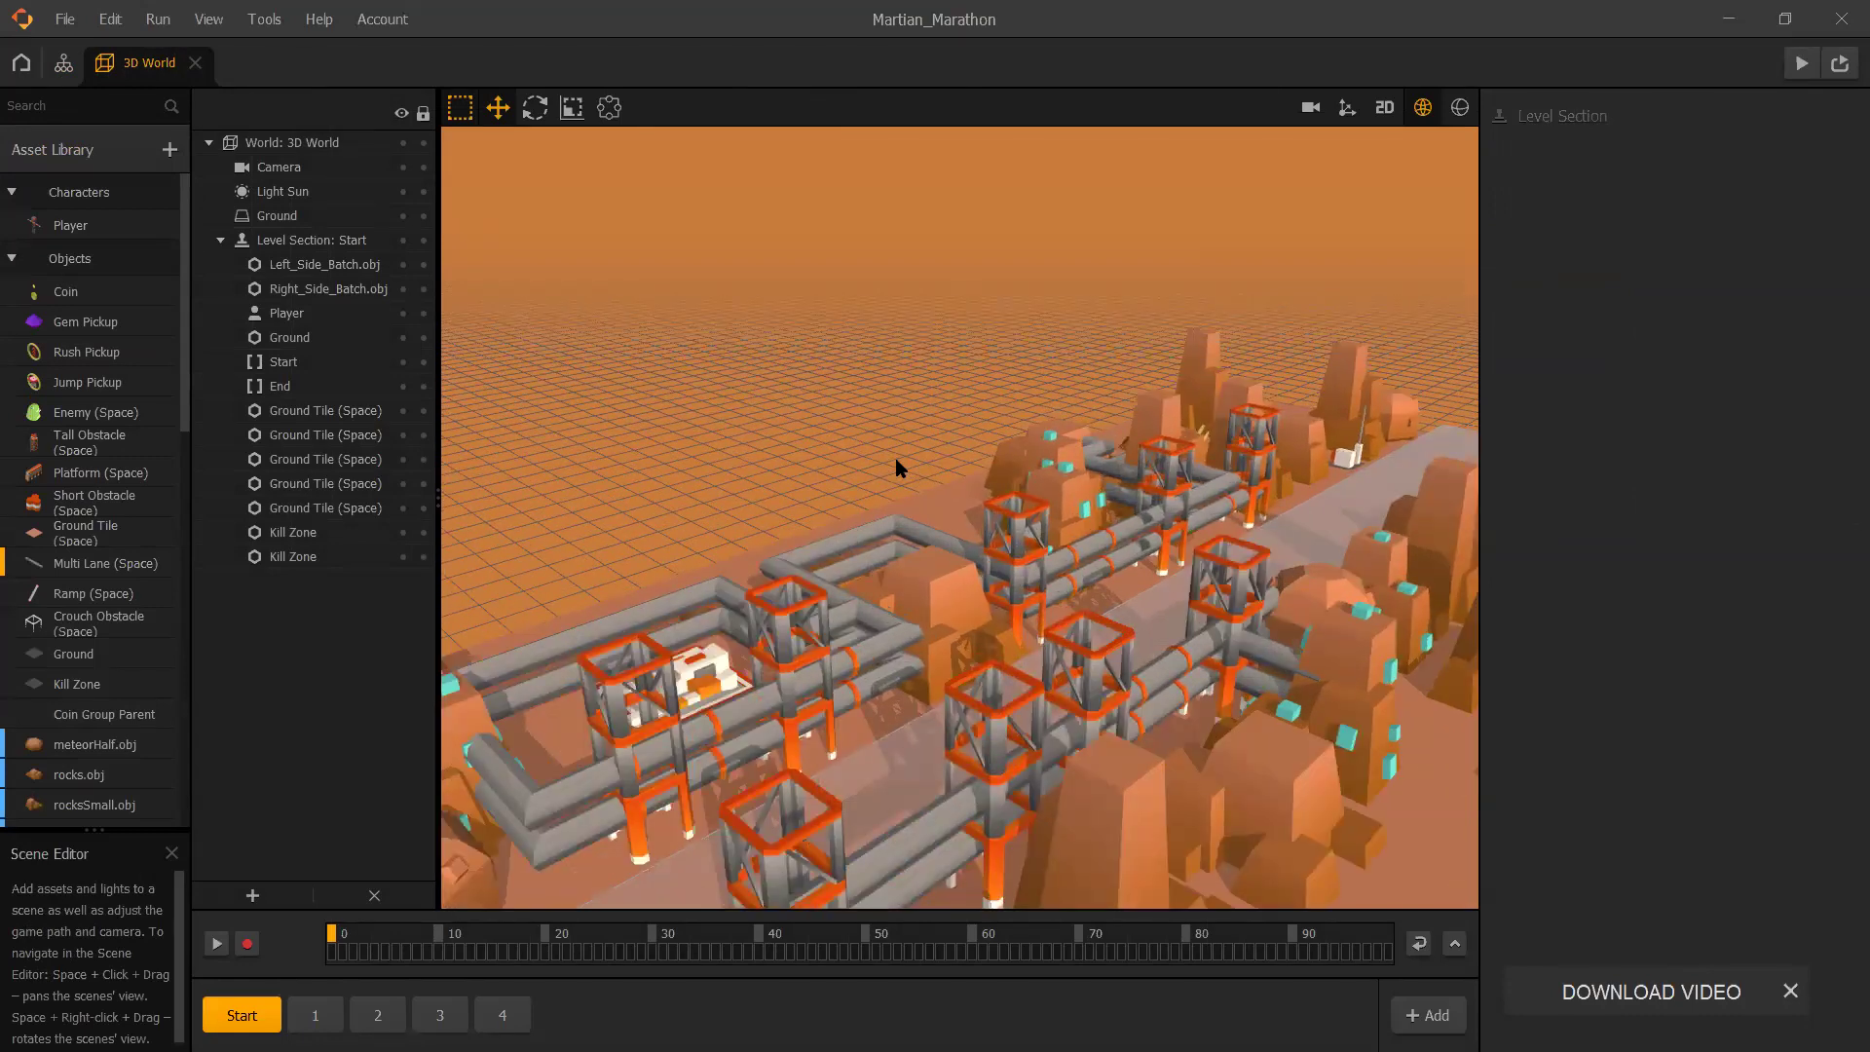
right_drag(1076, 583, 1076, 624)
click(63, 62)
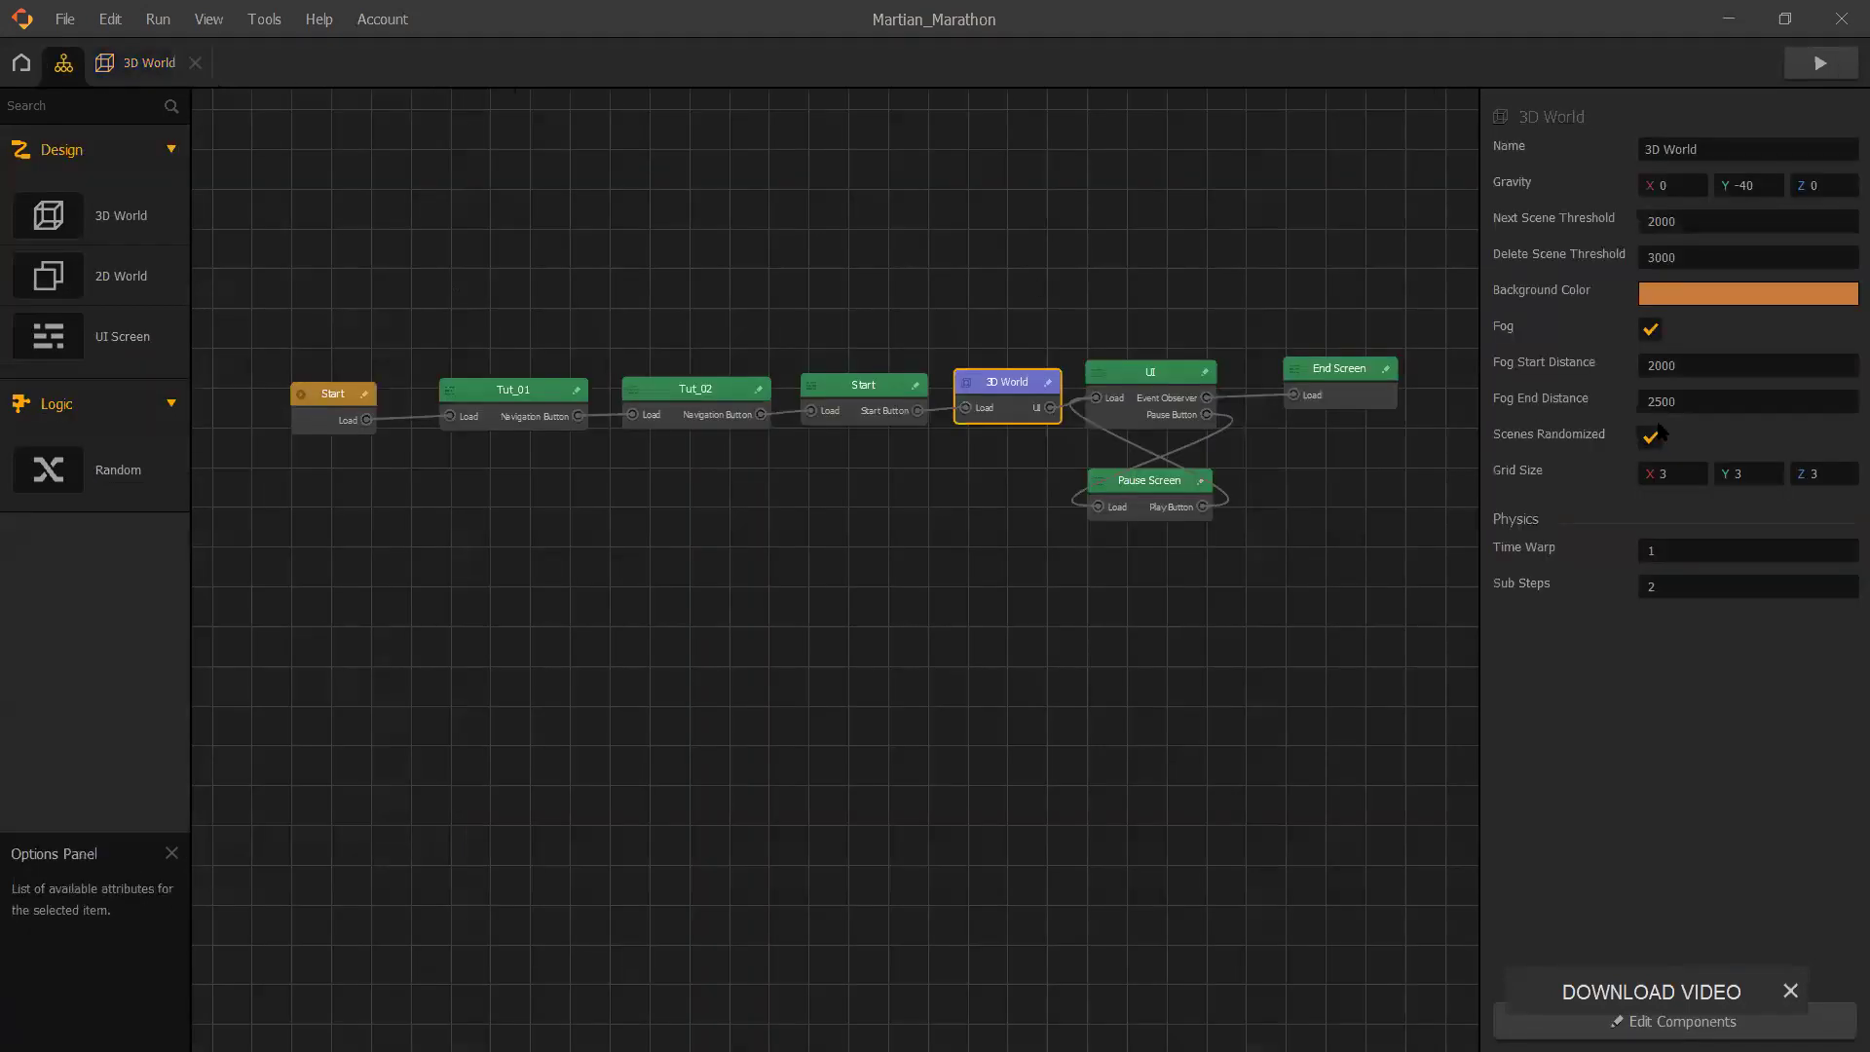
- Set the 3D World's background color to purple (#763bc9) and check it in the scene
click(1718, 308)
click(979, 410)
mouse_move(979, 409)
mouse_down()
mouse_move(990, 360)
mouse_move(981, 413)
mouse_move(962, 405)
mouse_move(992, 382)
mouse_move(974, 382)
mouse_up()
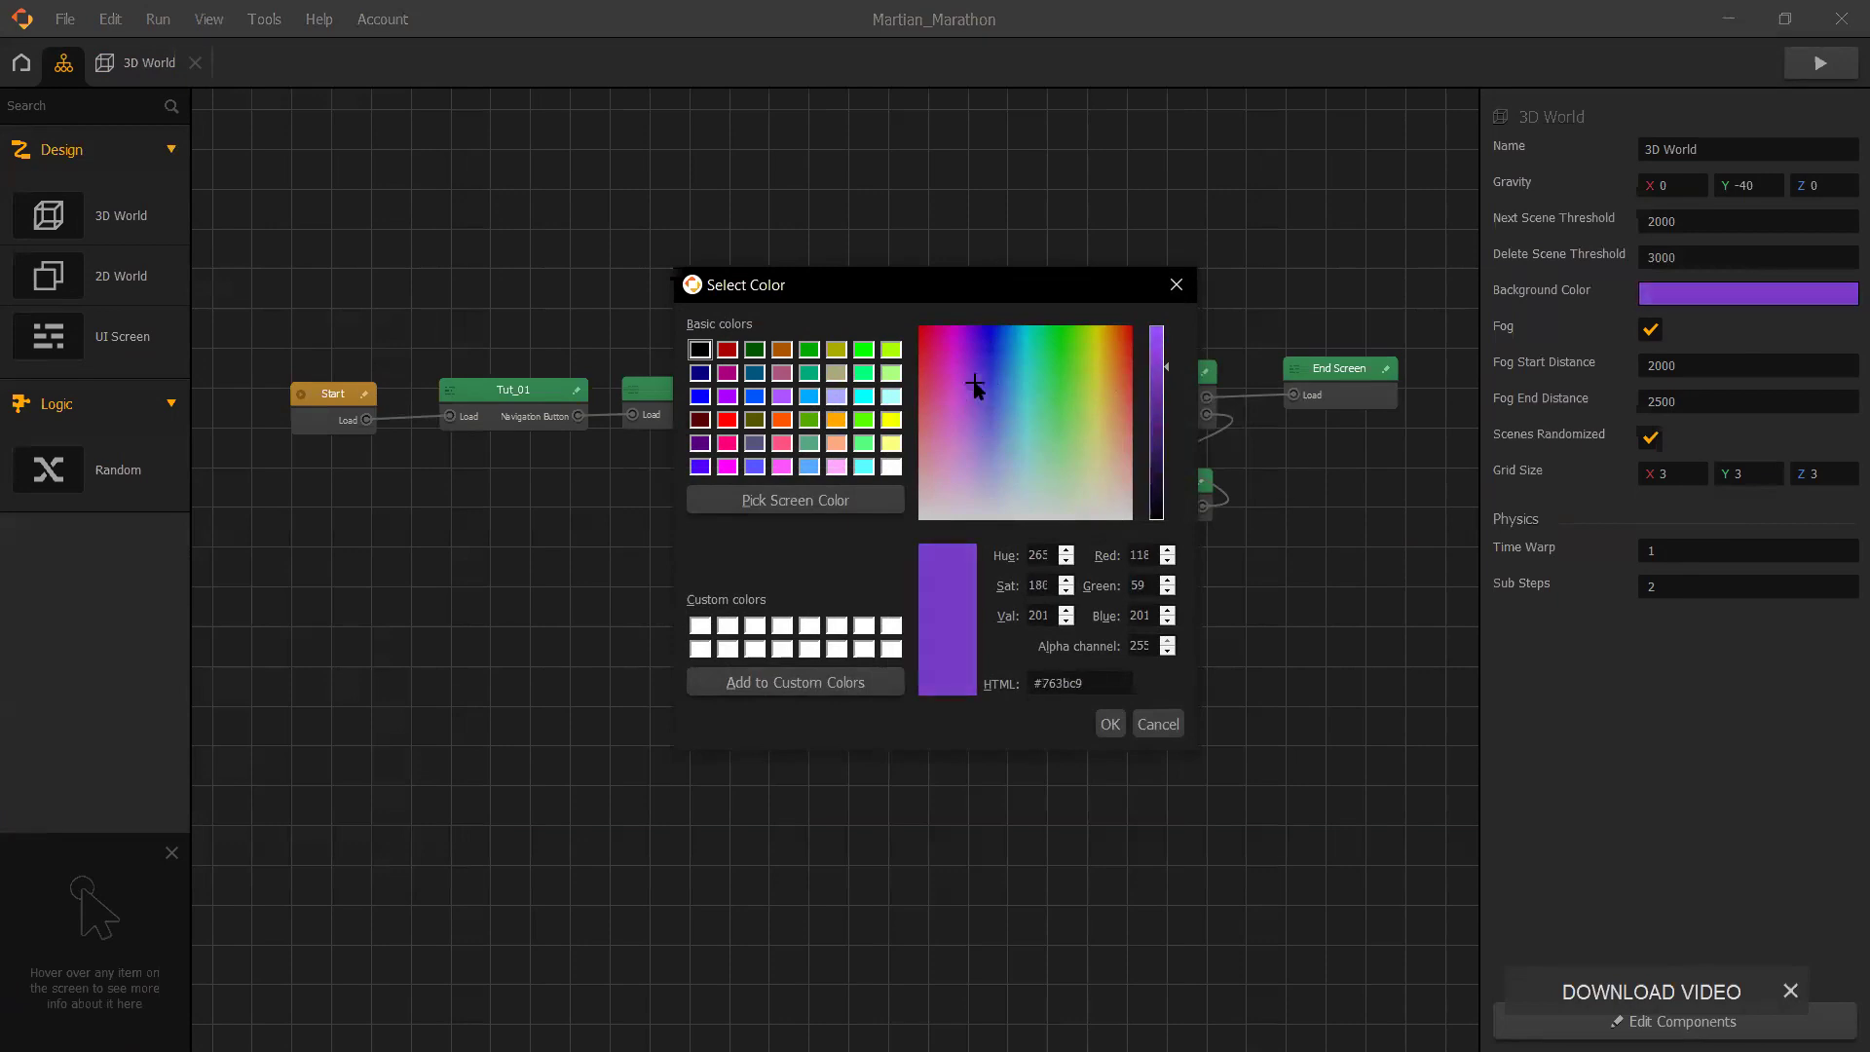
click(1110, 724)
click(136, 63)
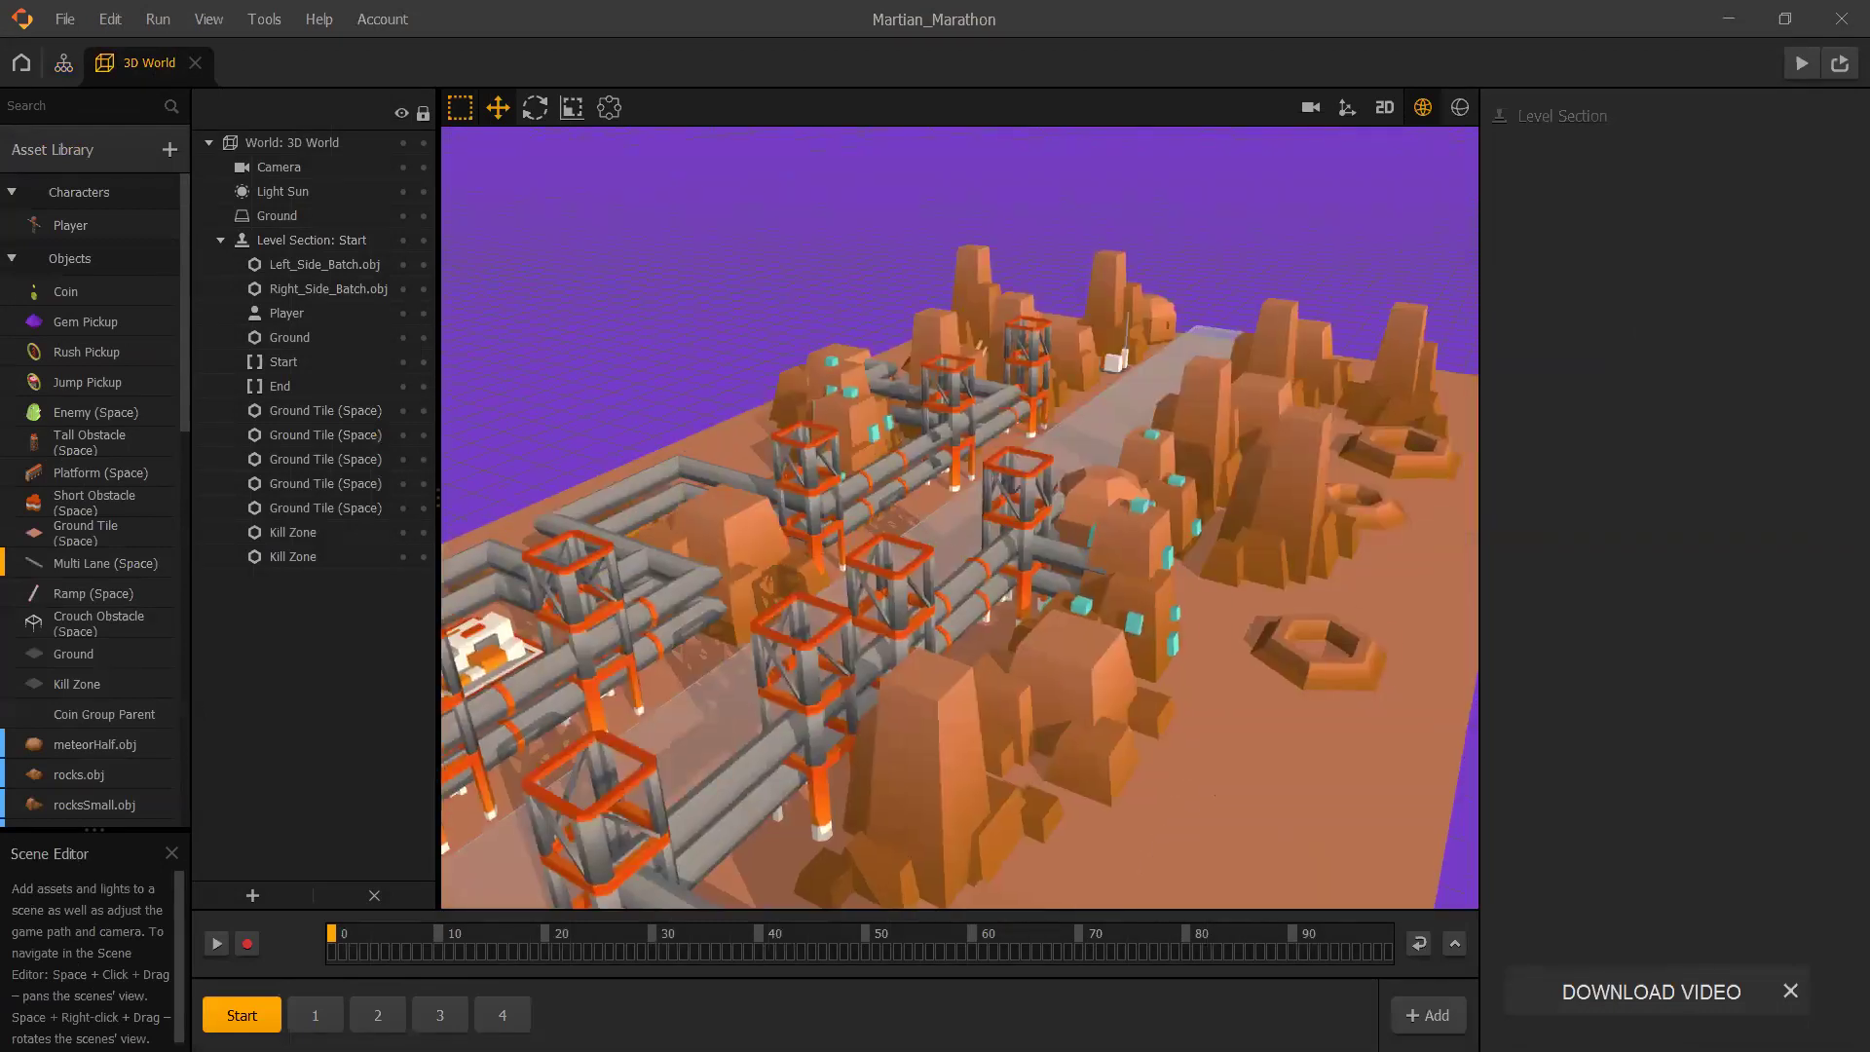
click(64, 62)
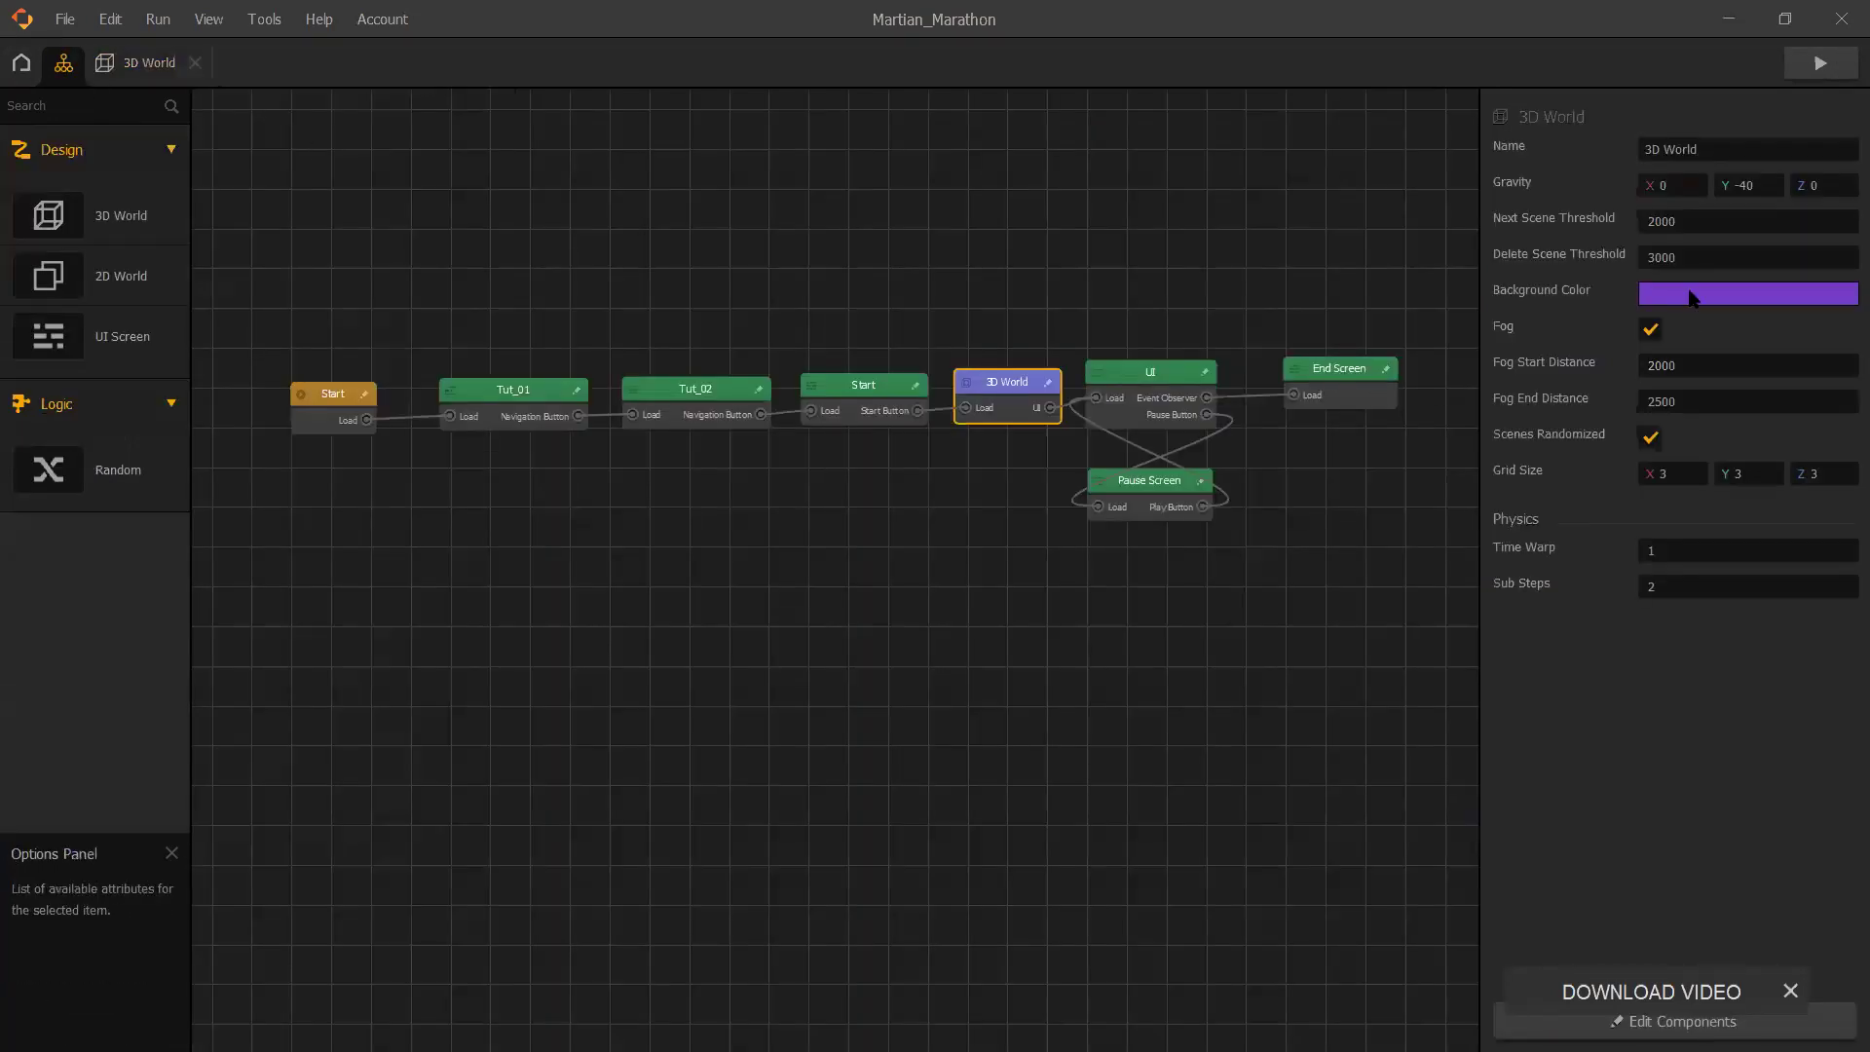
- Set the 3D World's background color to red (#c90003) and check it in the scene
click(1749, 293)
click(999, 415)
drag(998, 415, 707, 223)
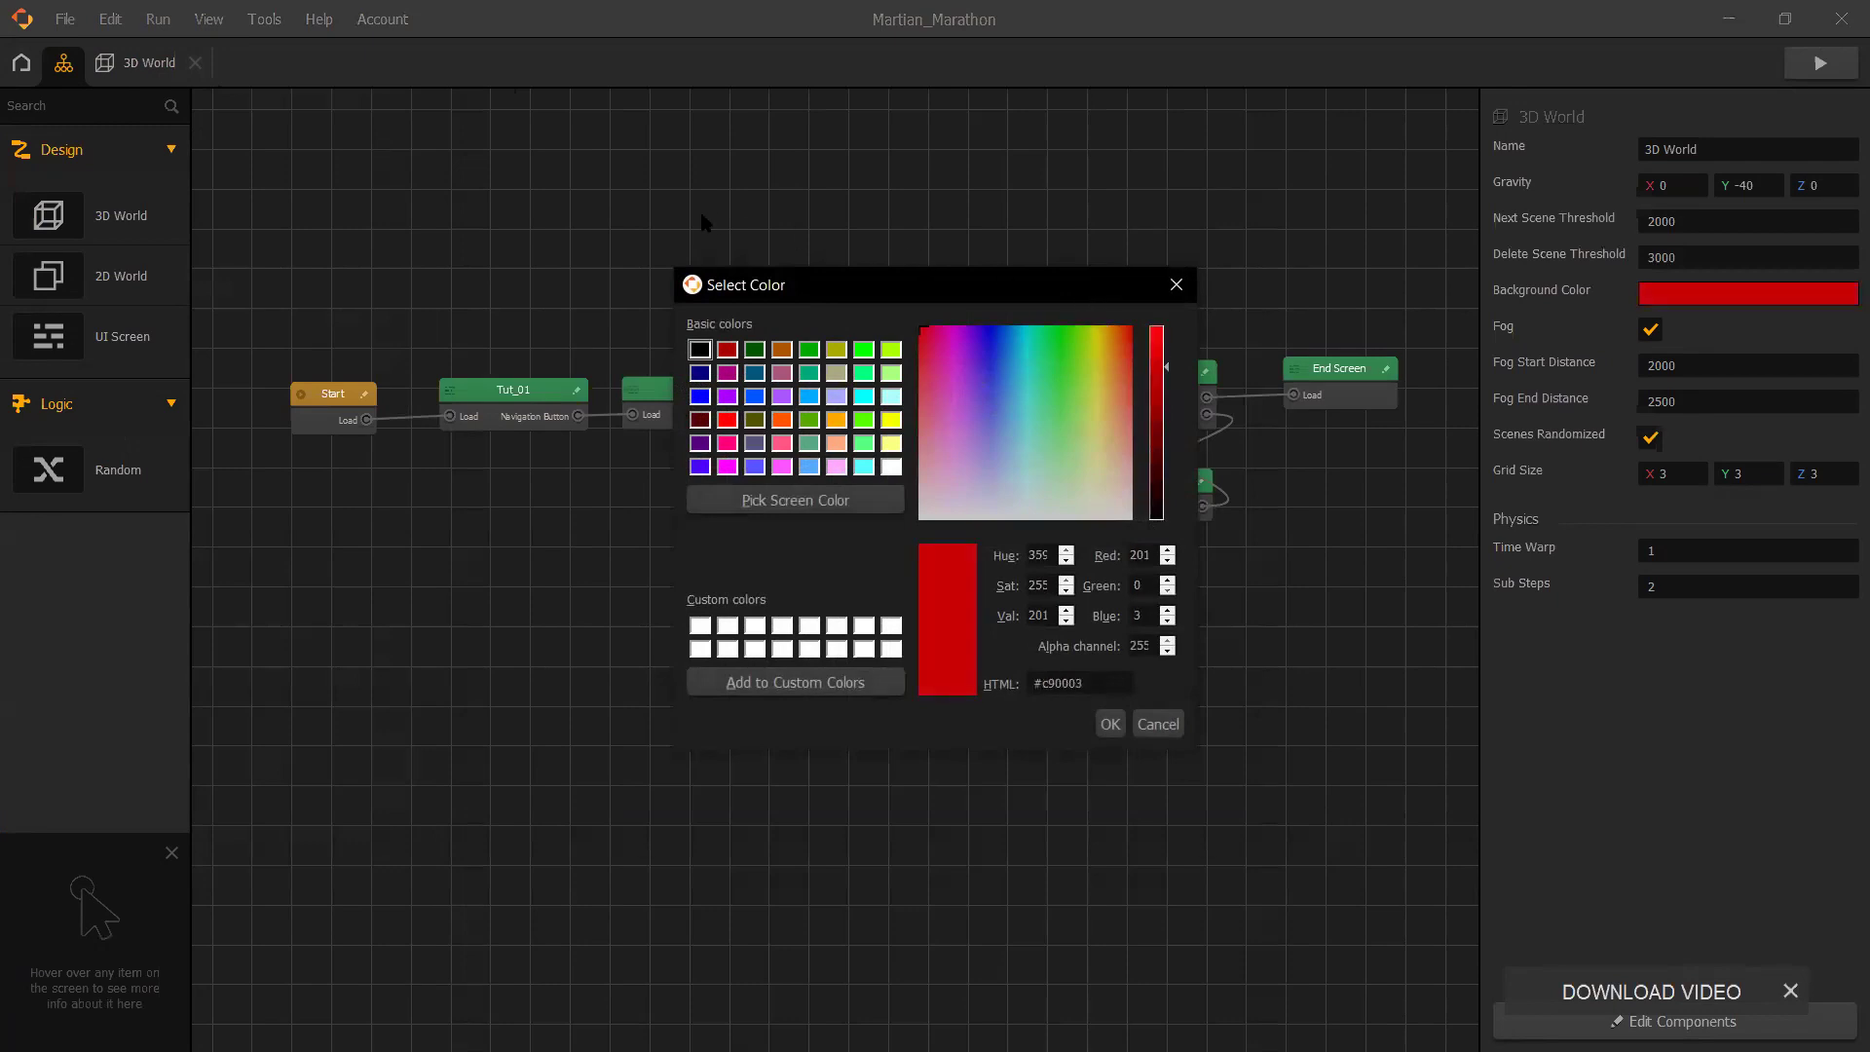
click(1111, 723)
click(156, 64)
click(1188, 548)
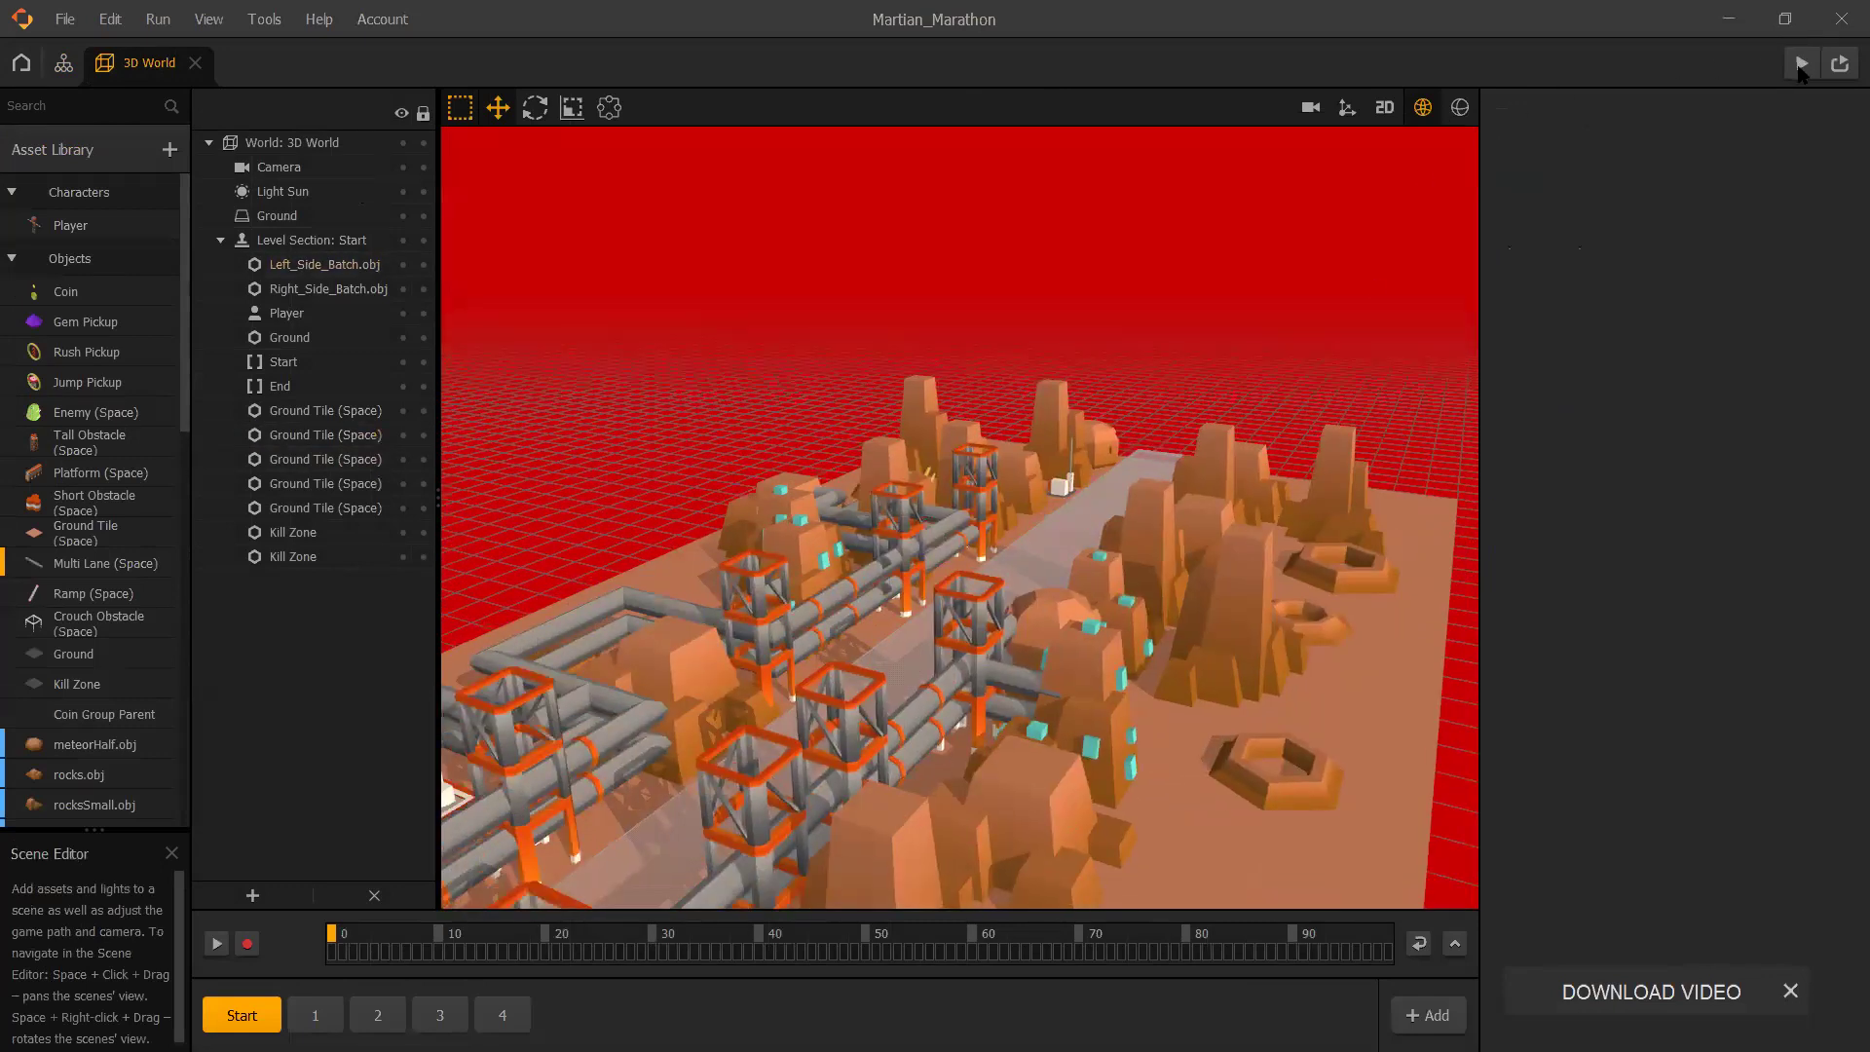
- Preview the game through both tutorial screens and a run until game over, and close the preview
click(1801, 64)
click(682, 204)
click(677, 307)
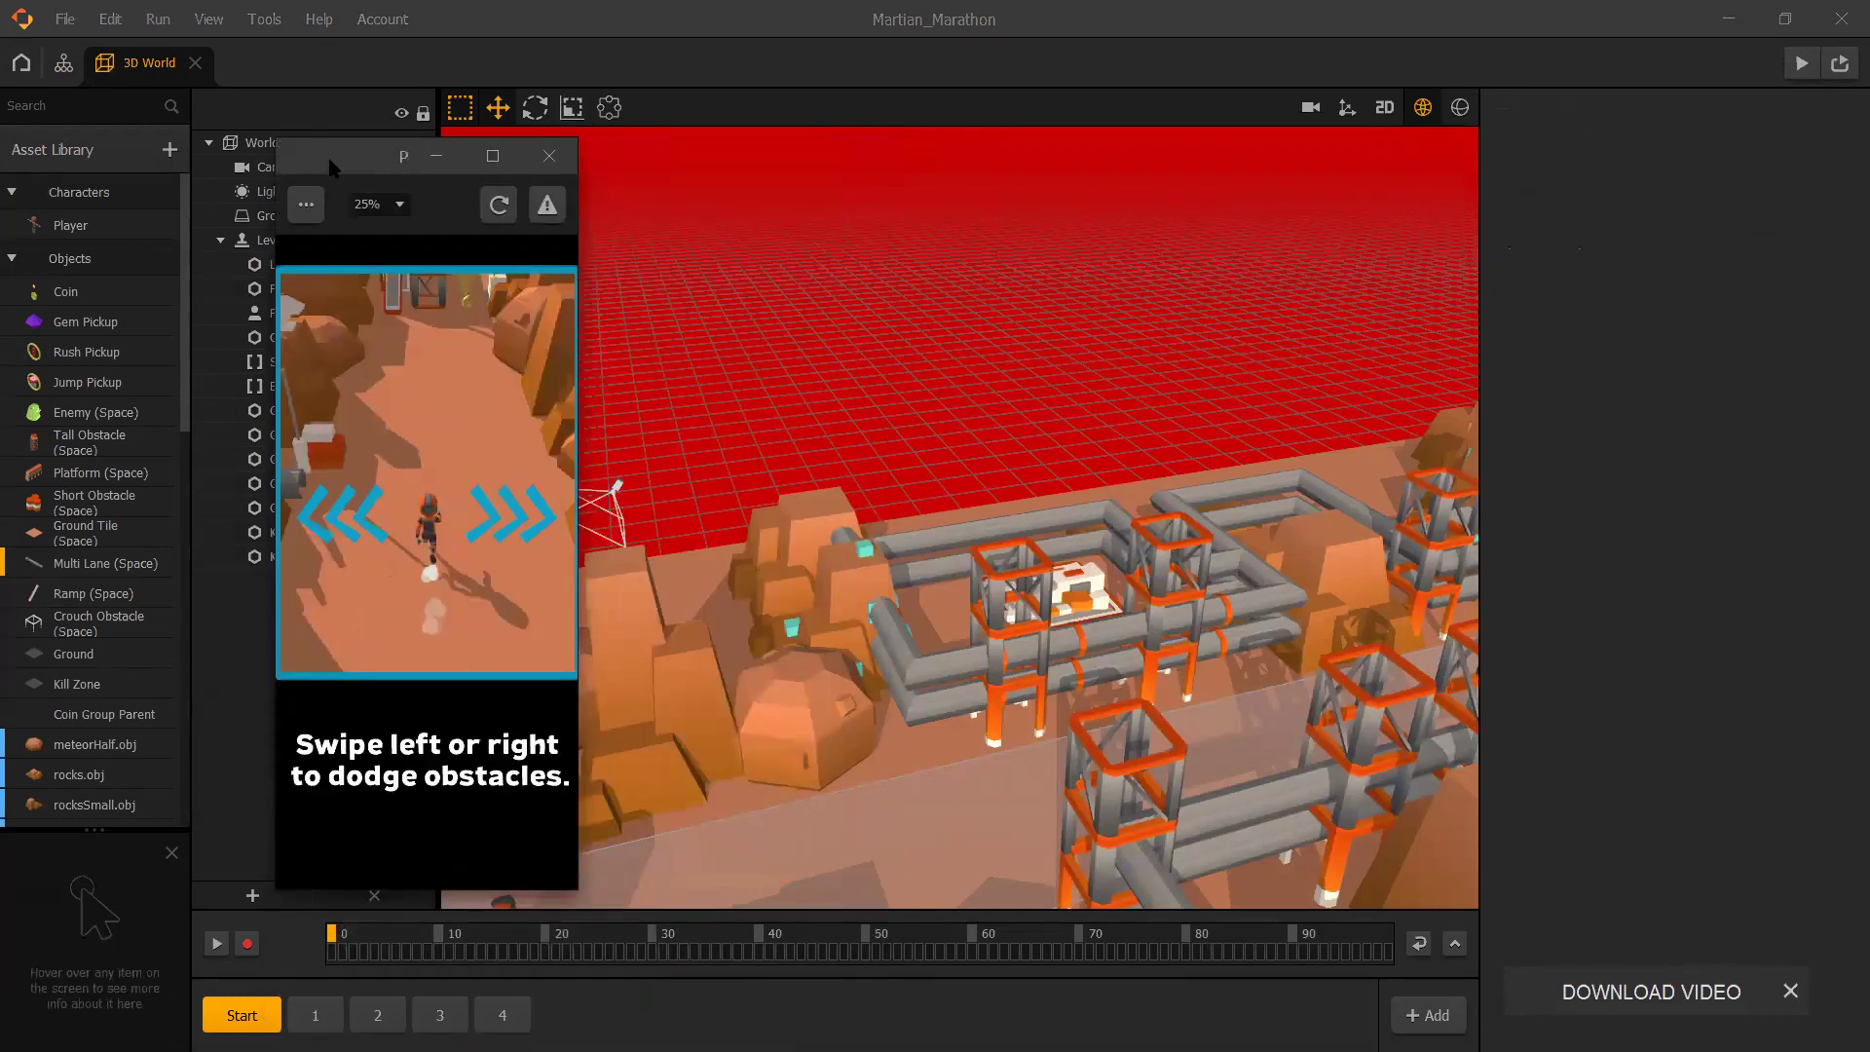
drag(370, 156, 679, 151)
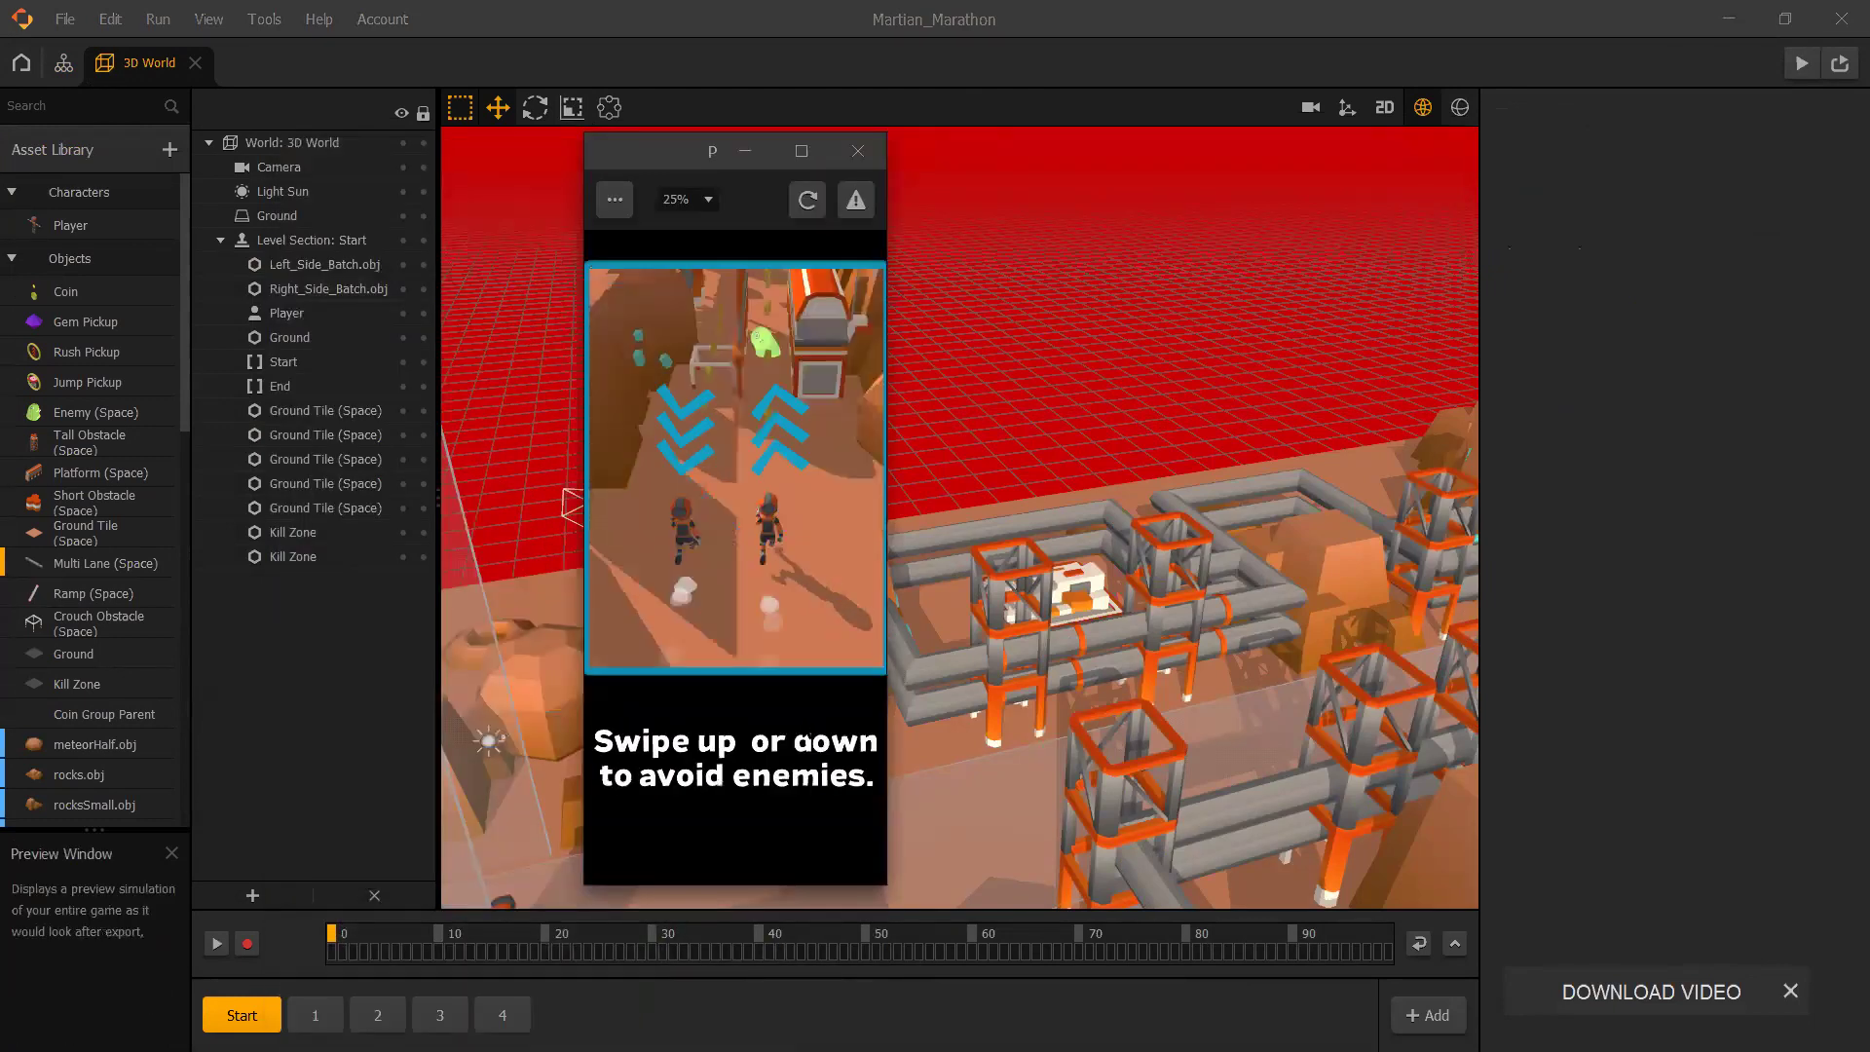
click(728, 763)
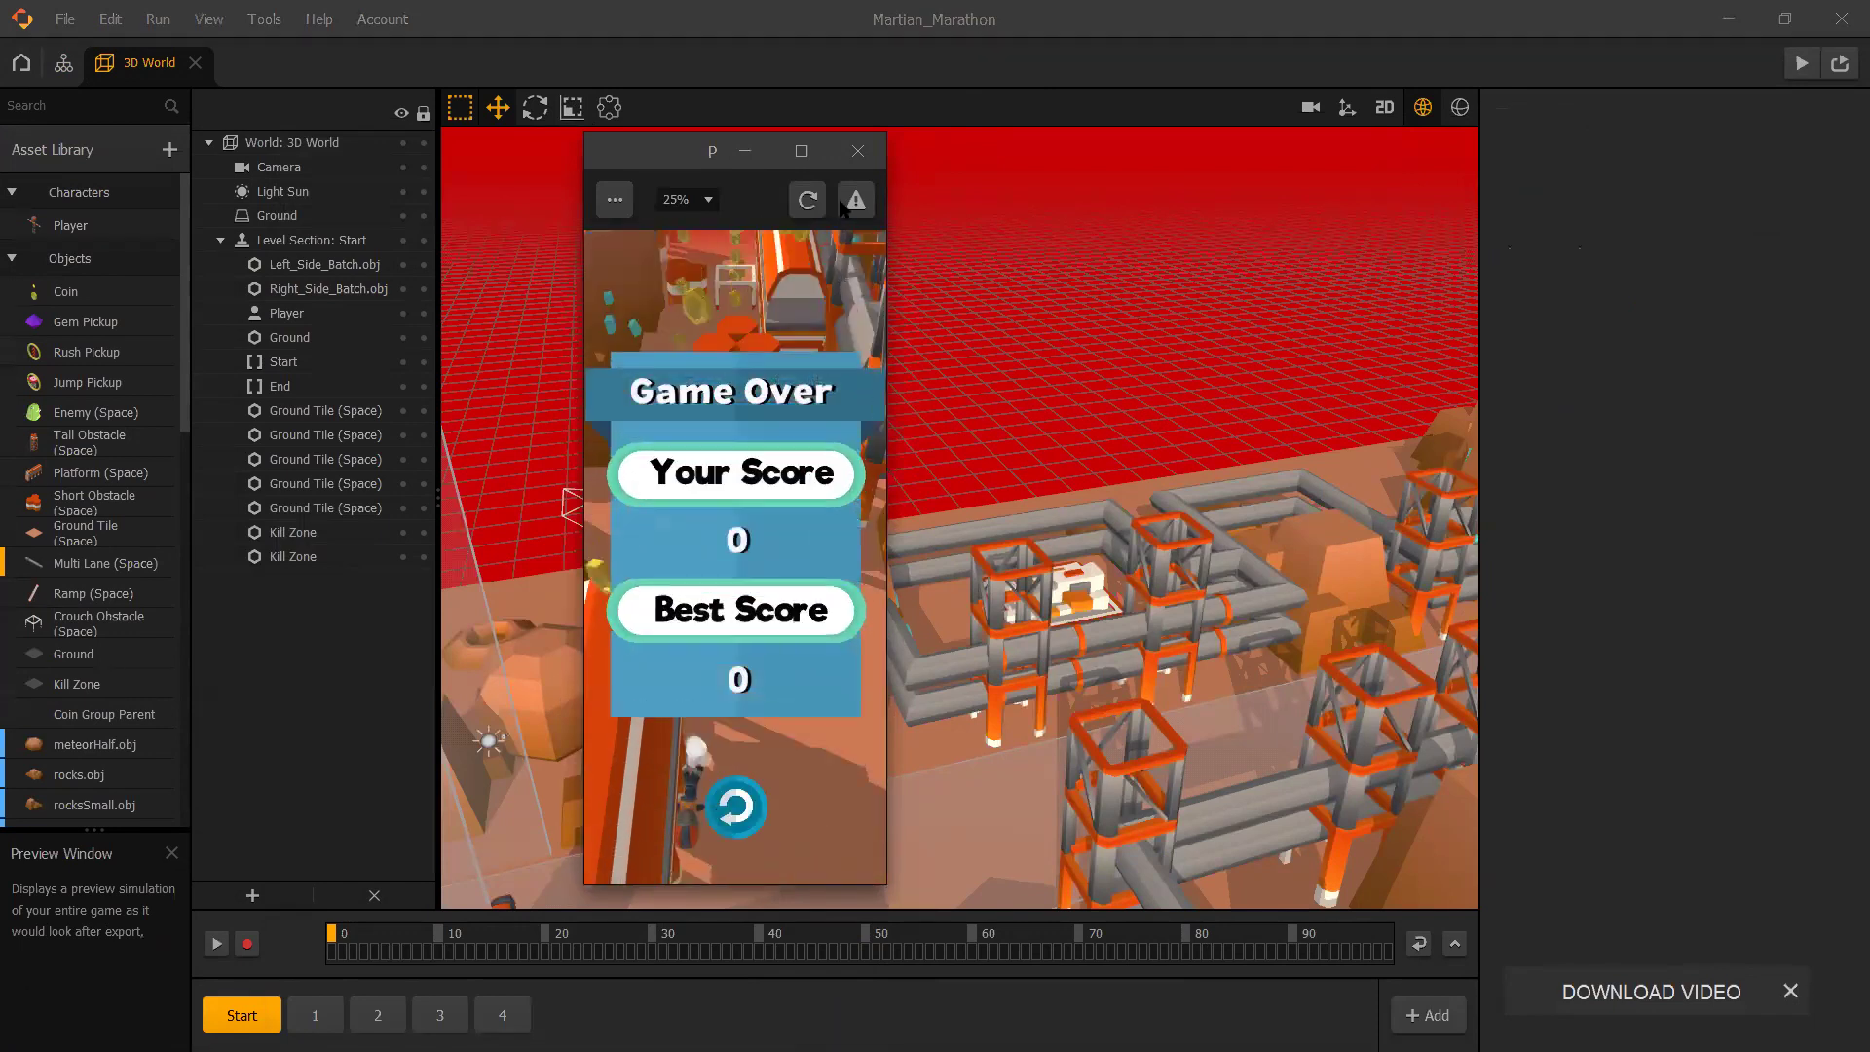
click(859, 152)
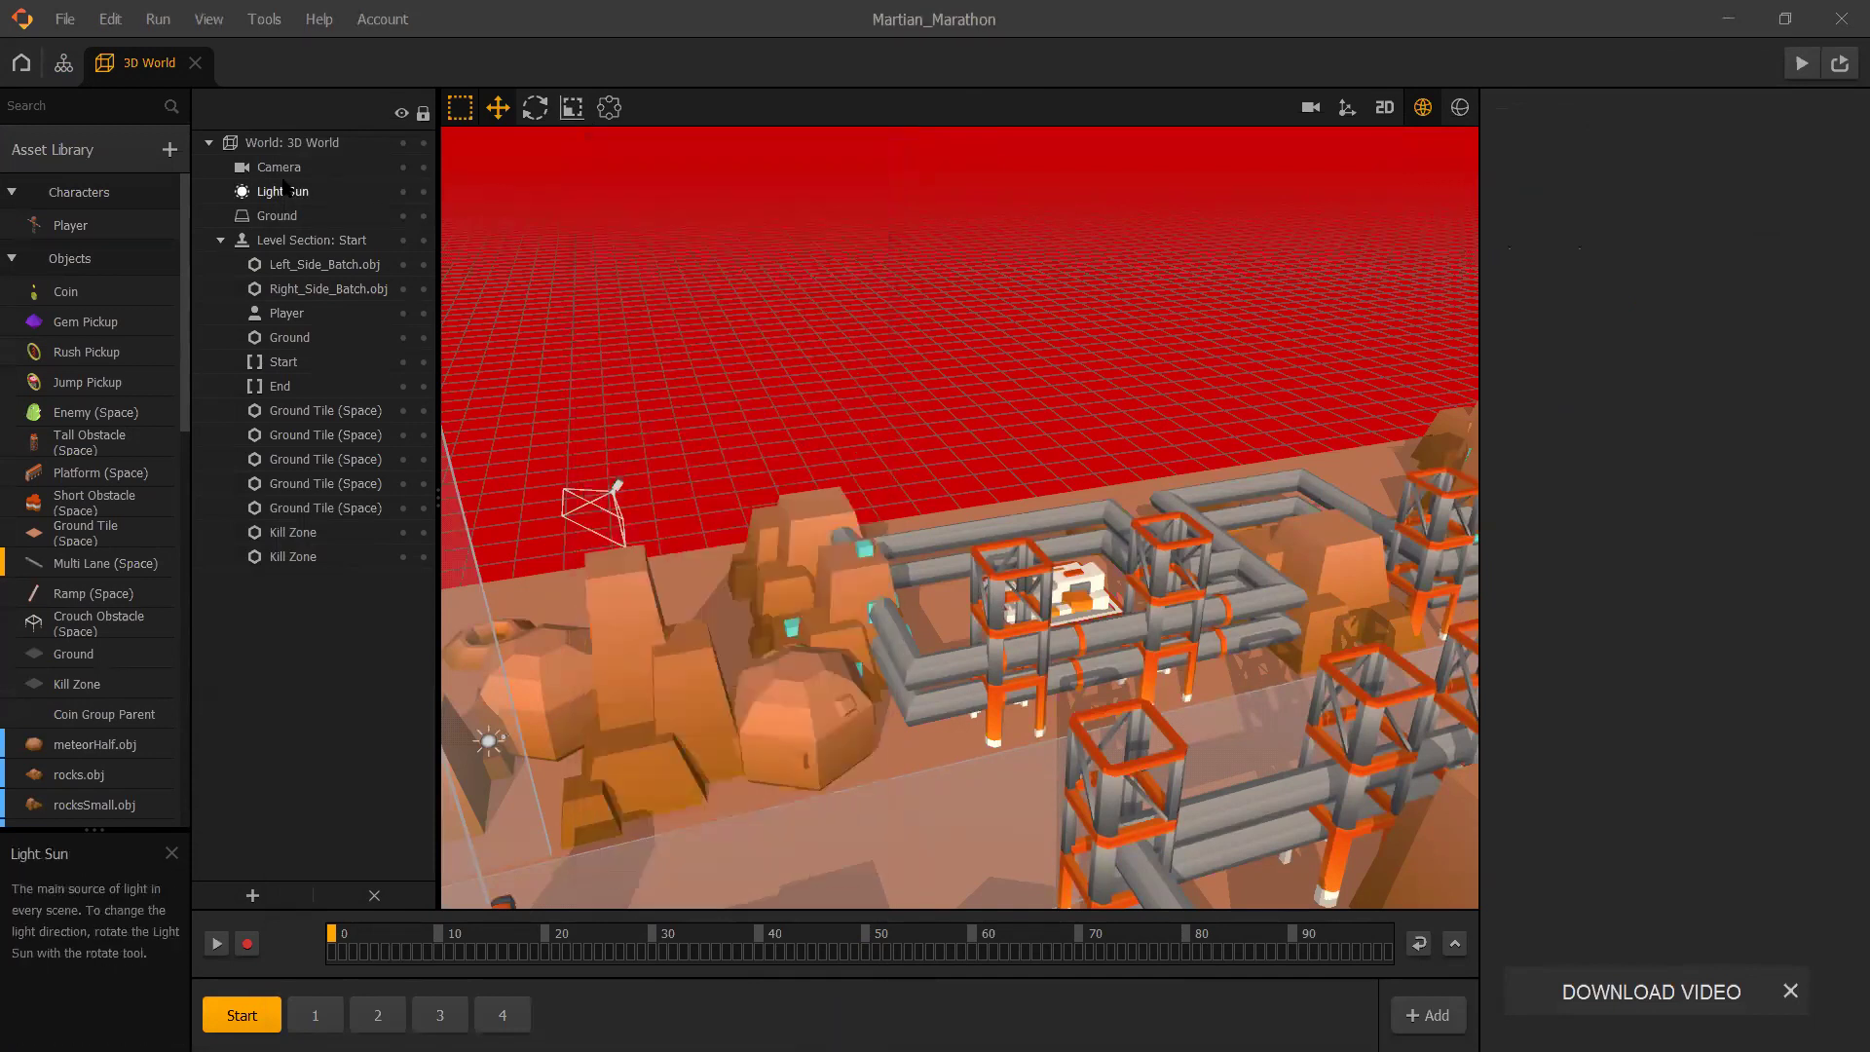
- Set the 3D World's background color to magenta (#c300c9) and open its scene
click(64, 64)
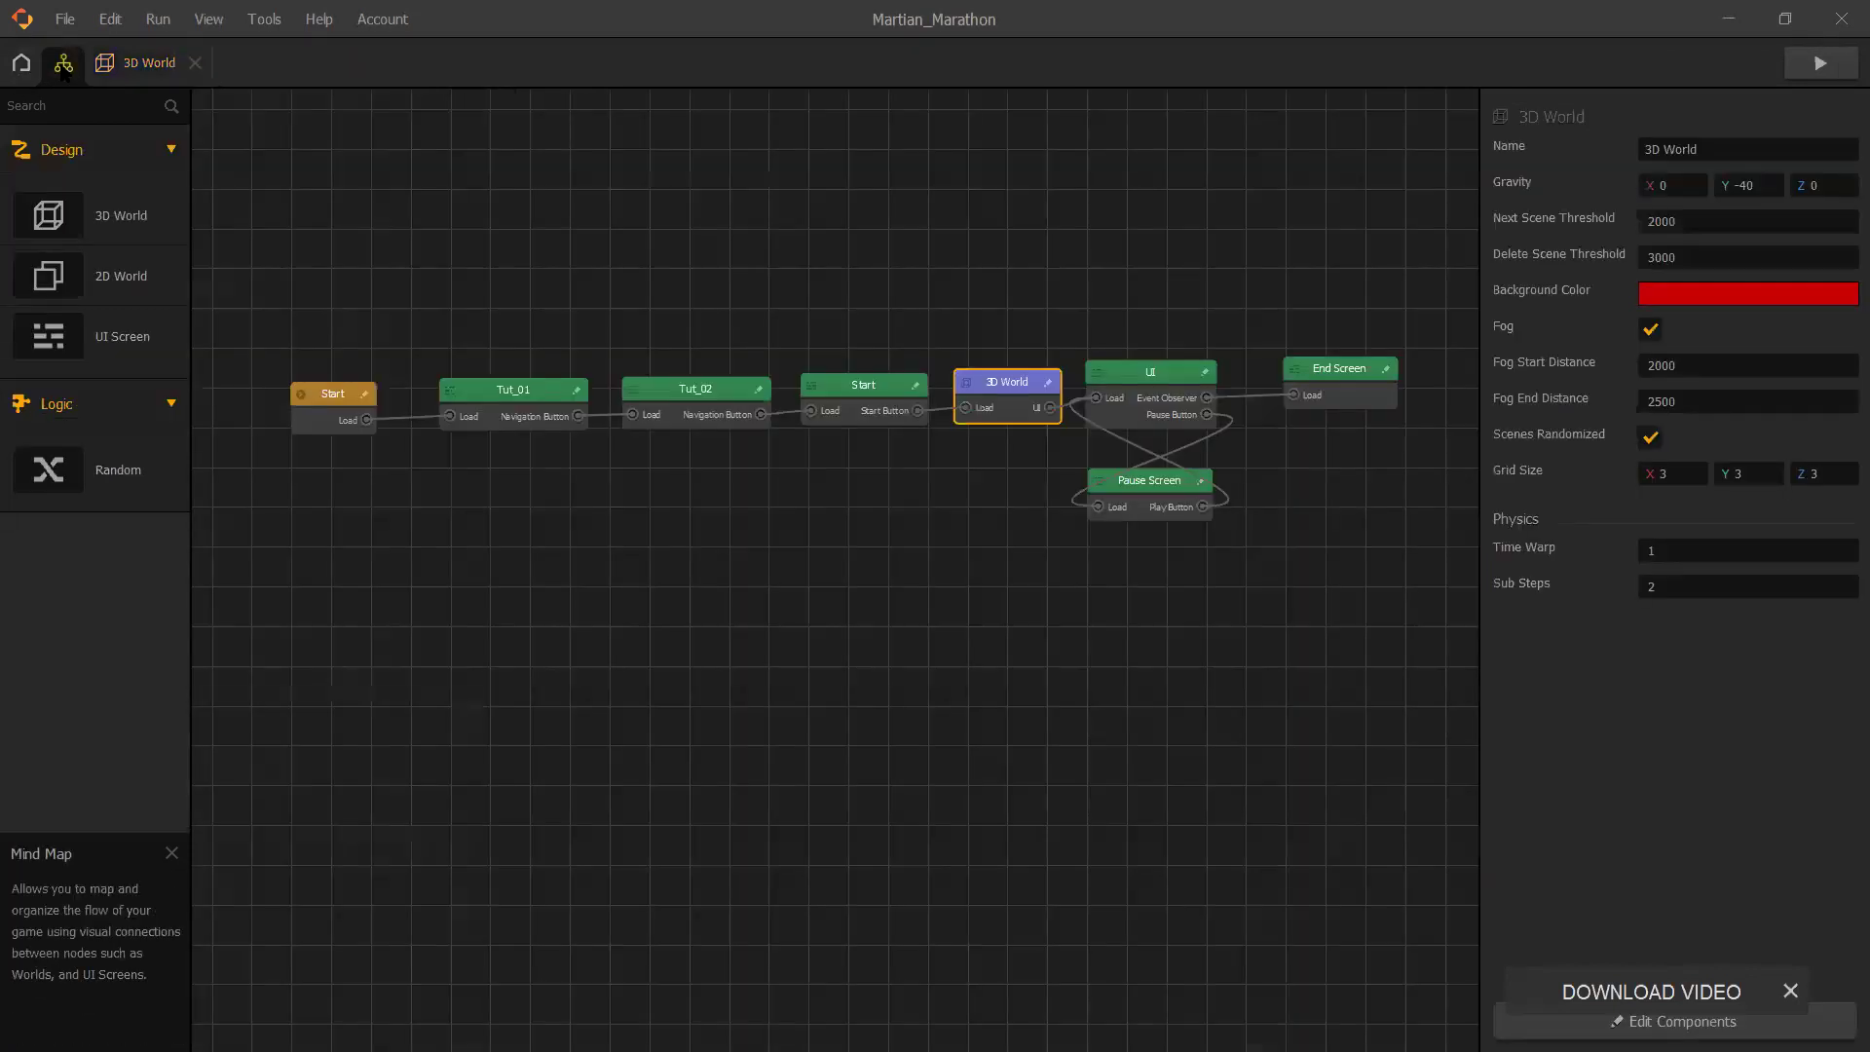
click(890, 382)
click(1013, 389)
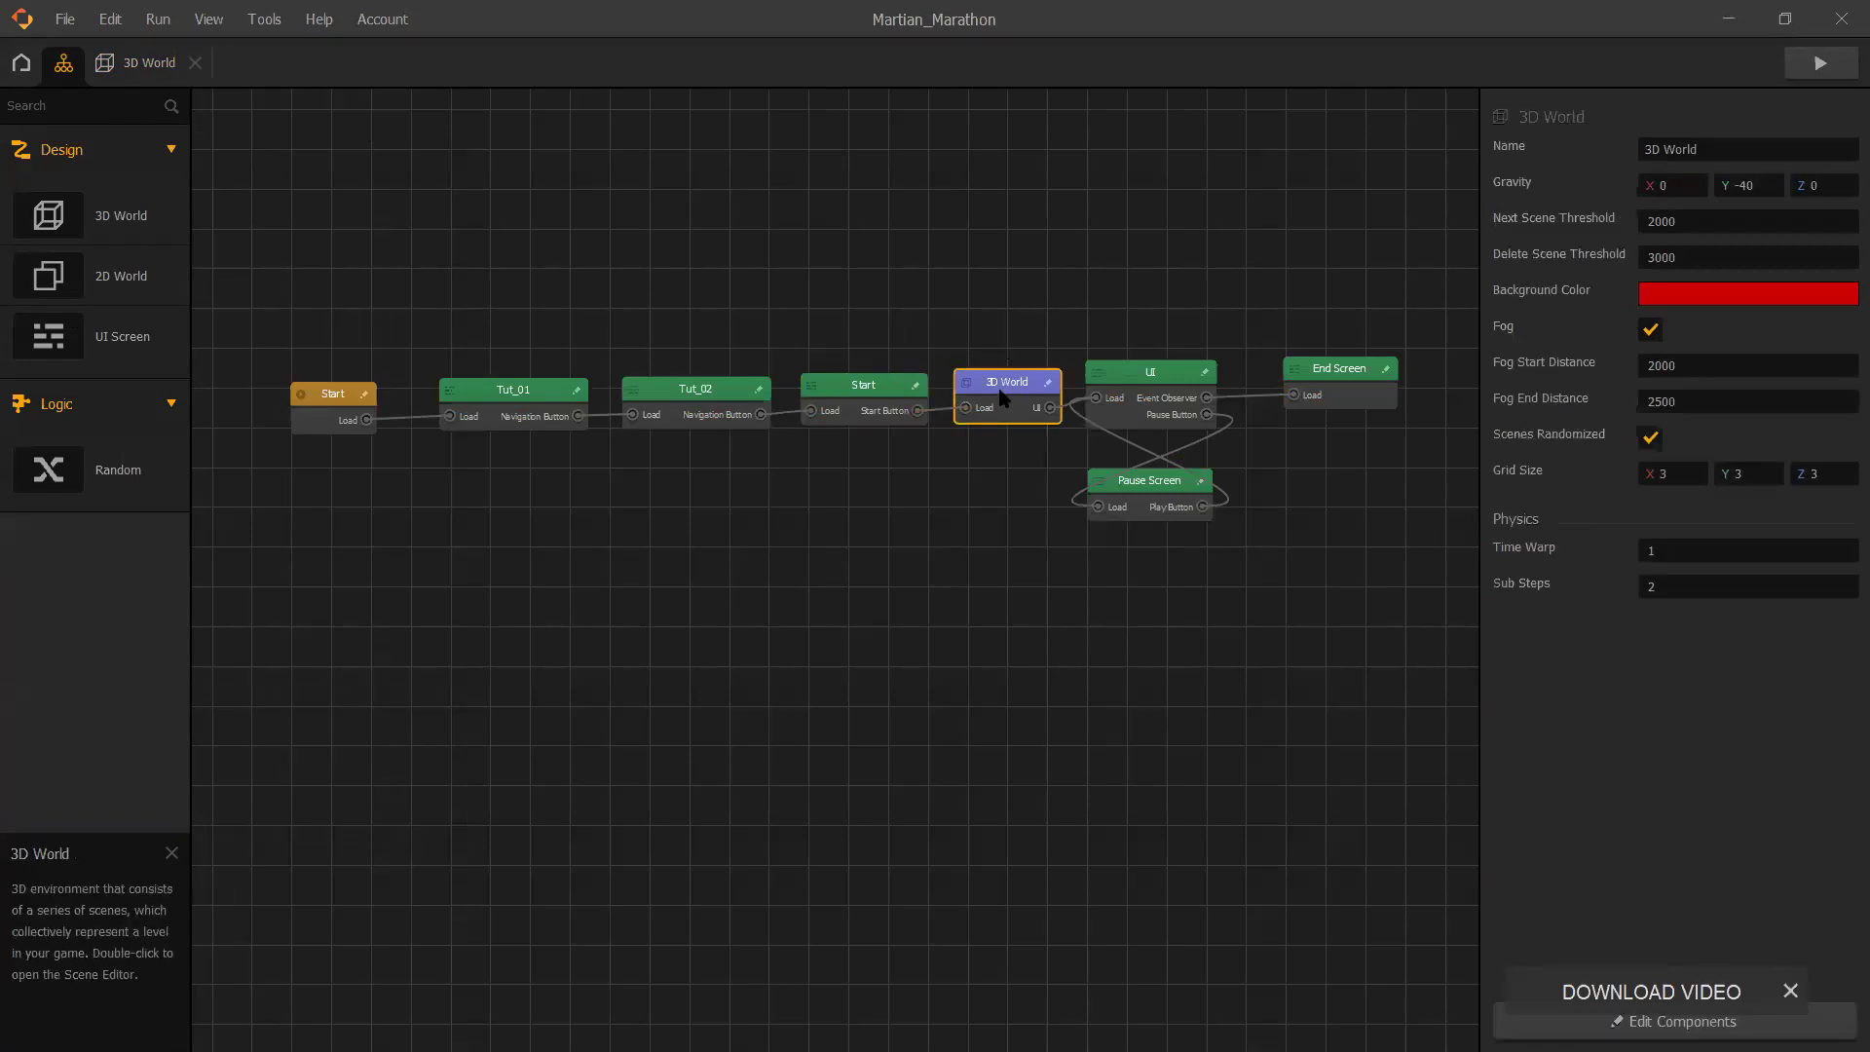
click(1697, 302)
drag(1001, 373, 954, 328)
click(1111, 723)
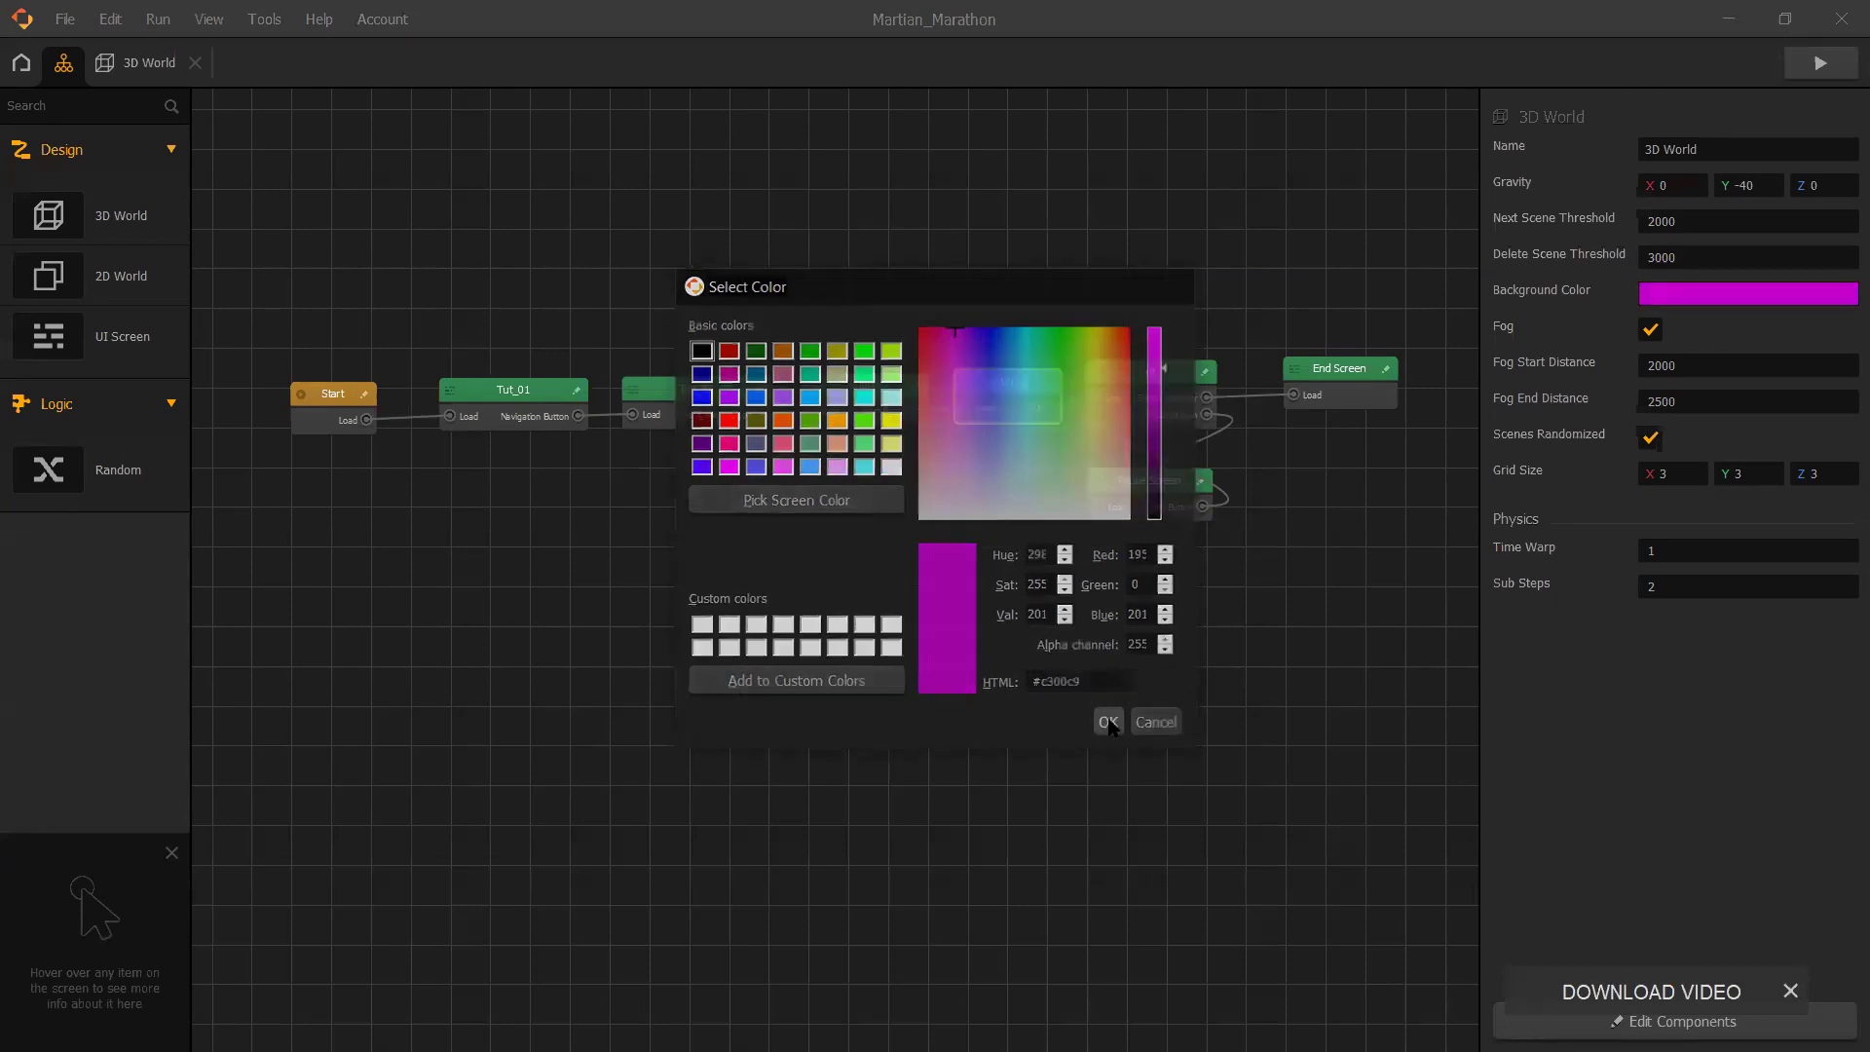
click(143, 68)
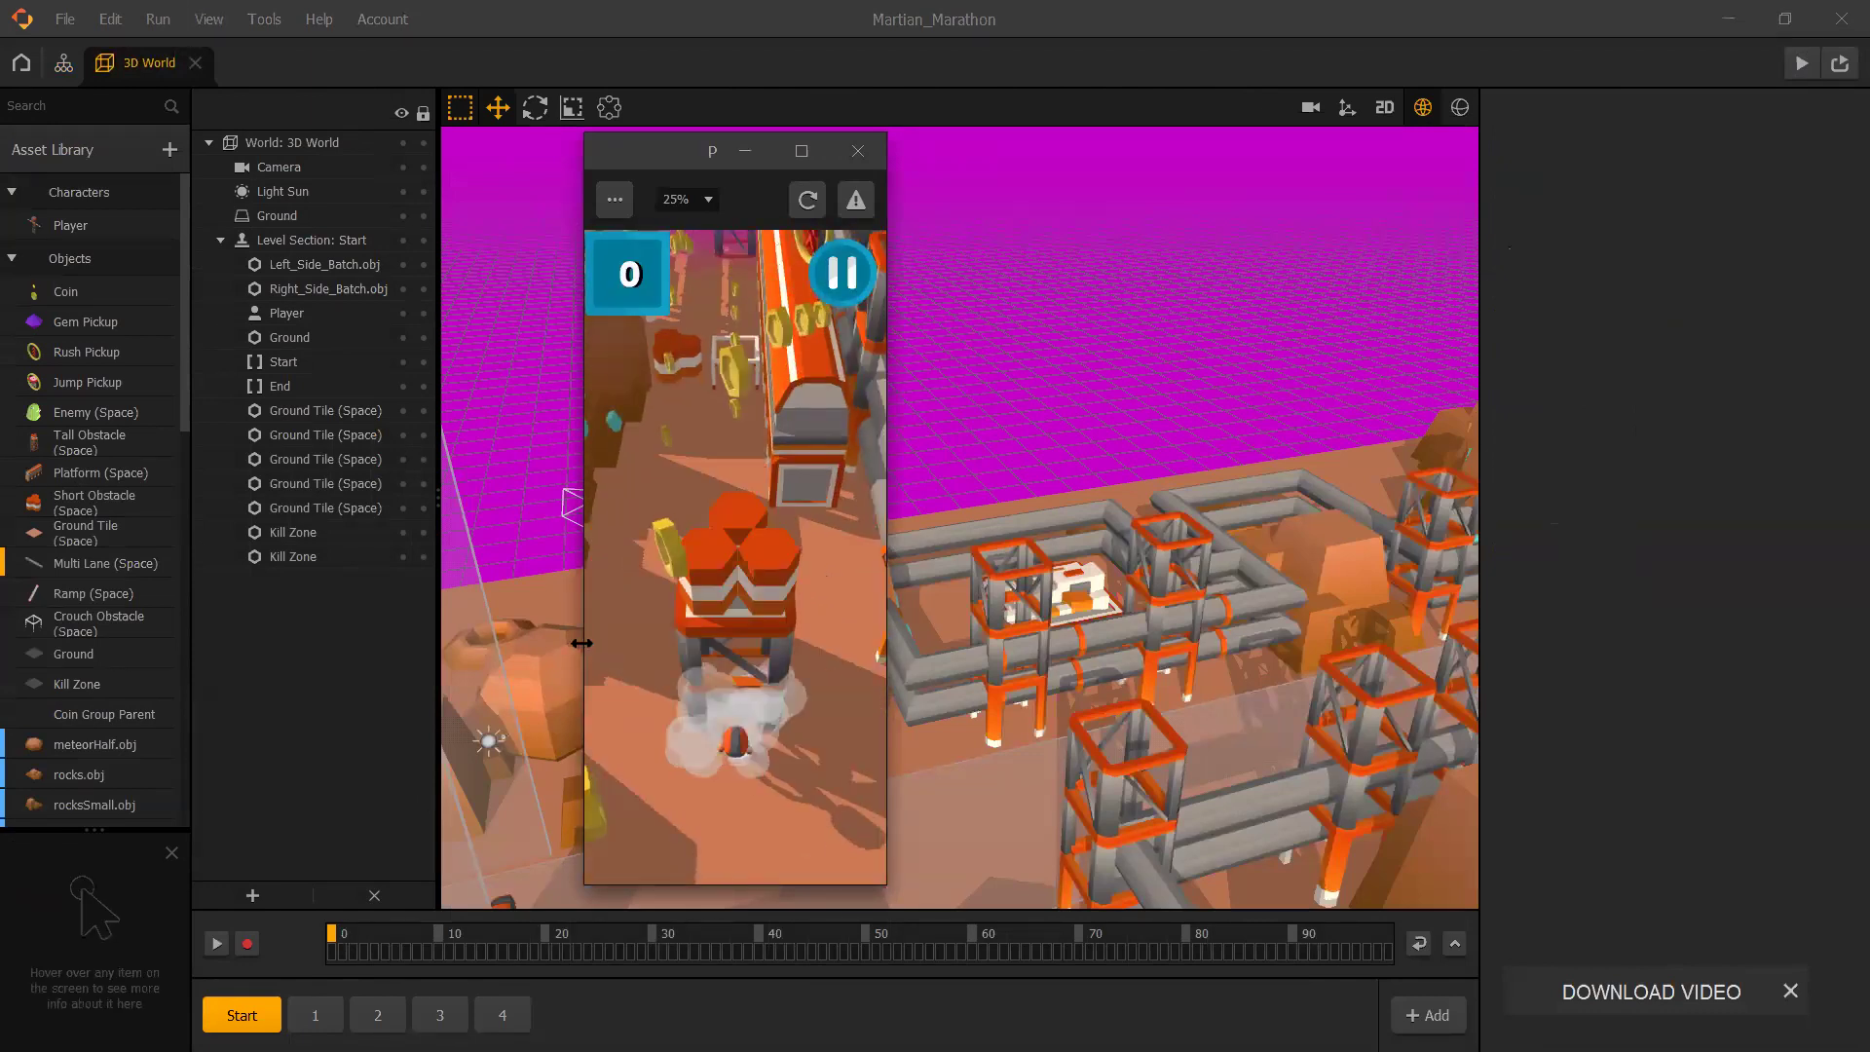
- Close the game preview and return to the mind map with nothing selected
click(859, 150)
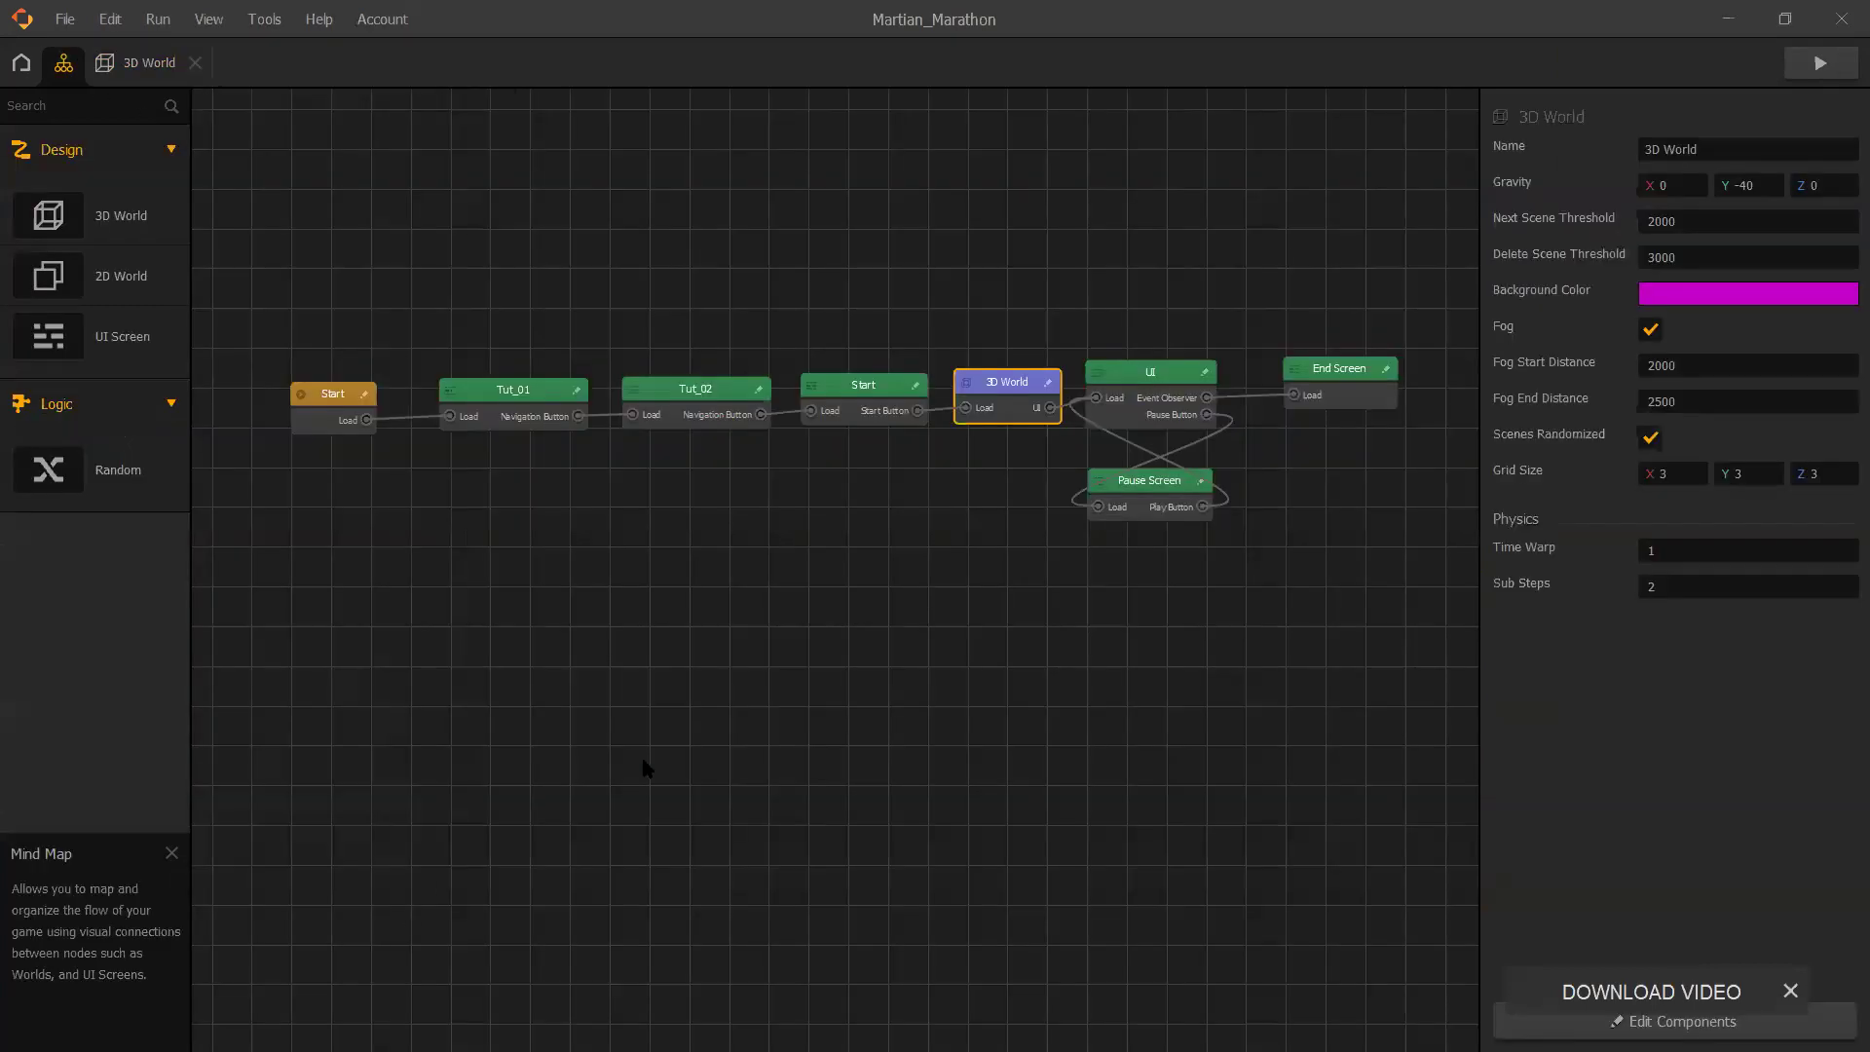
click(646, 770)
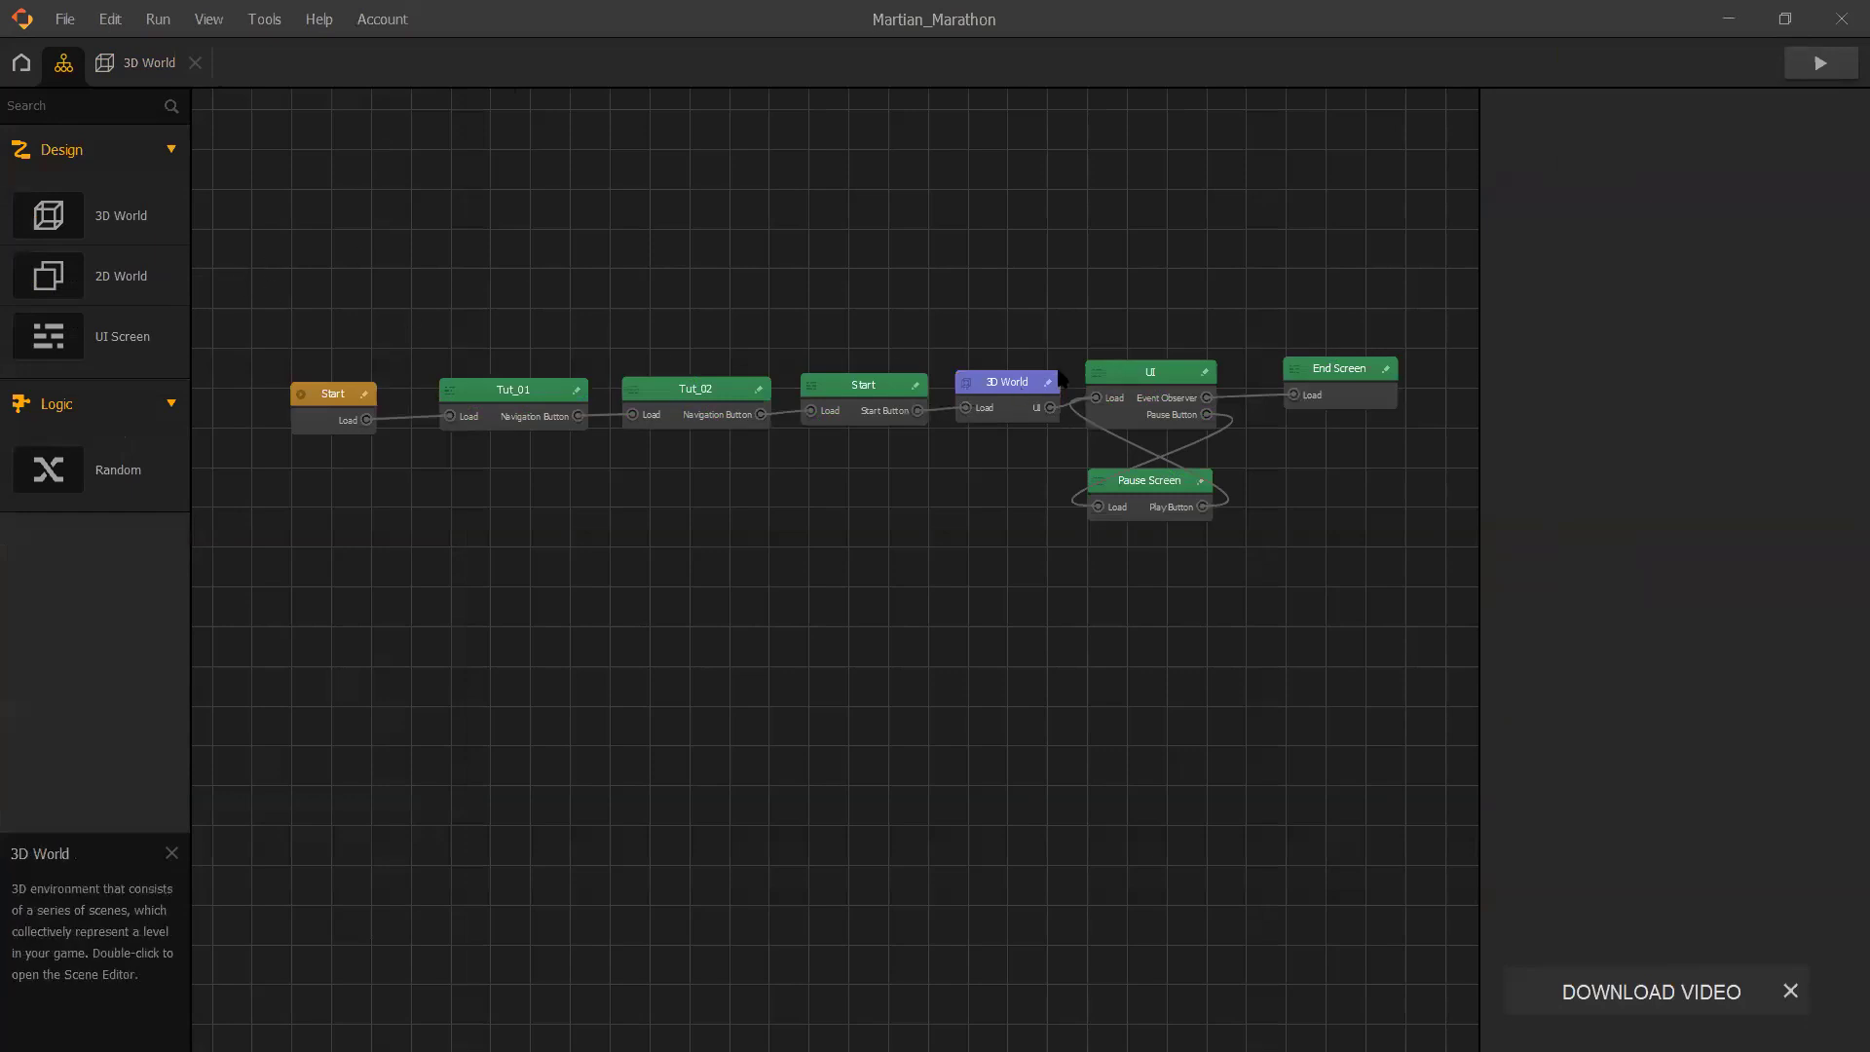
click(1013, 395)
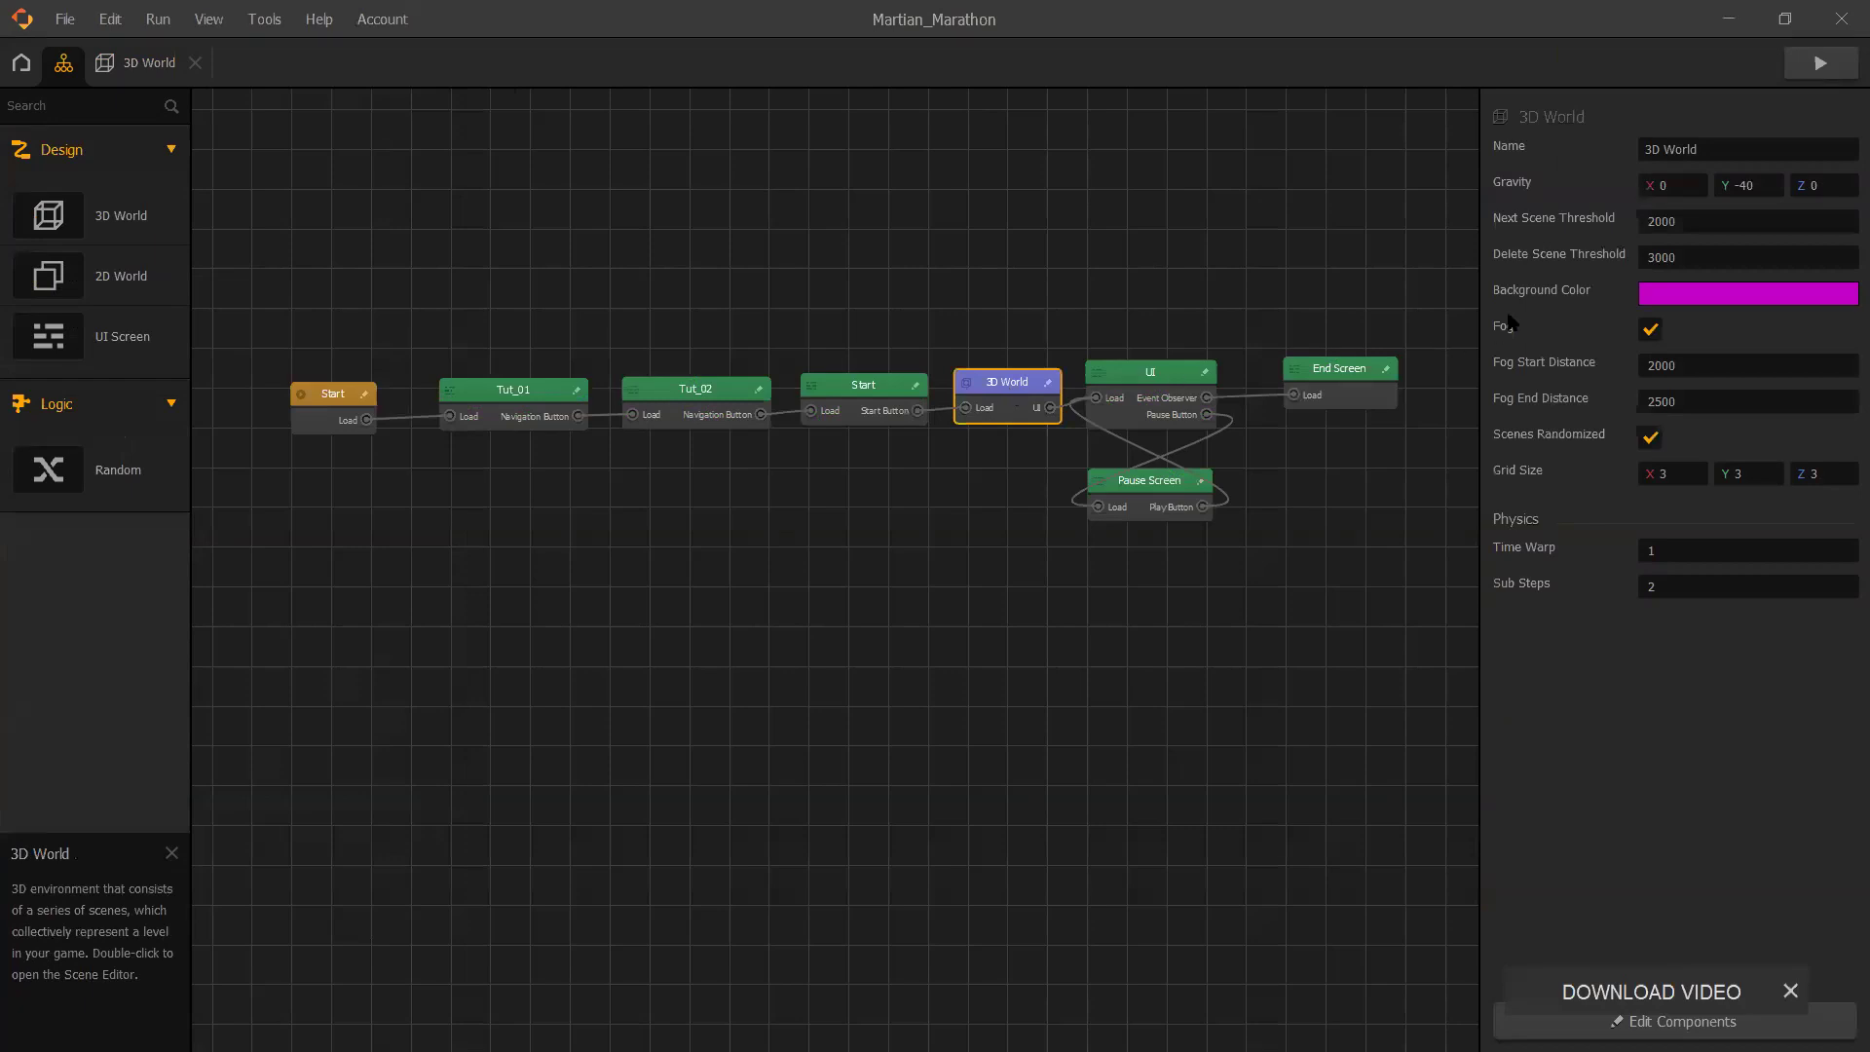
click(1743, 300)
click(1007, 329)
drag(1009, 318, 872, 302)
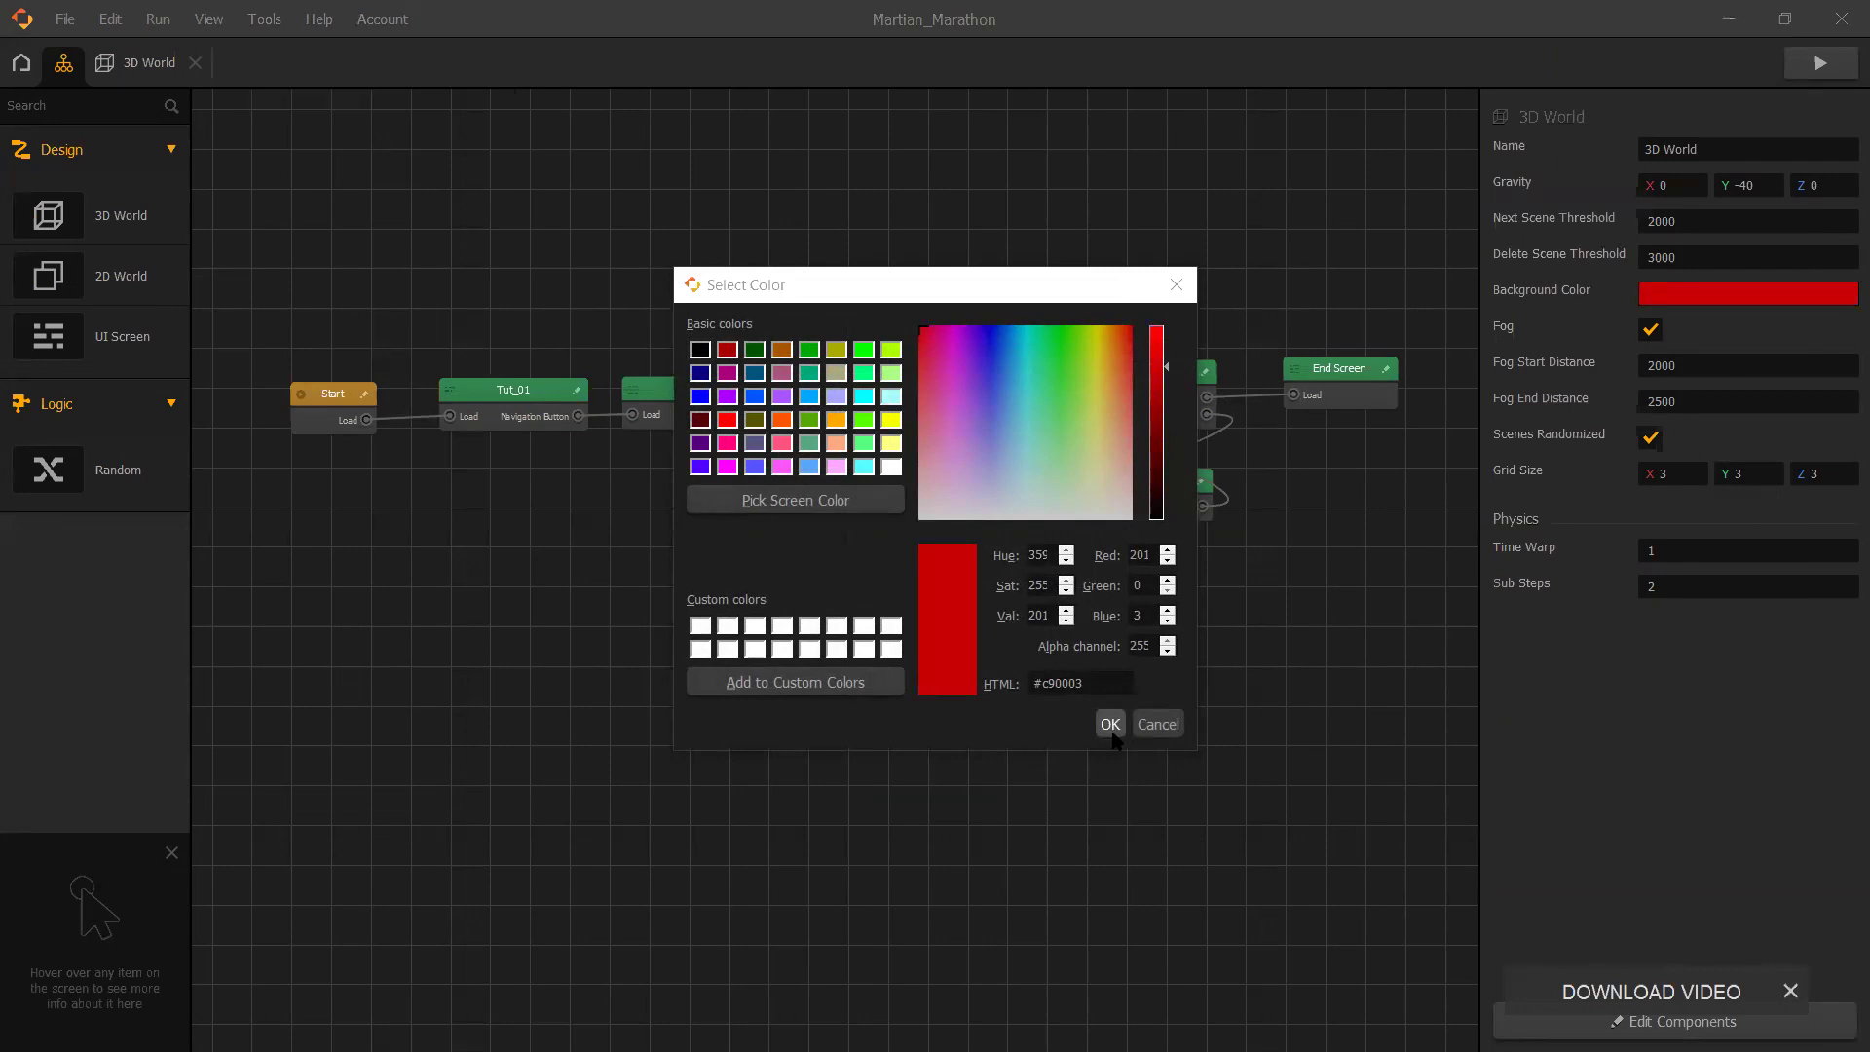
click(1176, 284)
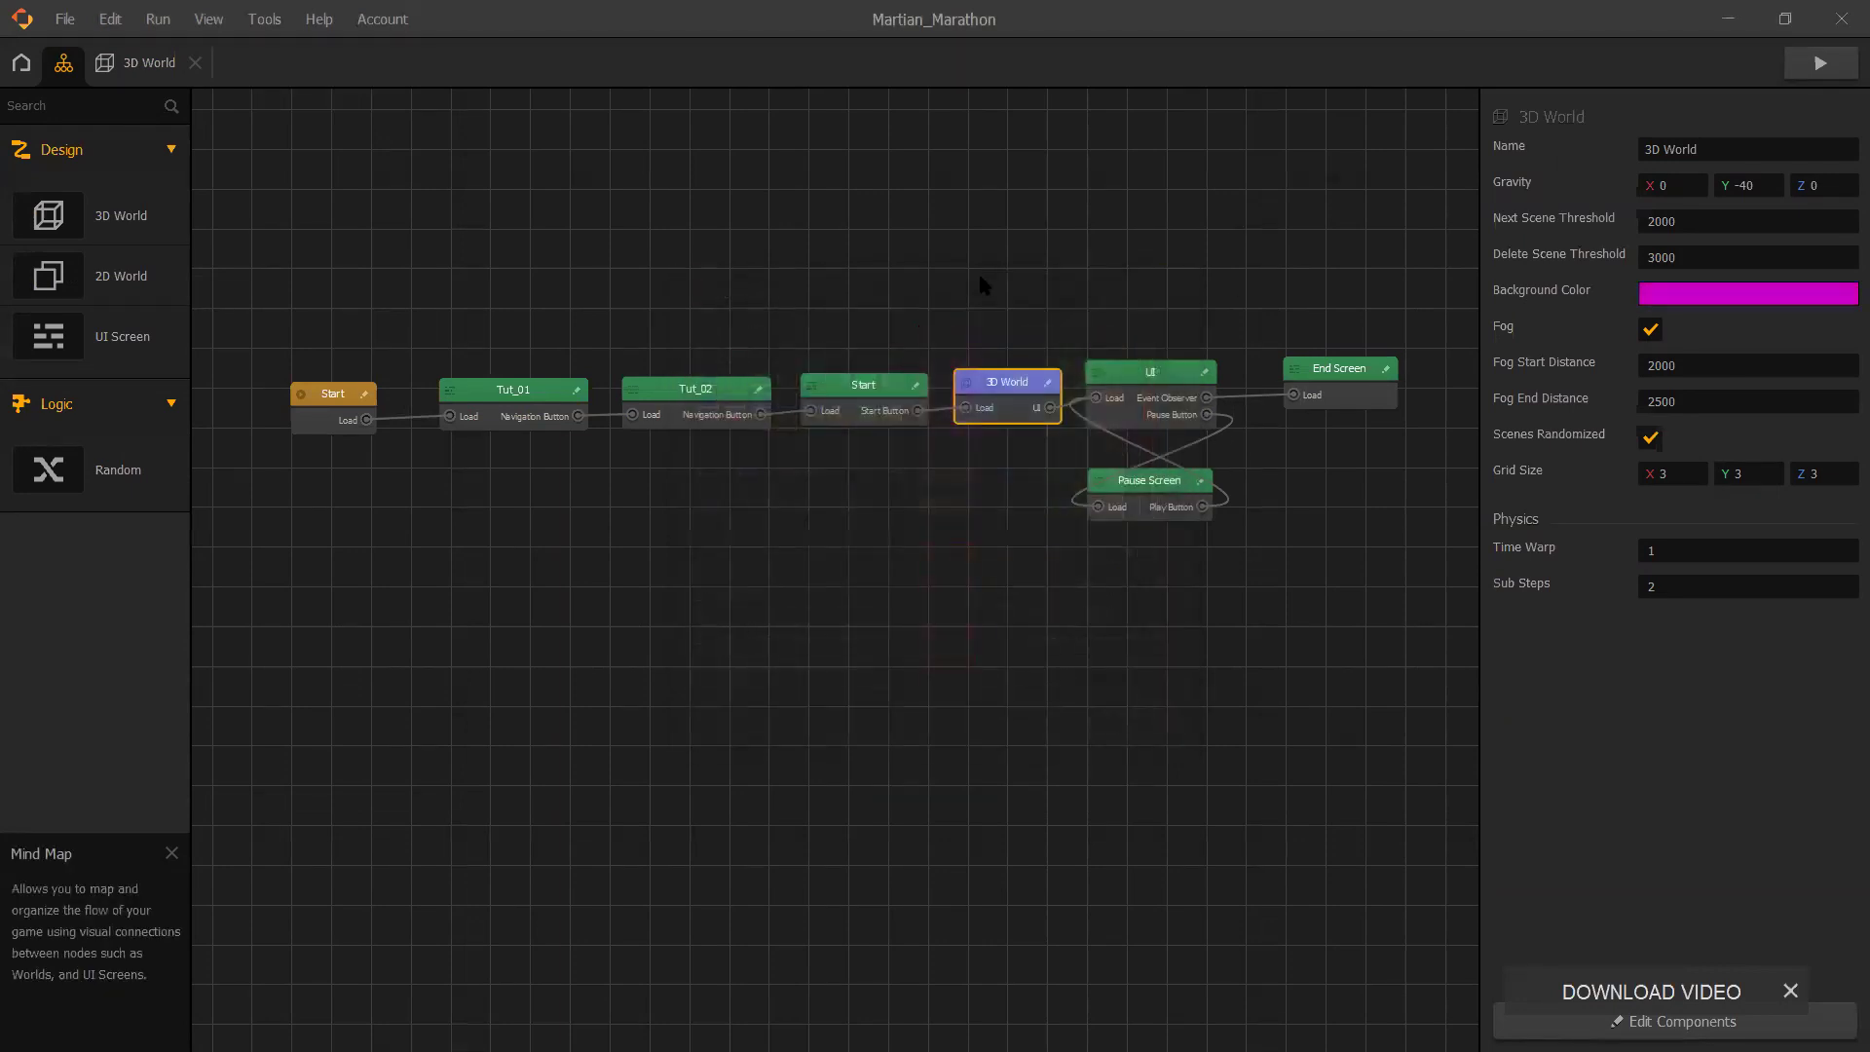
click(978, 269)
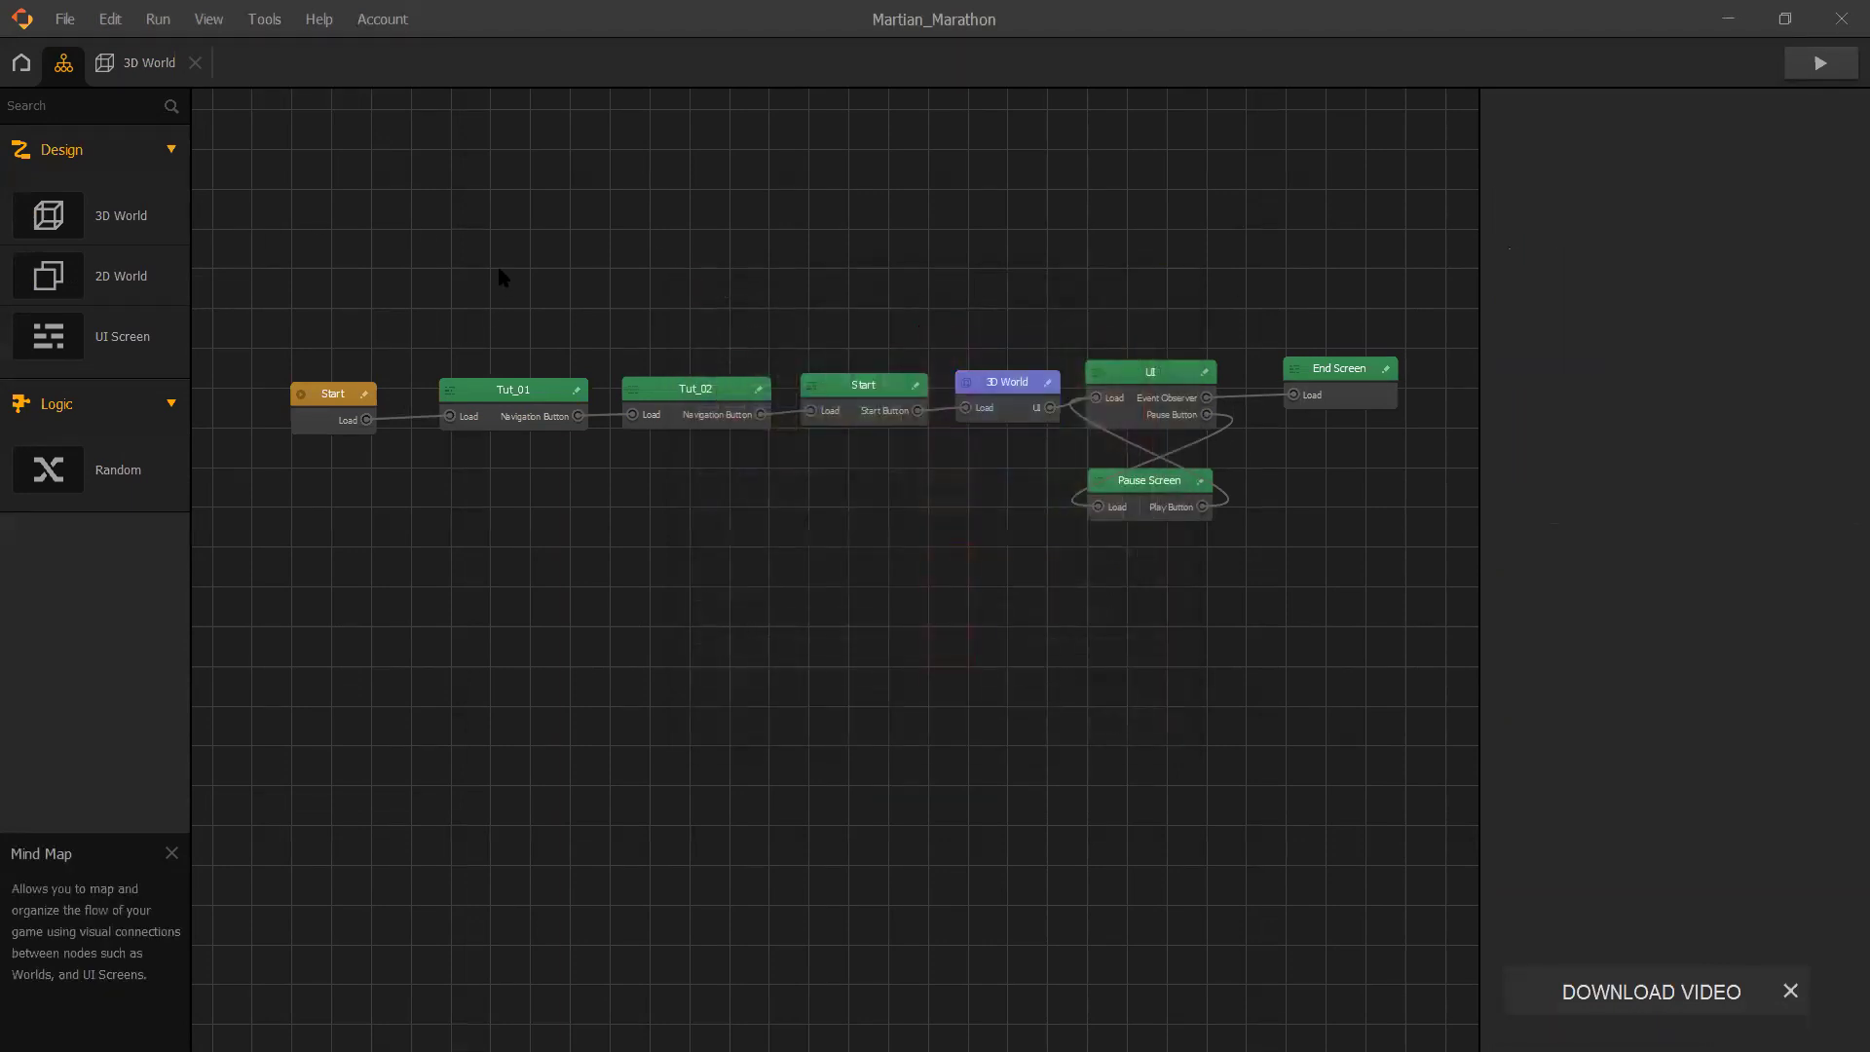
- Set the 3D World's background color to red (#c90000) and check it in the scene
click(995, 394)
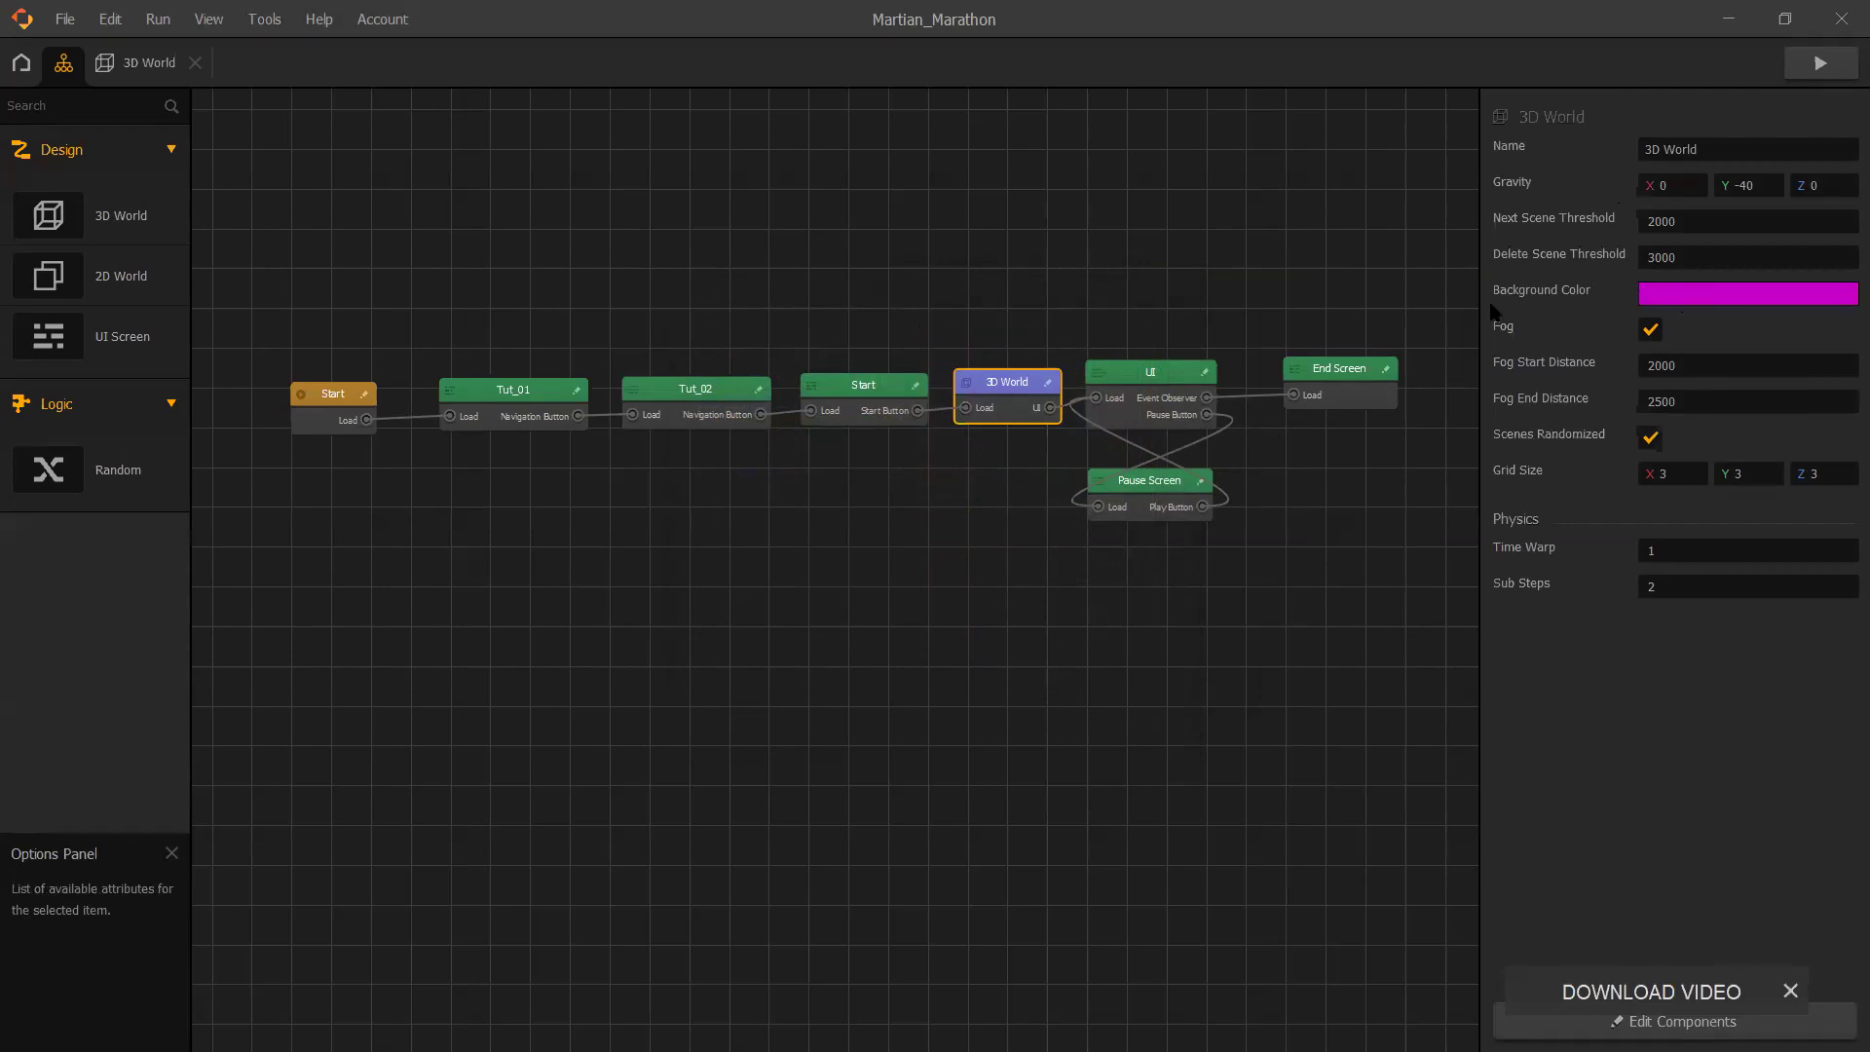
click(1717, 294)
drag(930, 401, 1148, 320)
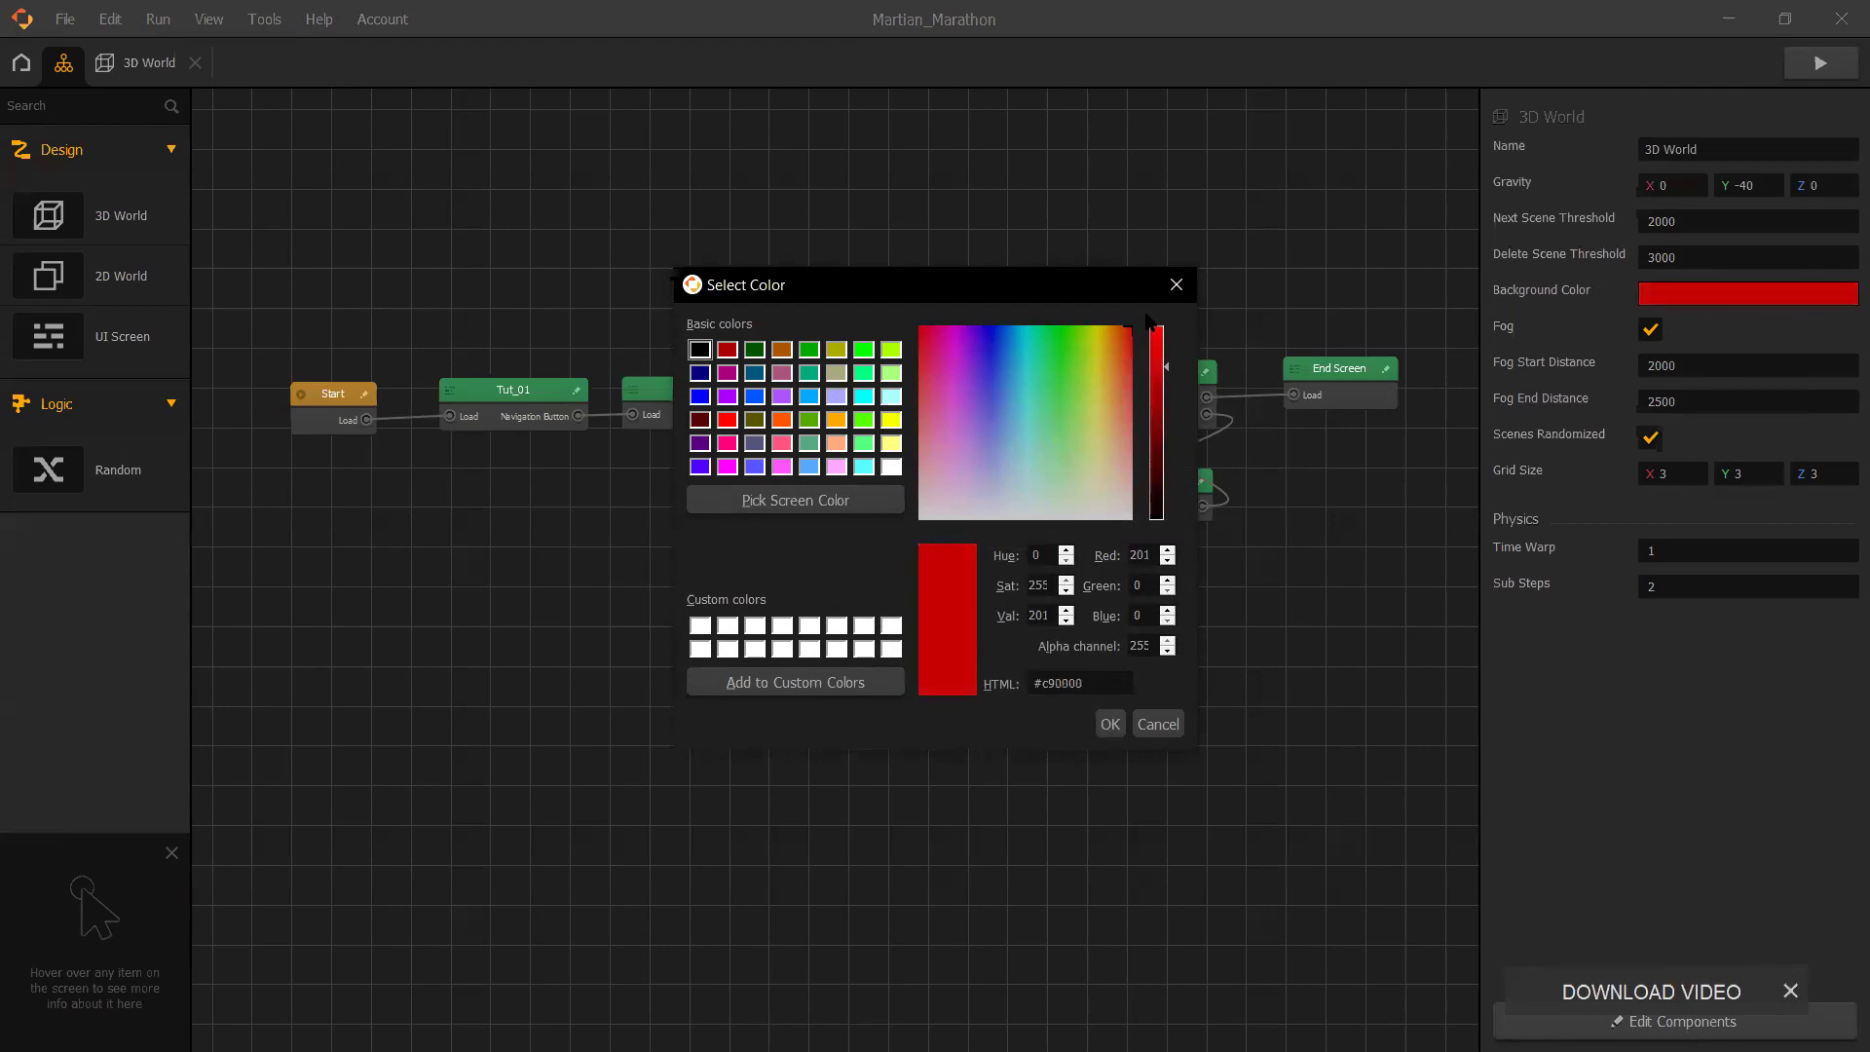
click(1110, 724)
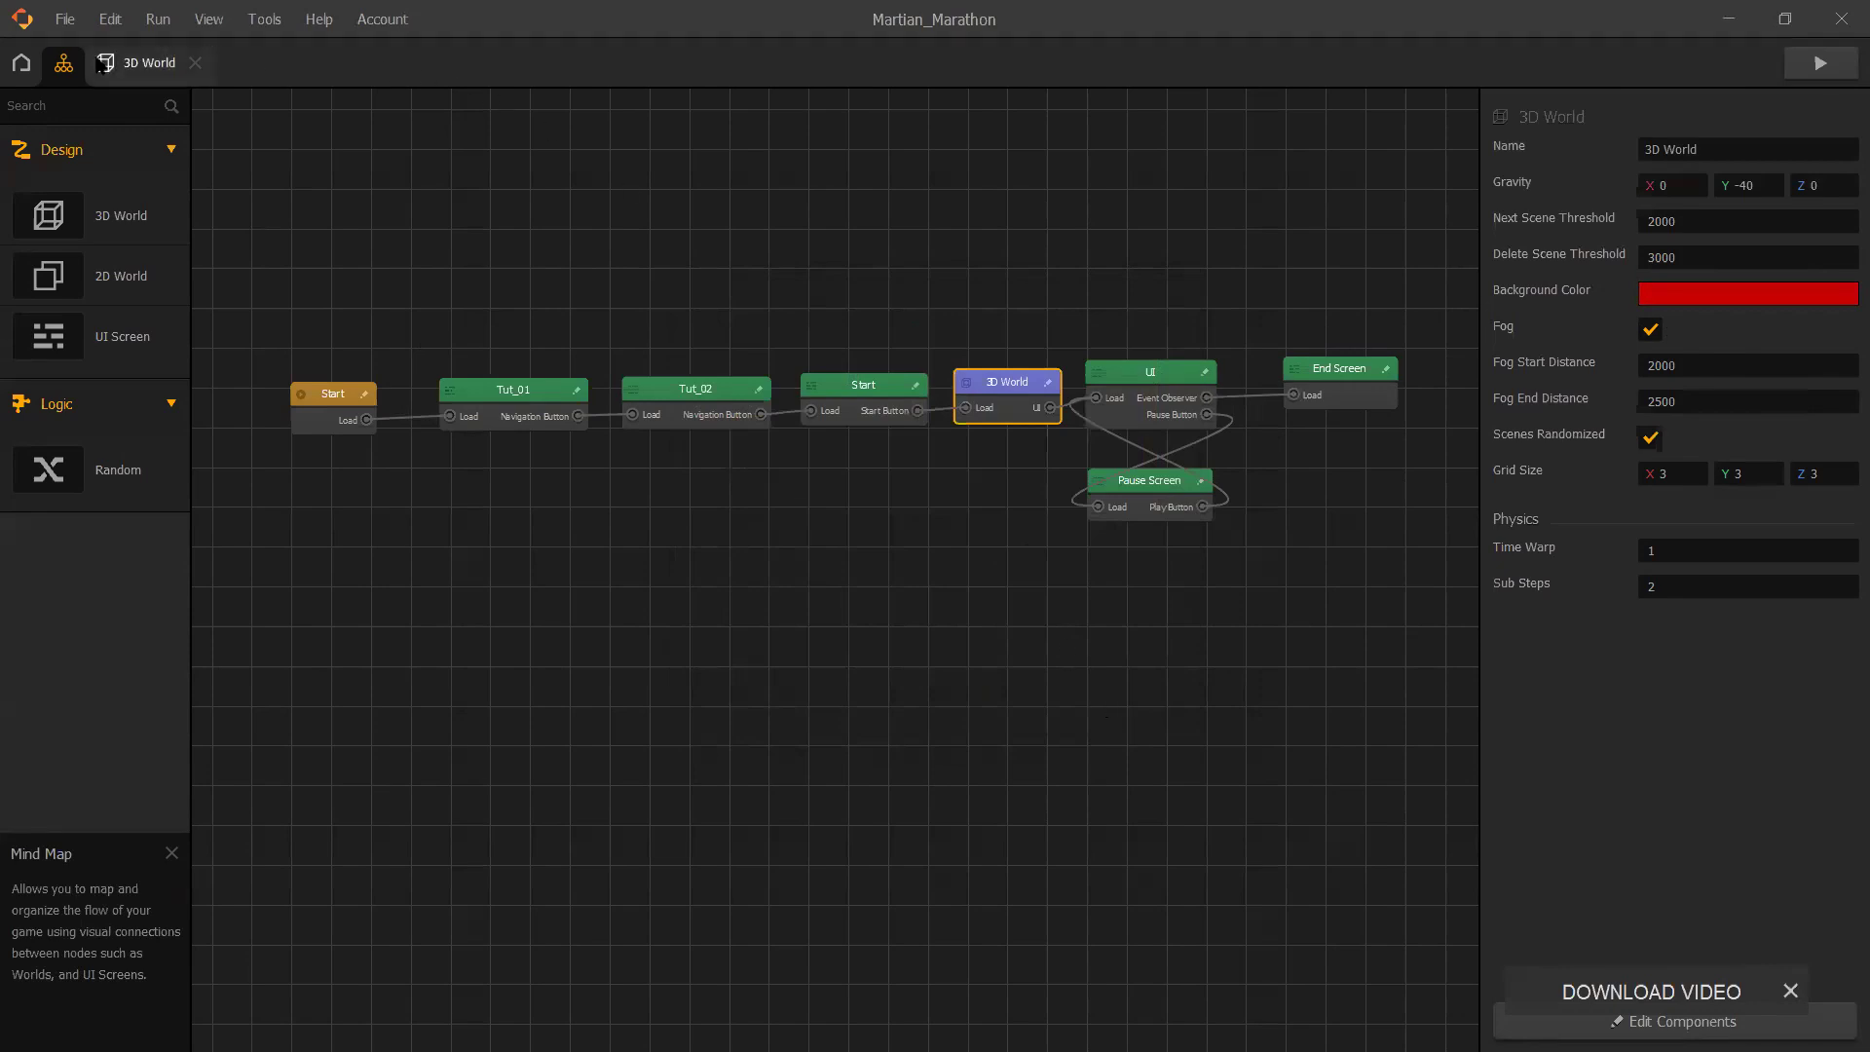
click(102, 64)
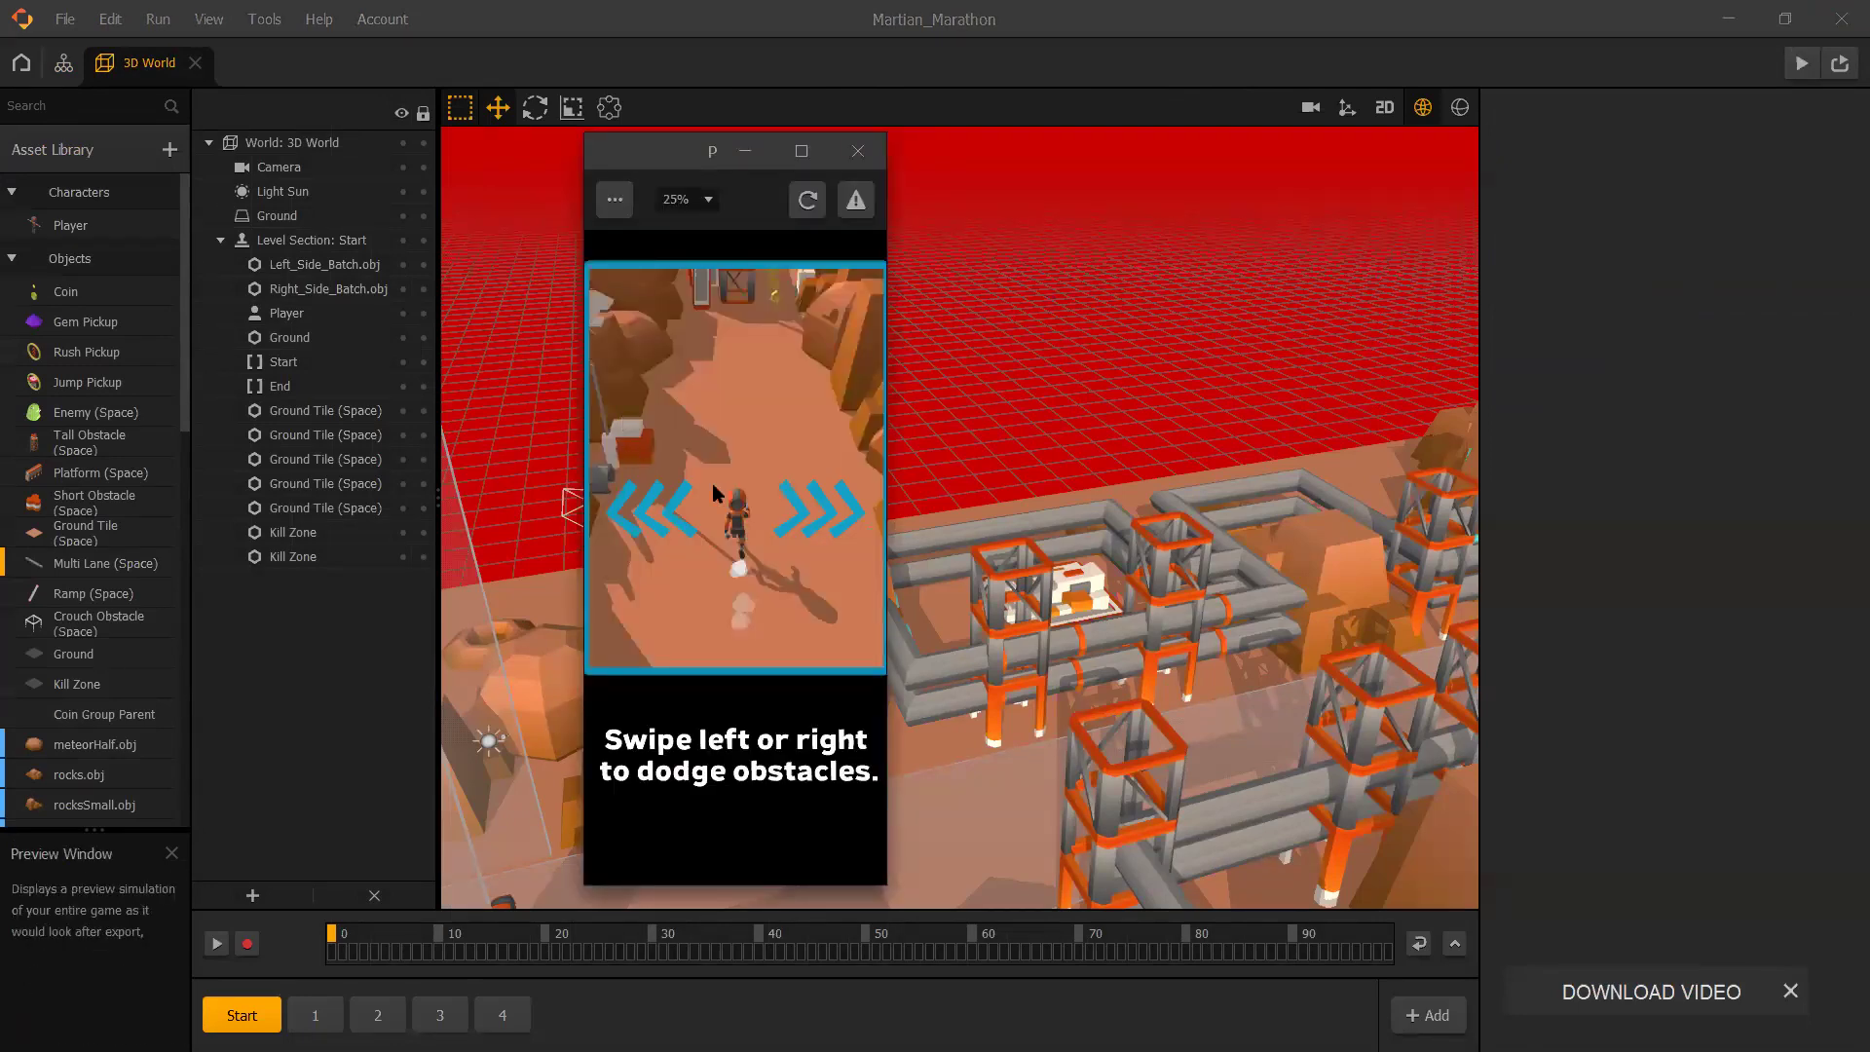
- Play several runs in the game preview, restarting after each game over, and close the preview with nothing selected in the scene
click(762, 769)
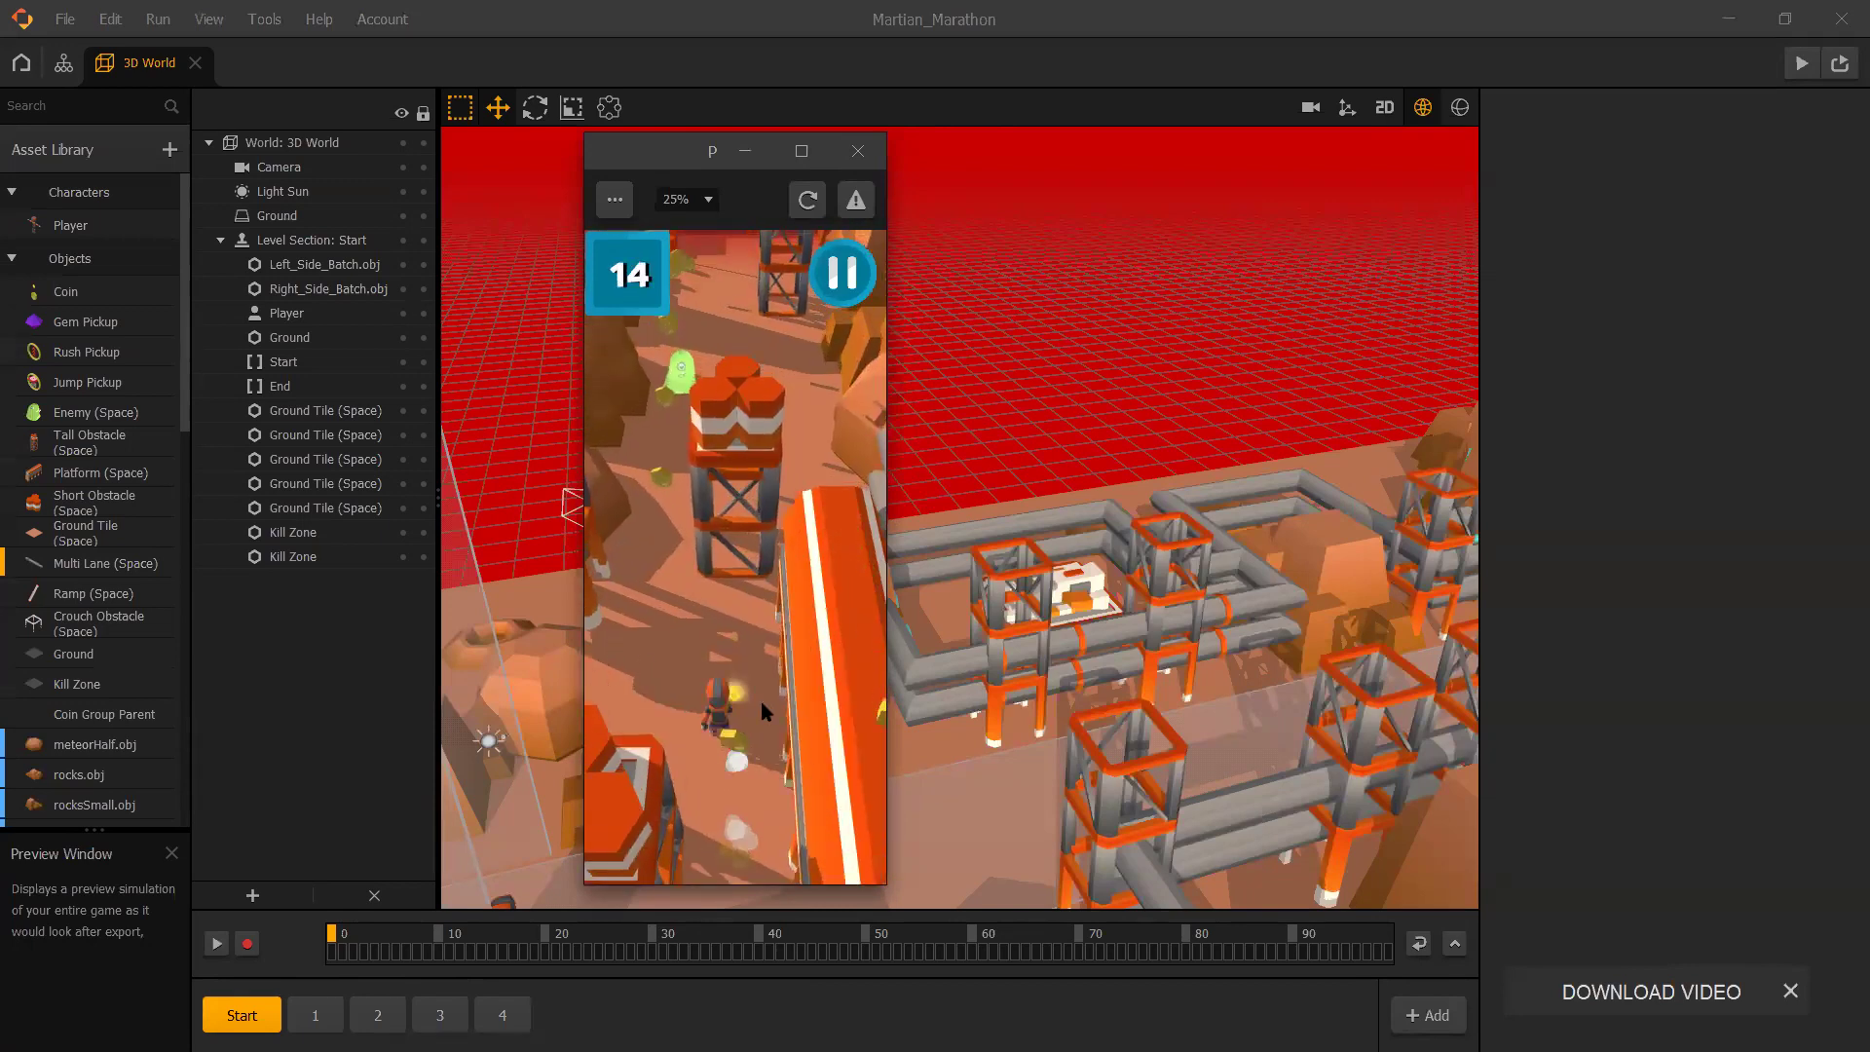
drag(760, 565, 809, 557)
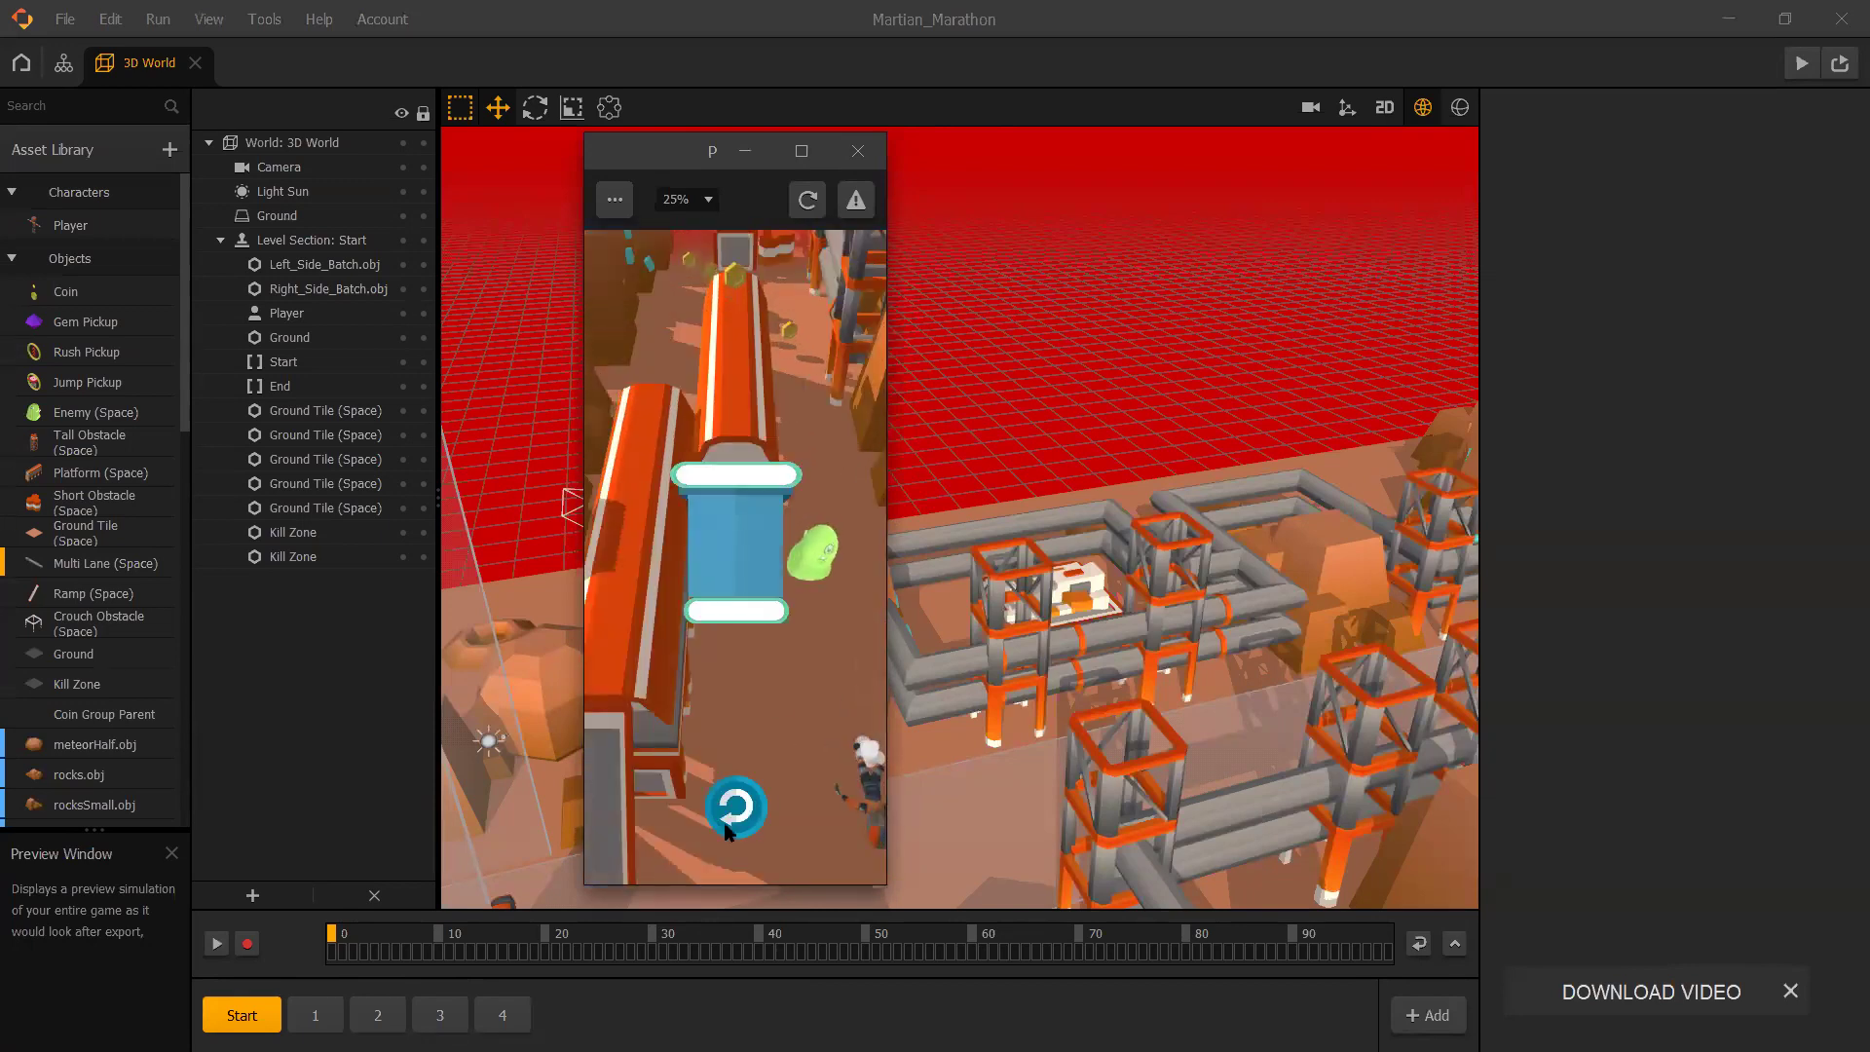
click(779, 748)
drag(779, 752, 763, 762)
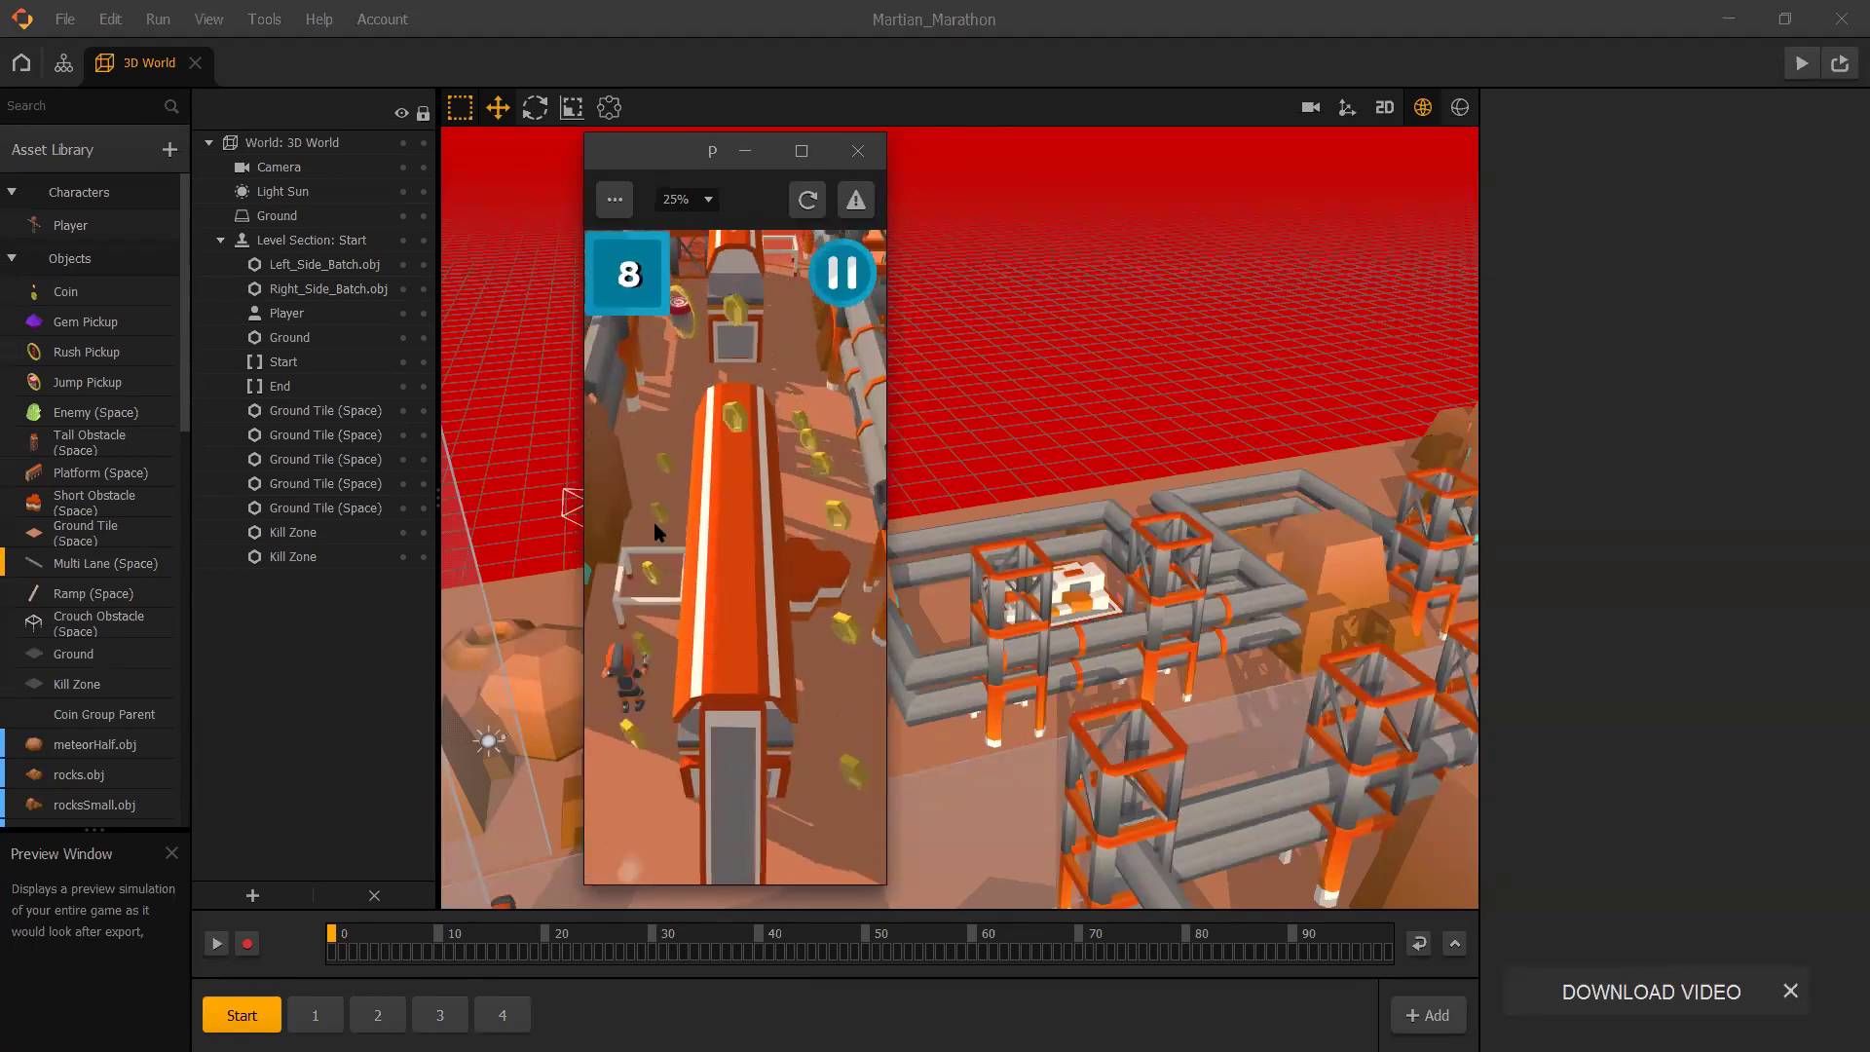
drag(584, 662, 548, 589)
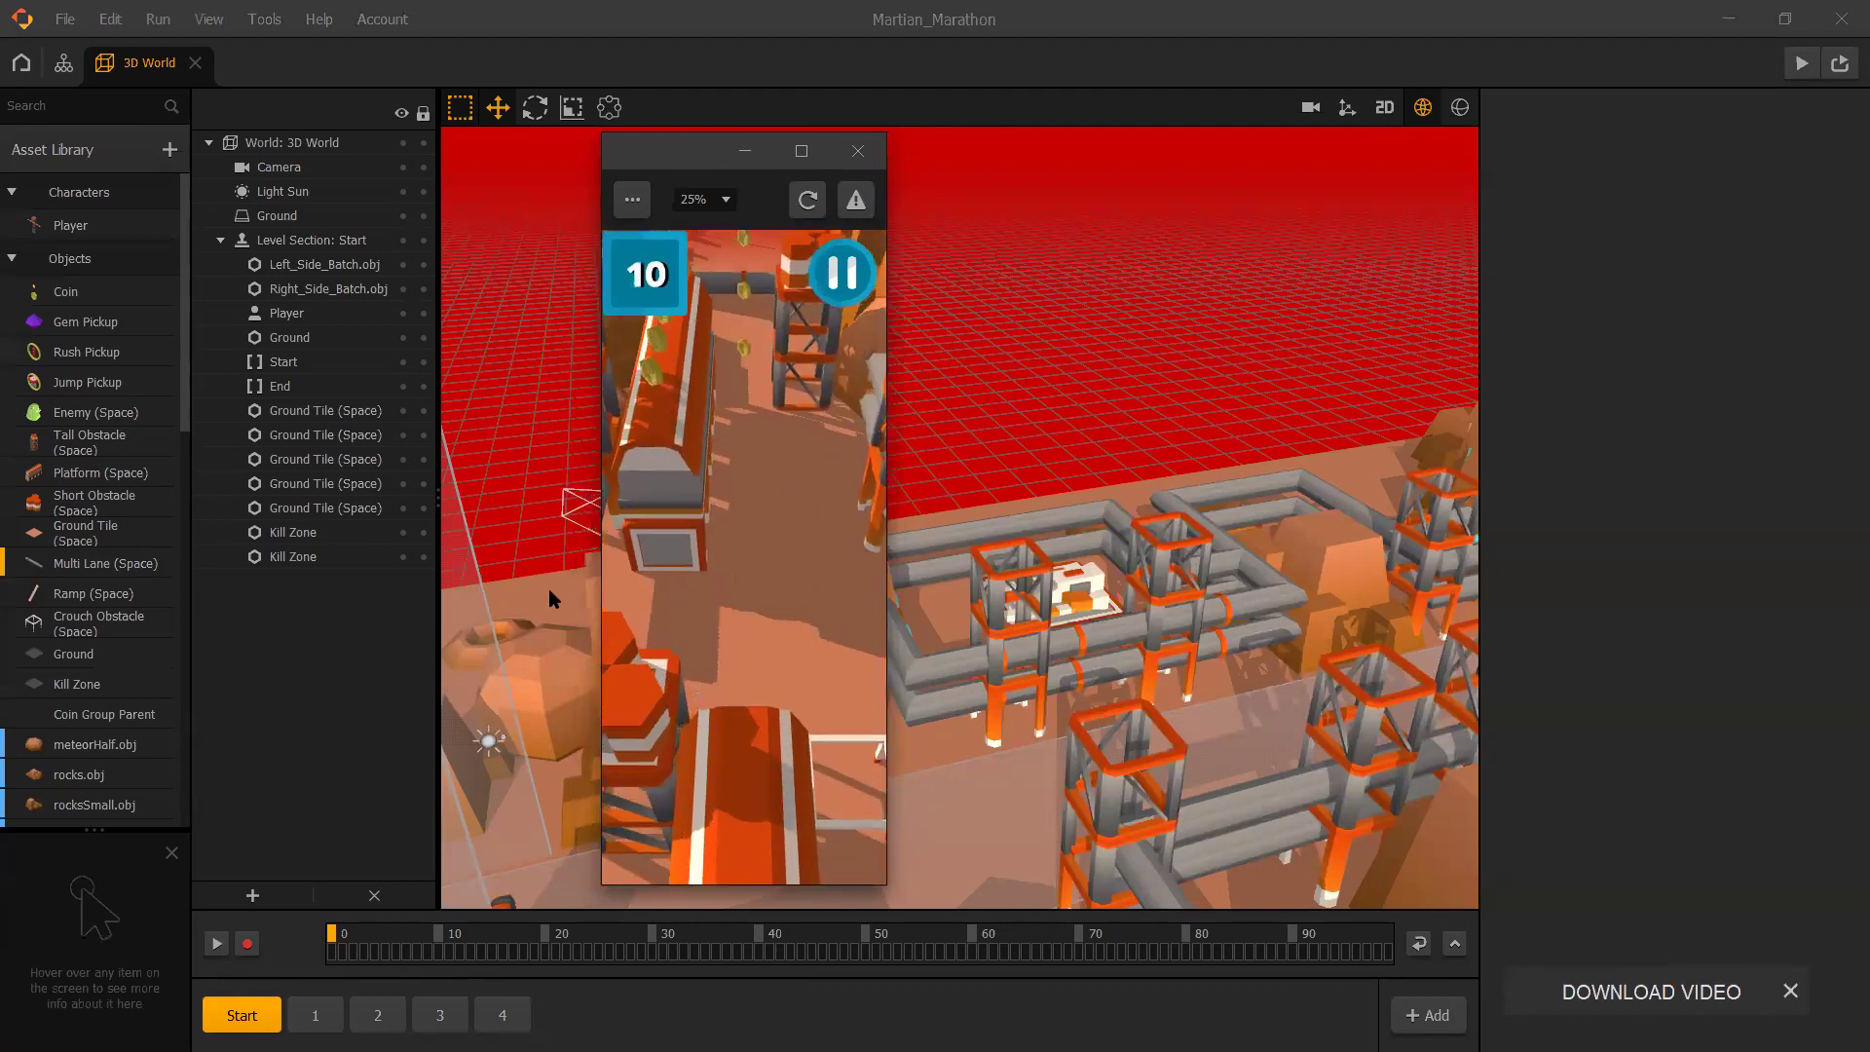
click(586, 656)
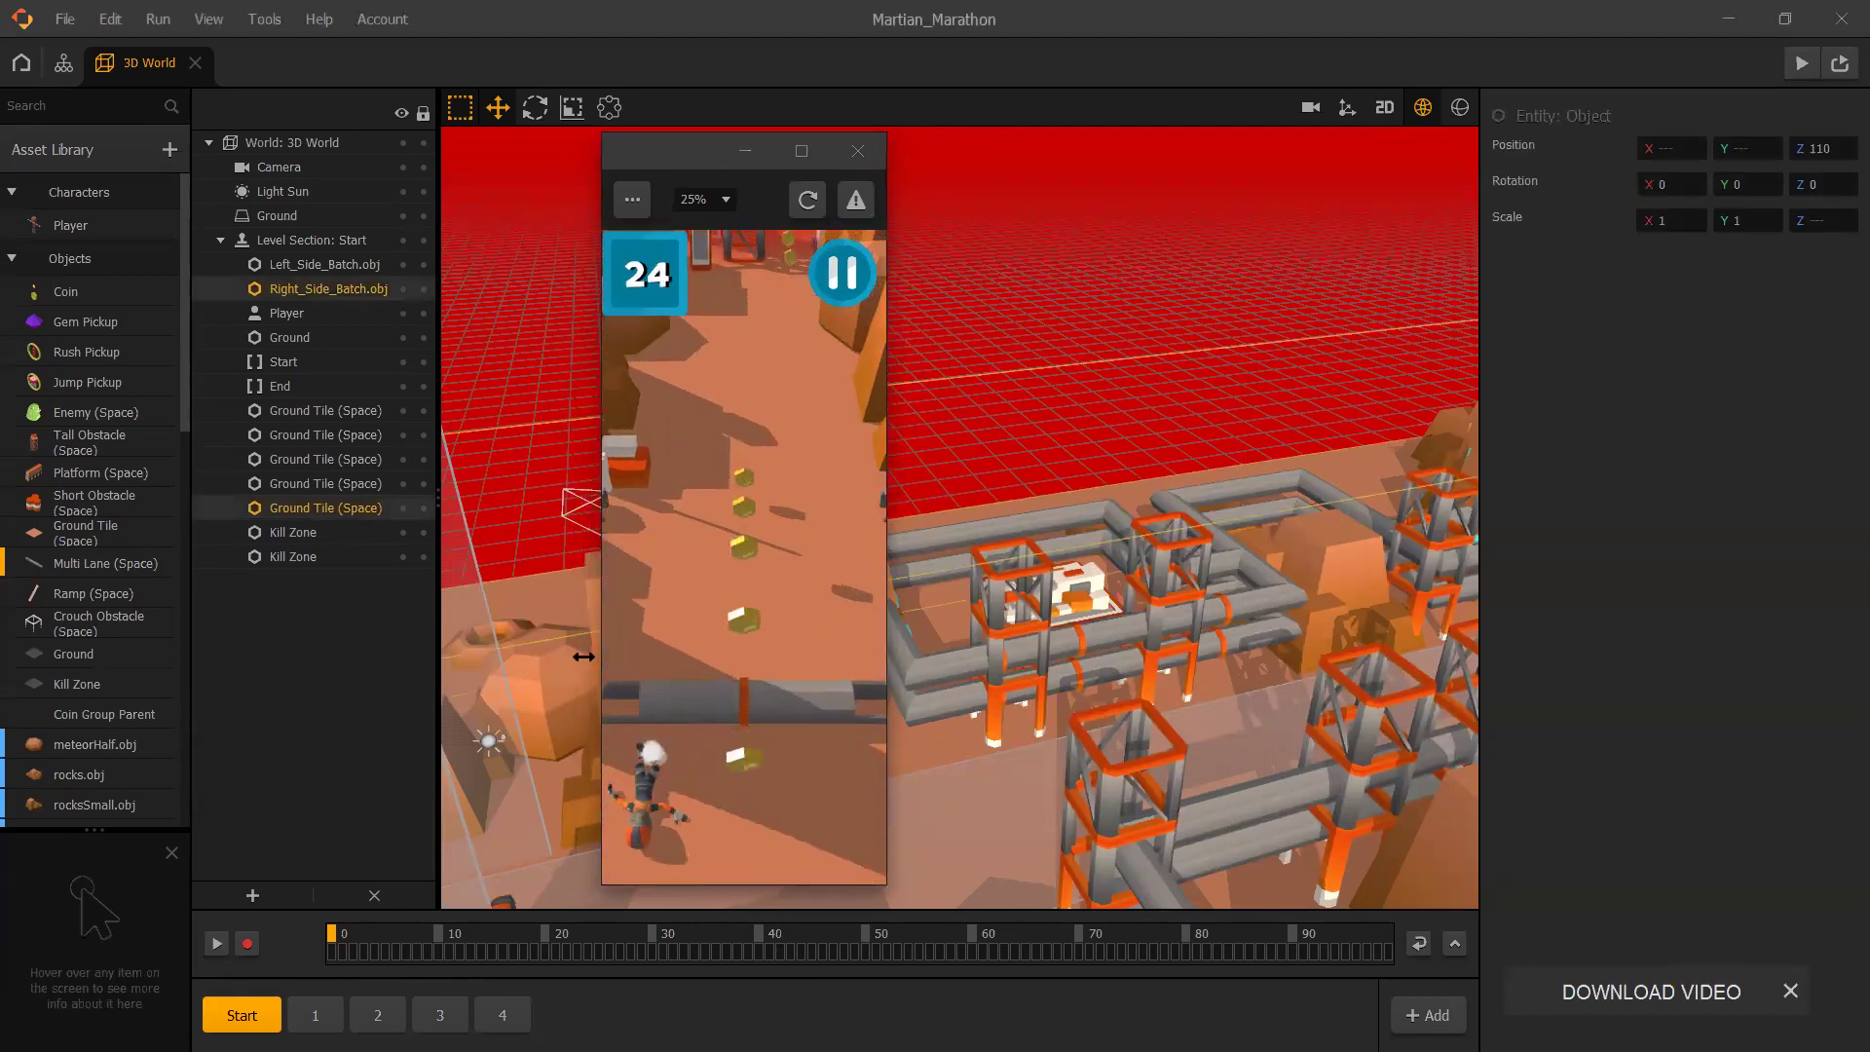
click(736, 812)
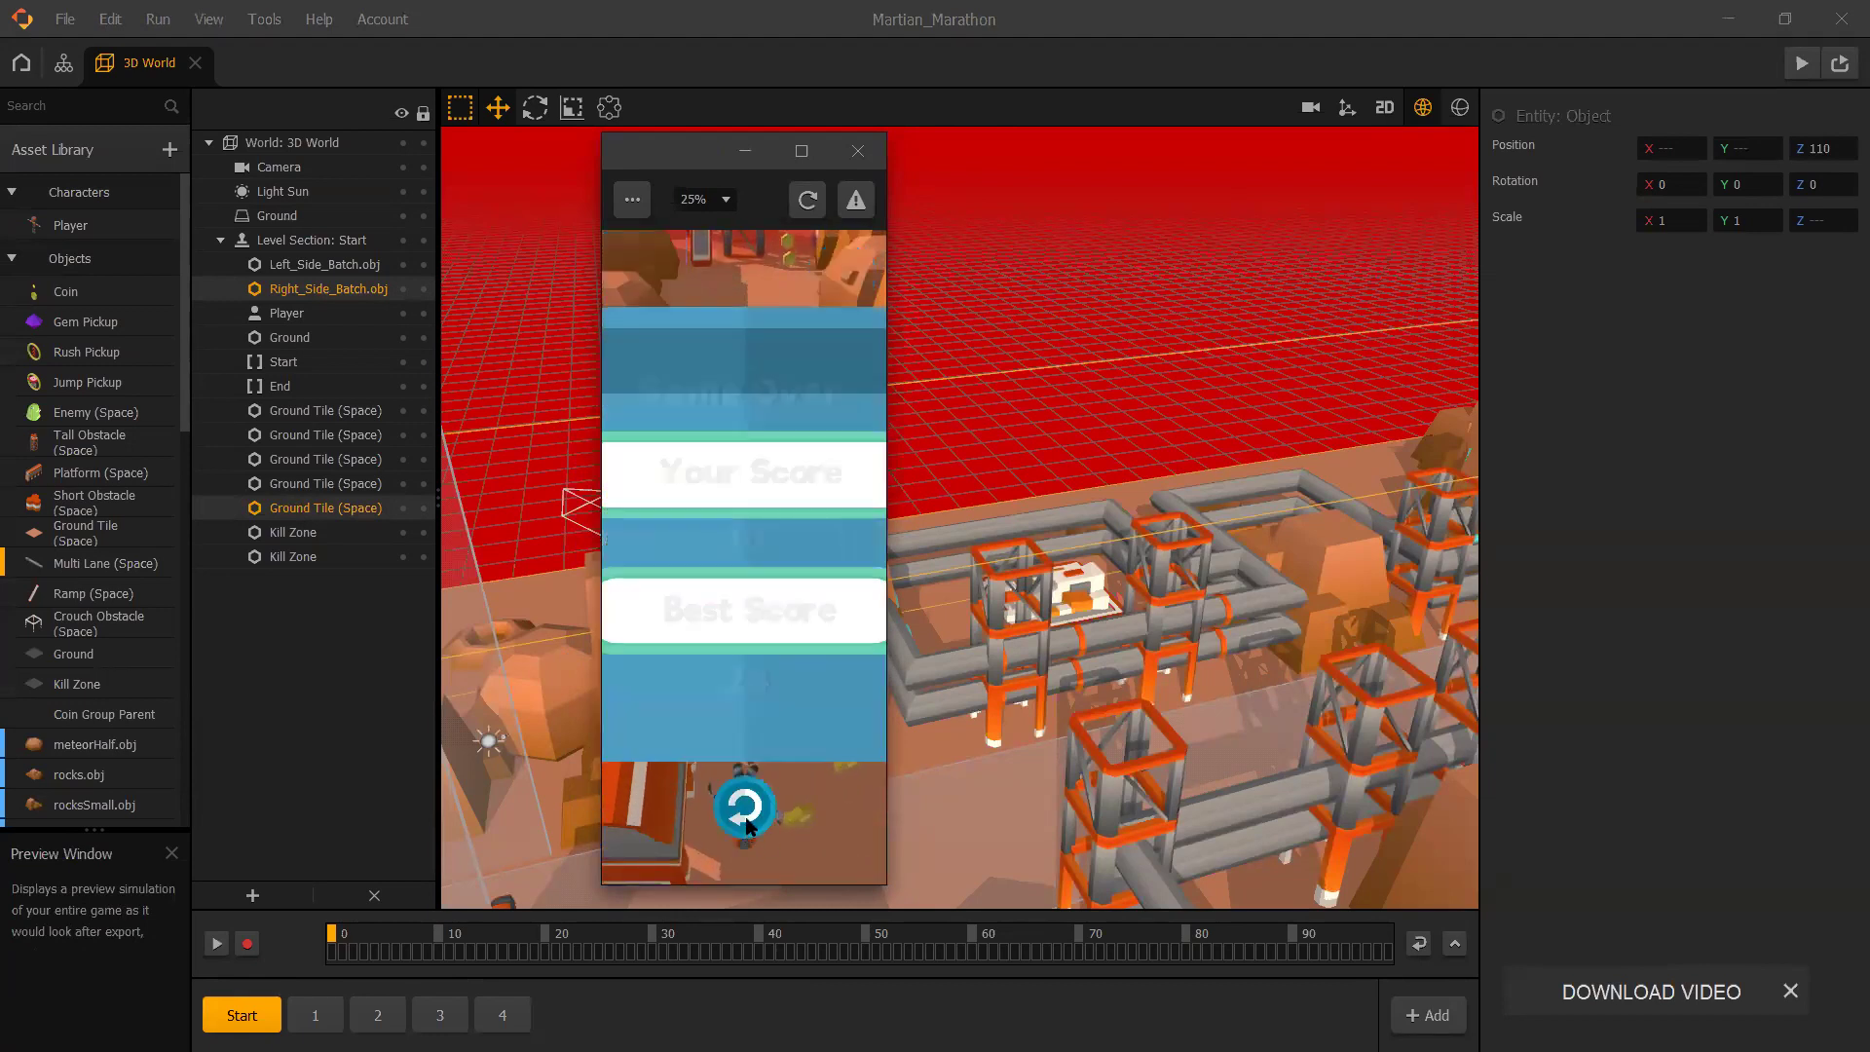
click(745, 814)
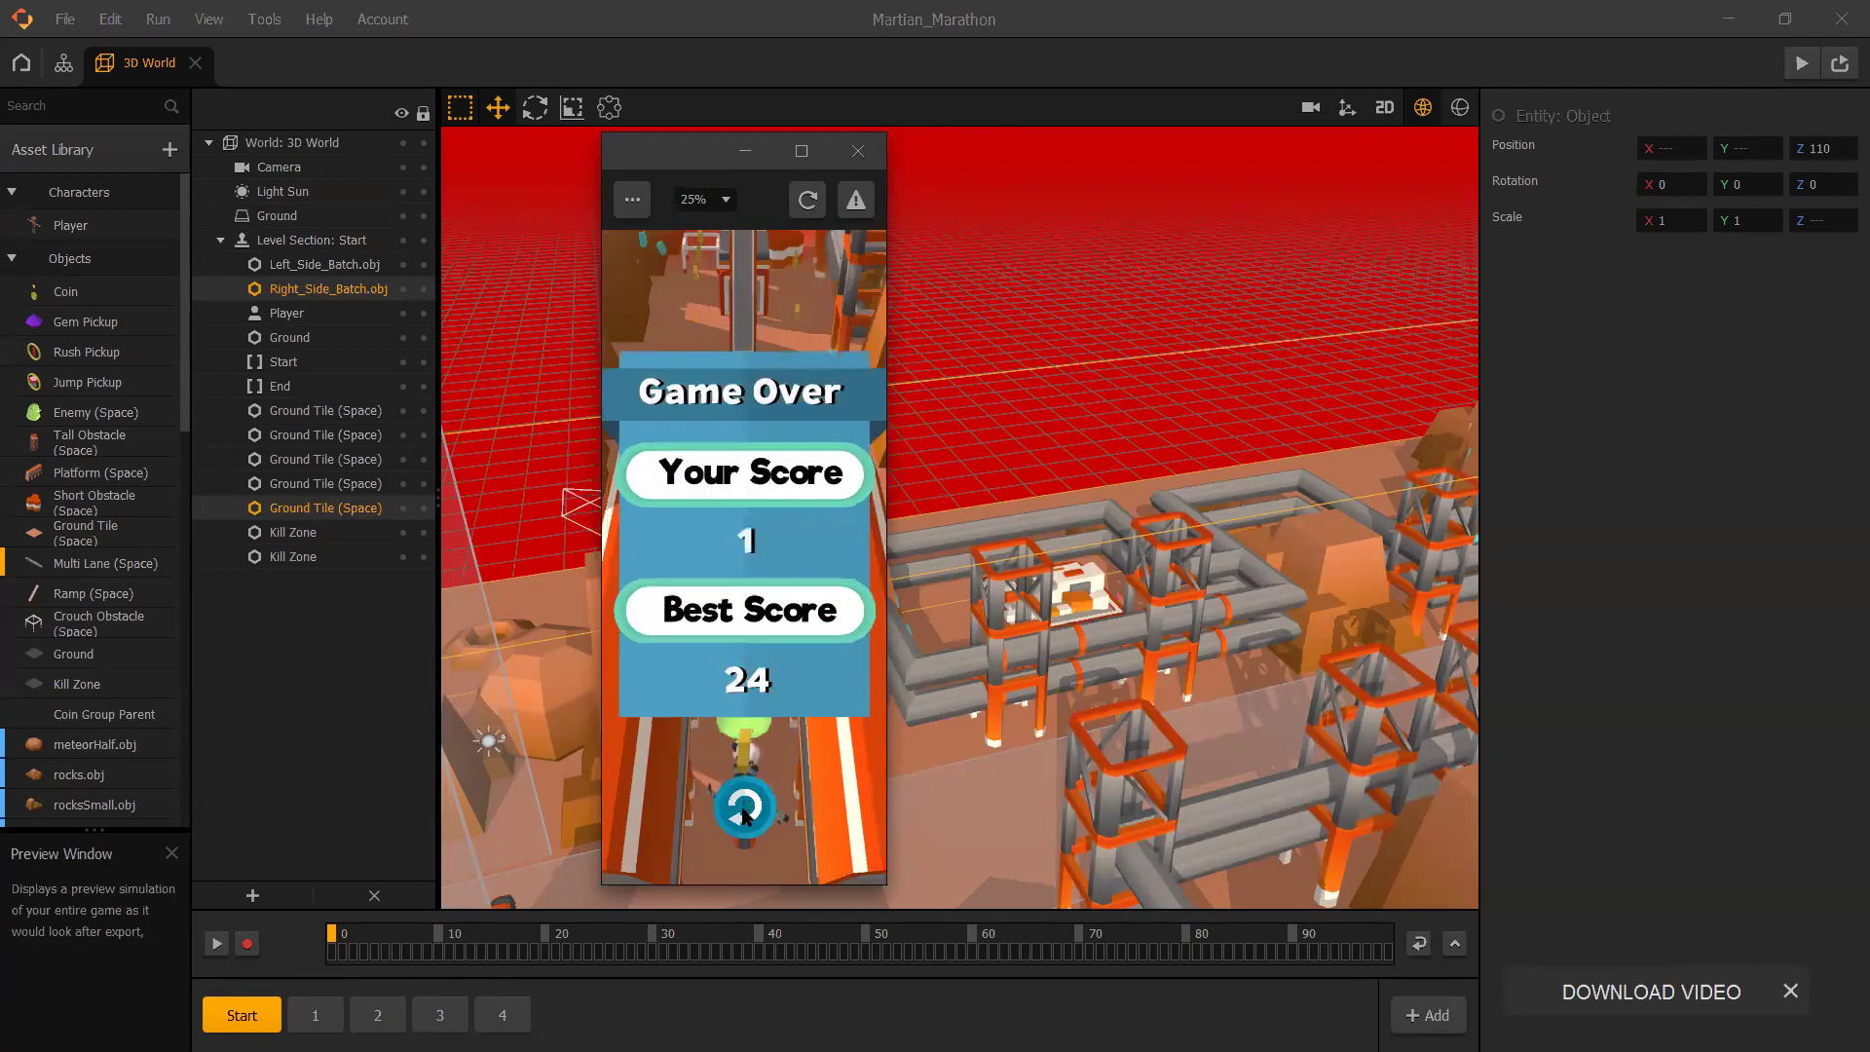
click(746, 807)
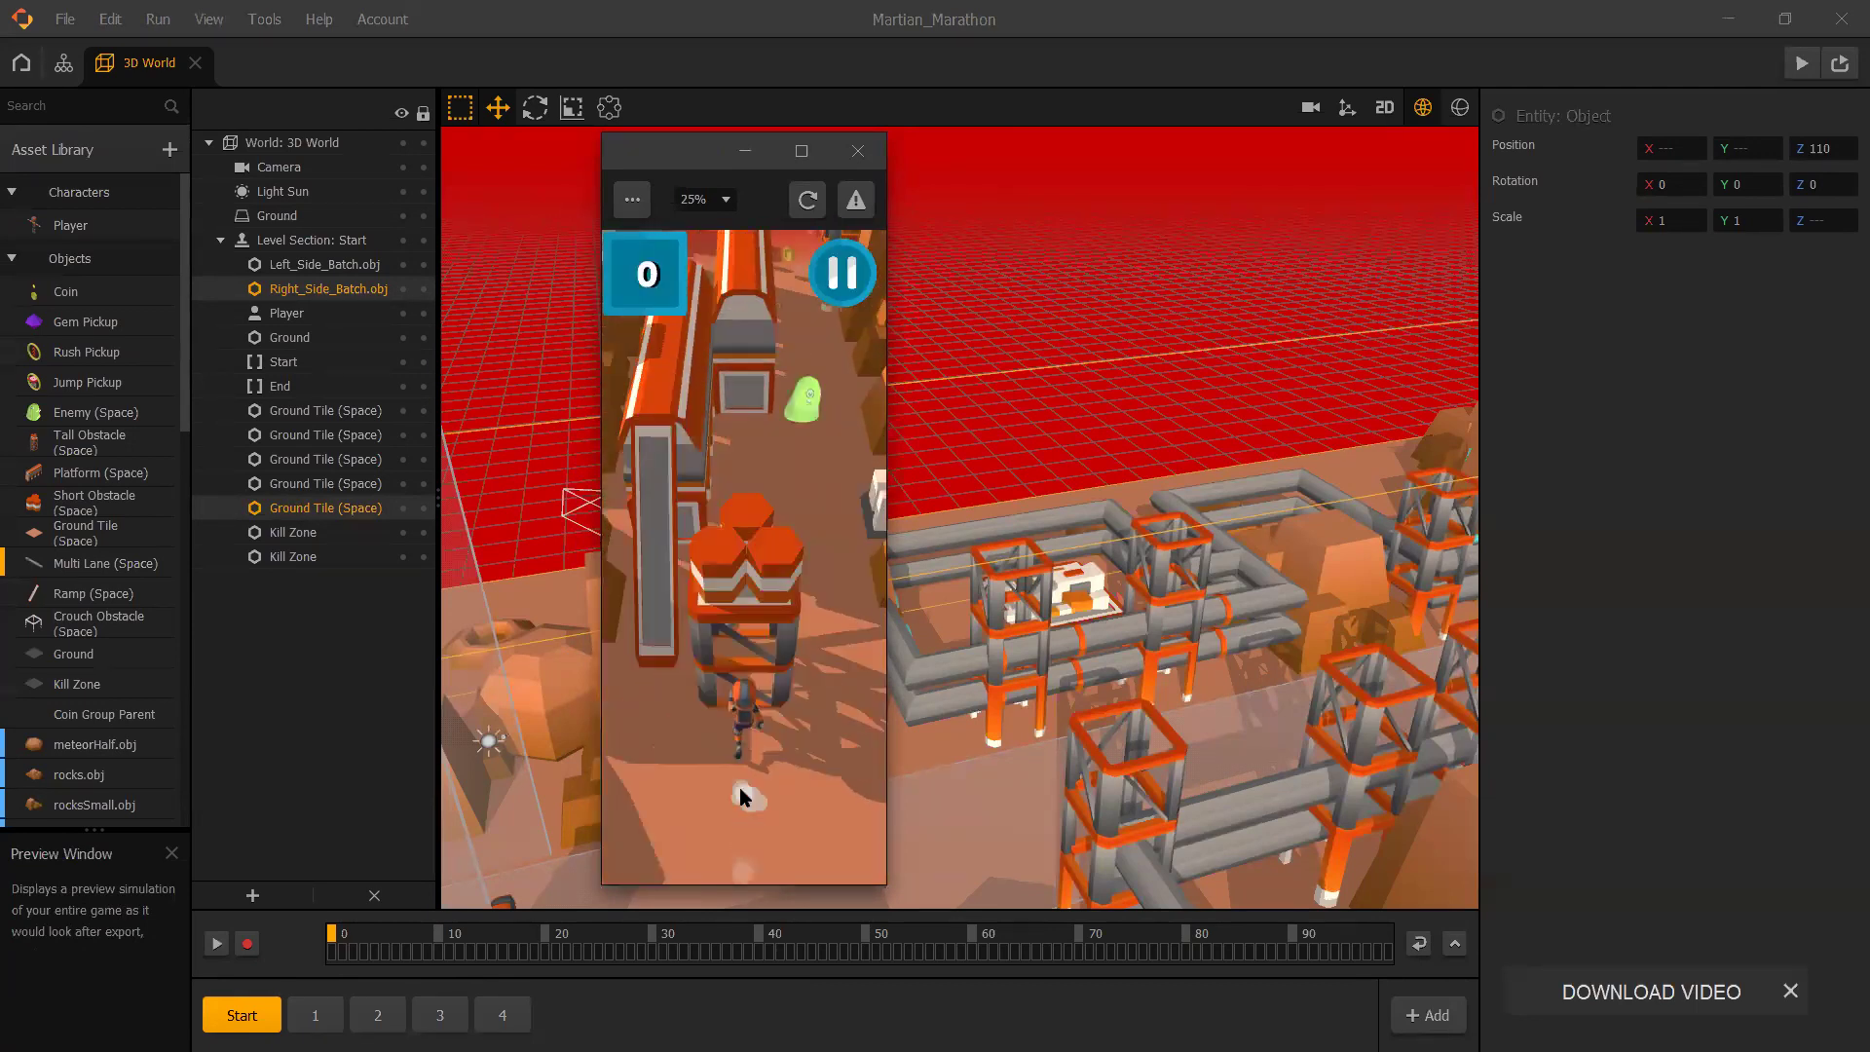
click(1001, 66)
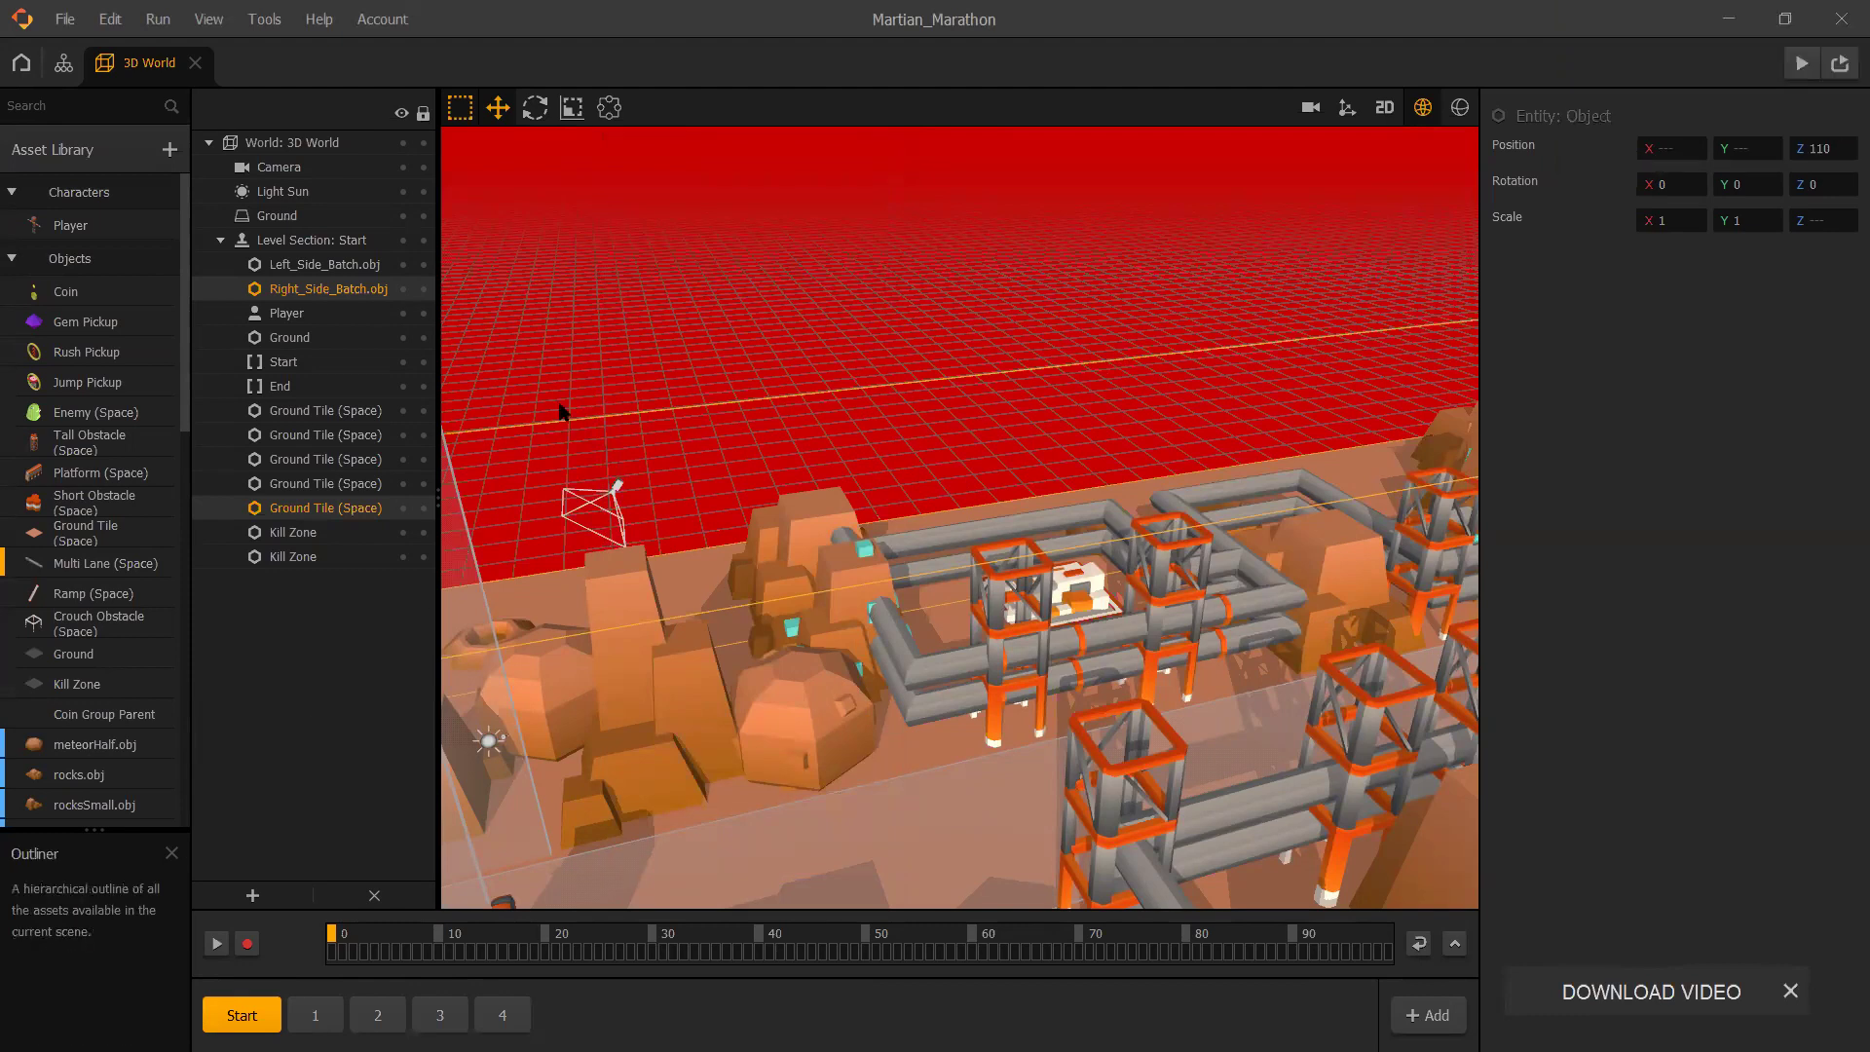
click(652, 285)
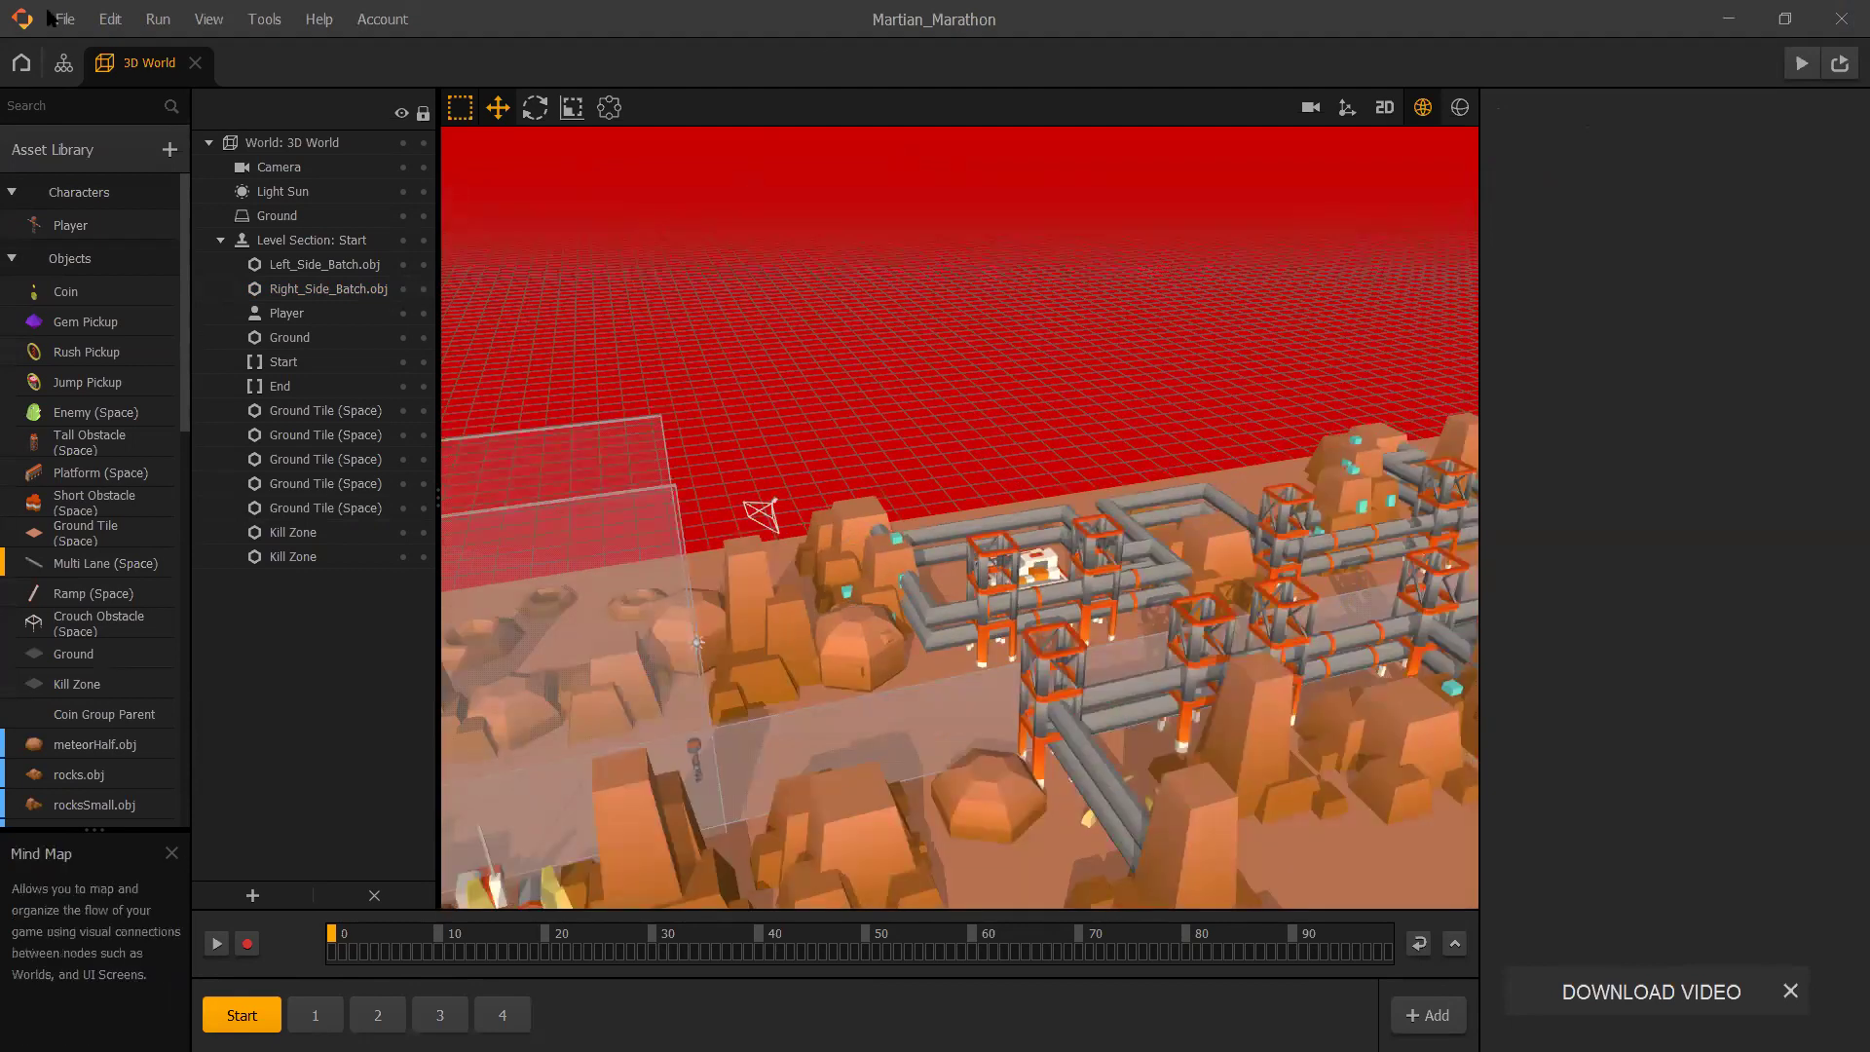
- Set the 3D World's background color to blue (#1e85c9) and open its scene
click(60, 66)
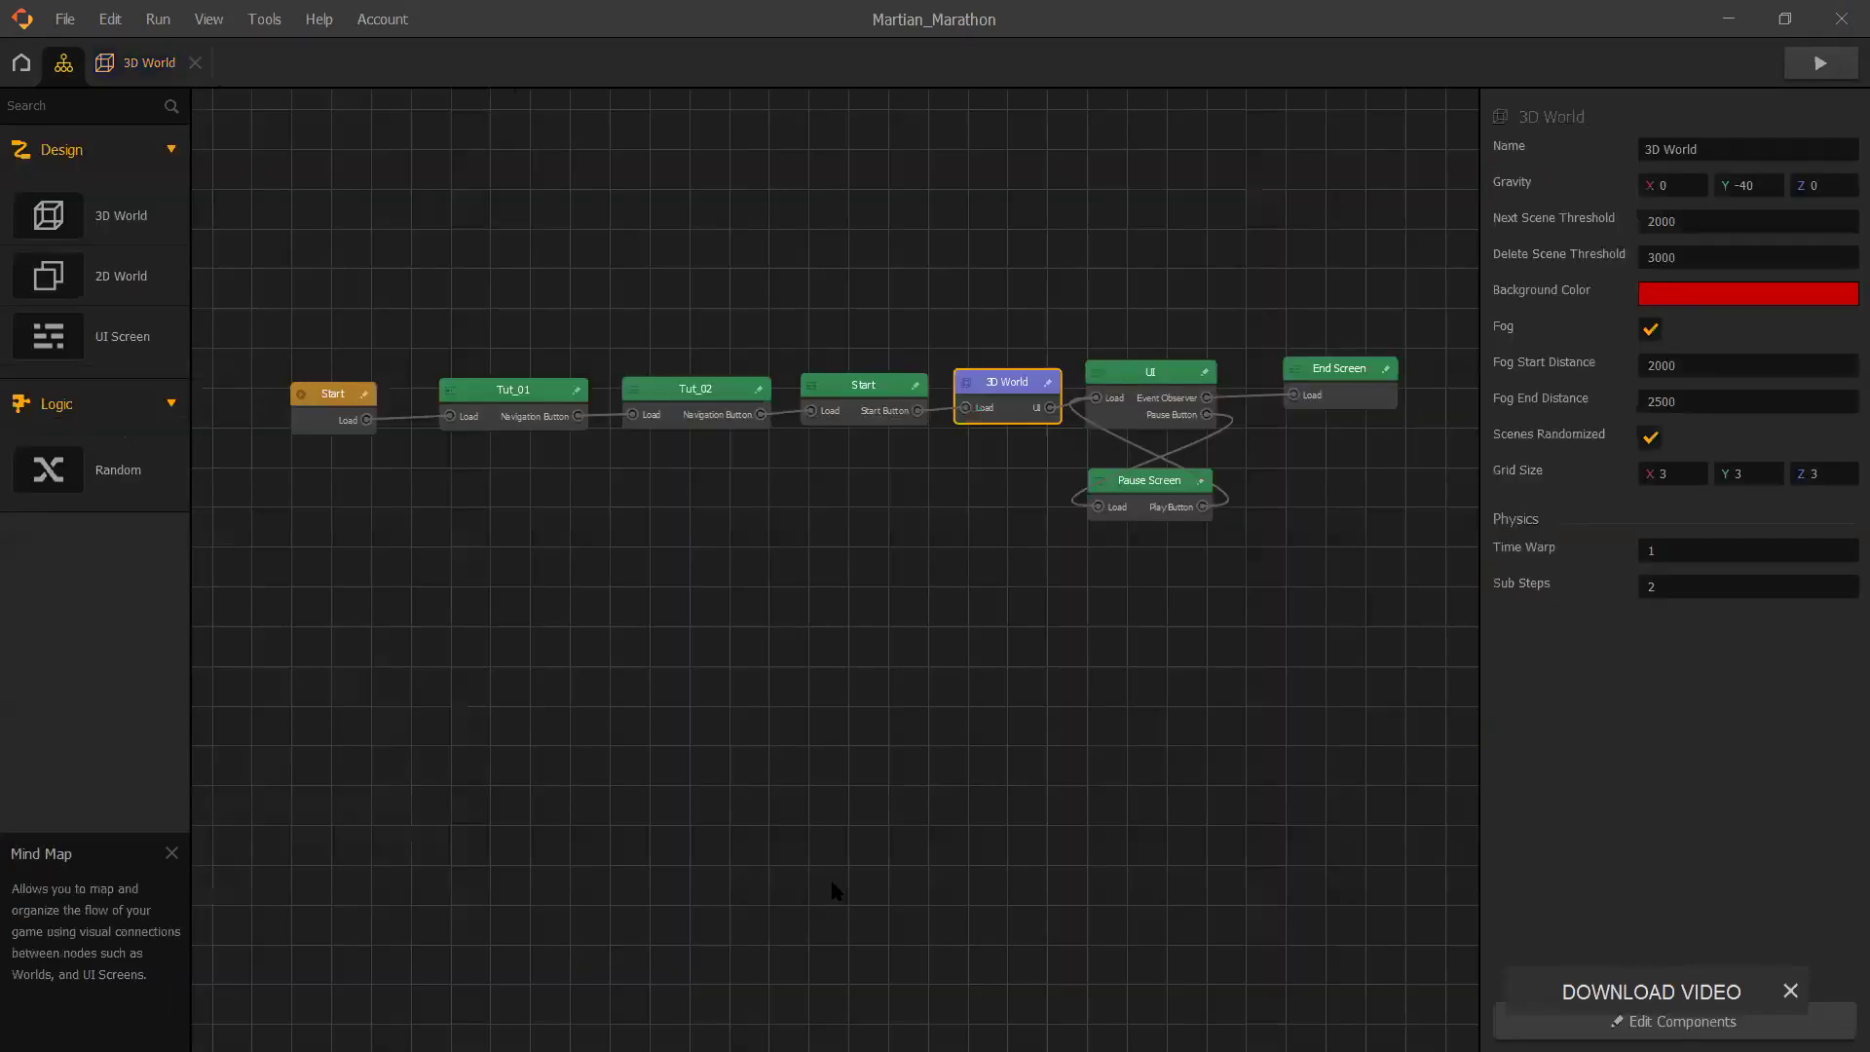
click(998, 388)
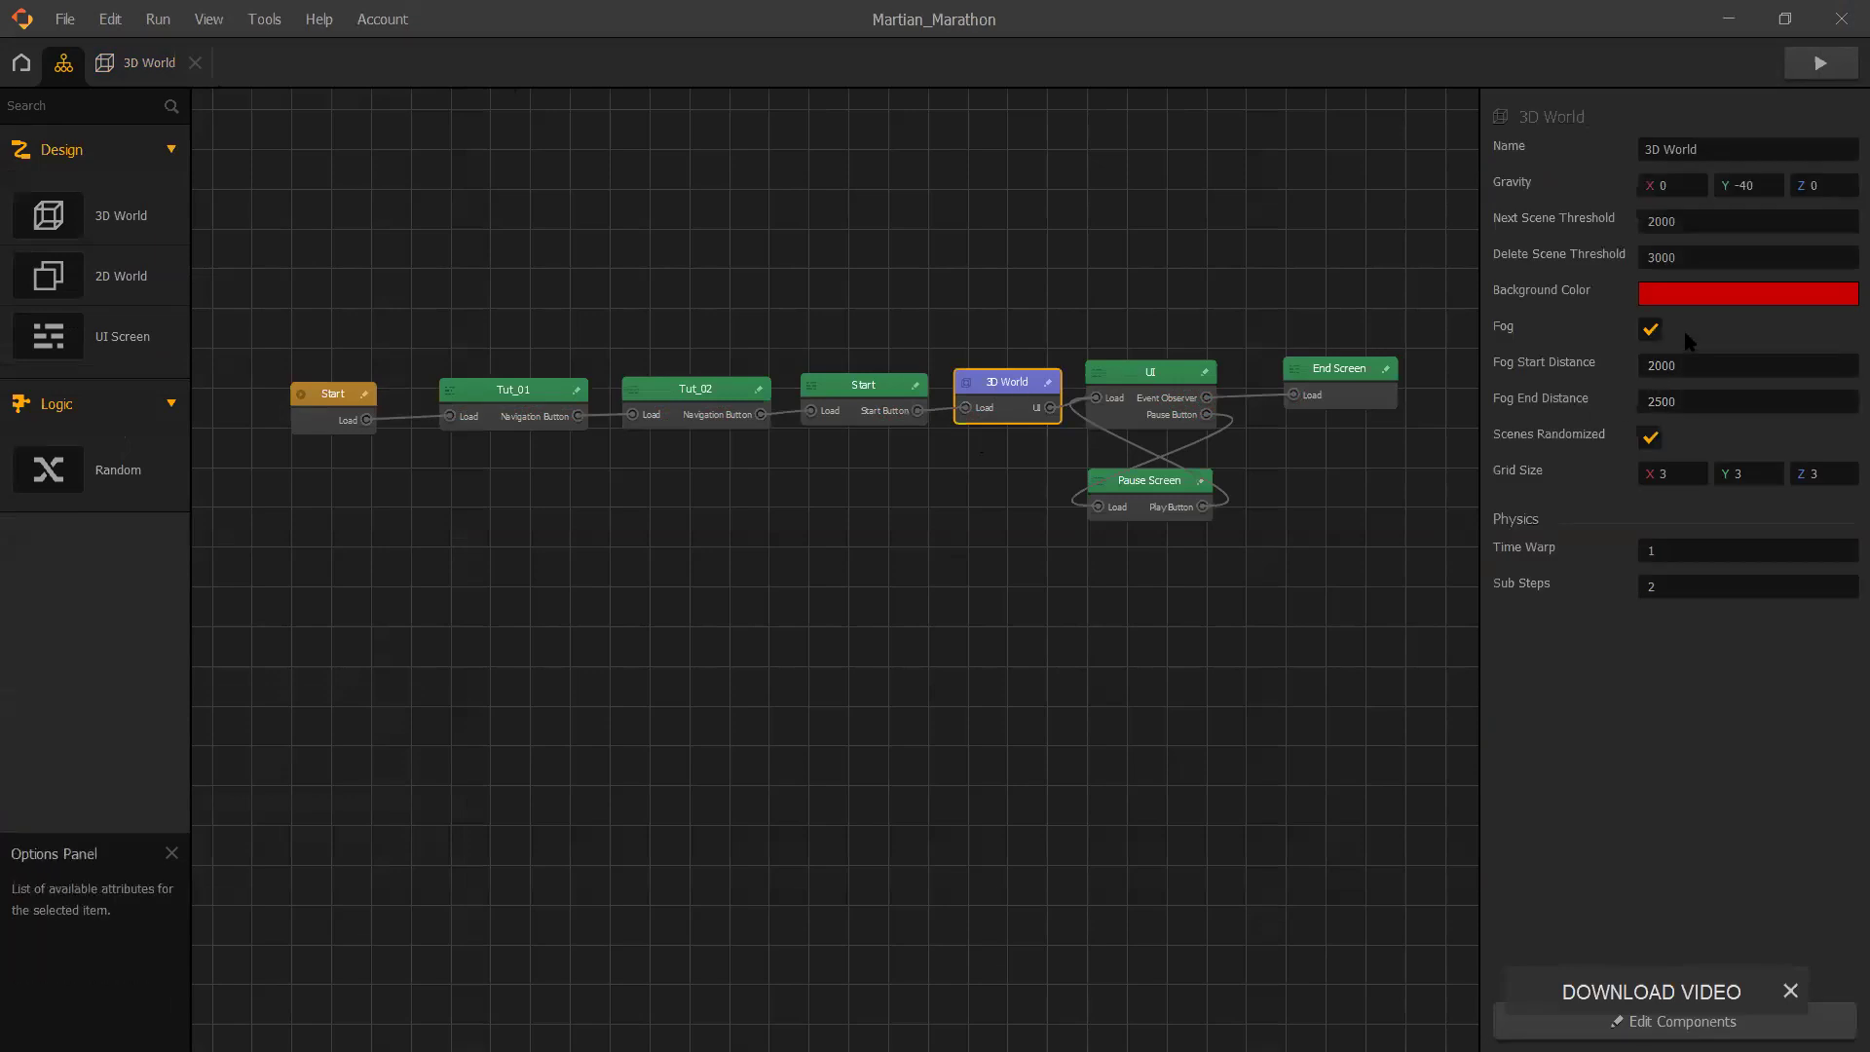
click(1704, 295)
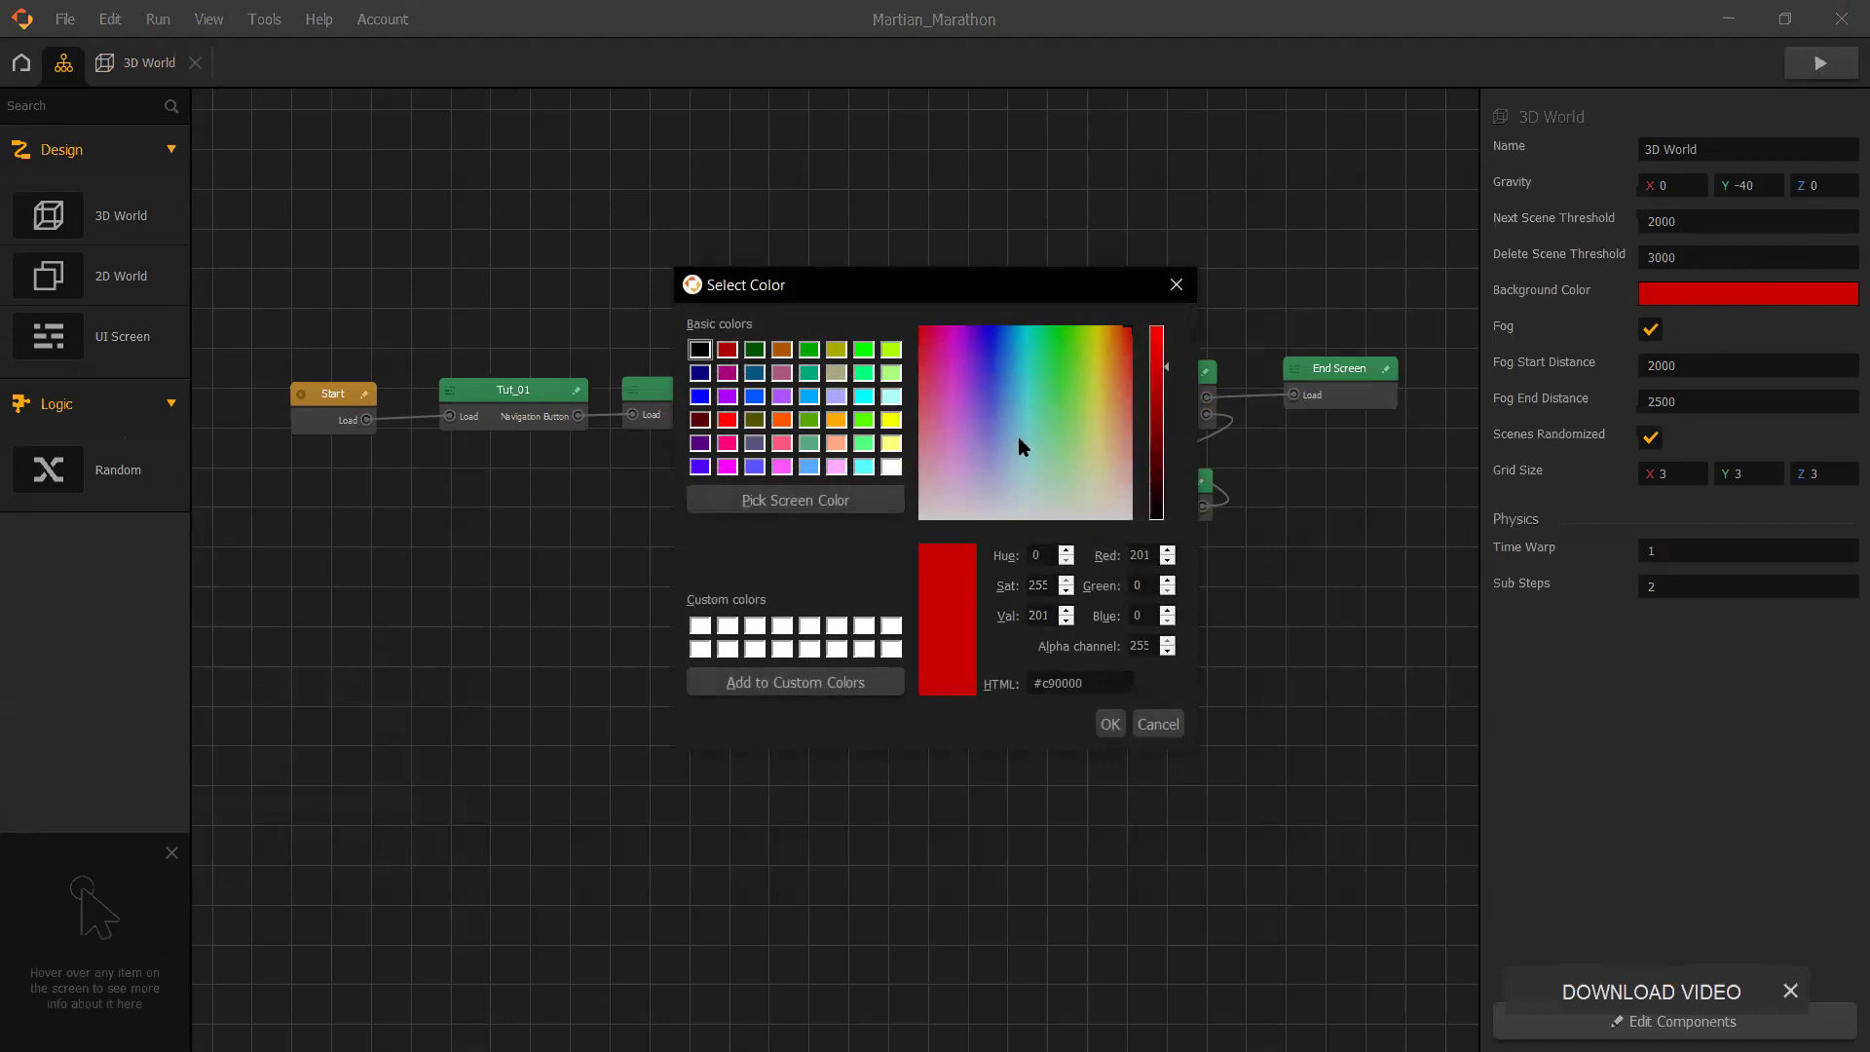
click(1011, 356)
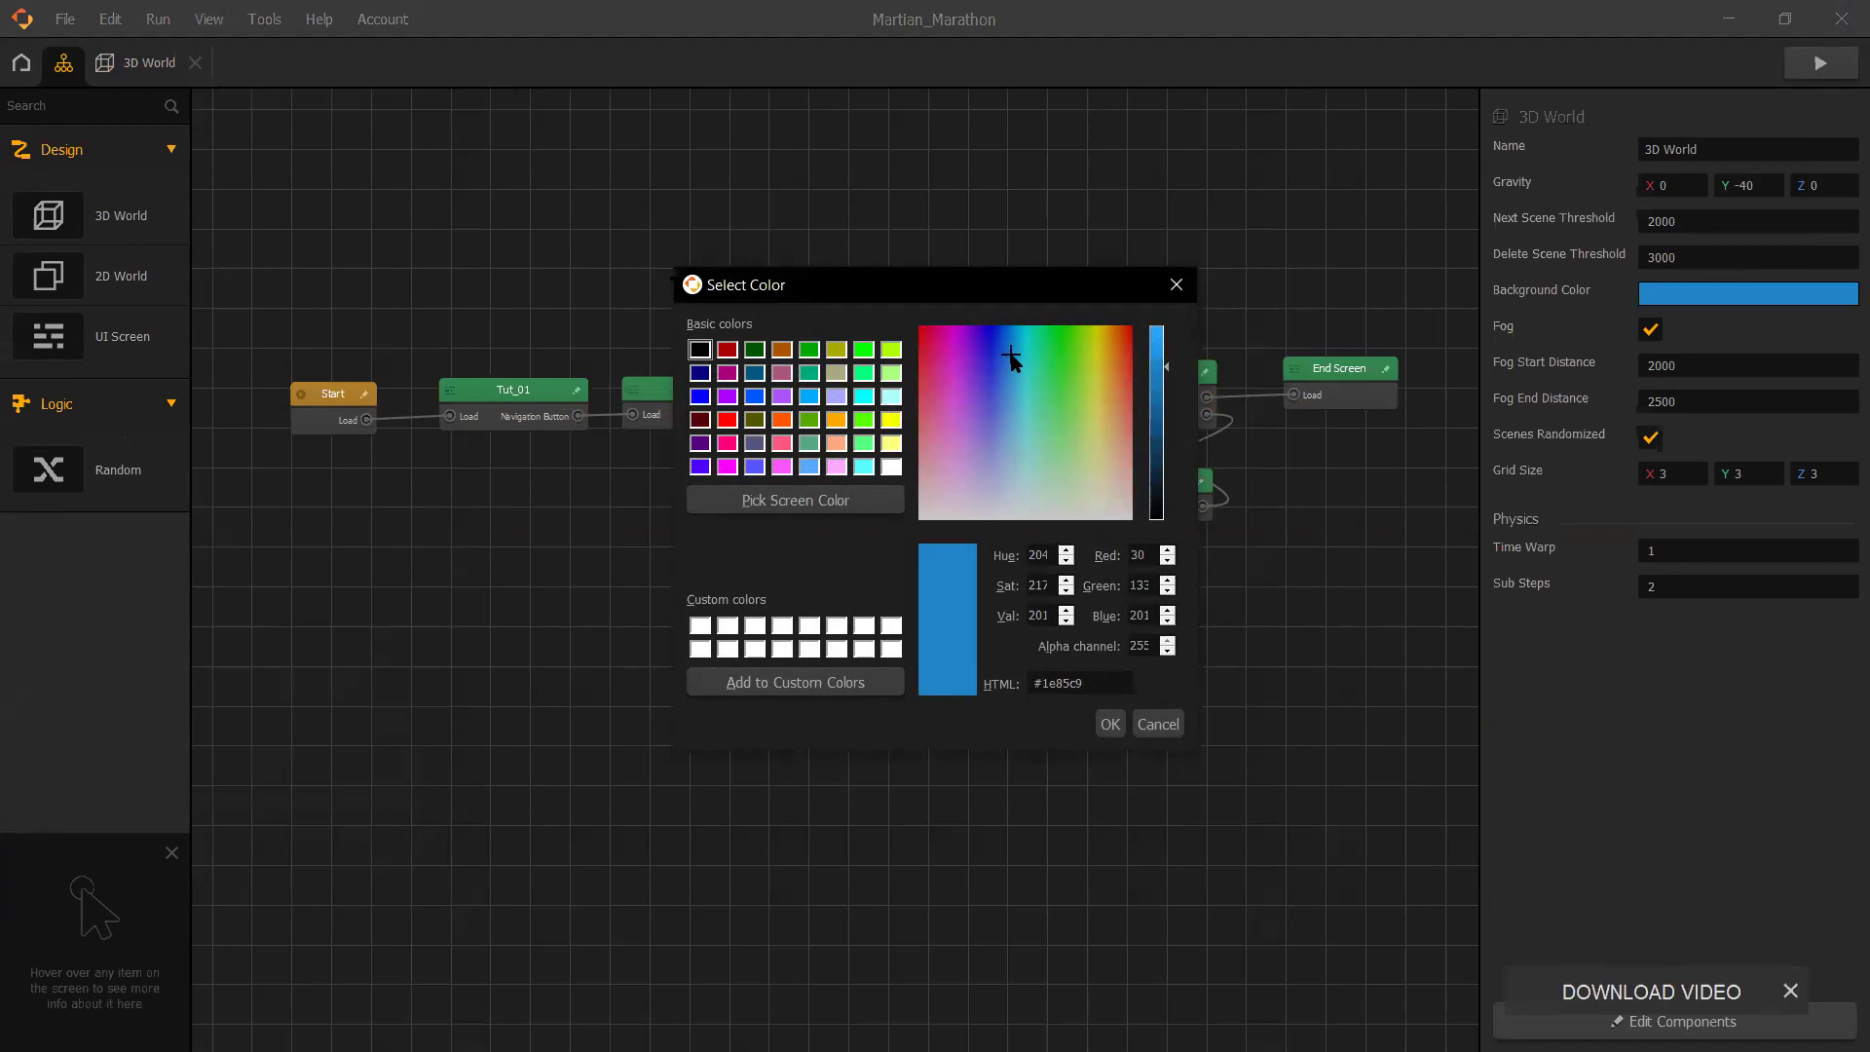
click(1111, 723)
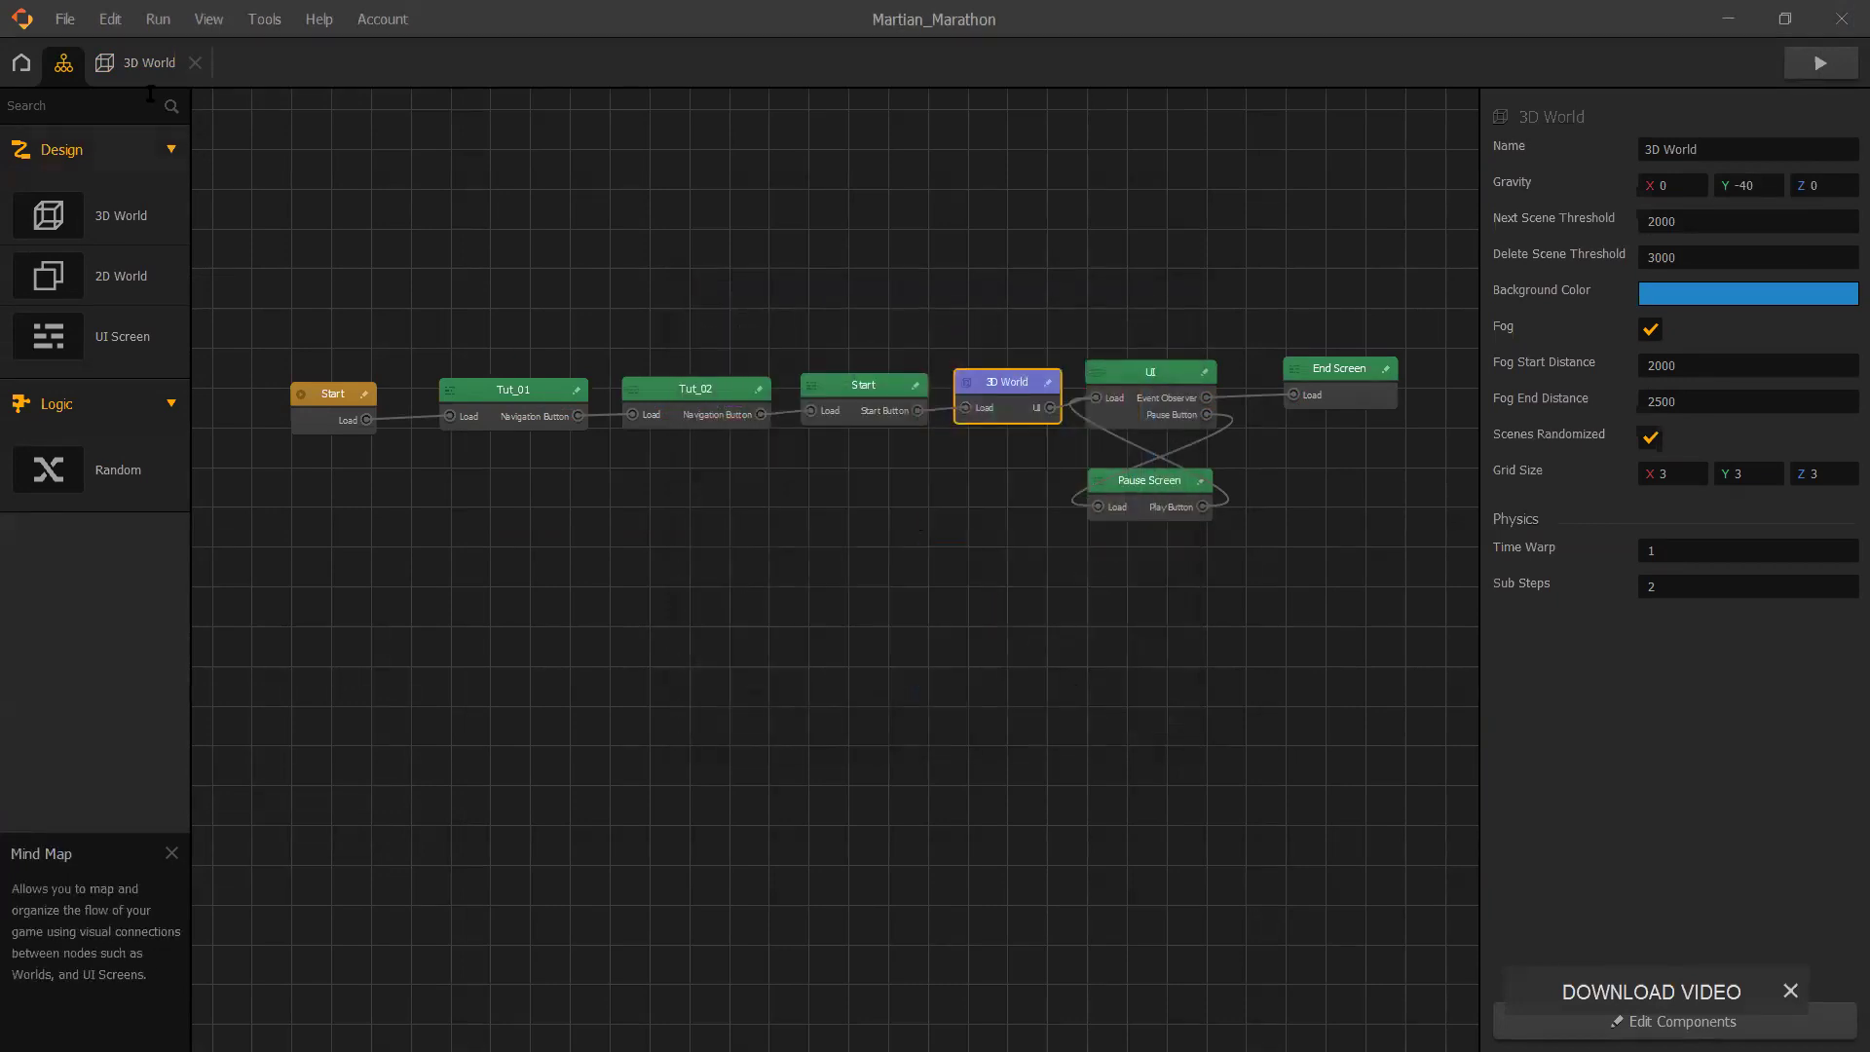
click(117, 68)
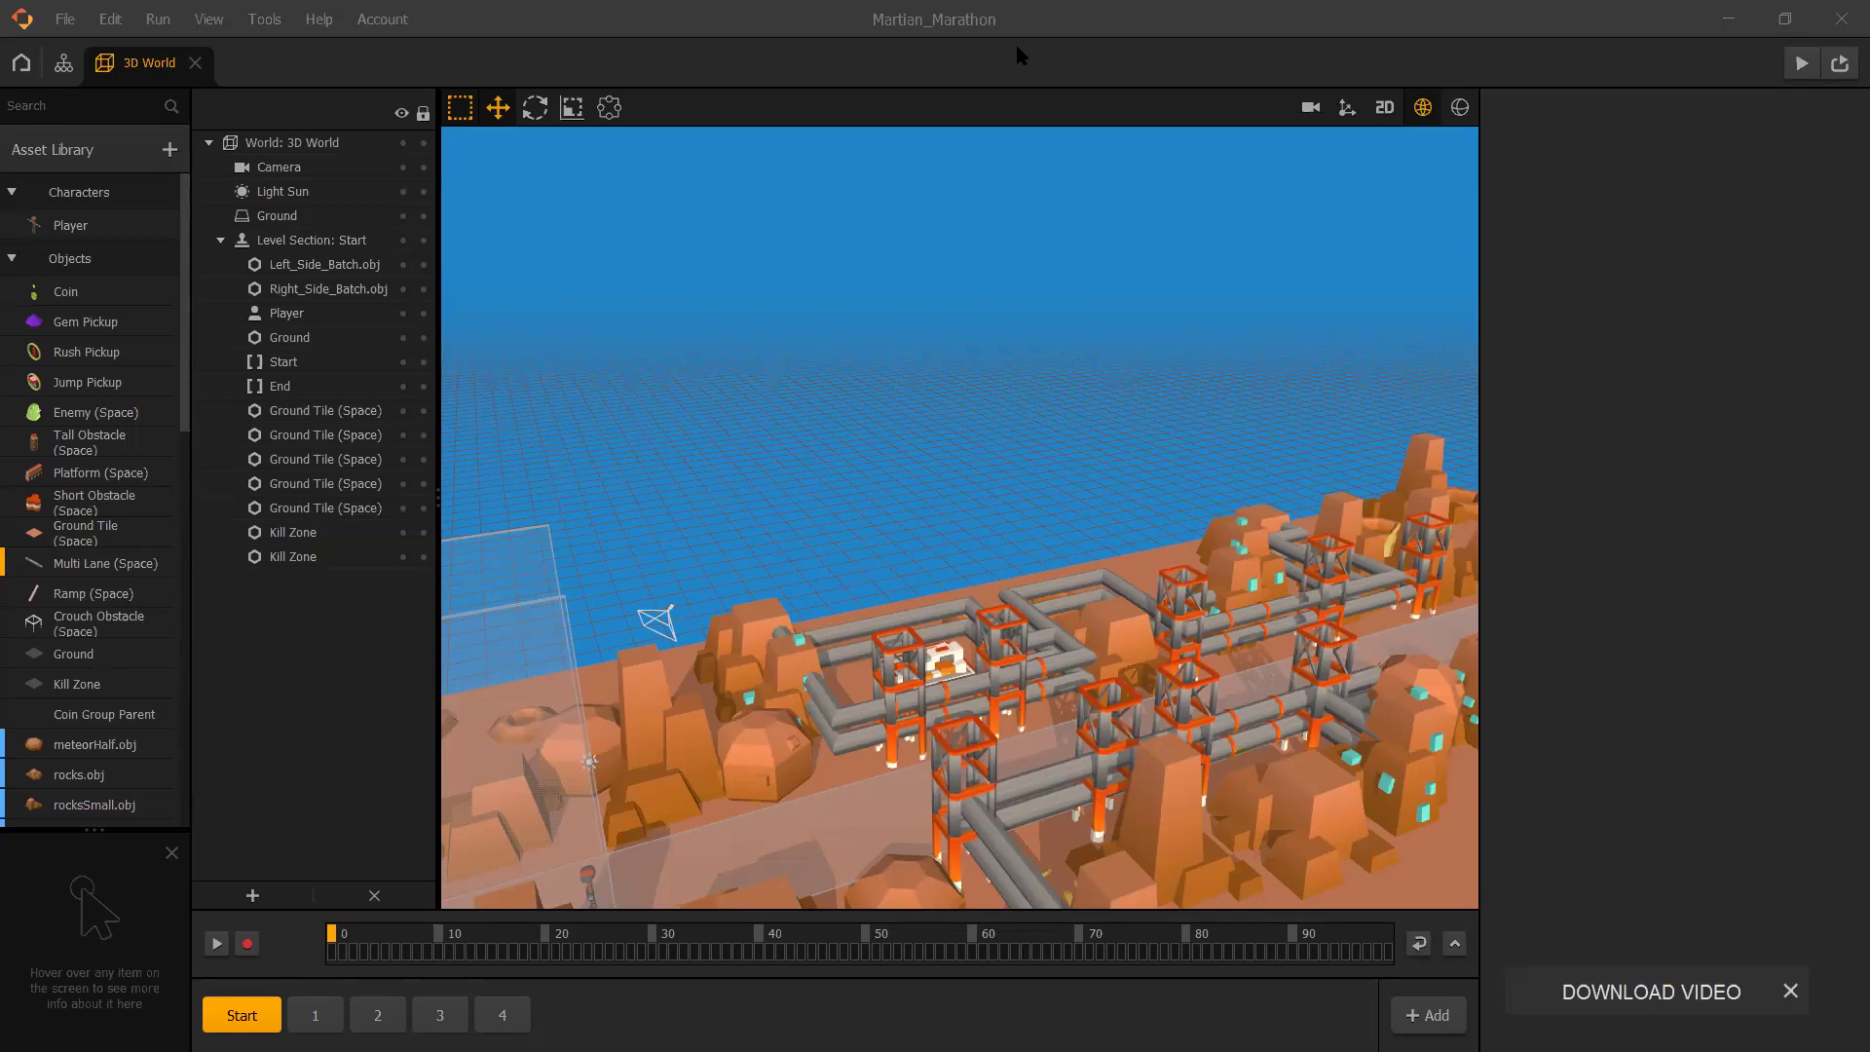
- Examine the Start scene from several angles and browse the assets available in the Asset Library
mouse_move(1270, 770)
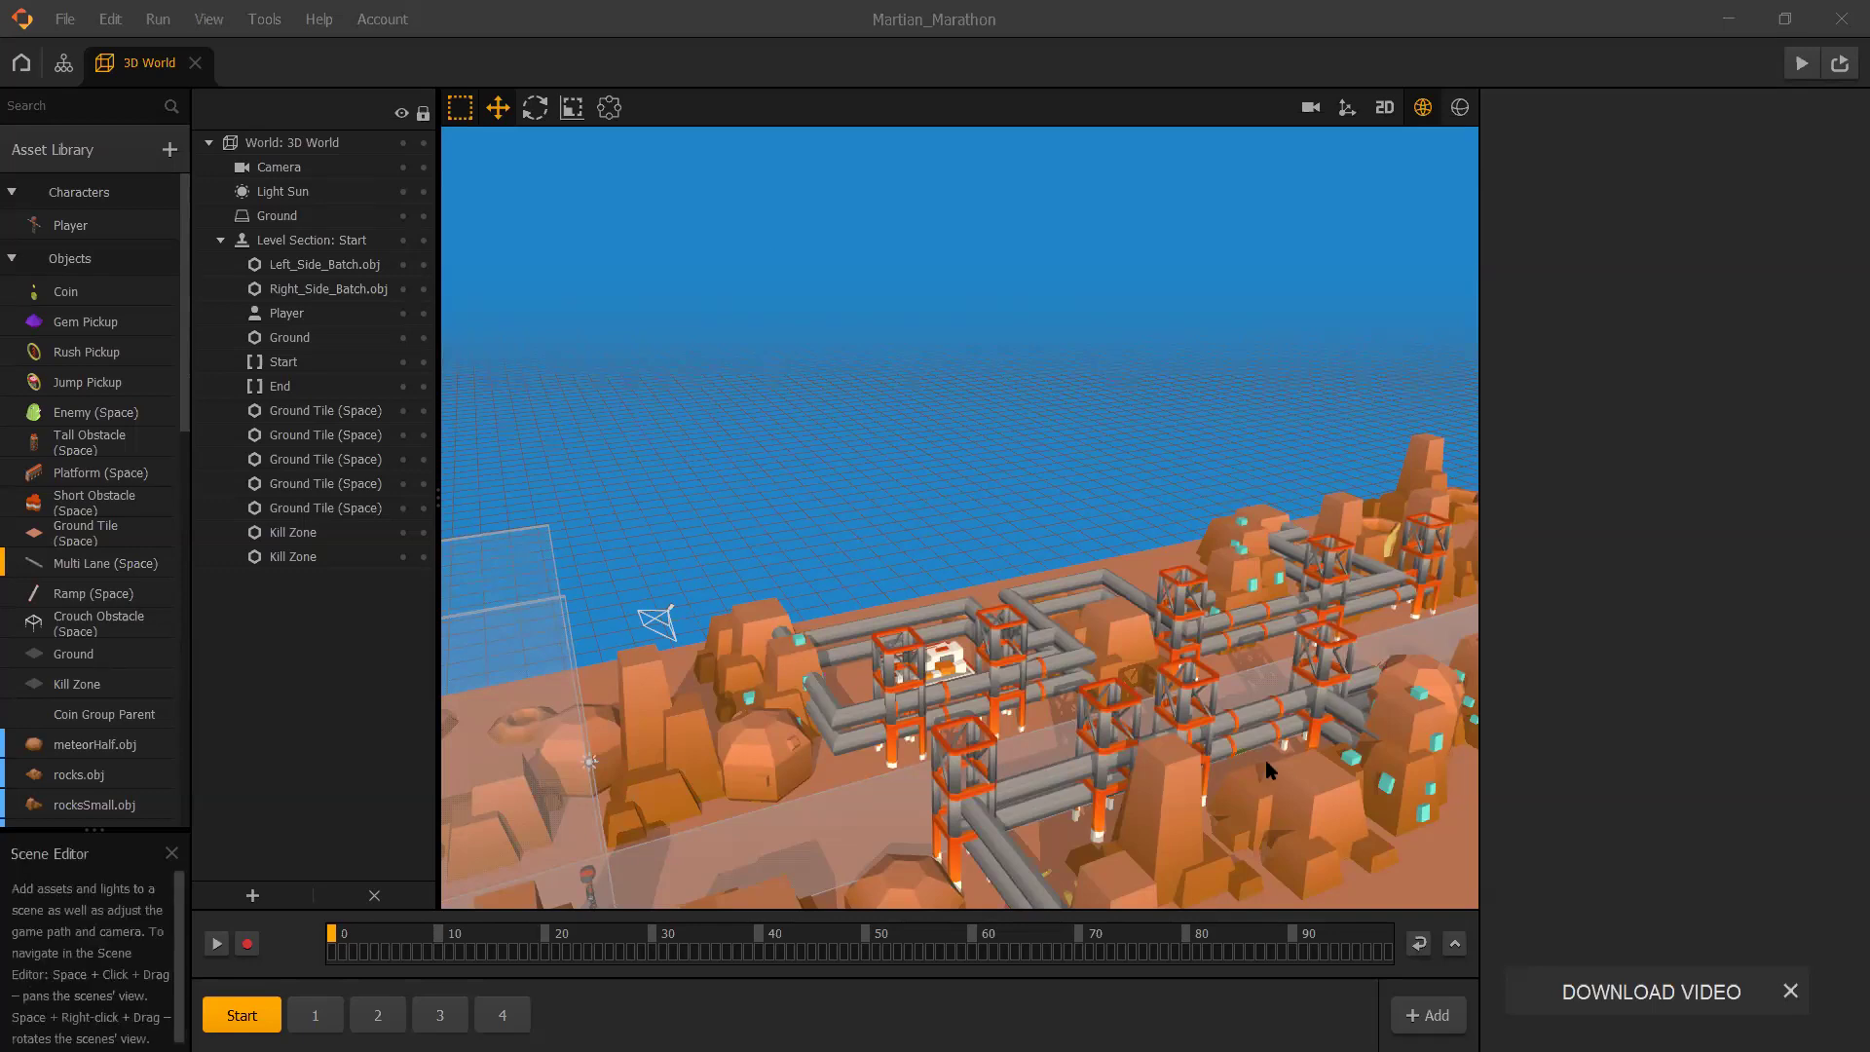
right_drag(1030, 599, 941, 495)
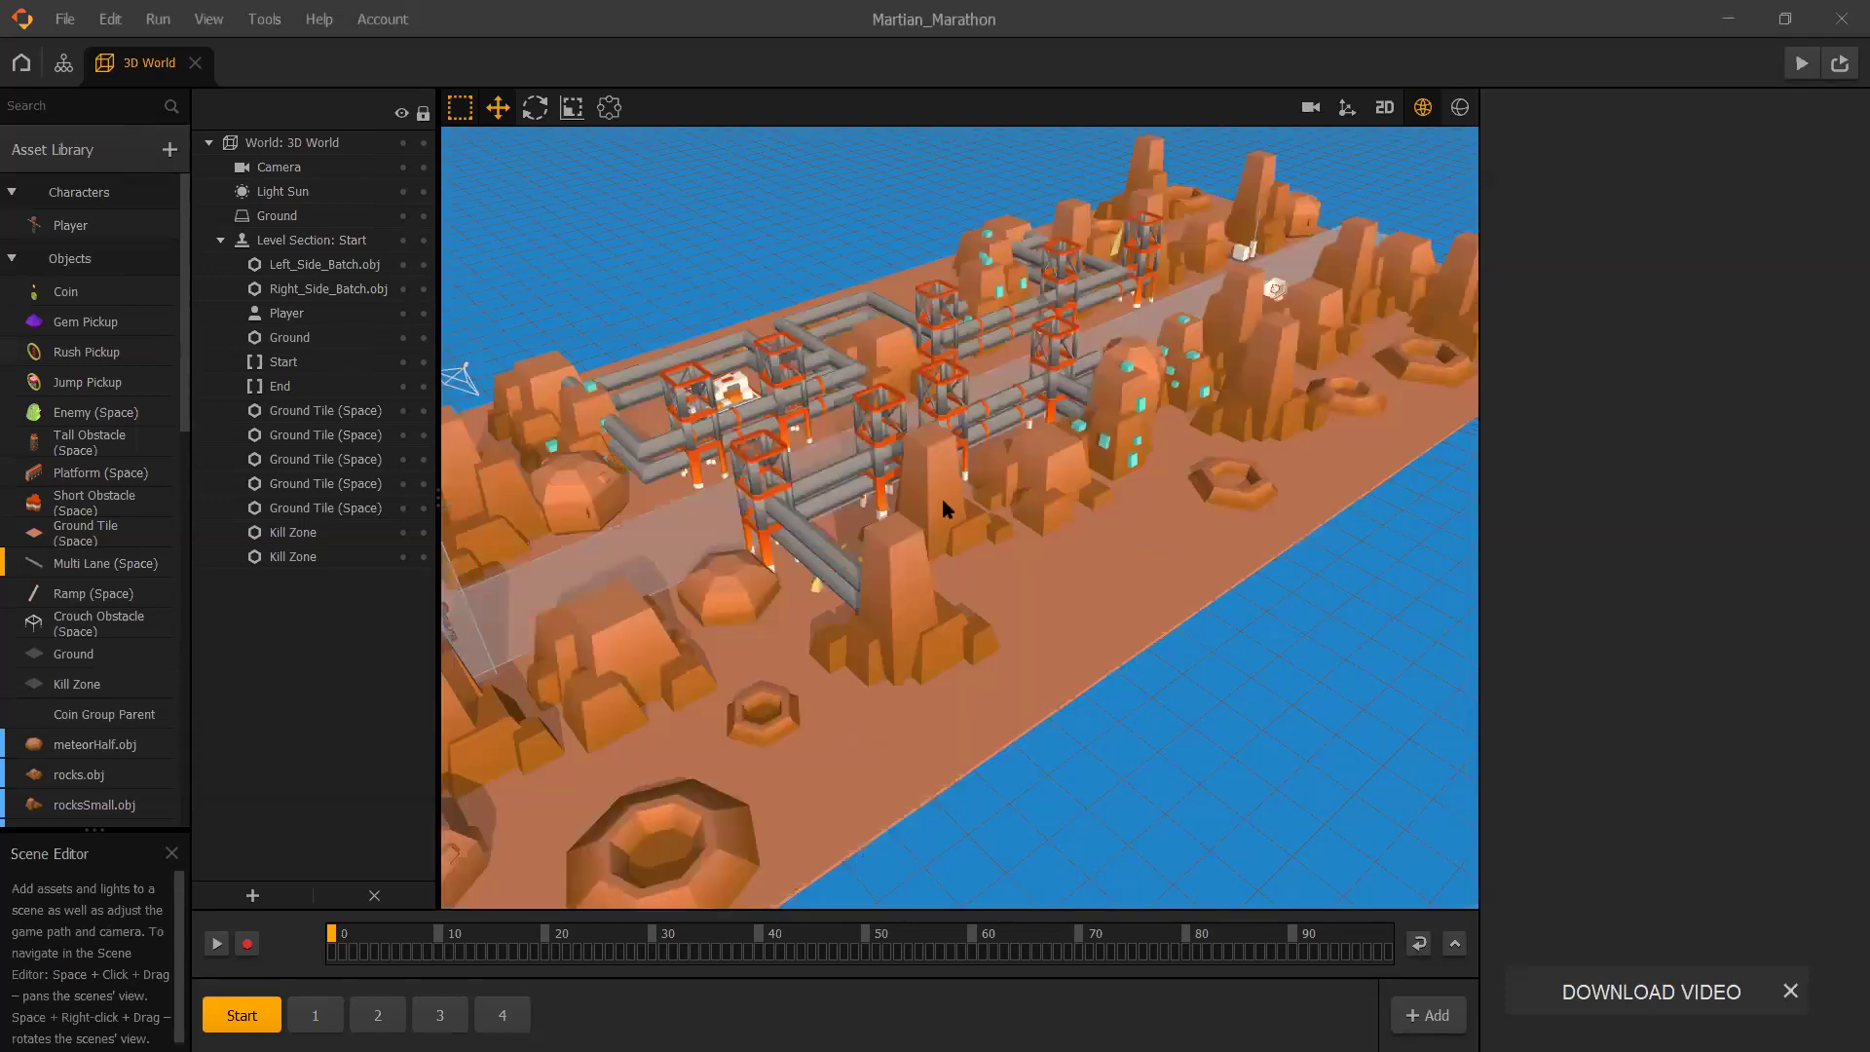
right_drag(1048, 631, 716, 701)
right_drag(862, 678, 268, 573)
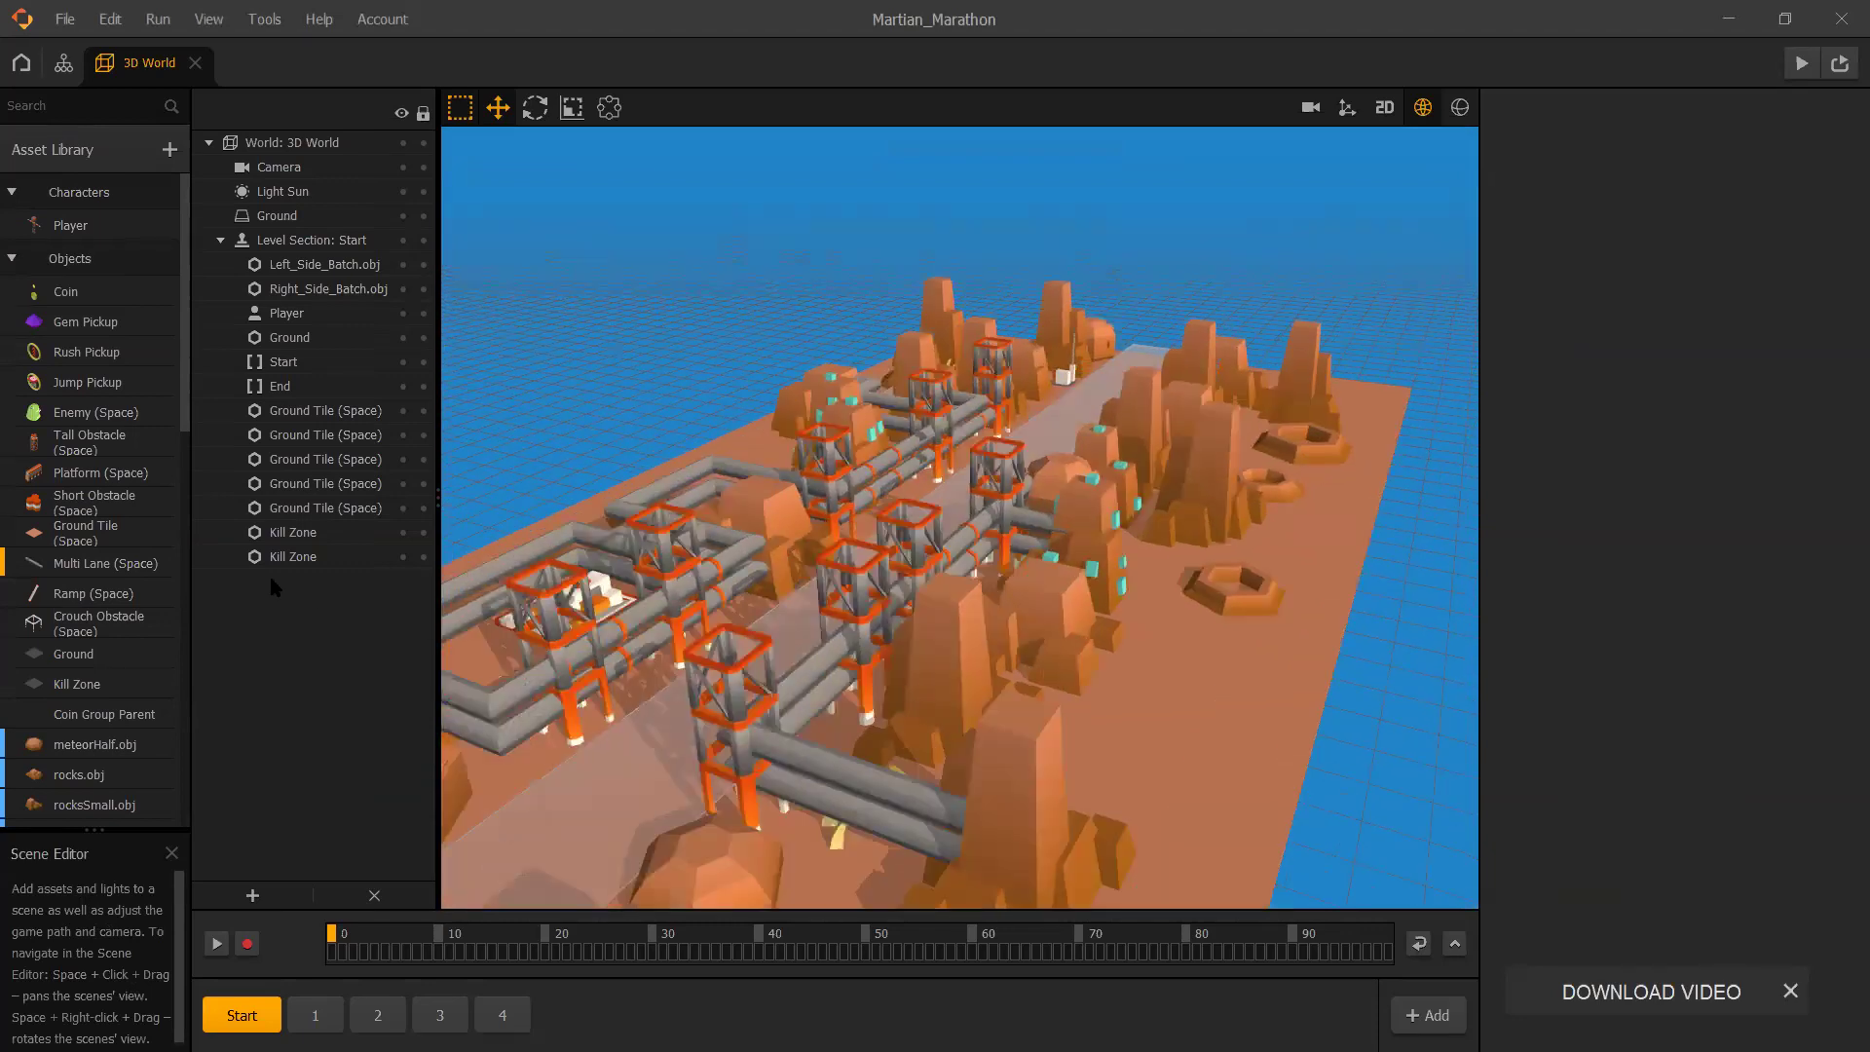
scroll(128, 599, down, 7)
scroll(127, 599, down, 3)
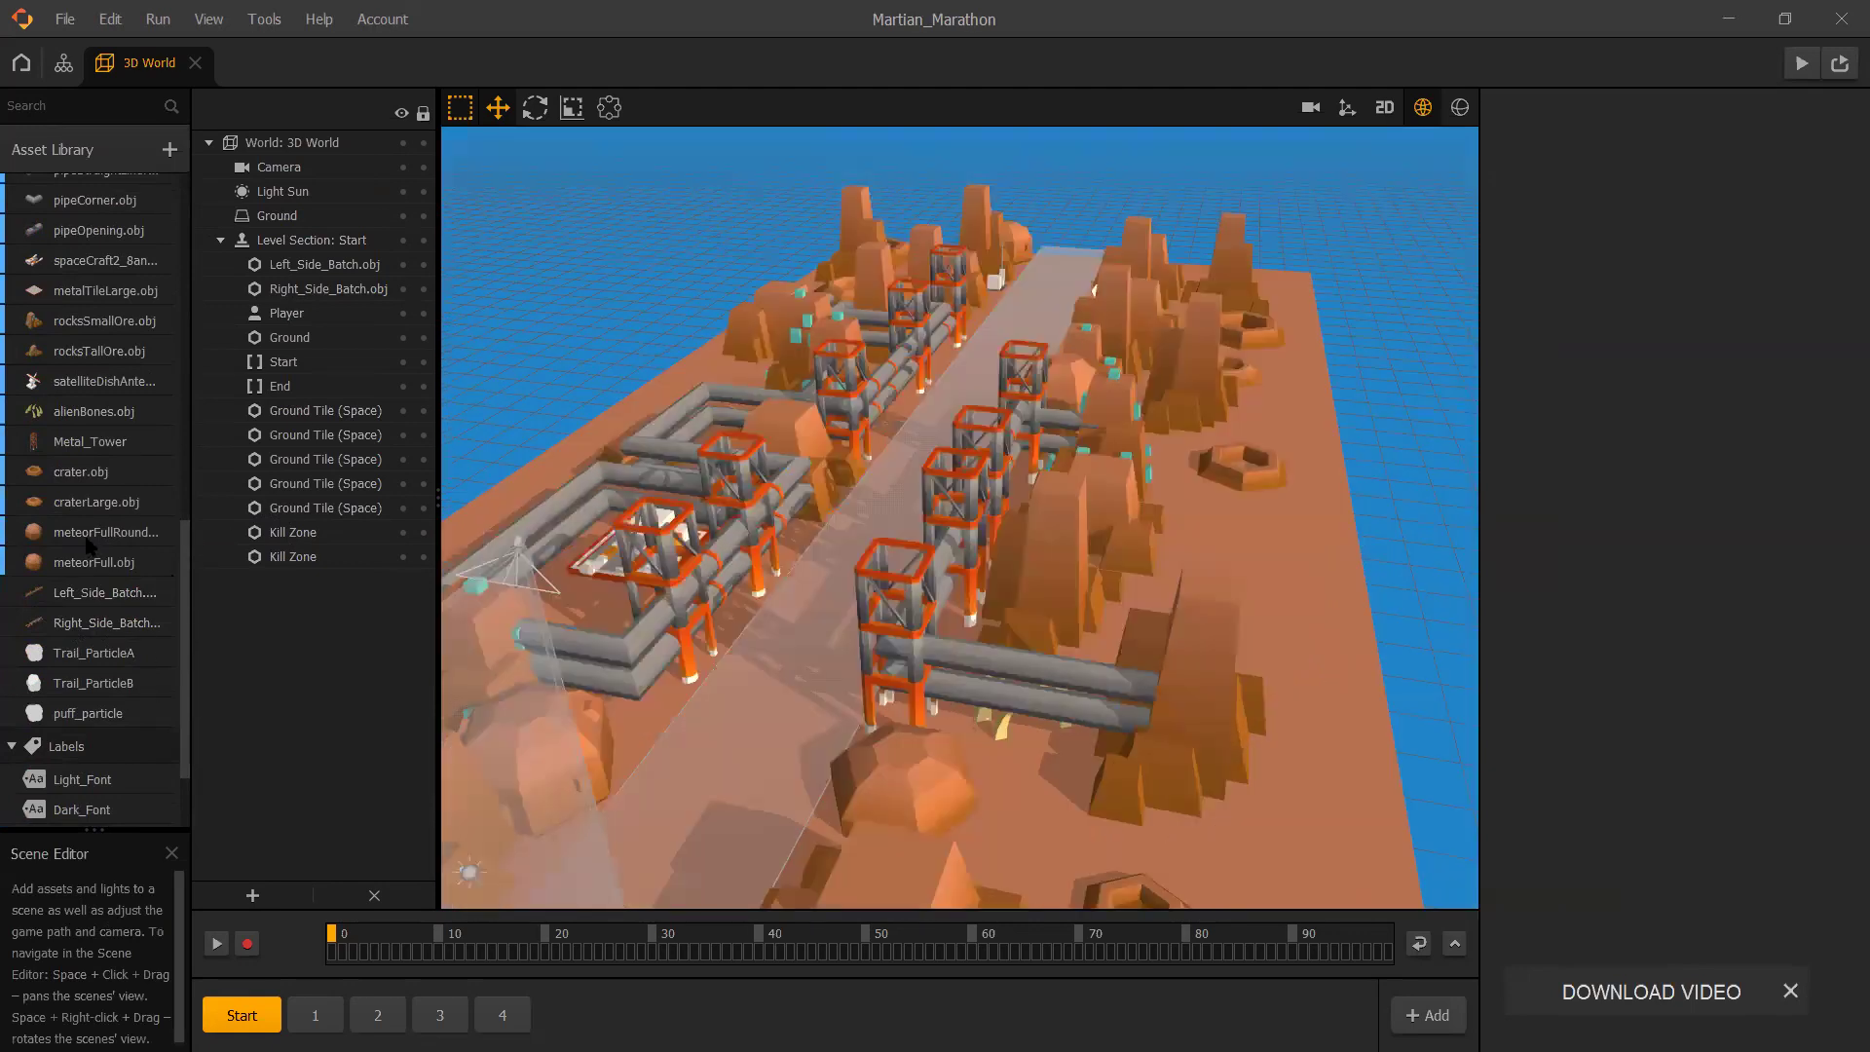
scroll(88, 546, down, 1)
scroll(88, 546, up, 5)
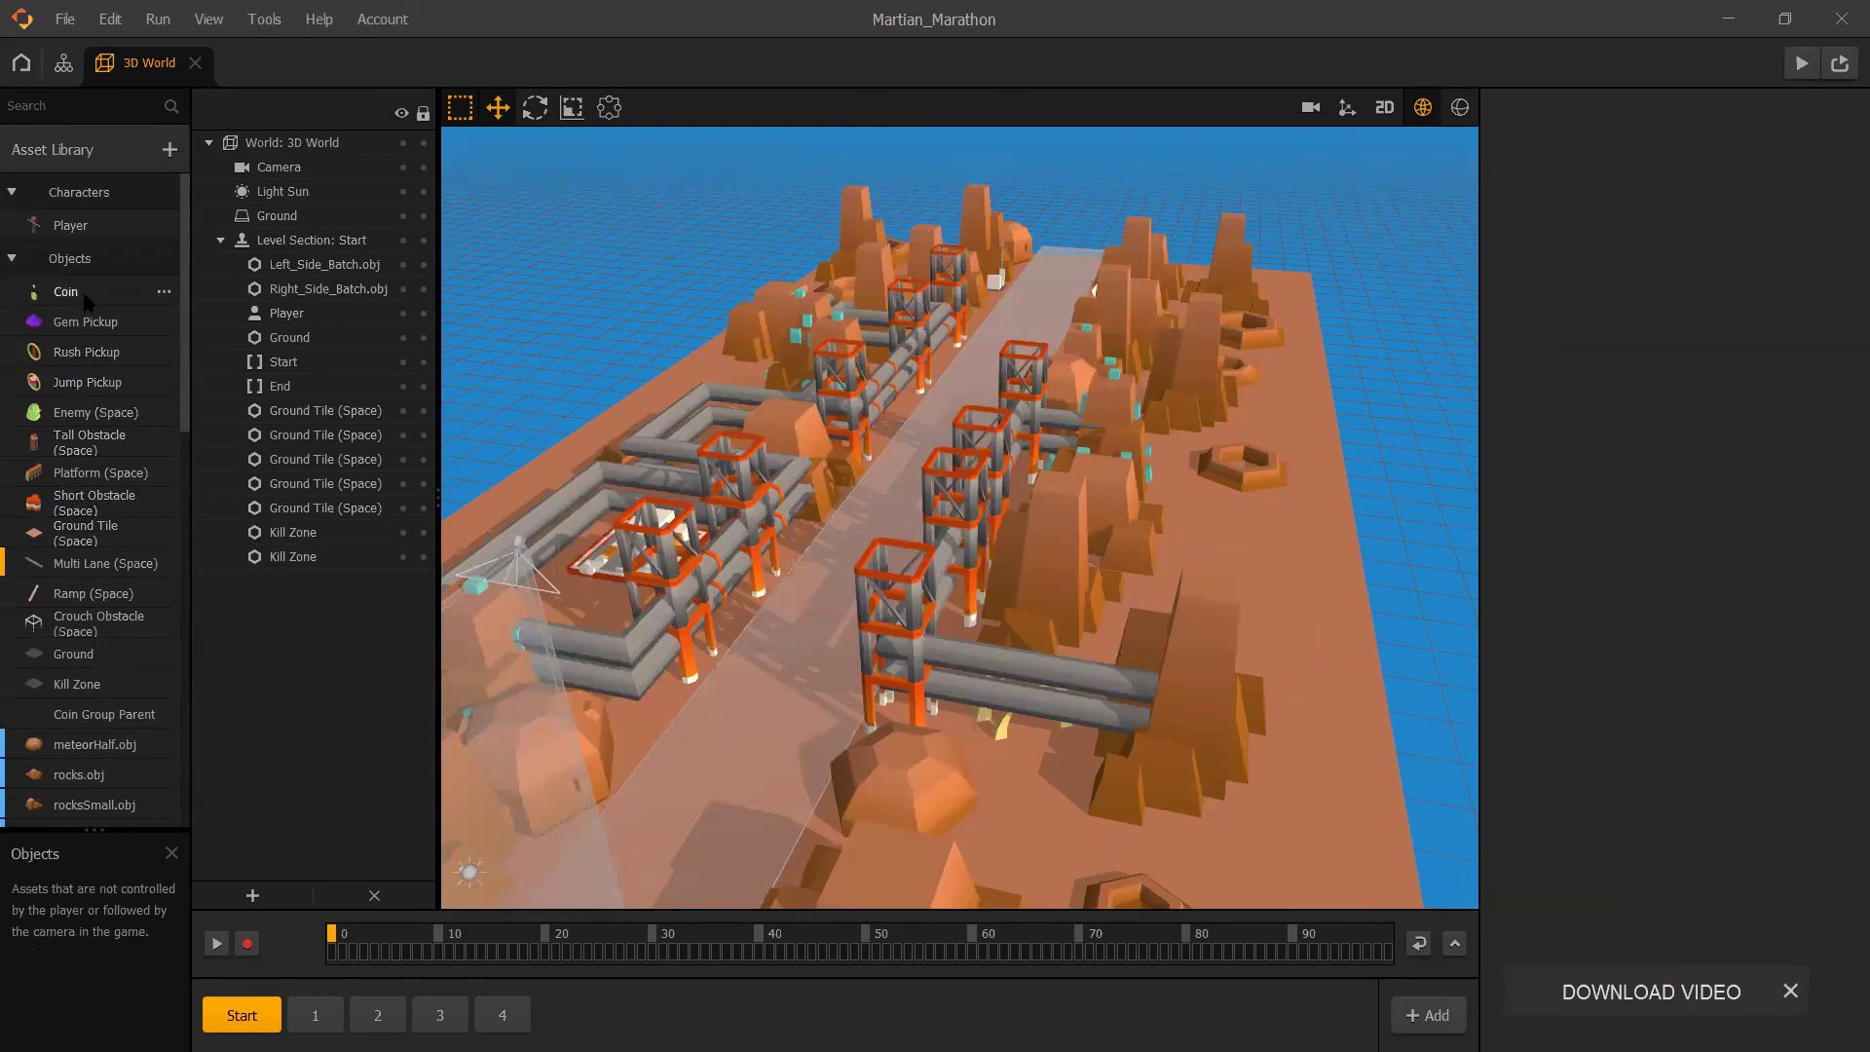
- Examine the properties of the Coin and Ground Tile (Space) objects and look over the level's path
click(68, 292)
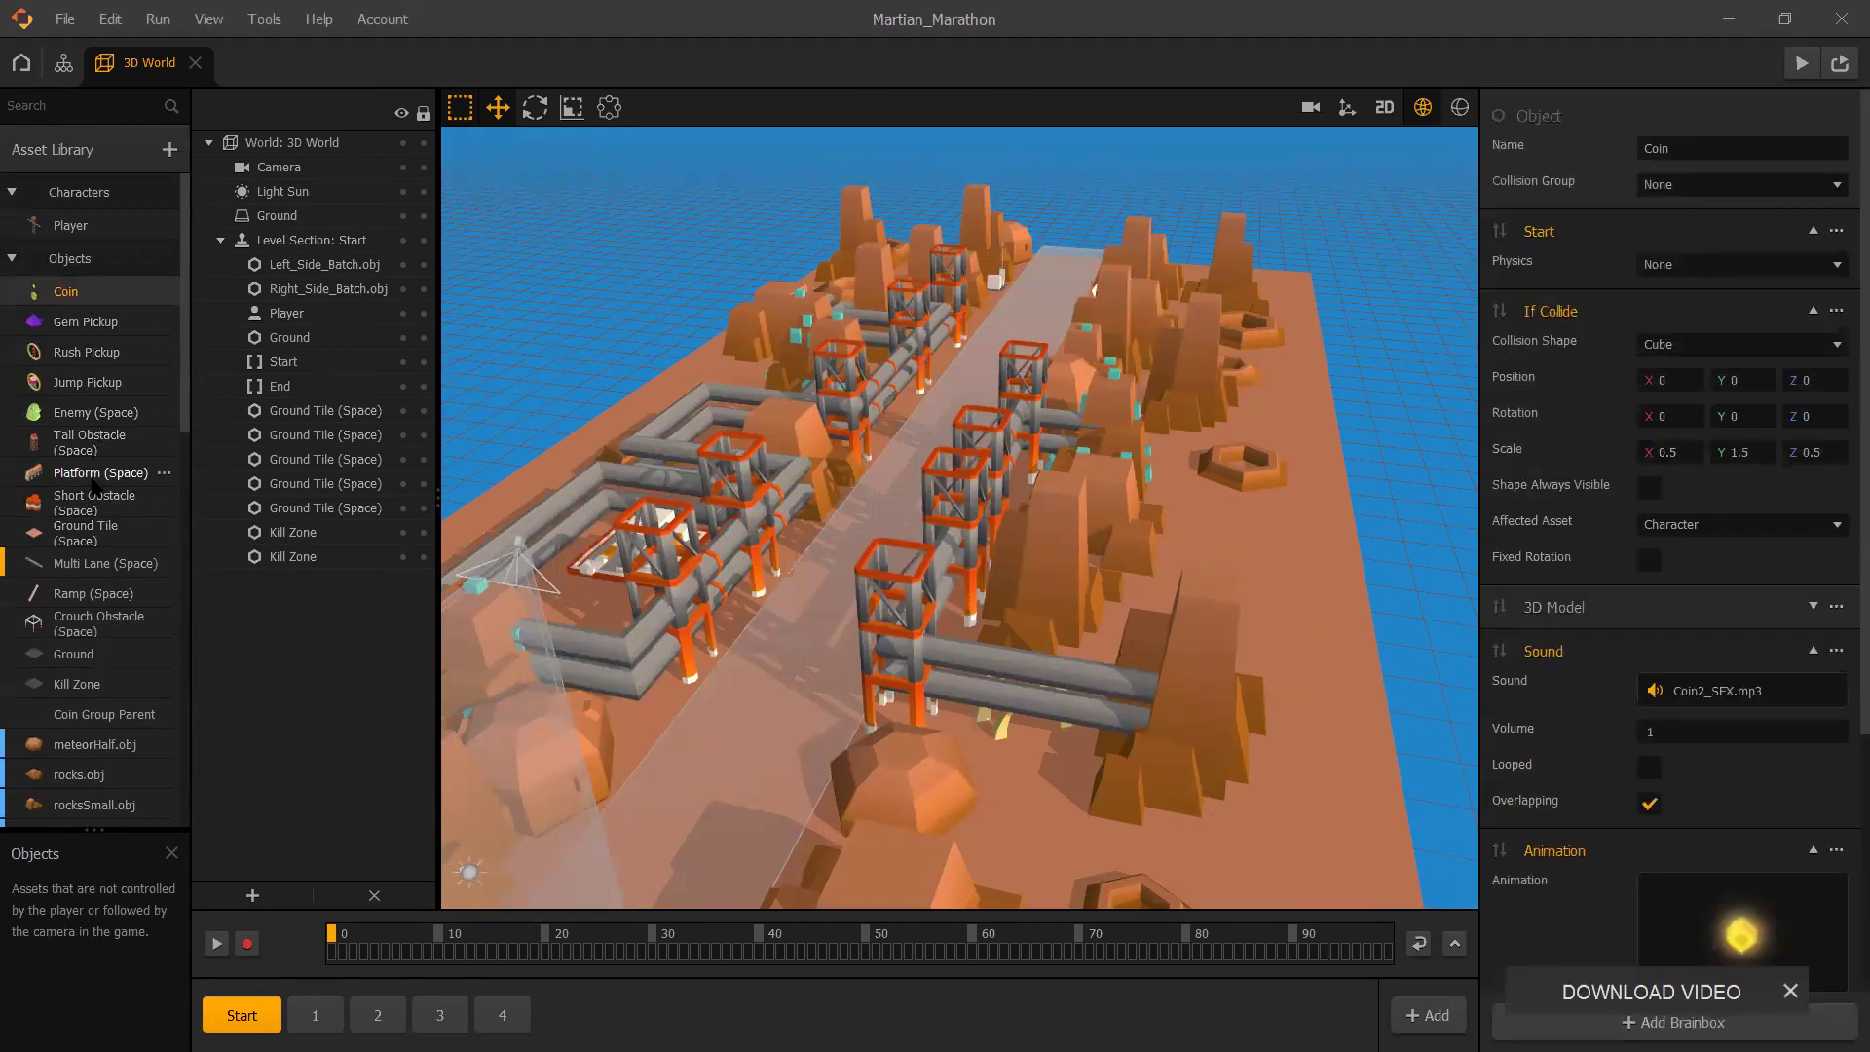
click(84, 543)
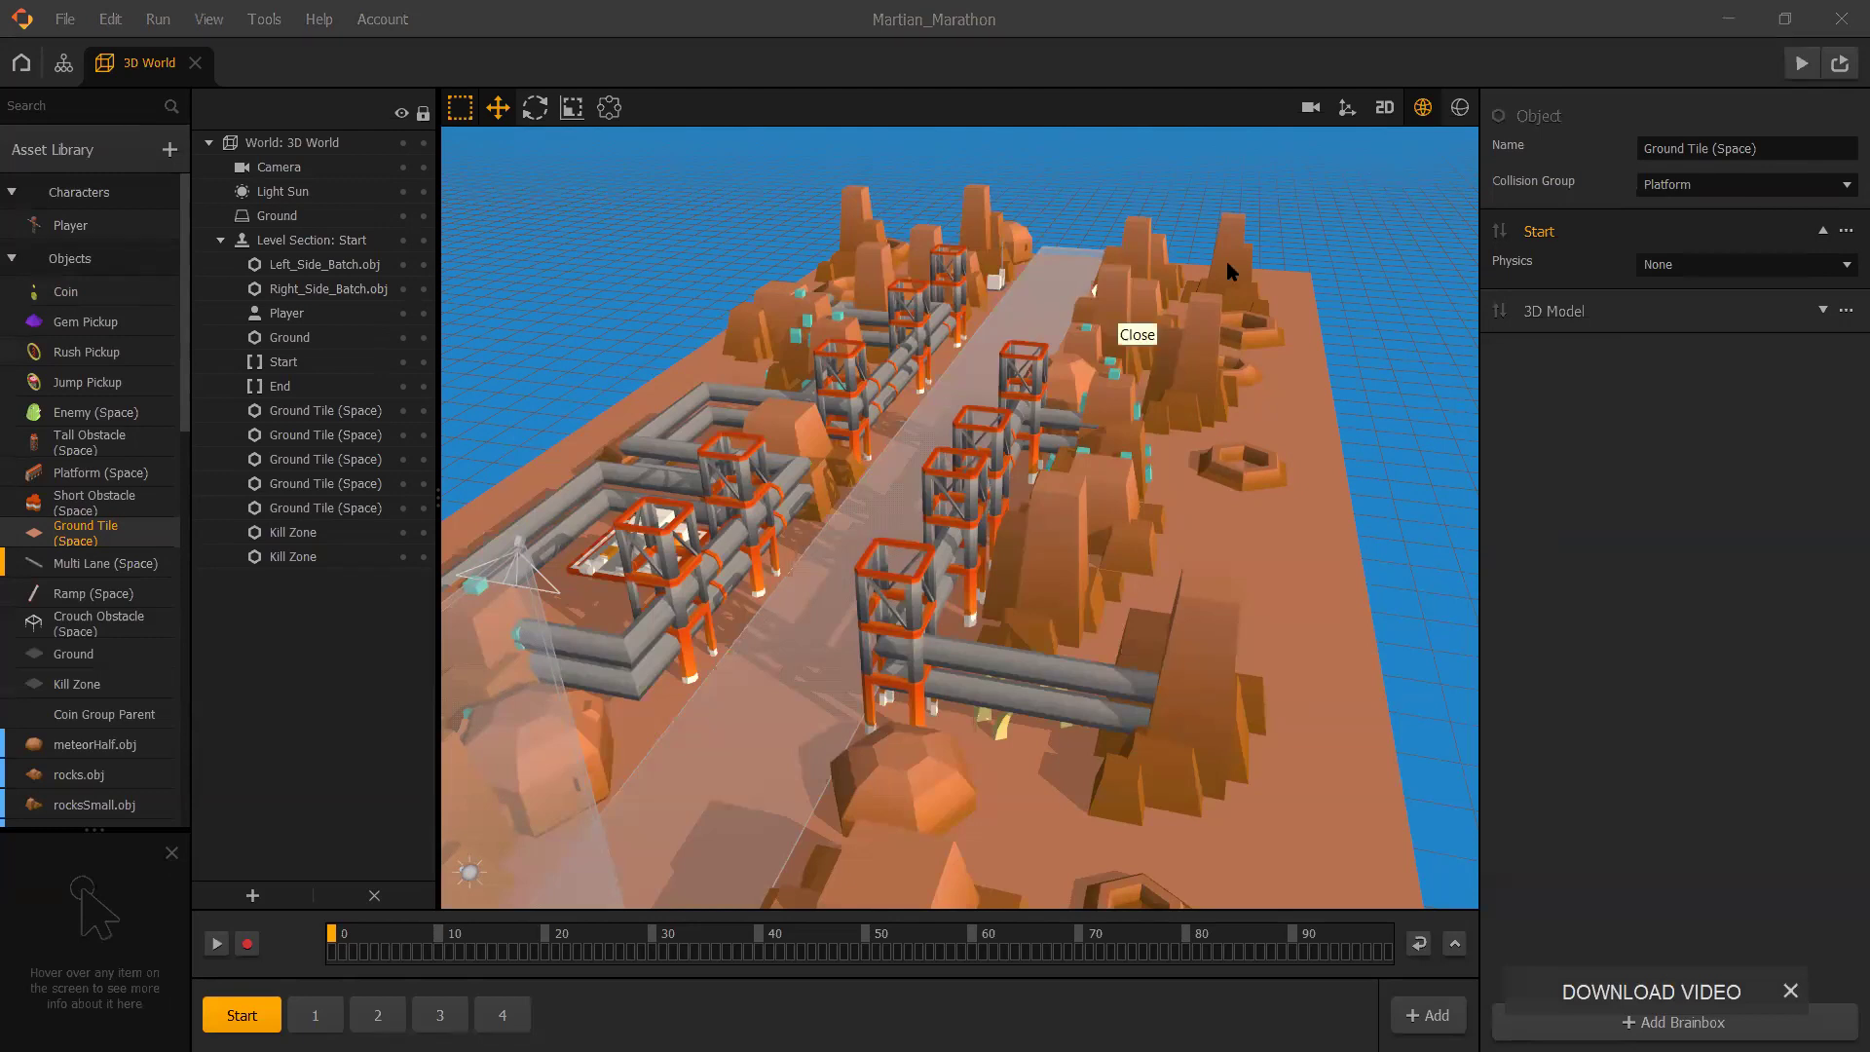
drag(1077, 325, 1149, 321)
scroll(1083, 334, down, 5)
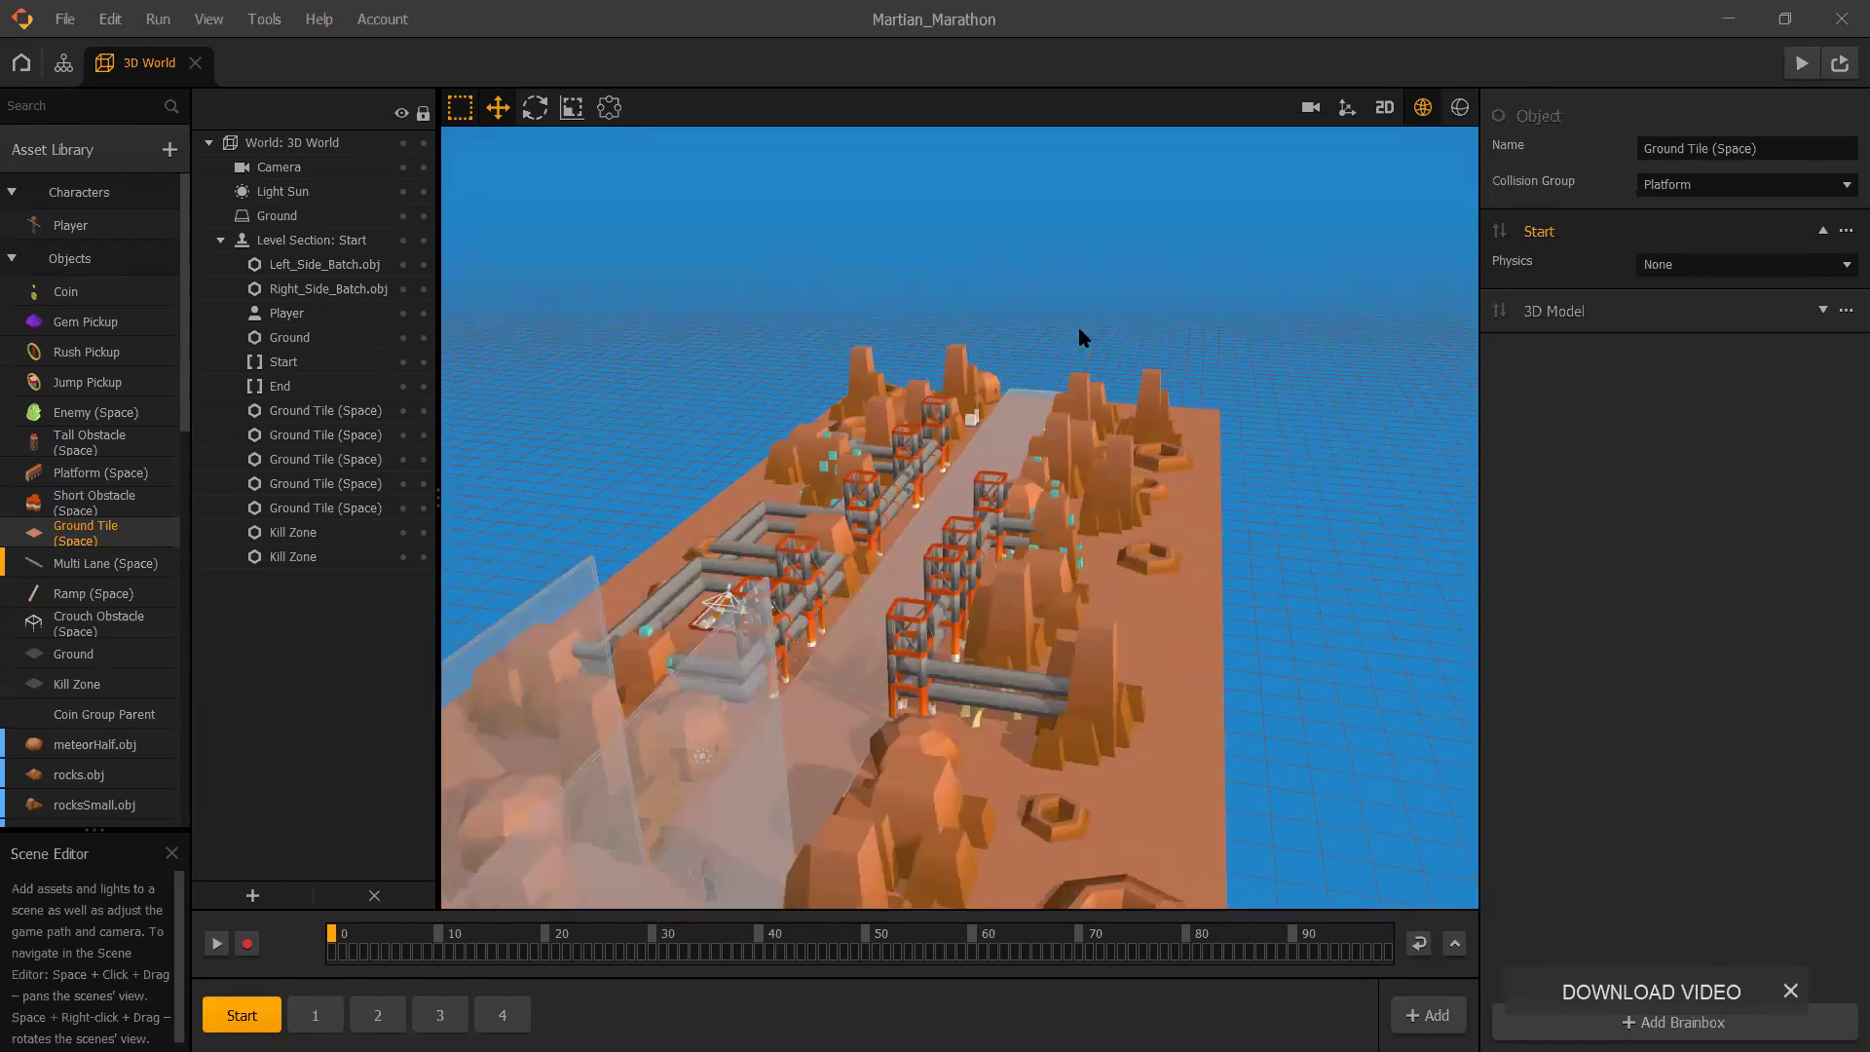
scroll(1081, 337, up, 4)
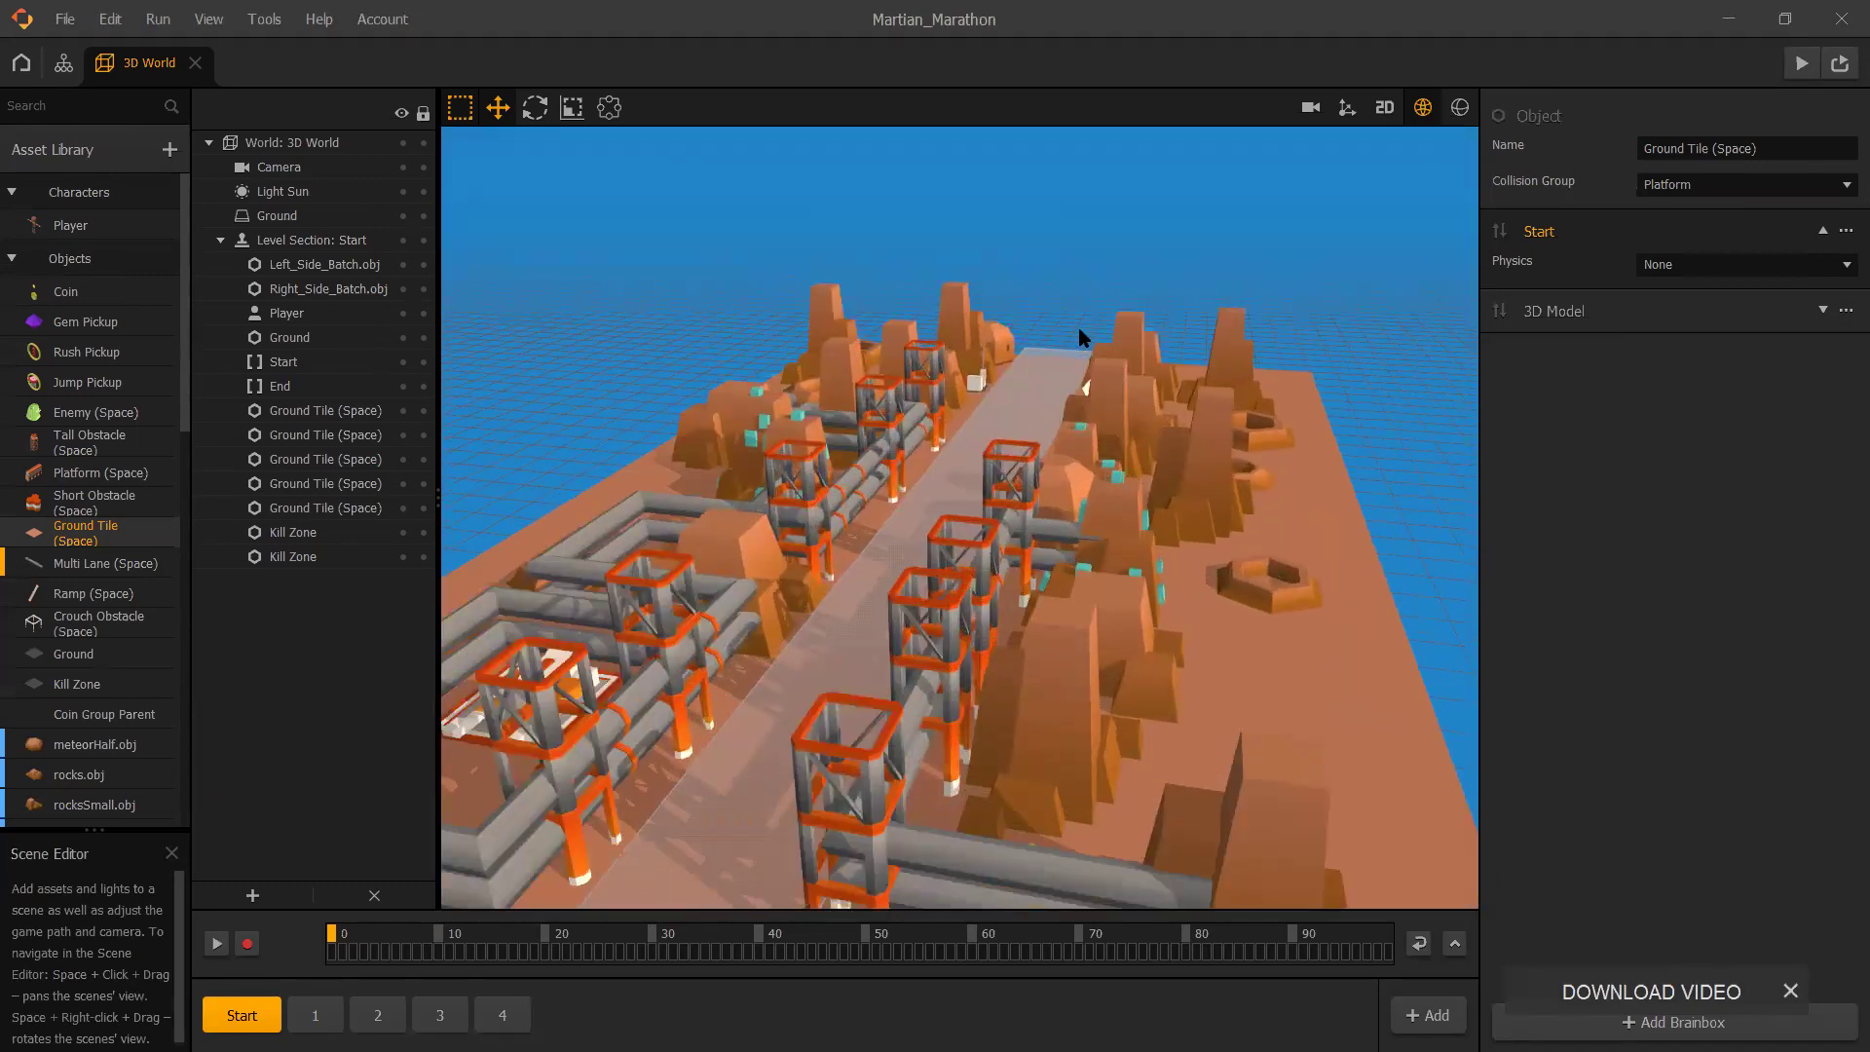
- Set the Ground Tile (Space) 3D model's color to red (#ff0004) and check the recolored ground in the 3D World scene
scroll(1082, 336, down, 4)
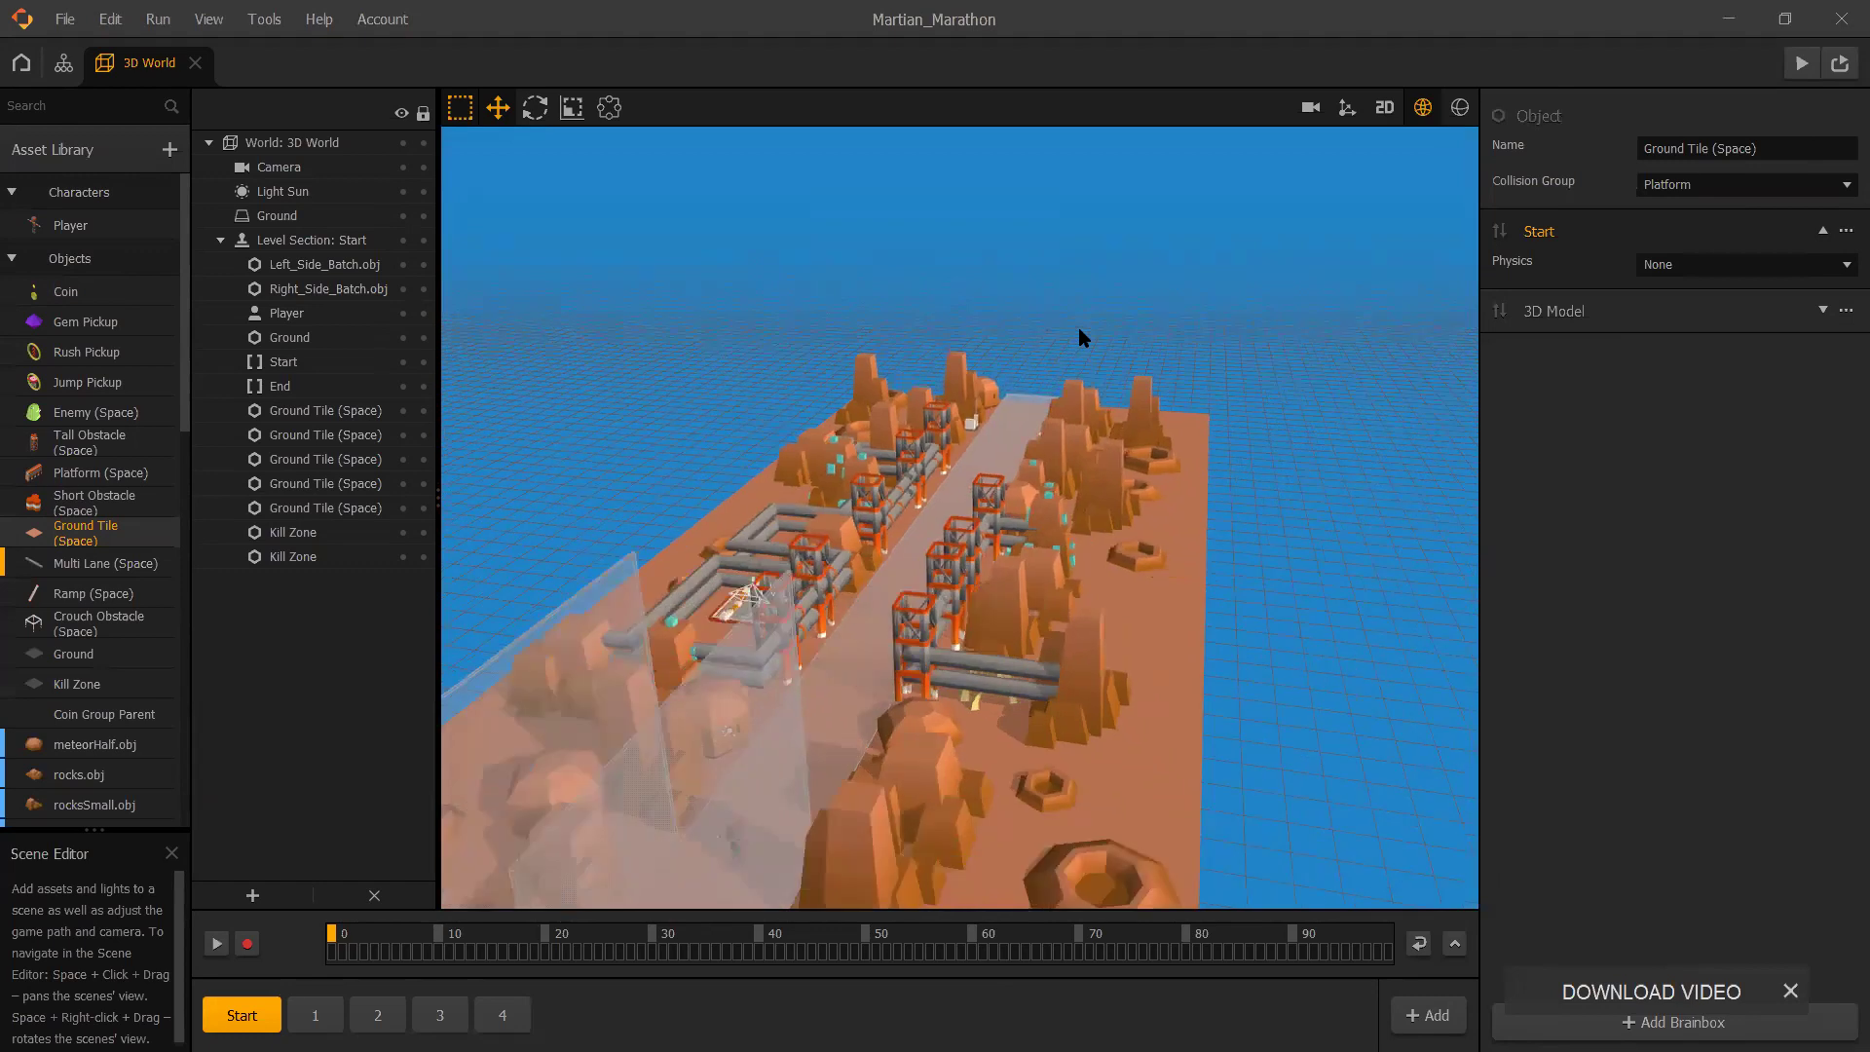
scroll(1082, 336, up, 4)
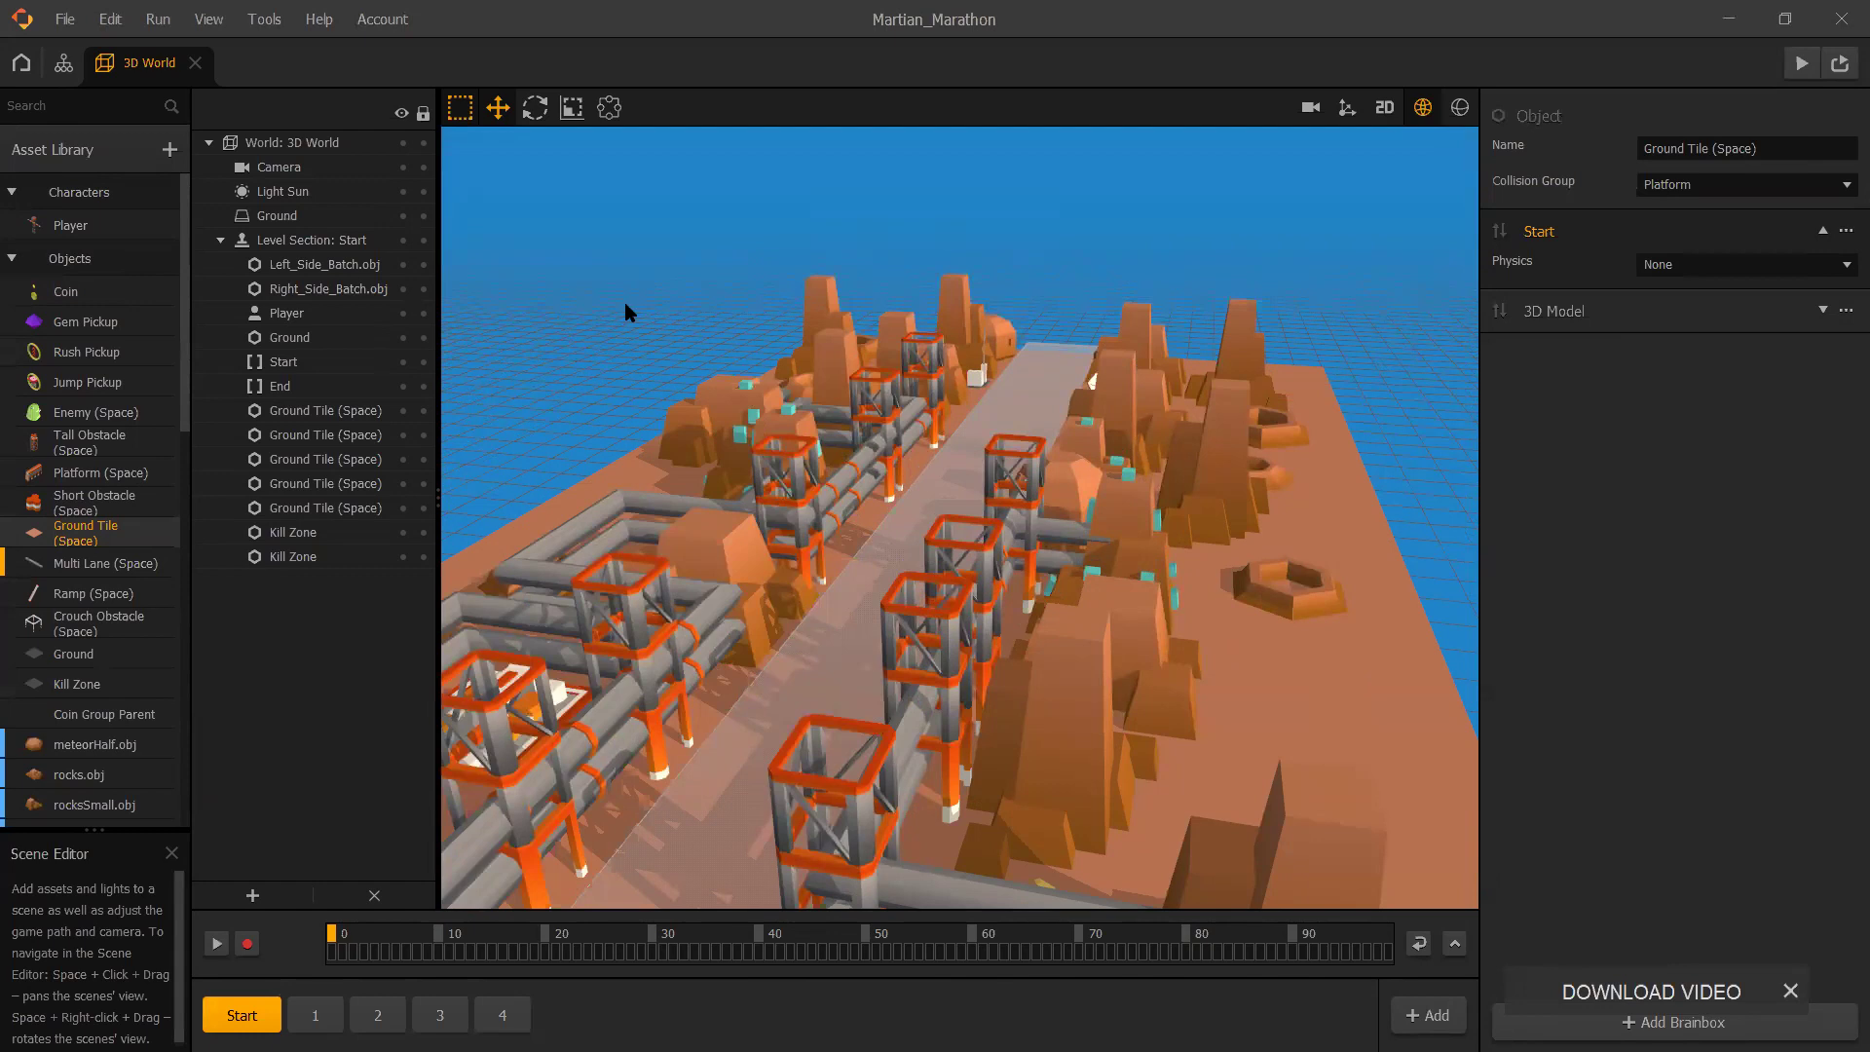
double_click(105, 537)
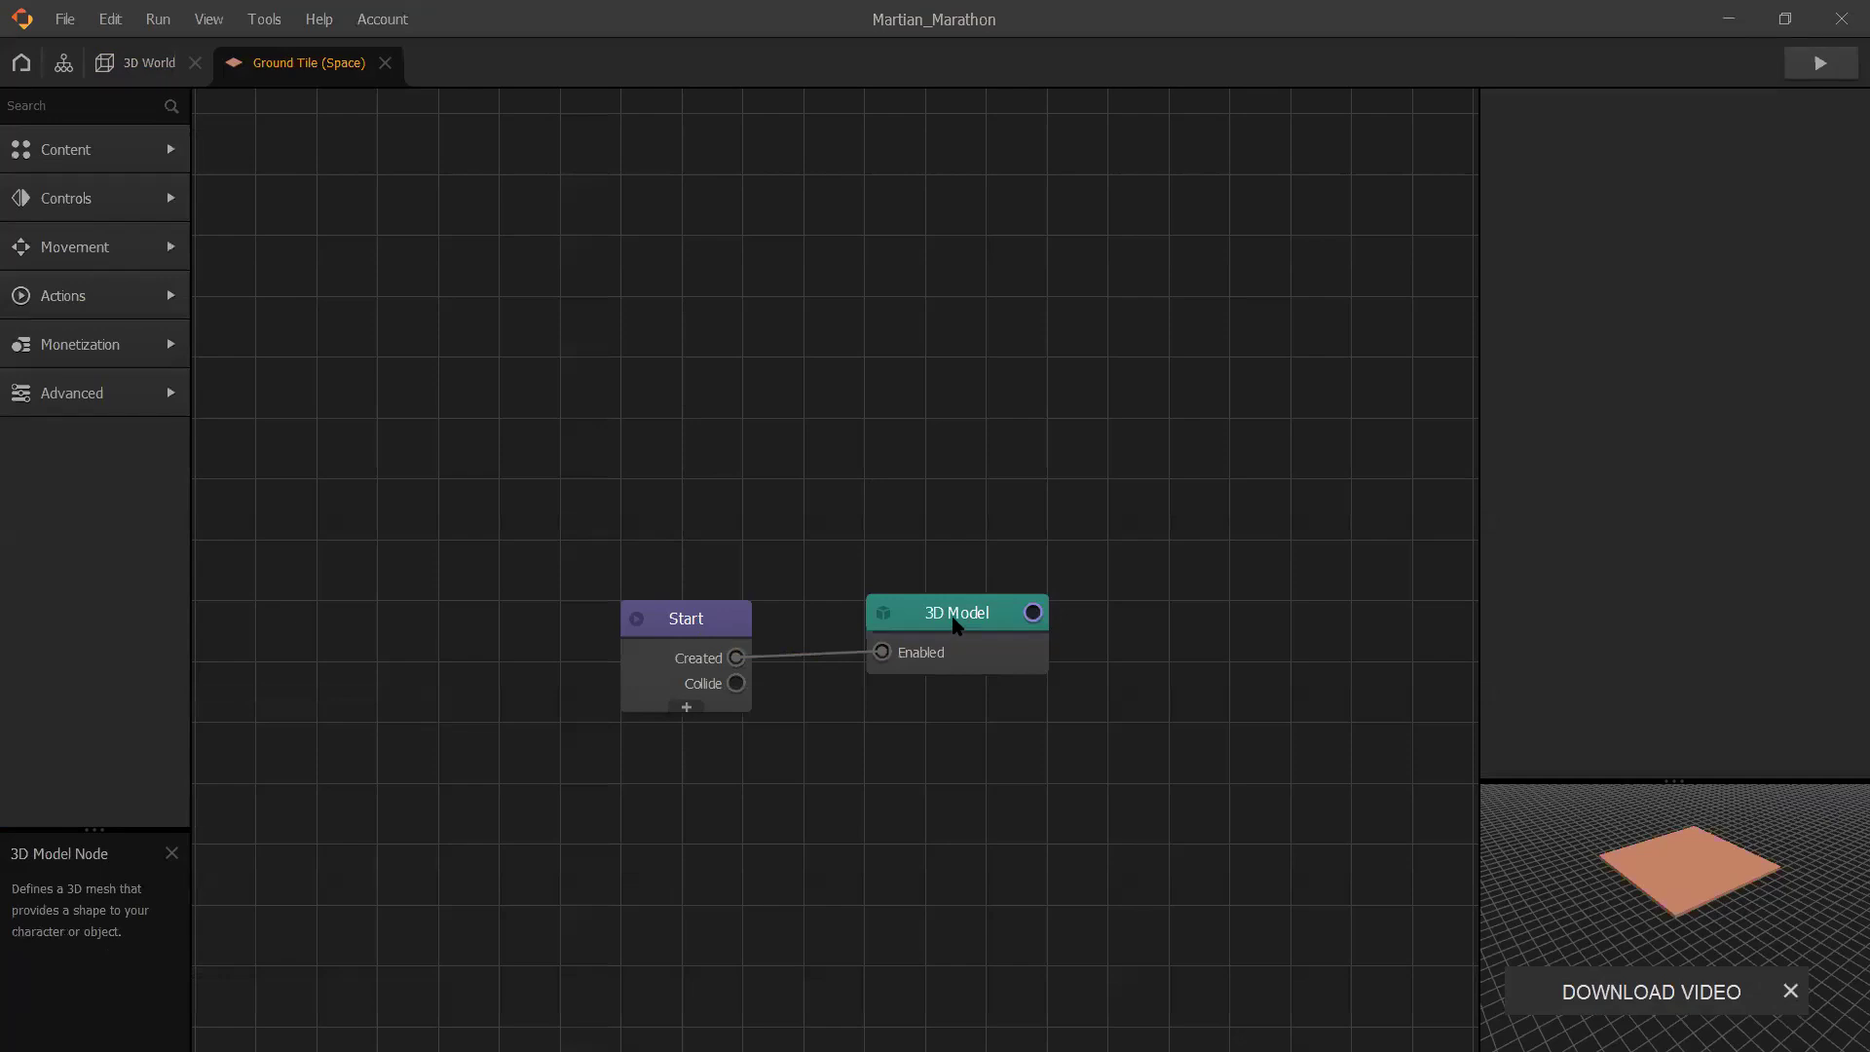
click(955, 625)
click(1724, 395)
drag(952, 417, 1135, 330)
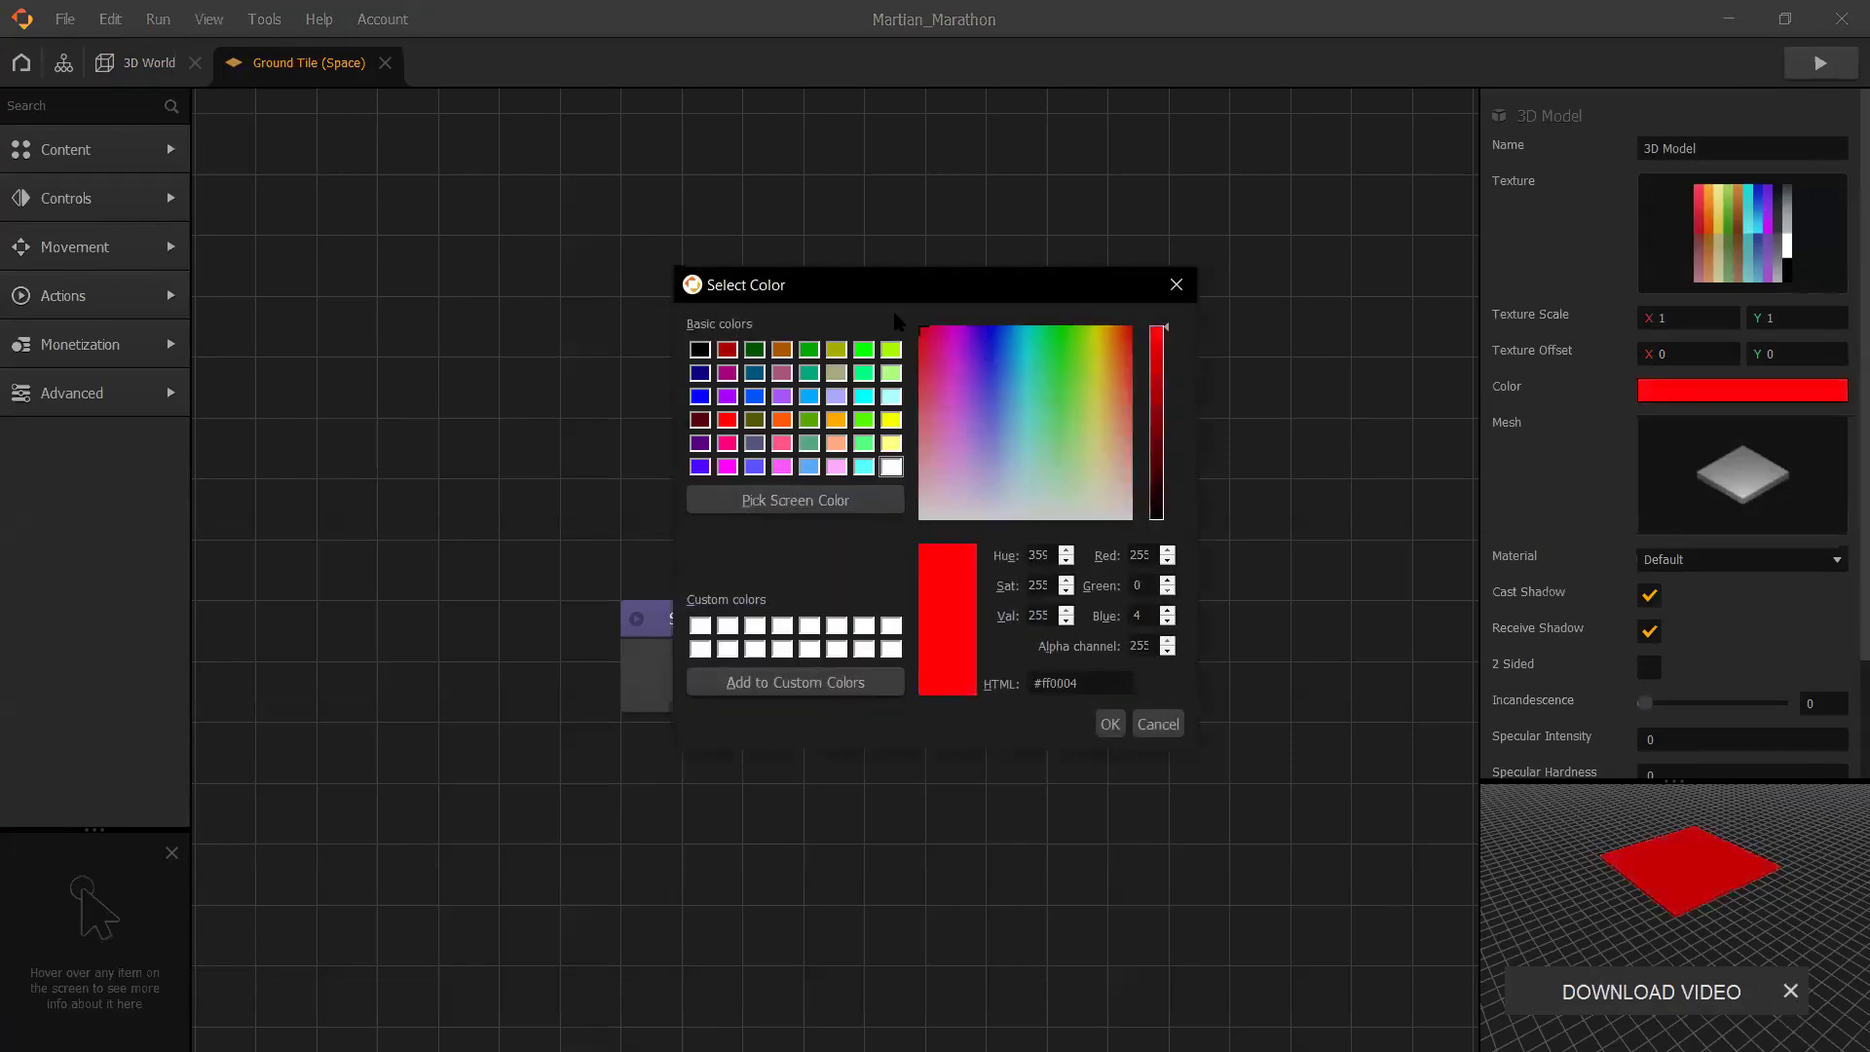
click(1110, 723)
click(136, 63)
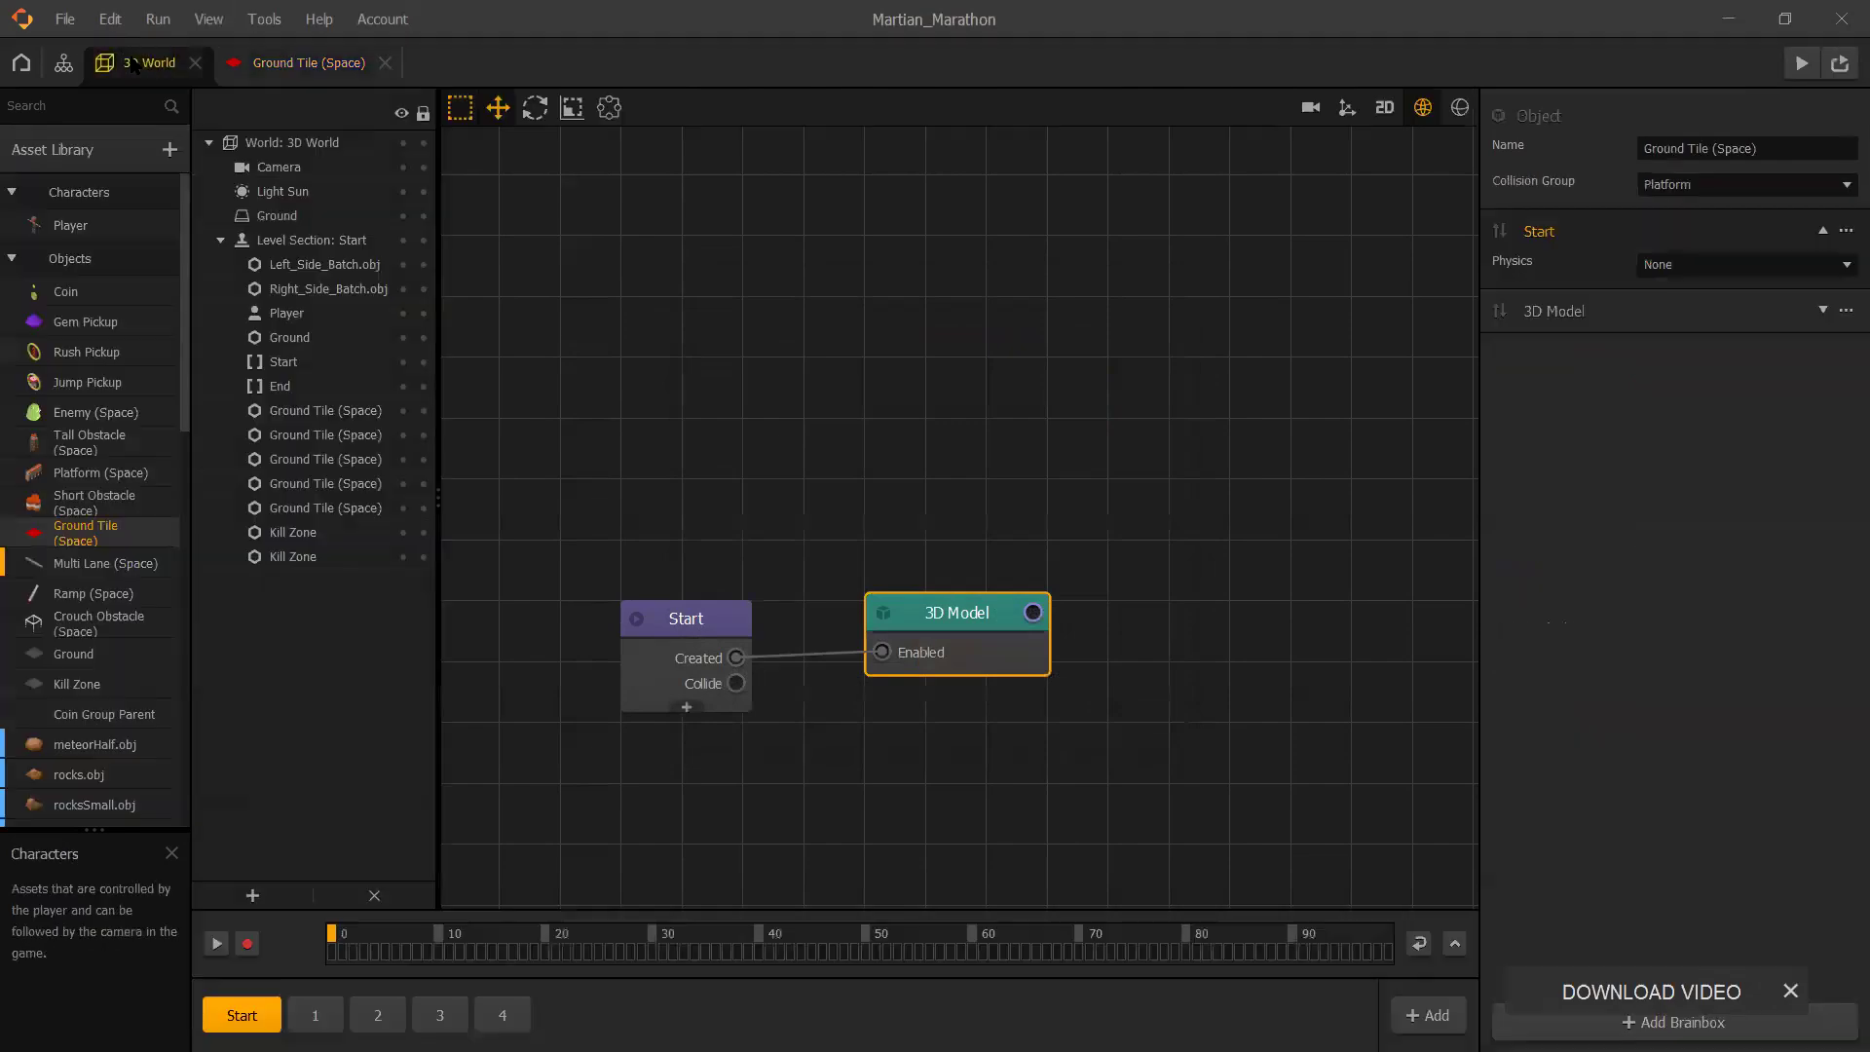
right_drag(1072, 699, 848, 686)
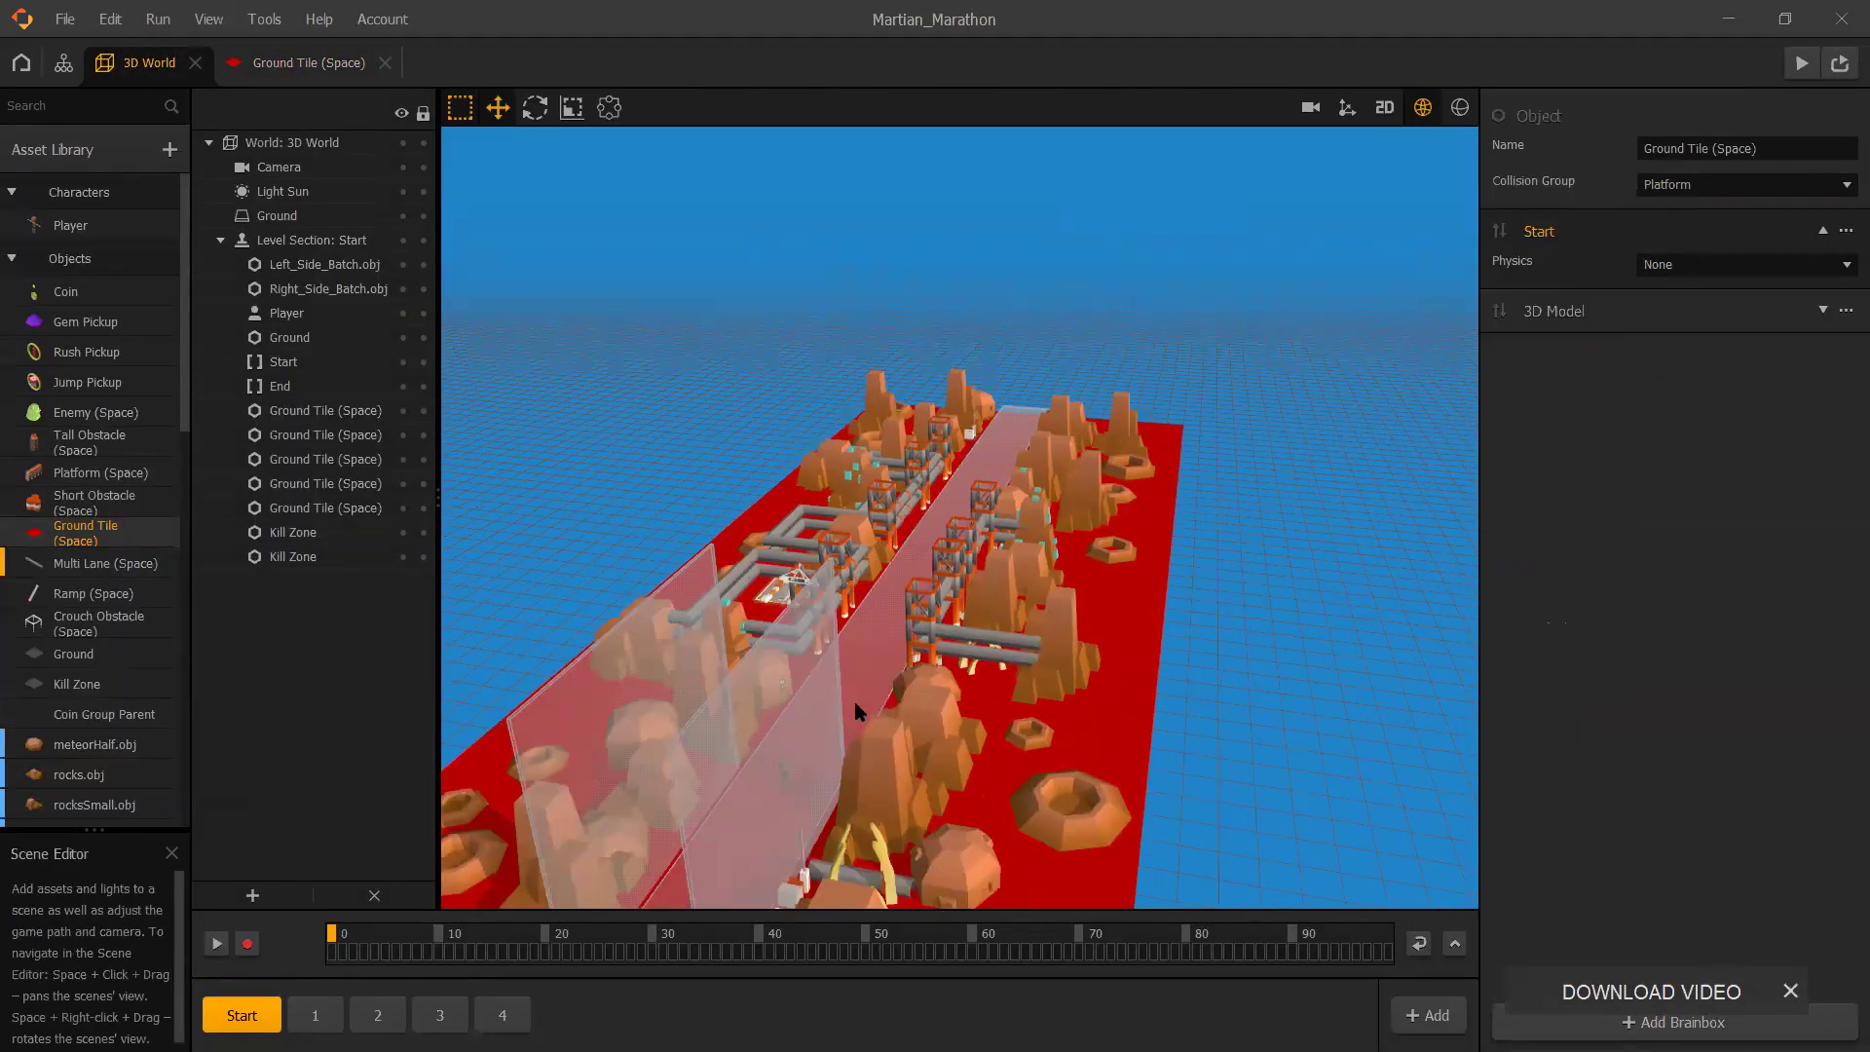
scroll(868, 705, down, 4)
scroll(868, 705, up, 6)
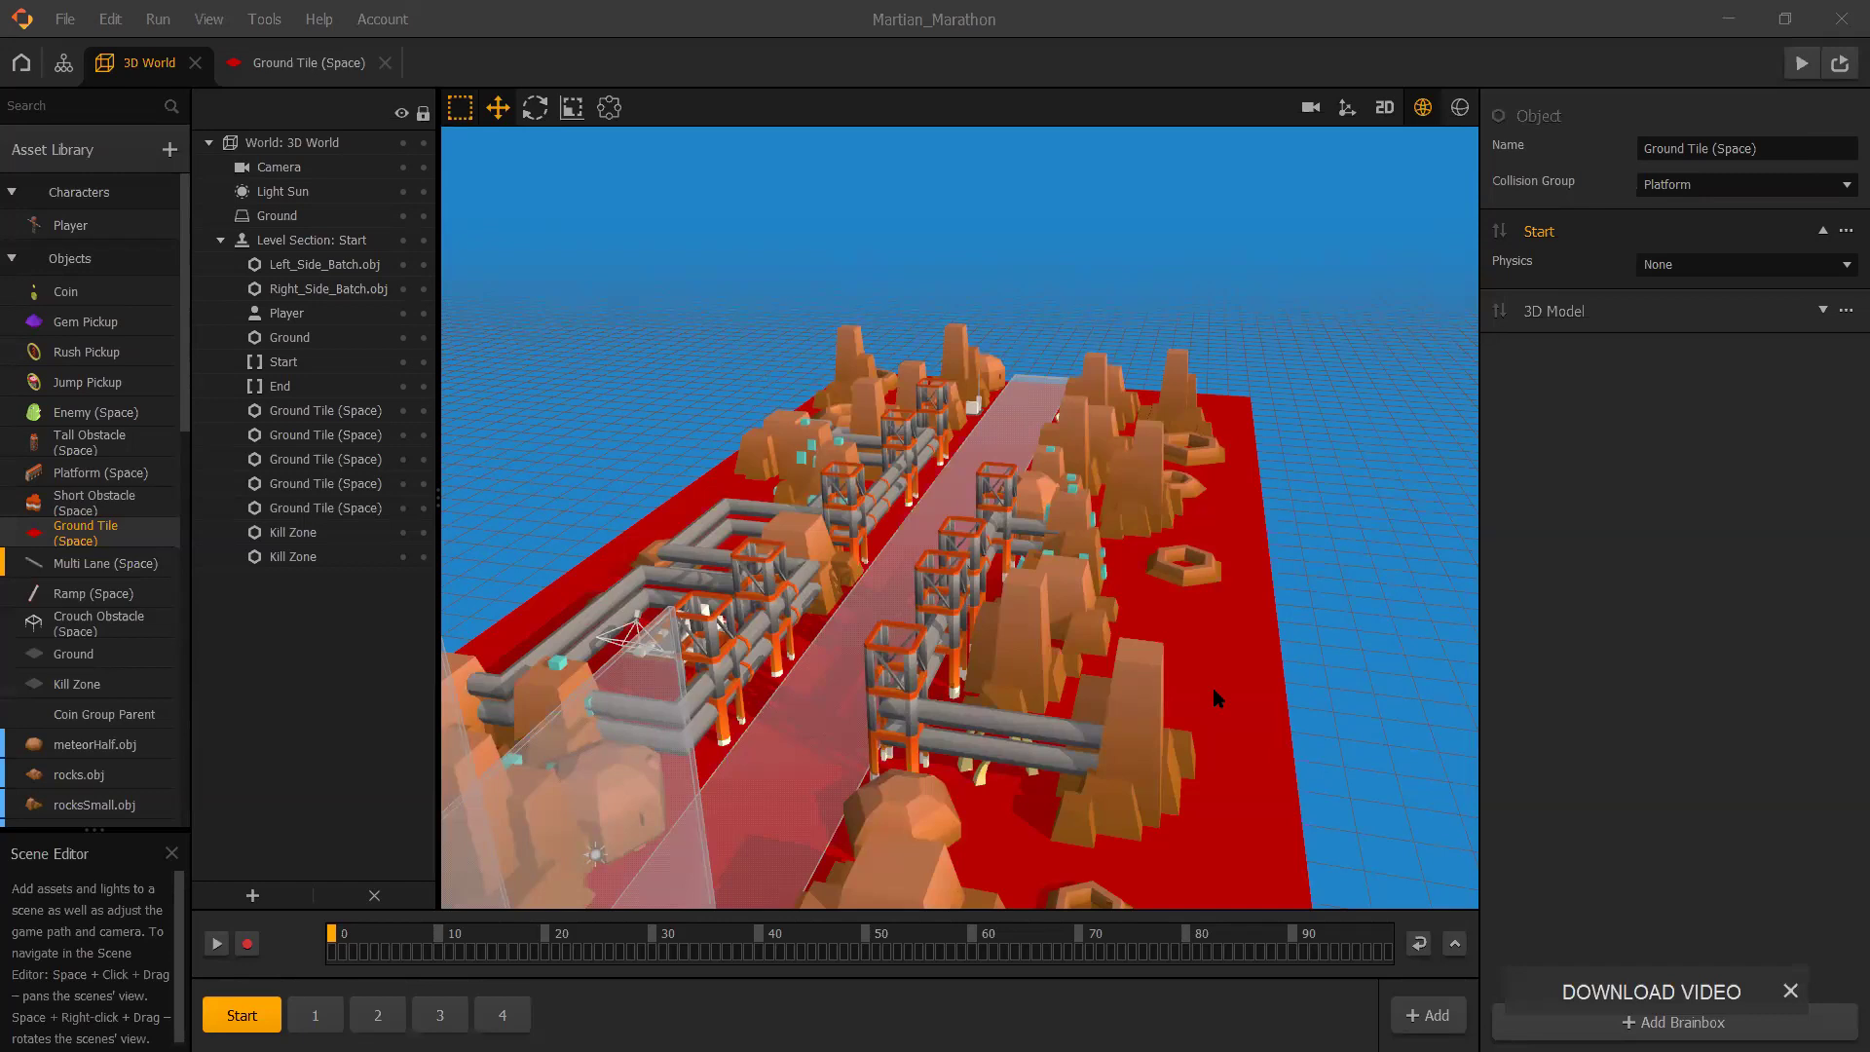
- Reopen the Ground Tile (Space) node map, examine its Start and 3D Model node properties, and return to the 3D World scene
mouse_move(87, 533)
scroll(87, 534, down, 3)
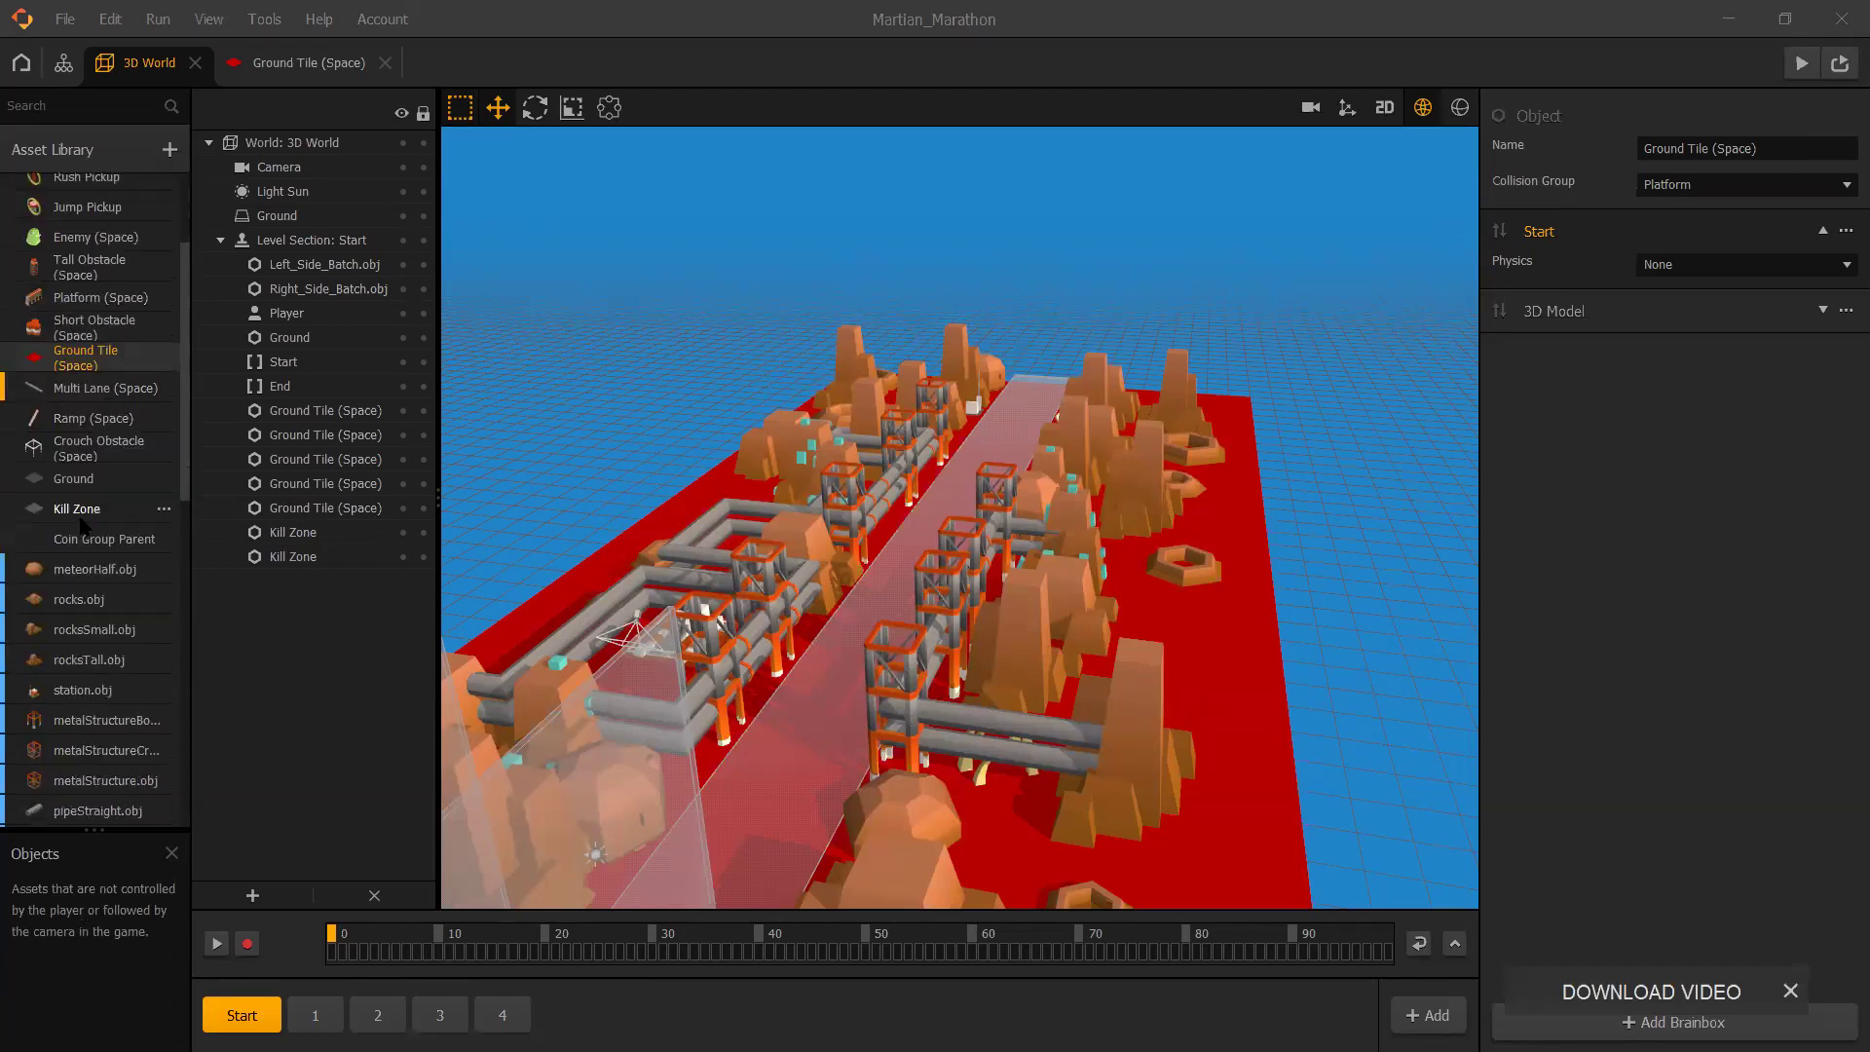
double_click(88, 361)
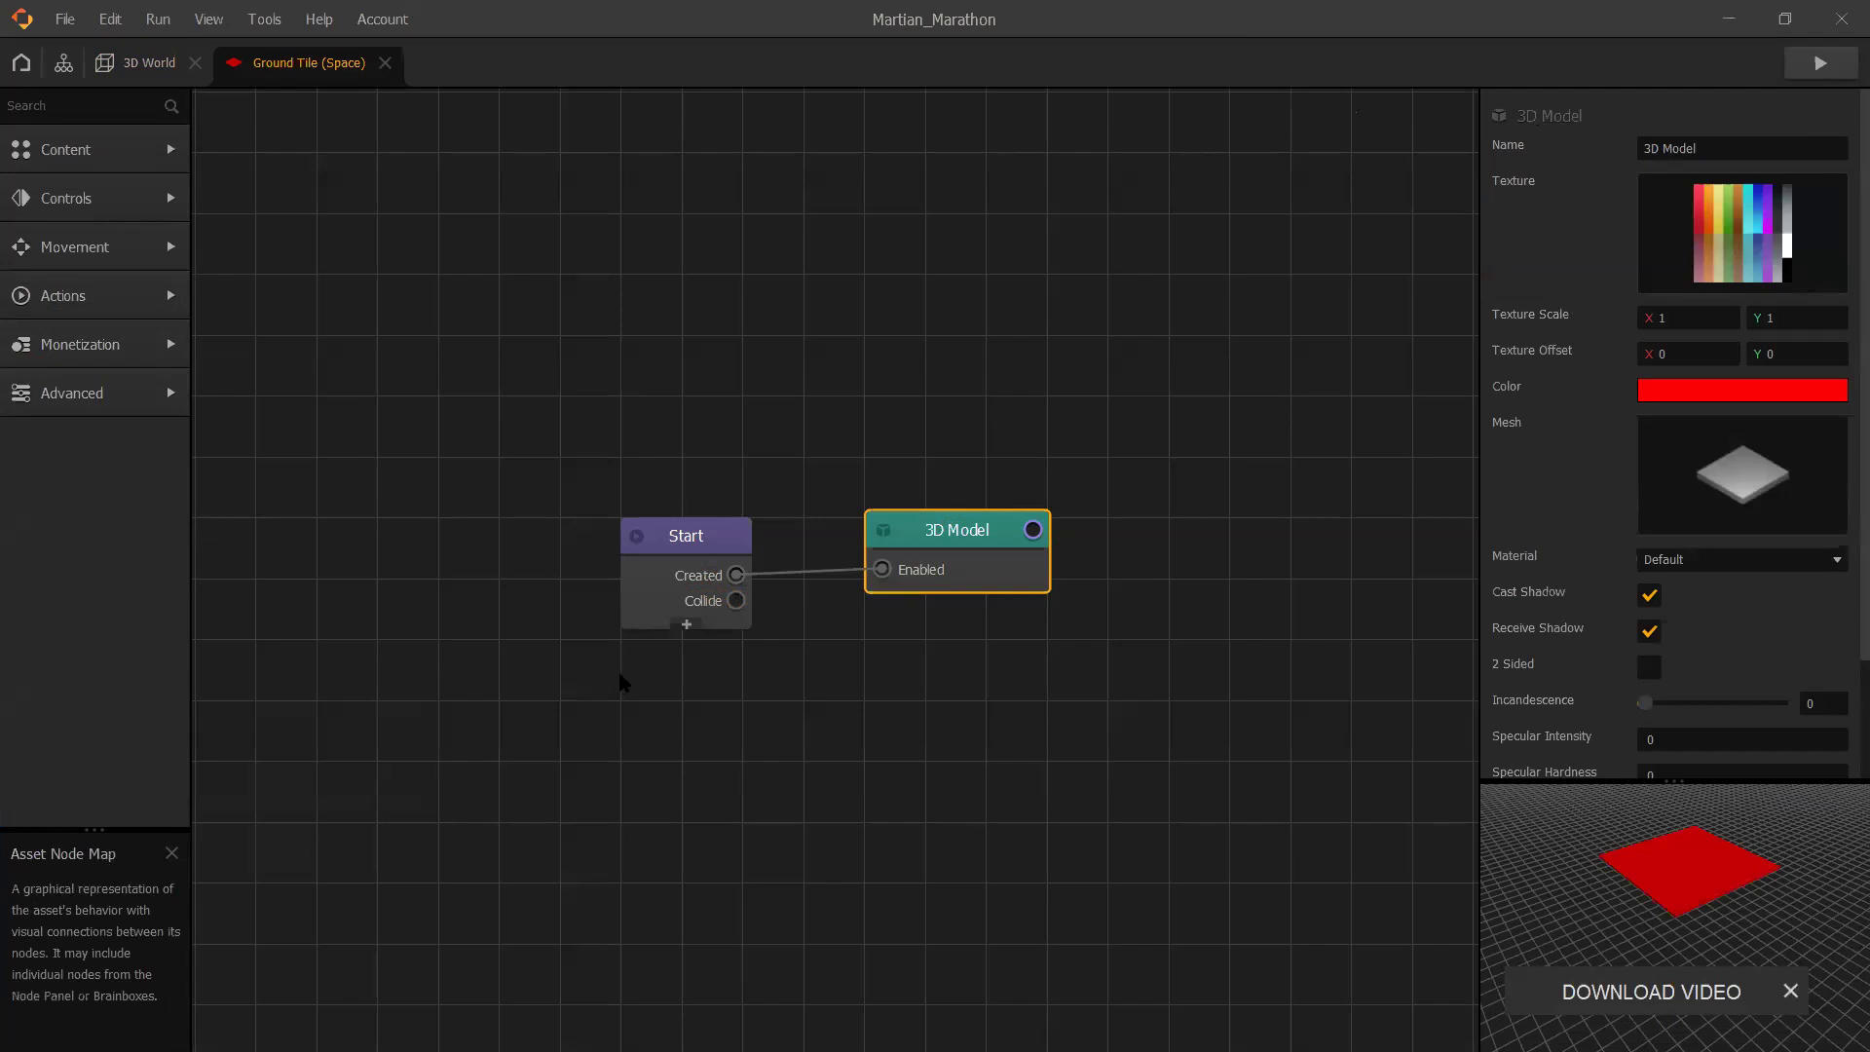
click(699, 585)
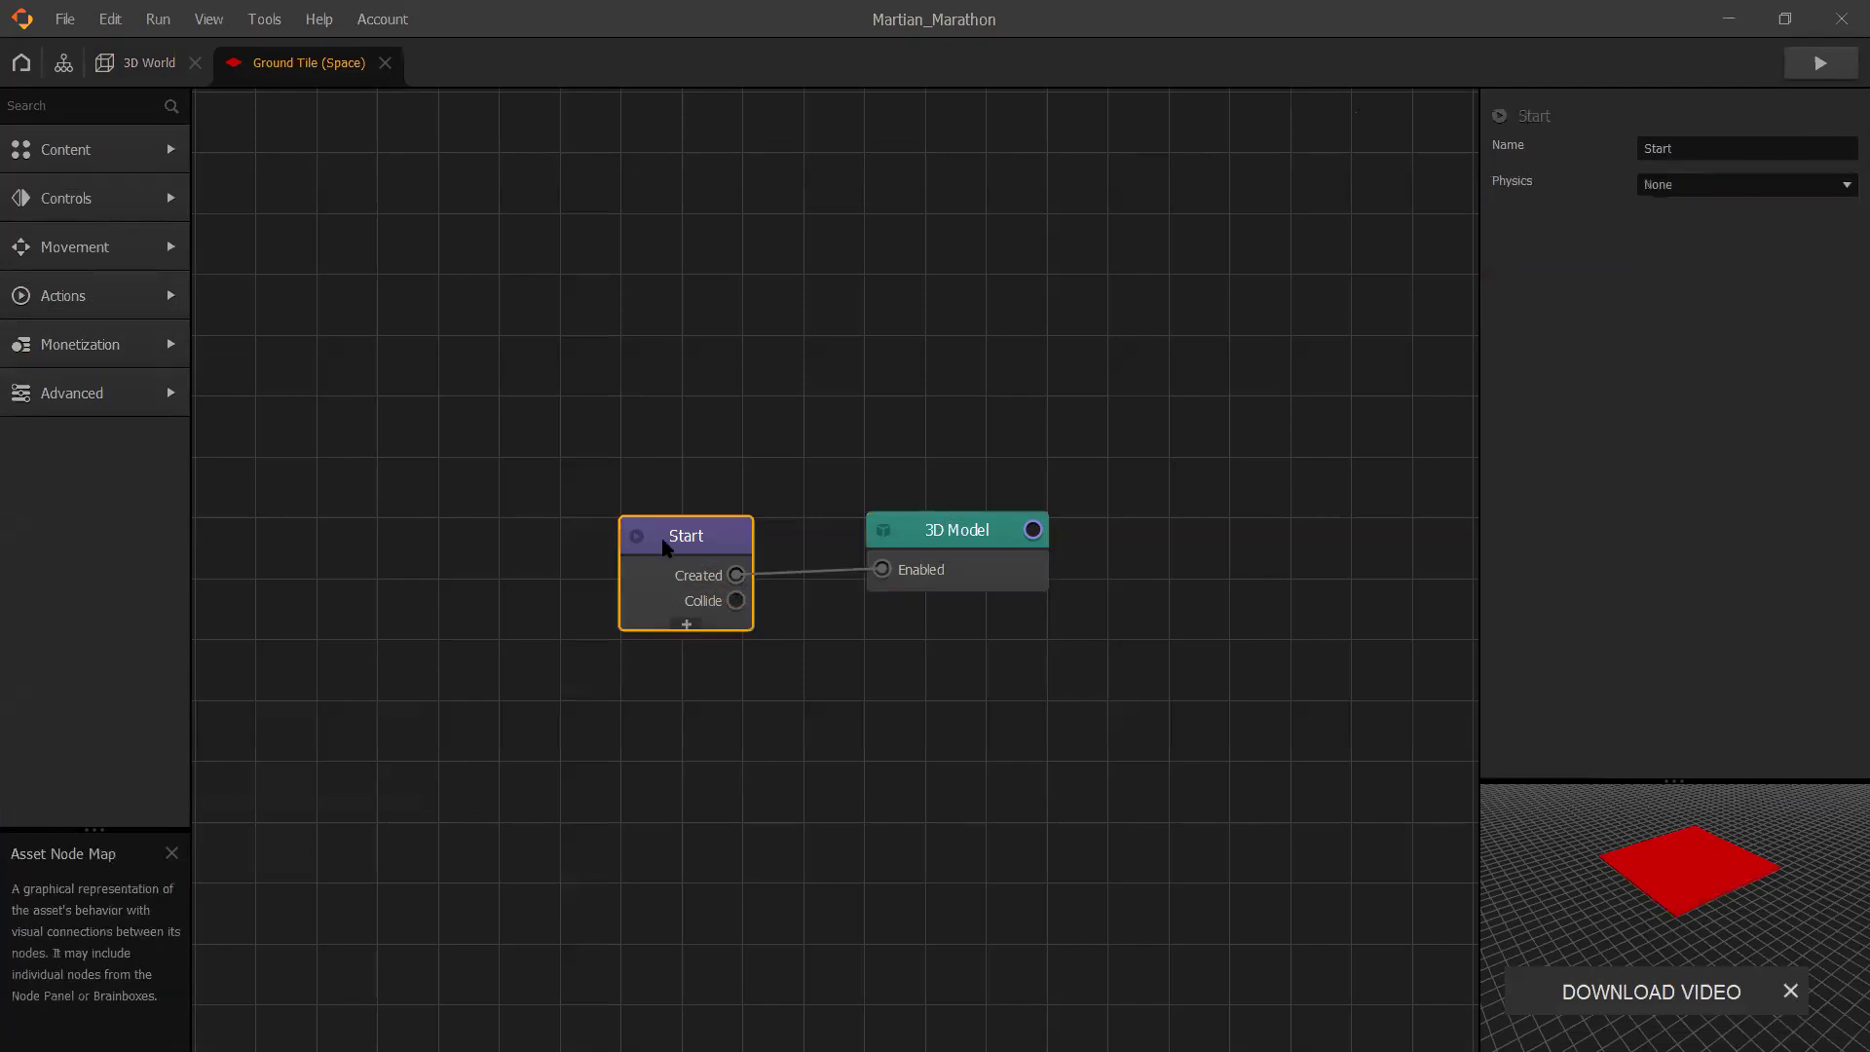
click(949, 533)
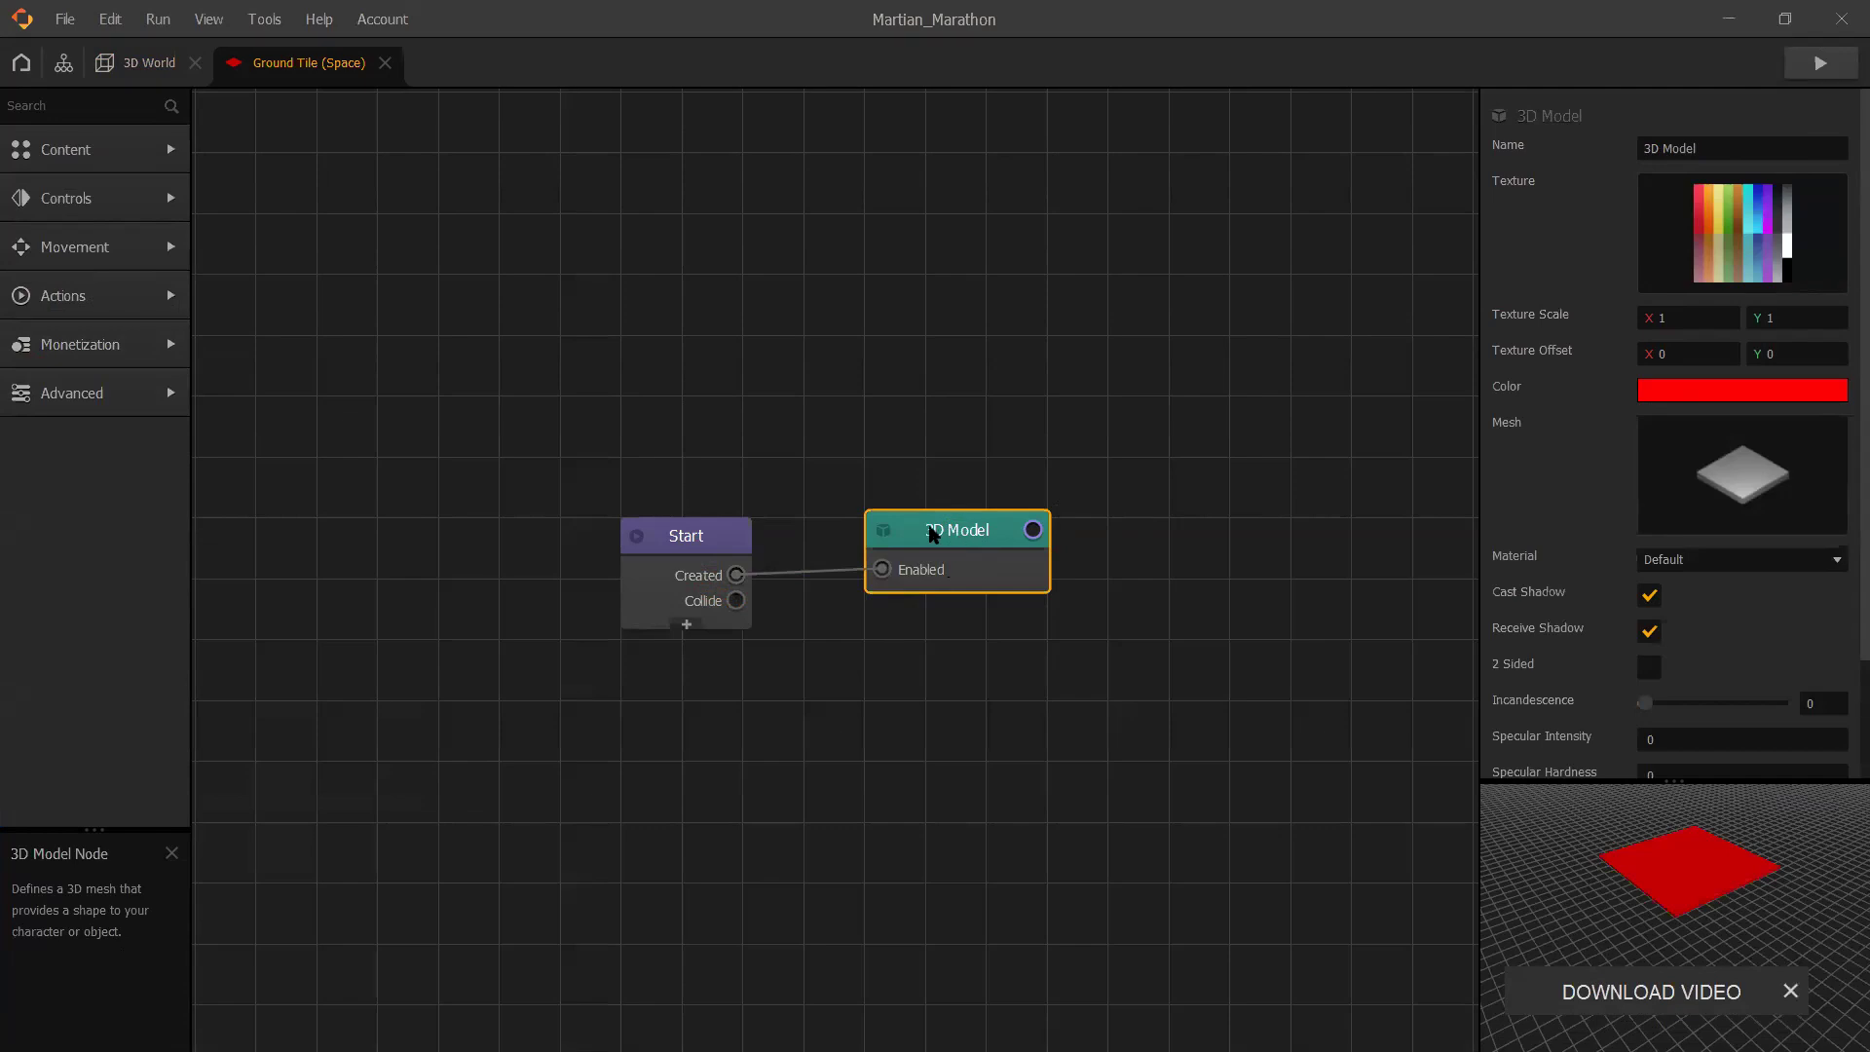
click(149, 62)
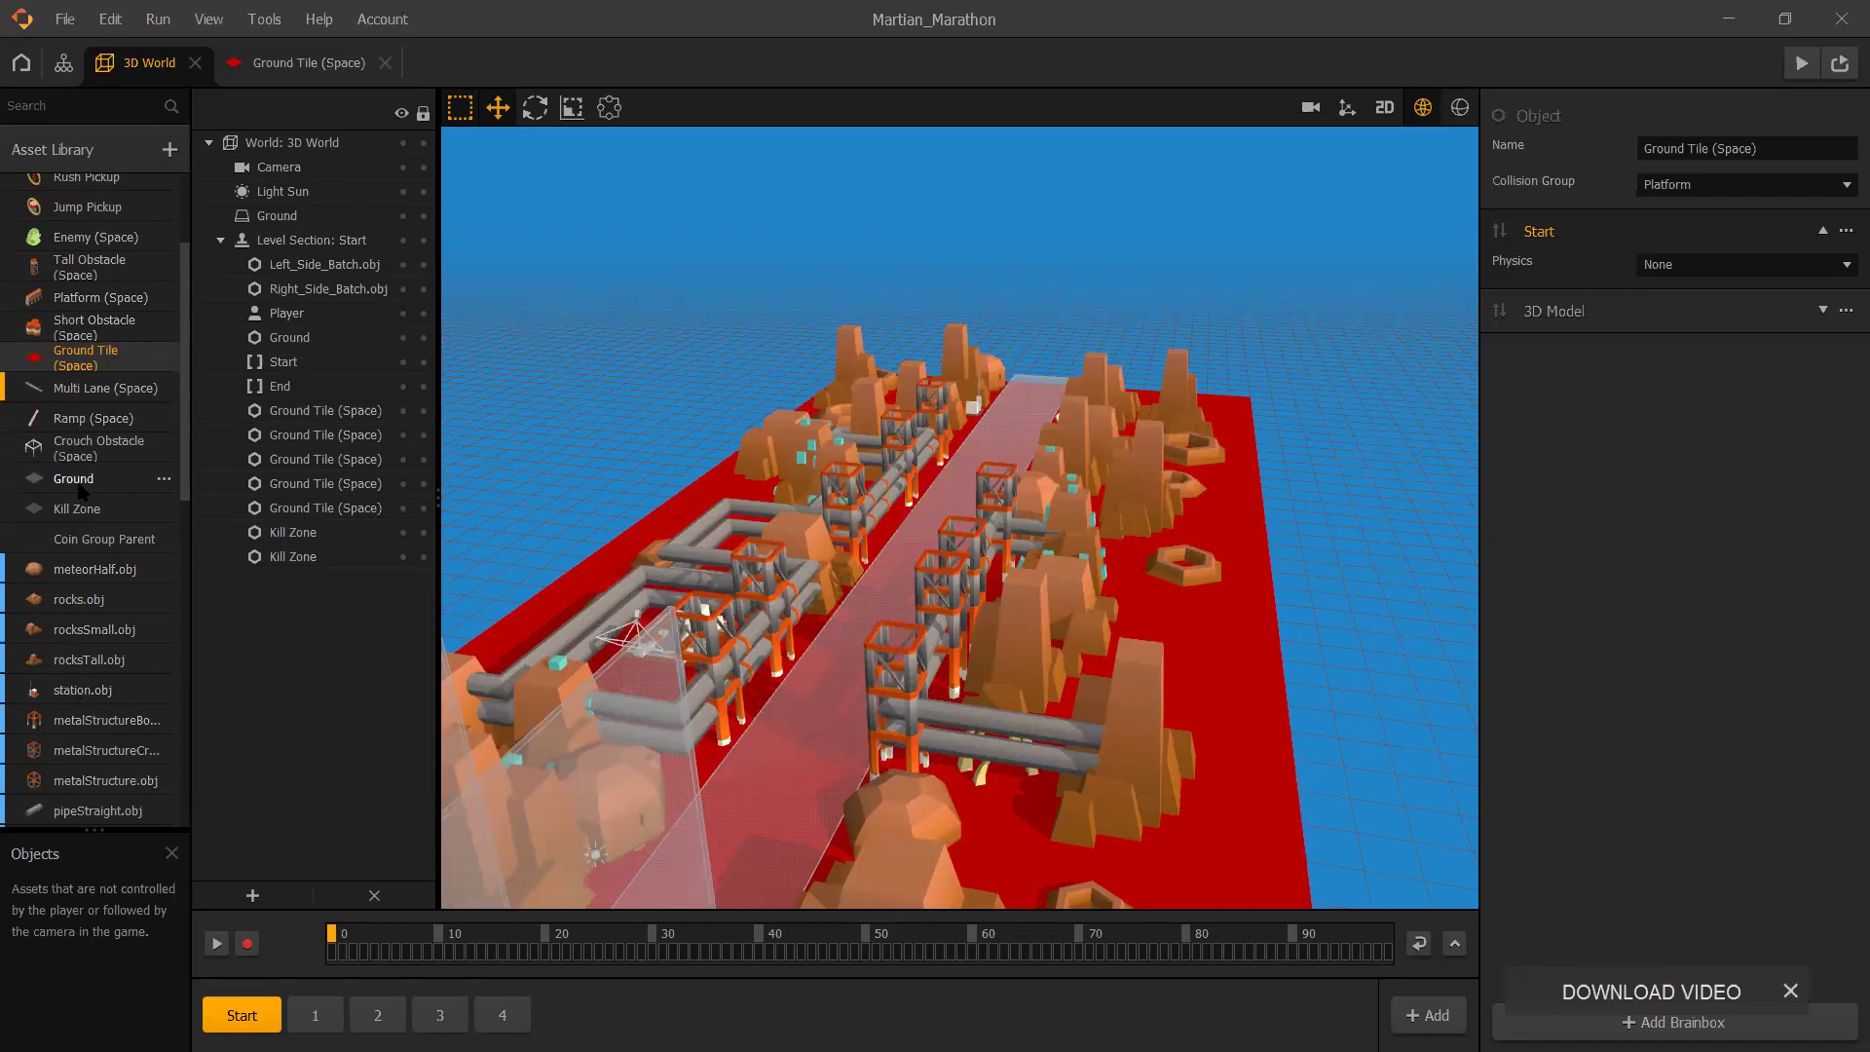
- Change the Ground Tile (Space) 3D model's color to blue (#0051ff) and return to the 3D World scene
scroll(78, 482, up, 3)
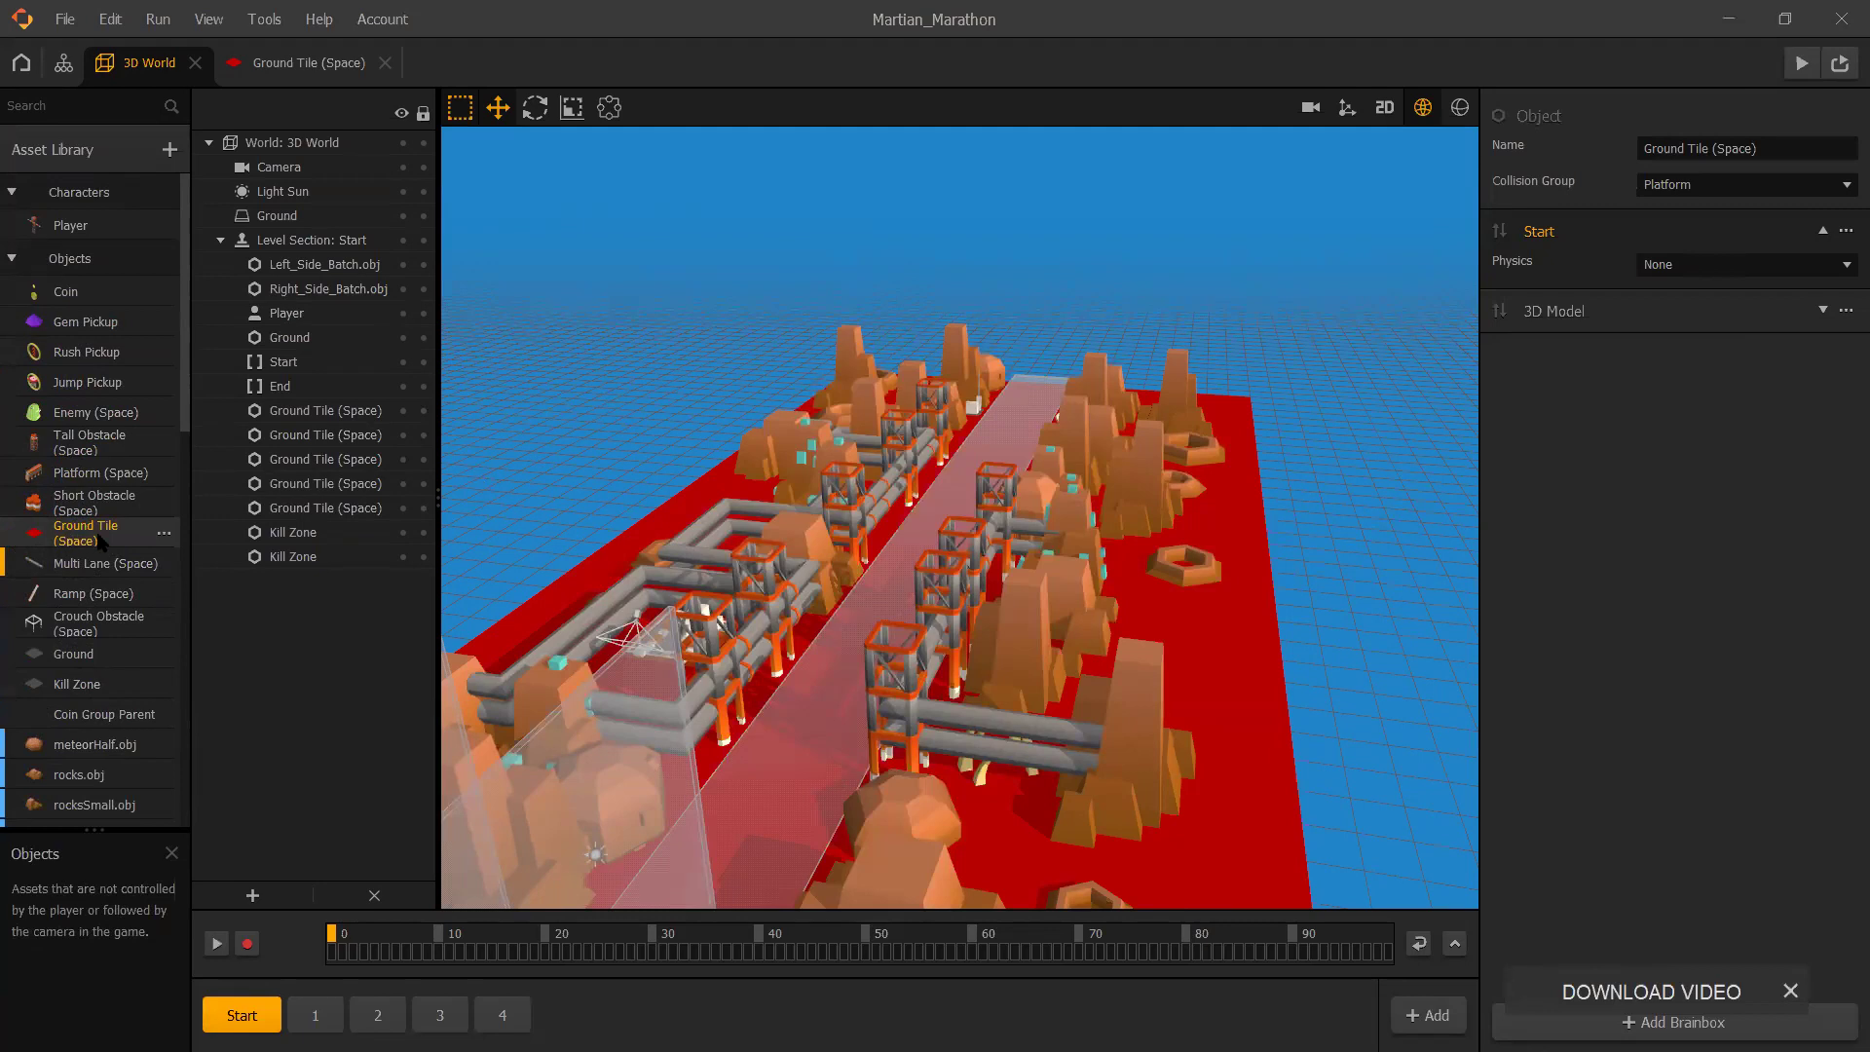
double_click(100, 536)
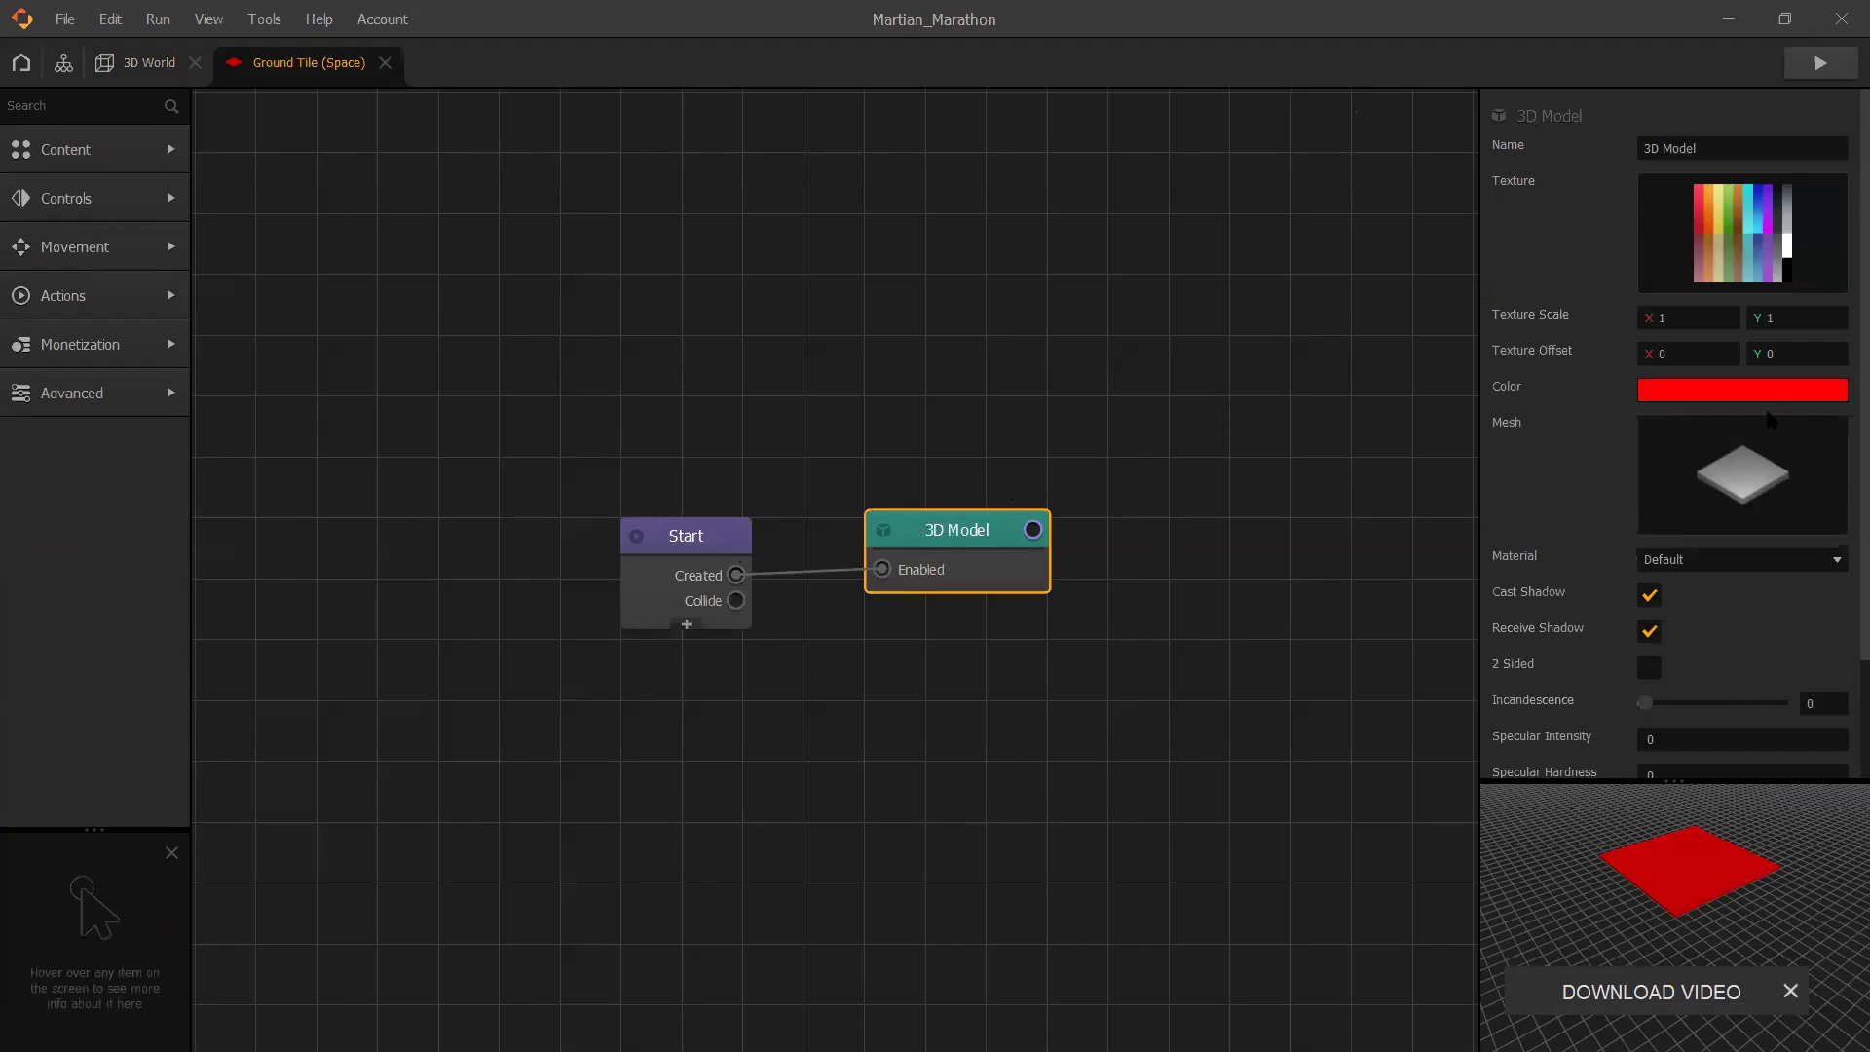
click(1671, 393)
drag(1123, 333, 1001, 329)
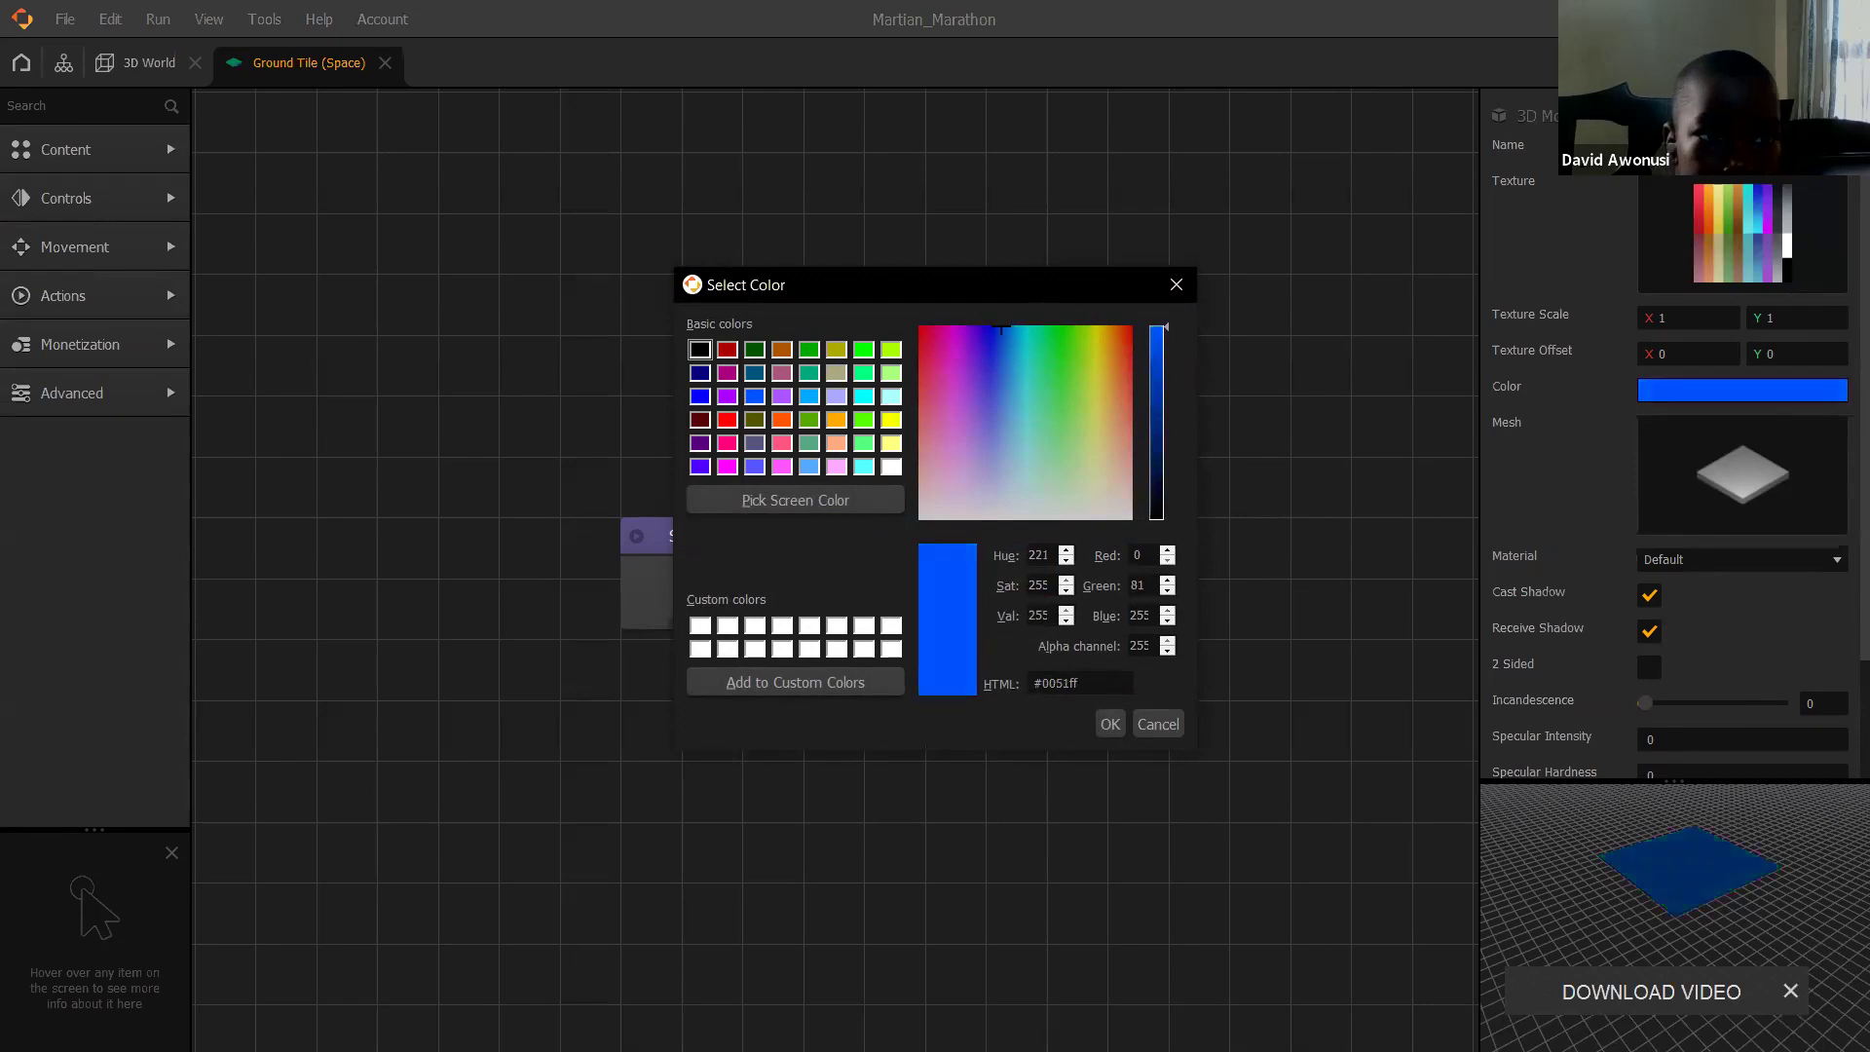
click(1110, 723)
click(545, 356)
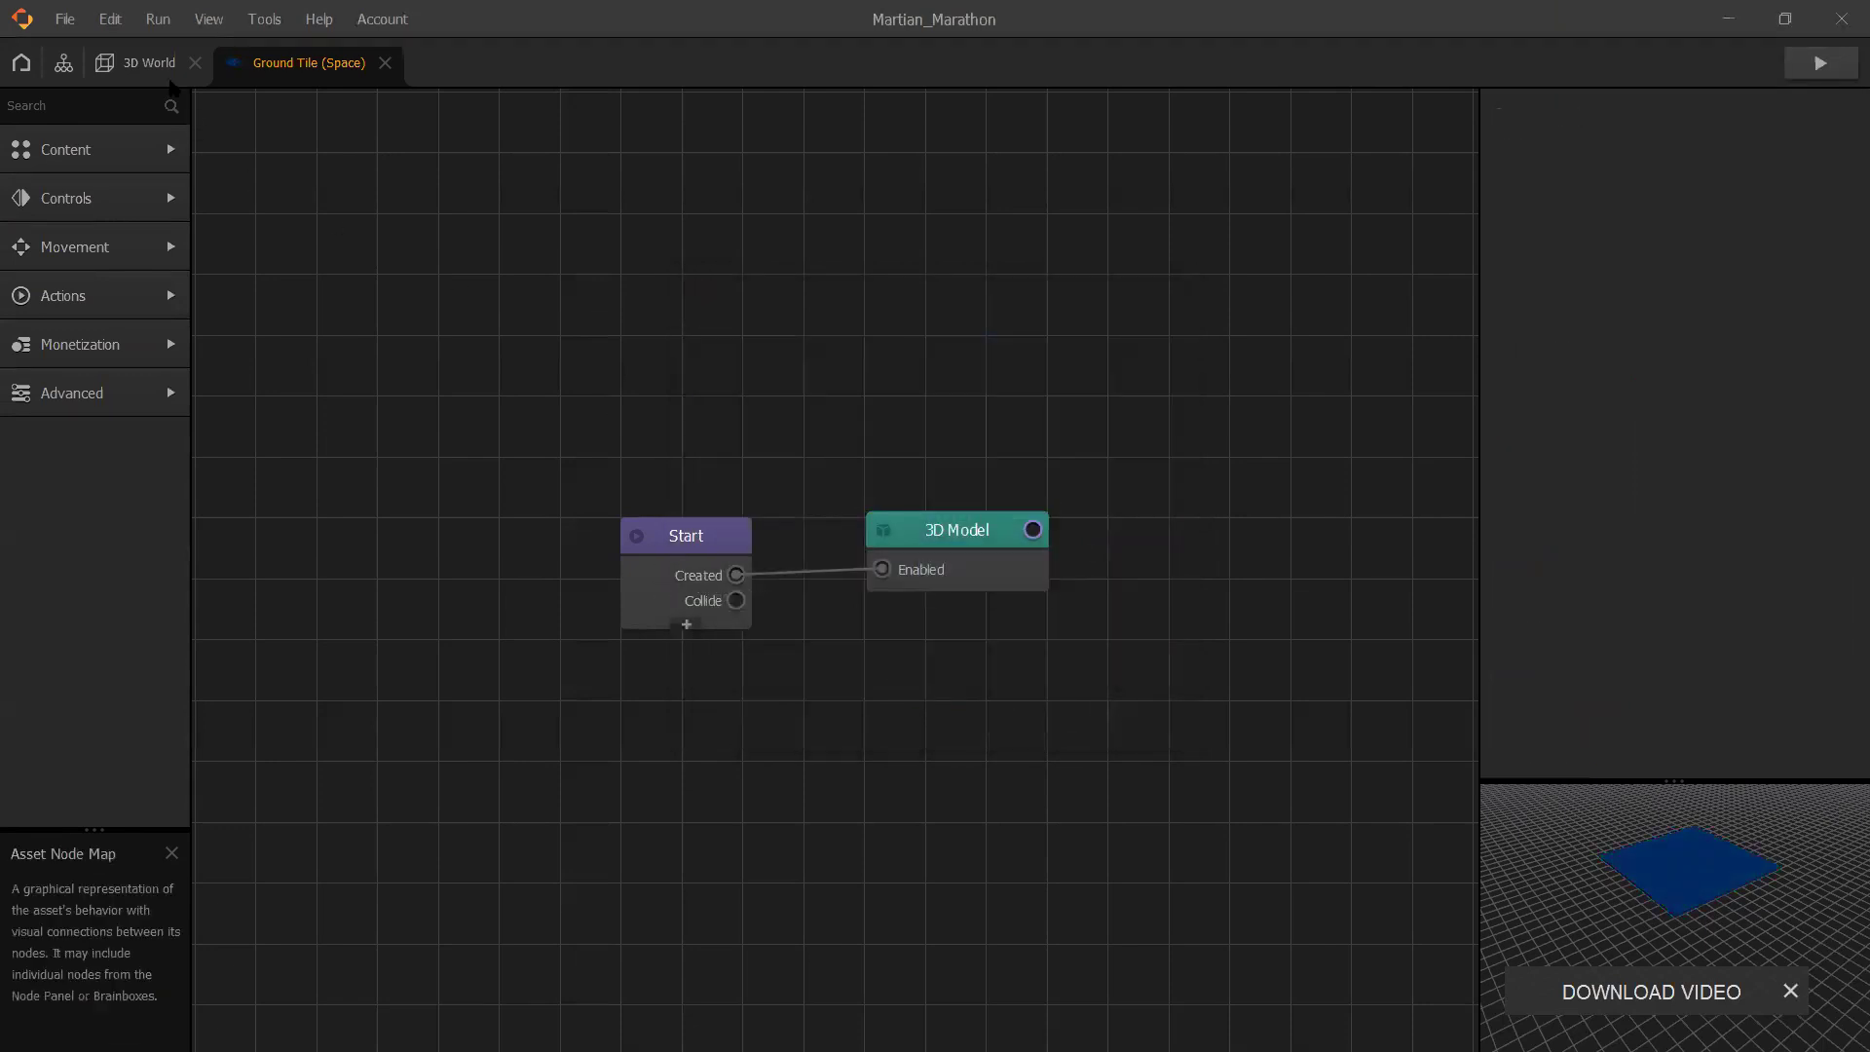
click(134, 62)
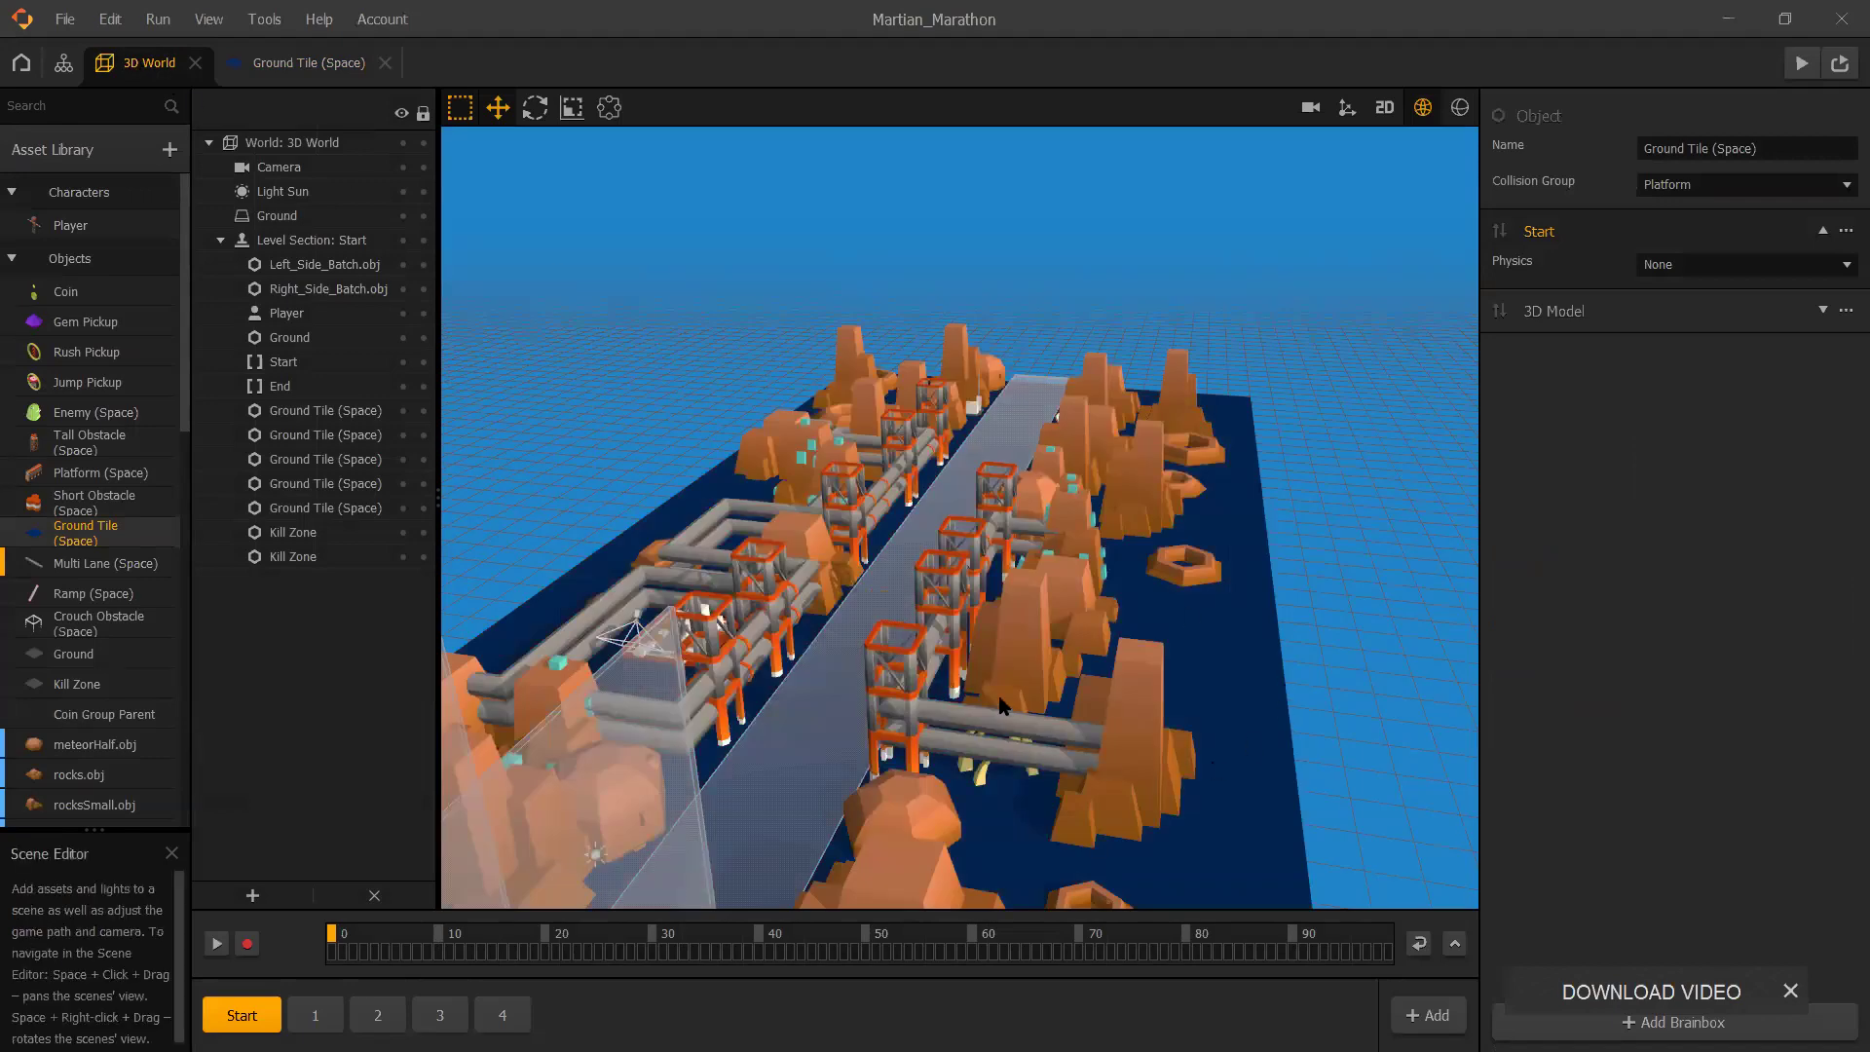